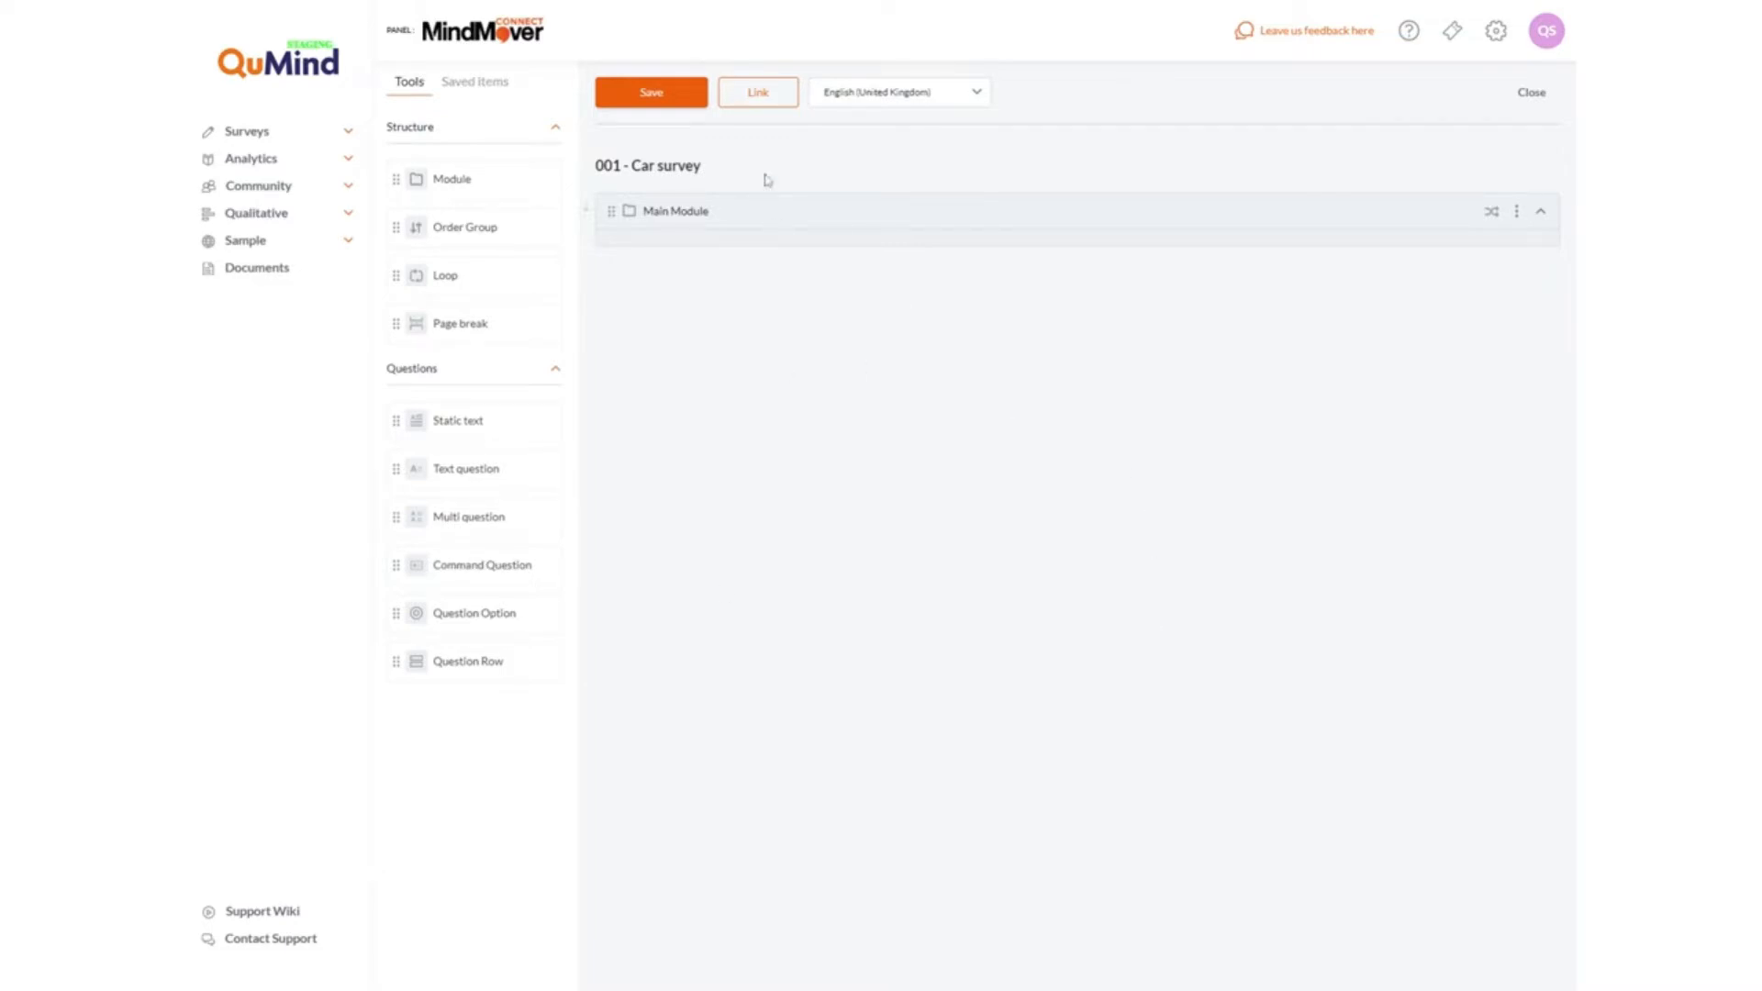
- Open the 001 - Car survey project in the survey designer and look through the saved items
click(349, 134)
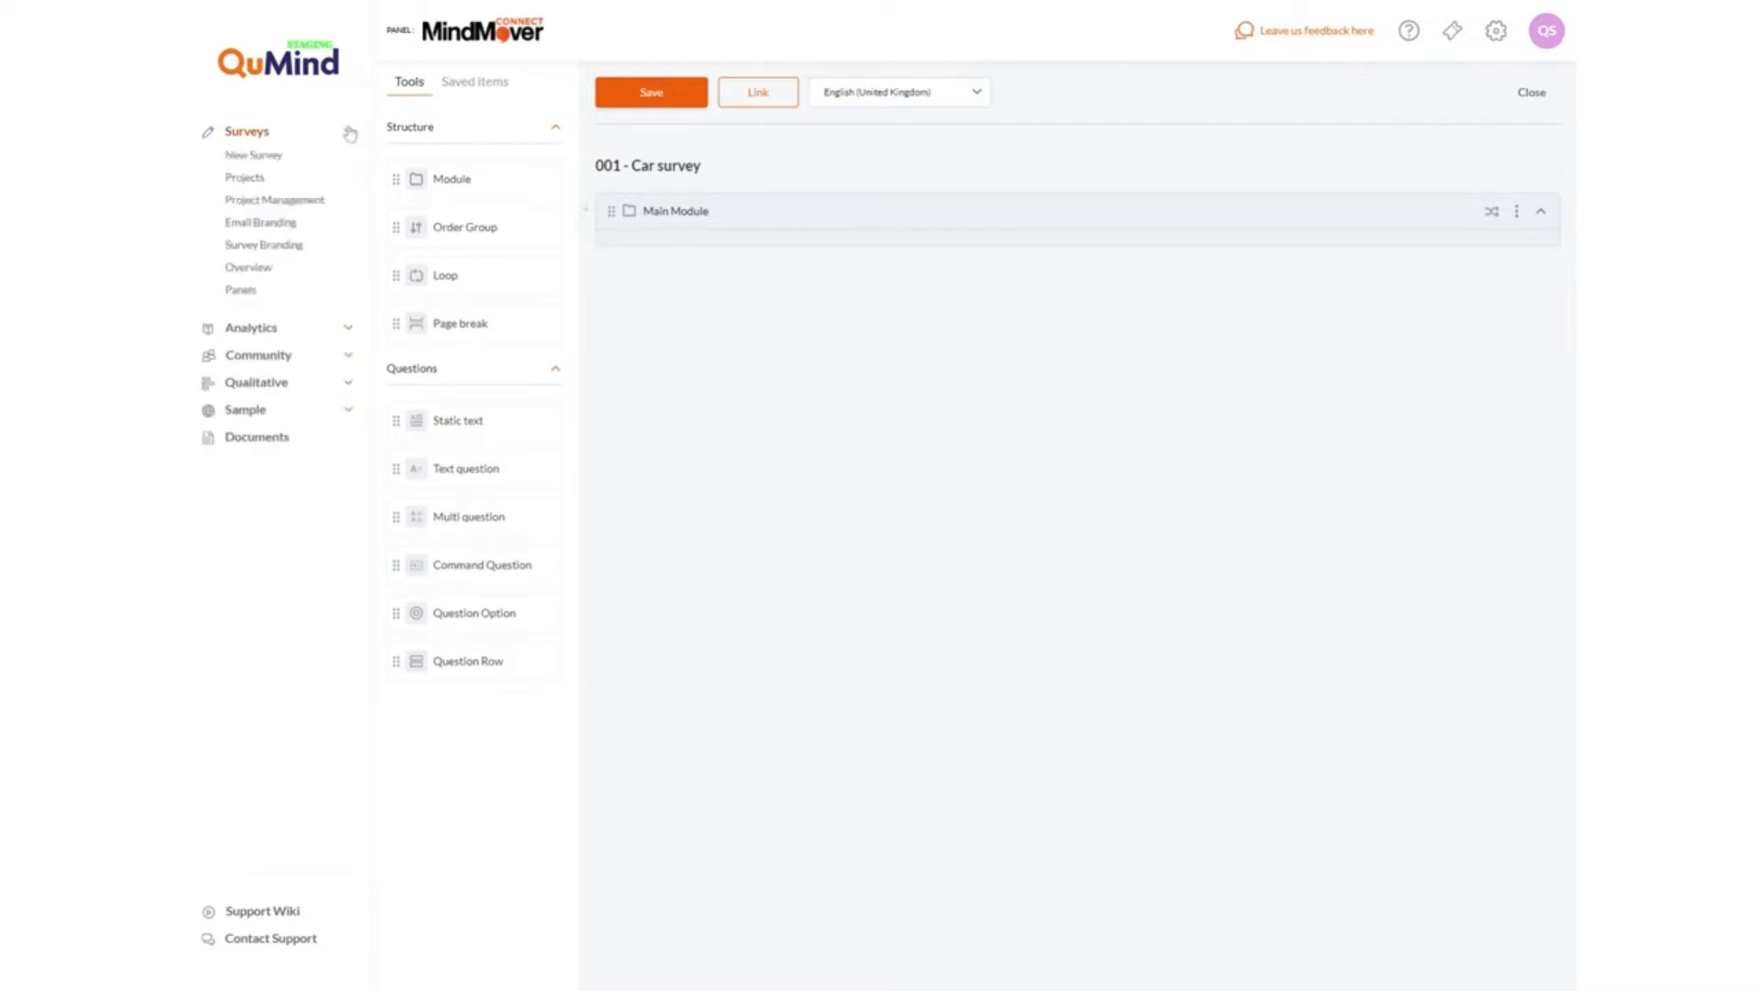
click(261, 183)
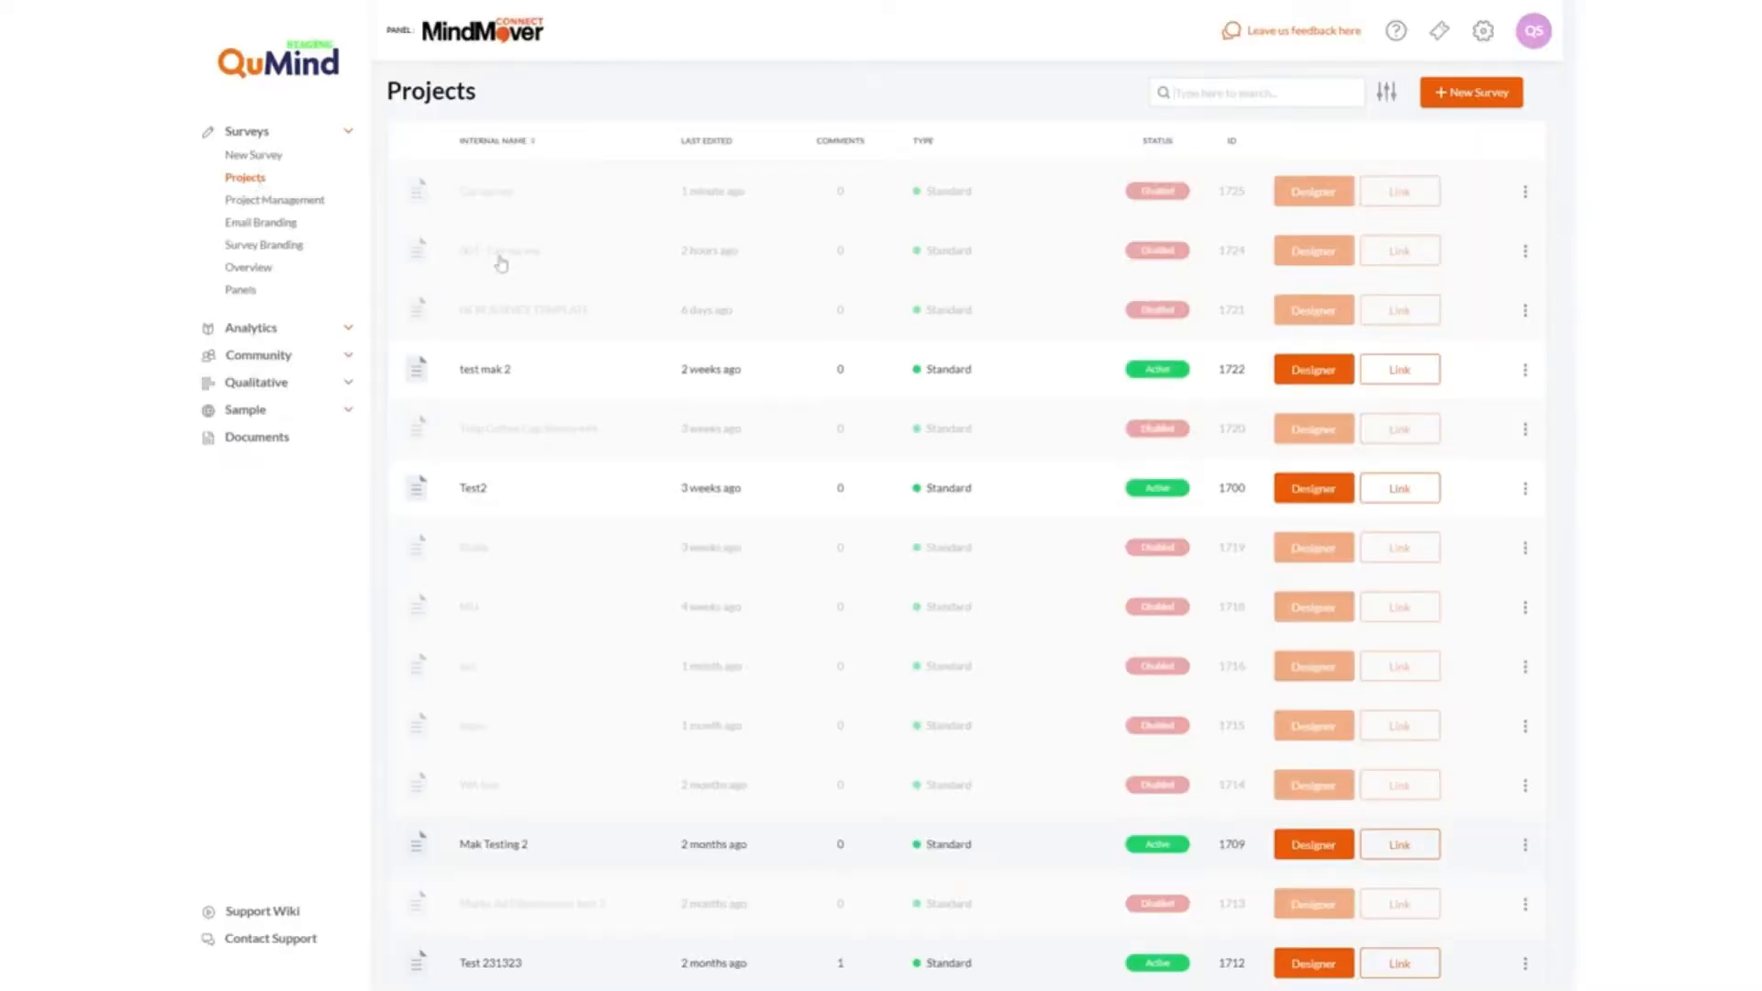
click(1313, 260)
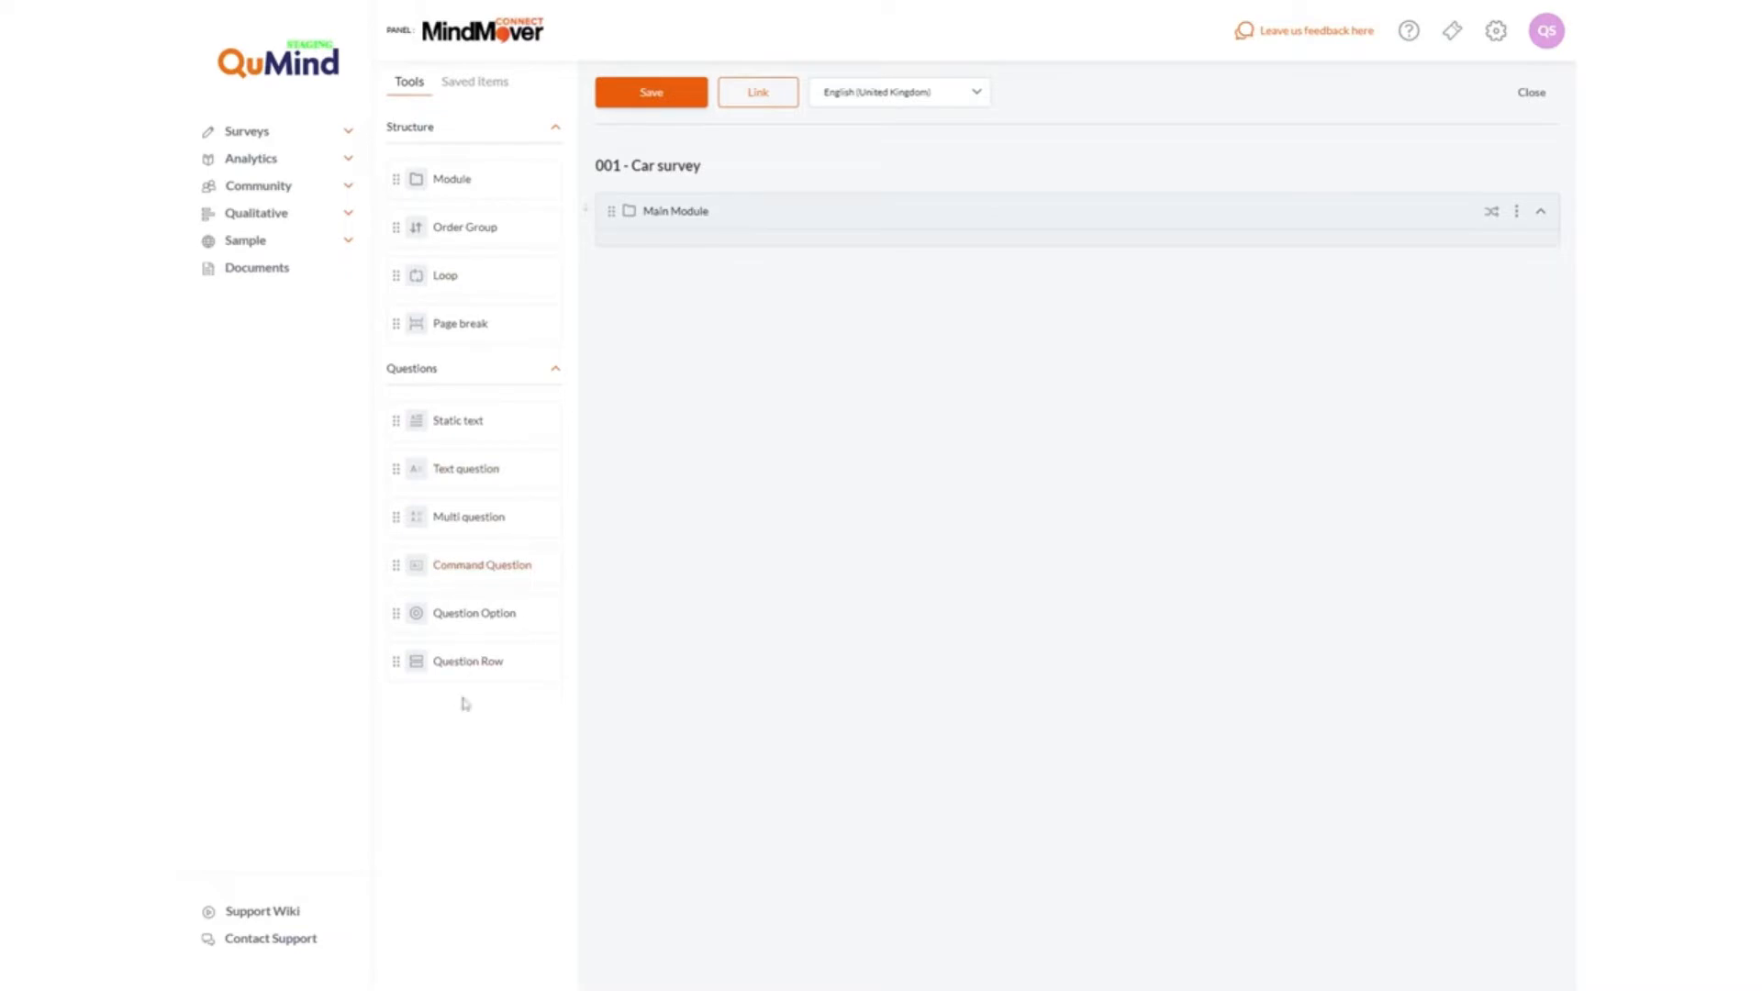
click(486, 97)
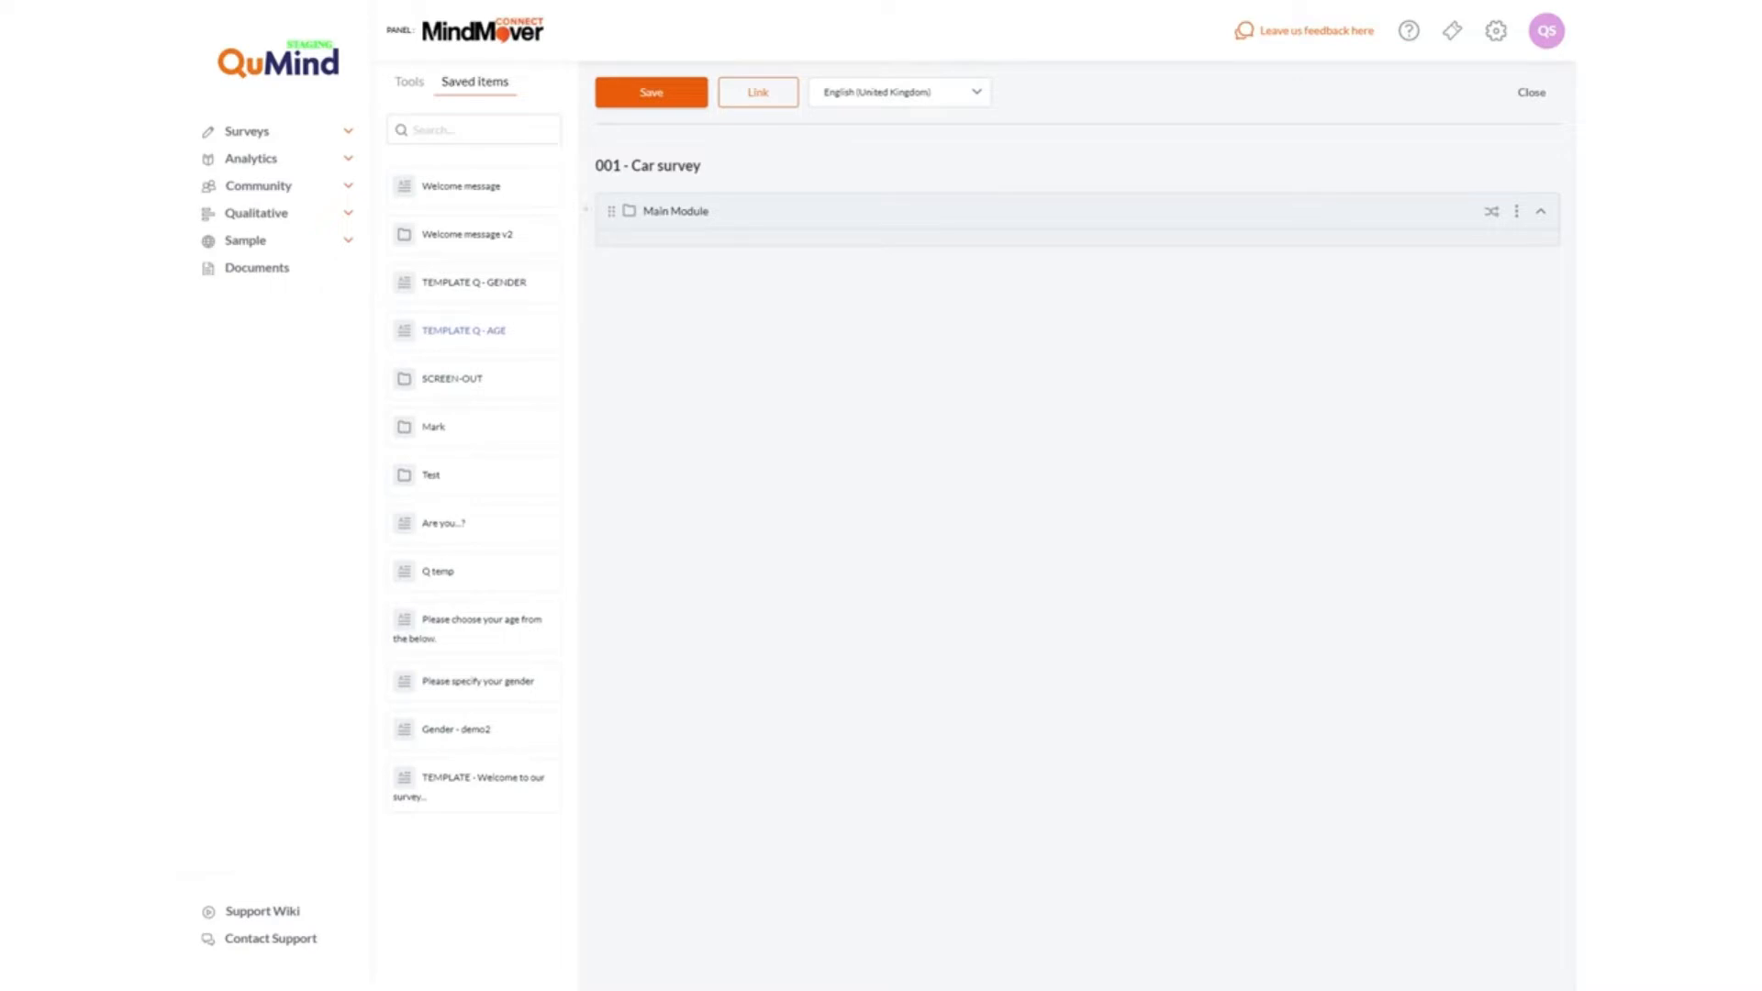
click(407, 84)
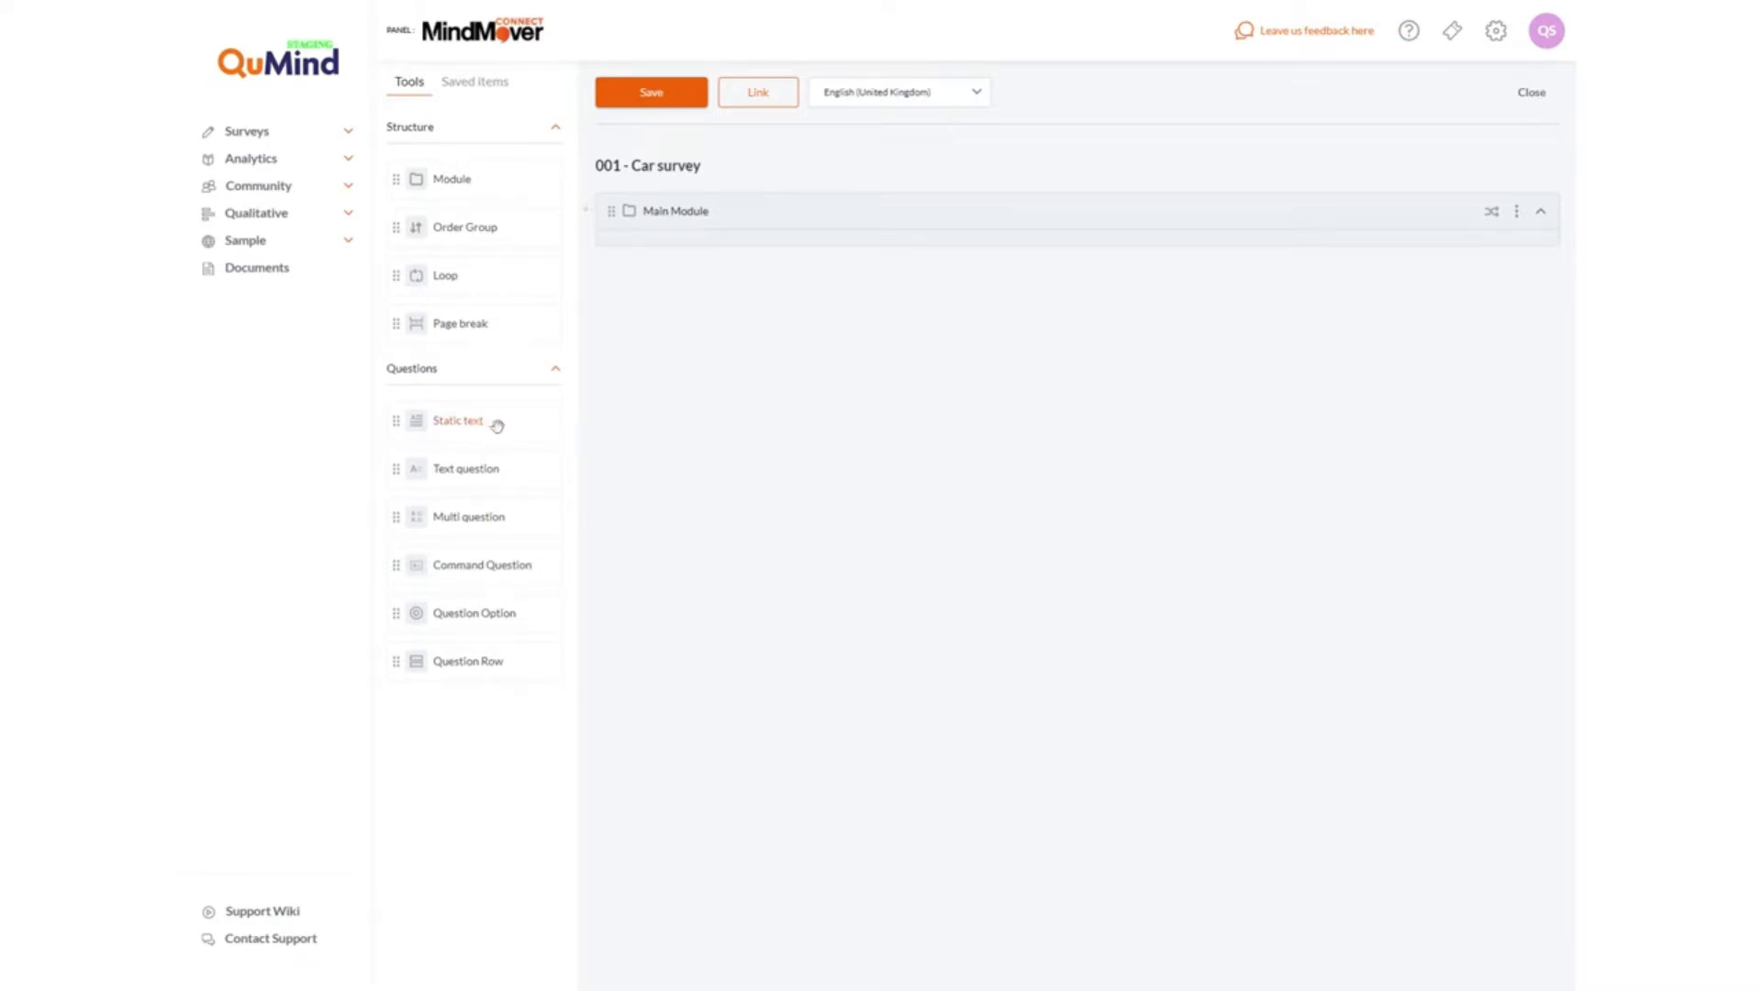
- Add a static text question labelled Q1 to the Main Module, with a page break after it
drag(453, 423, 452, 424)
drag(454, 421, 797, 234)
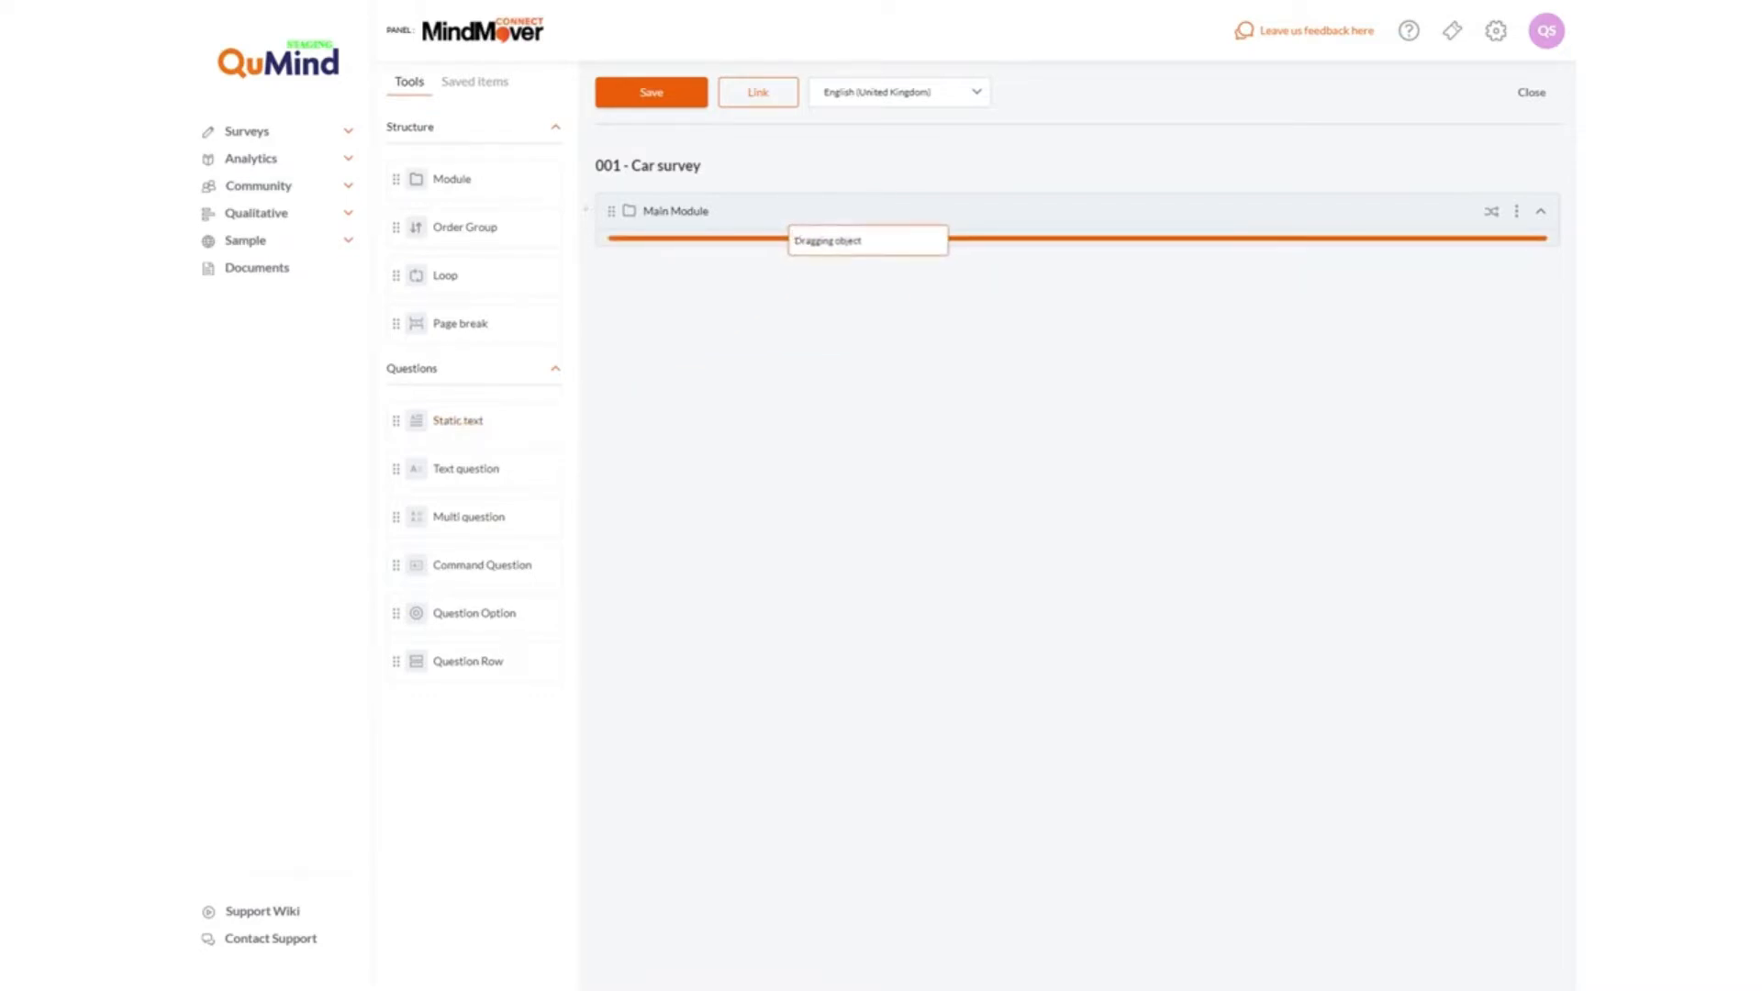
drag(796, 234, 797, 234)
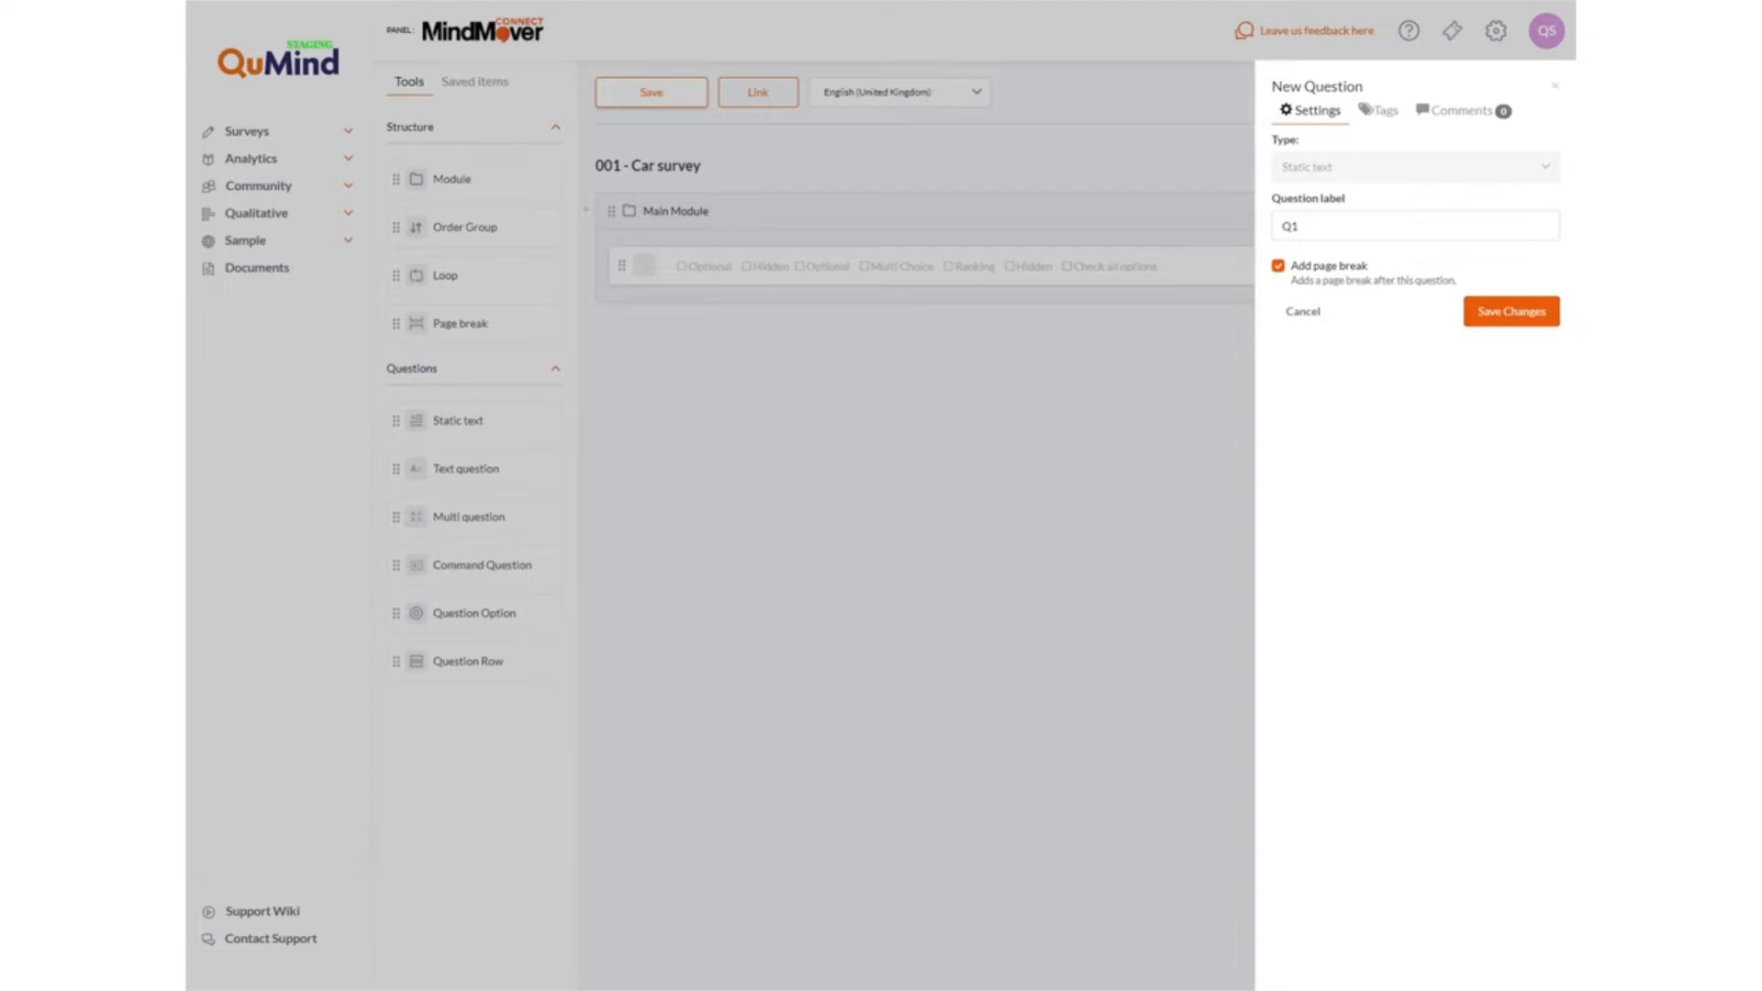
click(1503, 323)
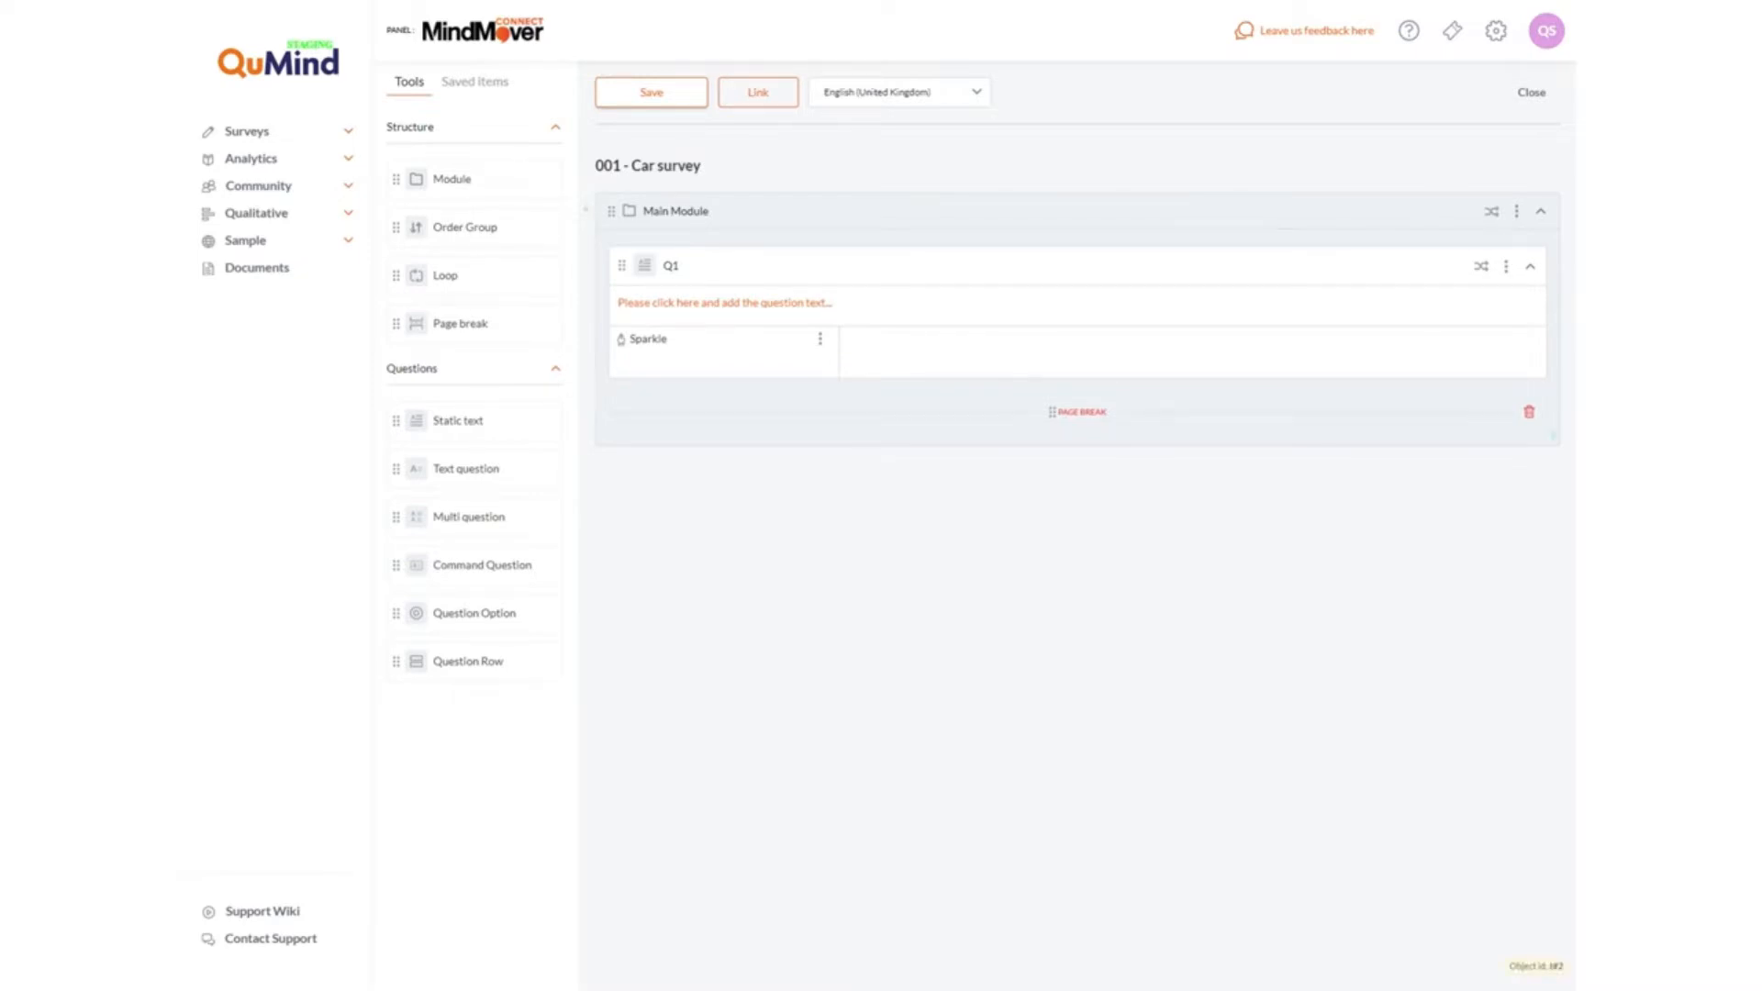
- Paste the introduction running from "Thanks for helping with our survey today." to "just 10 minutes, and nice and easy to answer." as the Q1 text
click(723, 303)
right_click(850, 304)
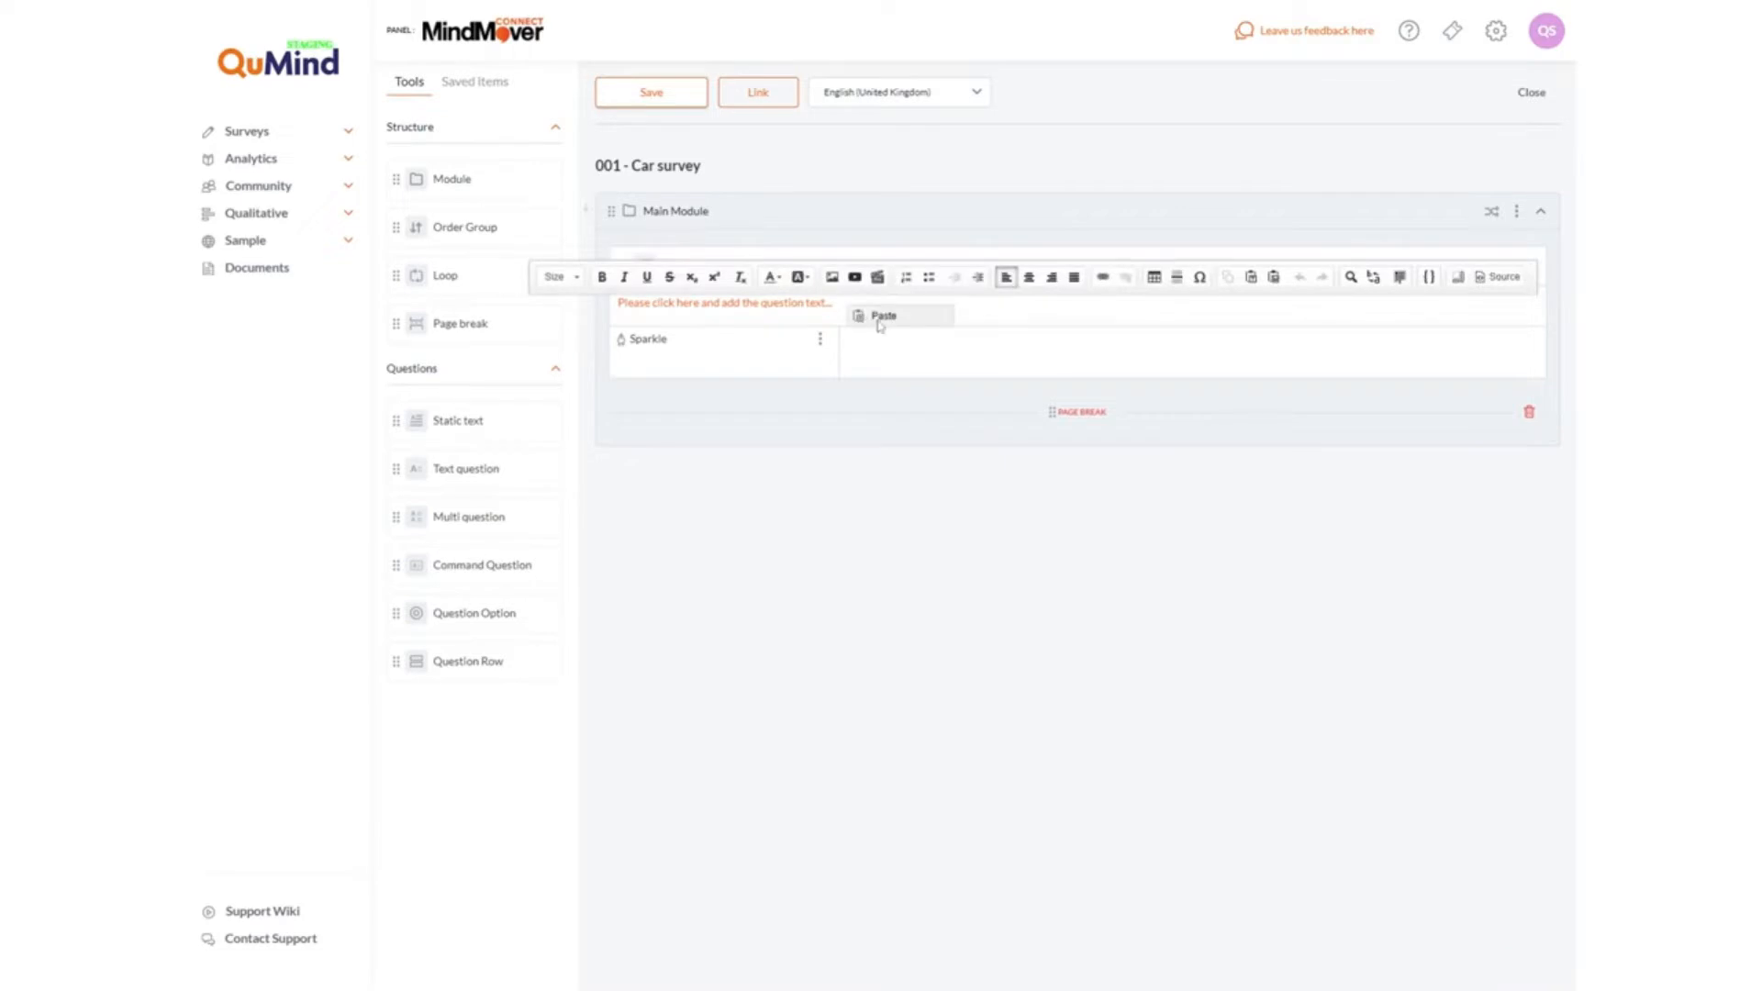
click(877, 318)
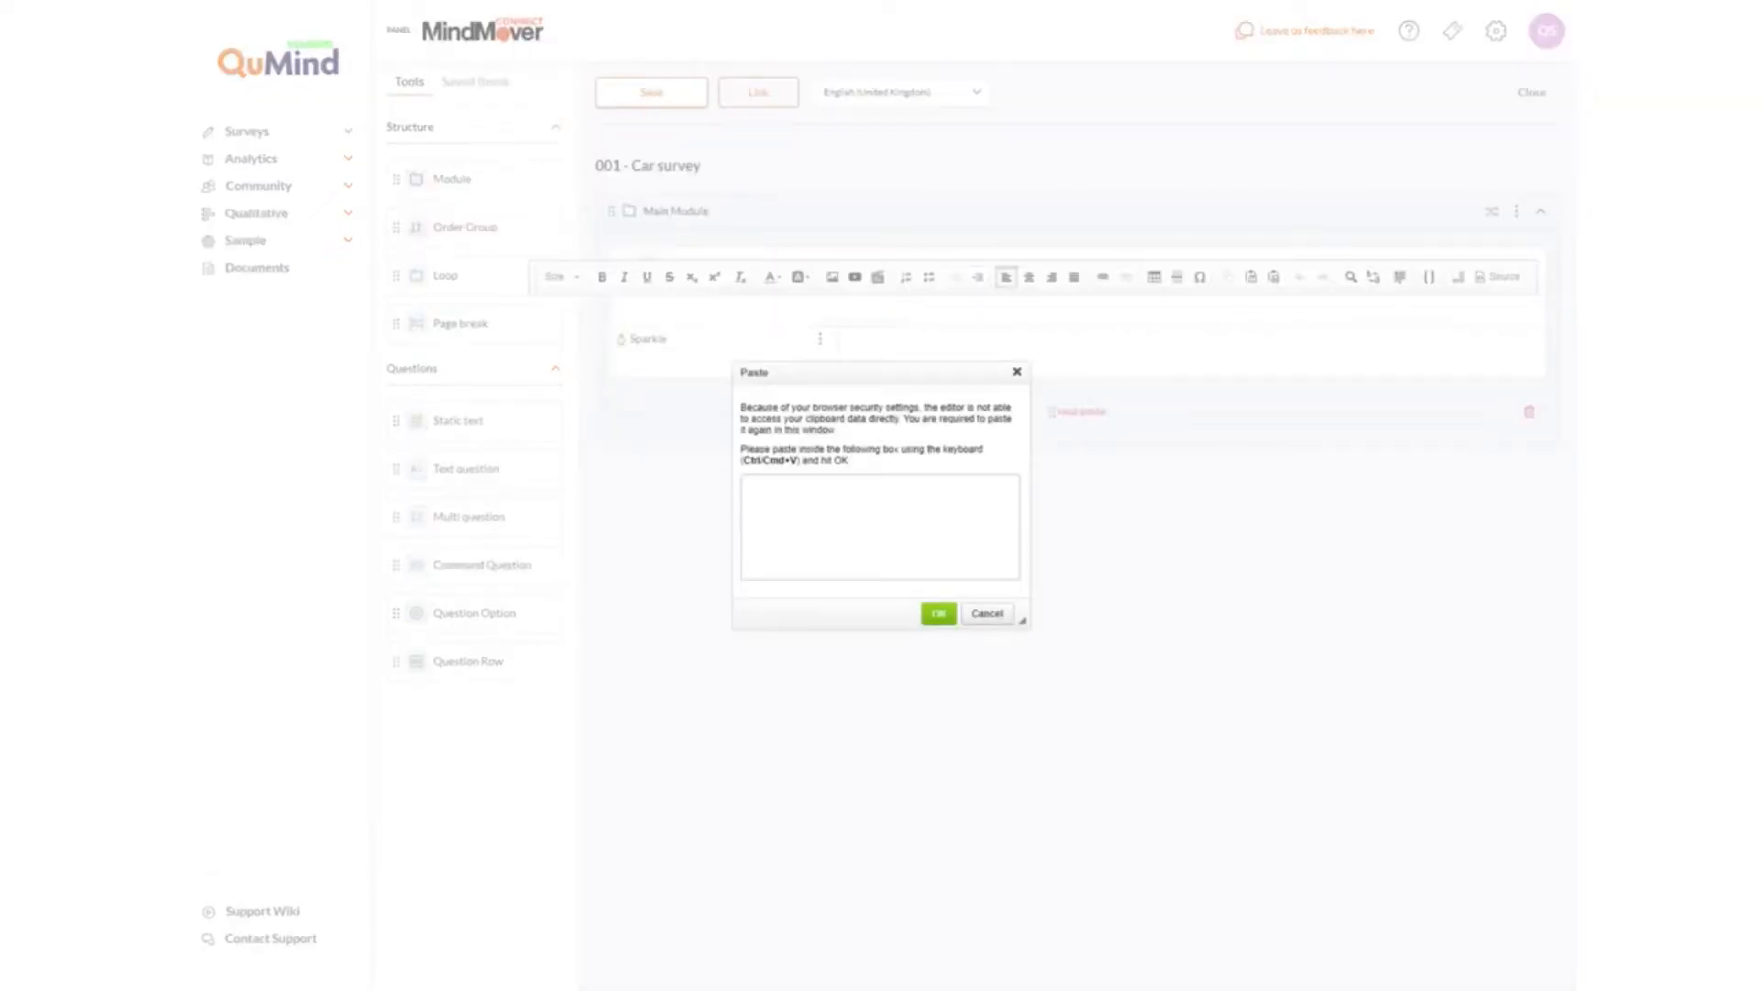
text(Thanks for helping with our survey today. We just have a few questions we'd like to ask you, so we can understand you a little more. It's very short, just 10 minutes, and nice and easy to answer)
click(938, 613)
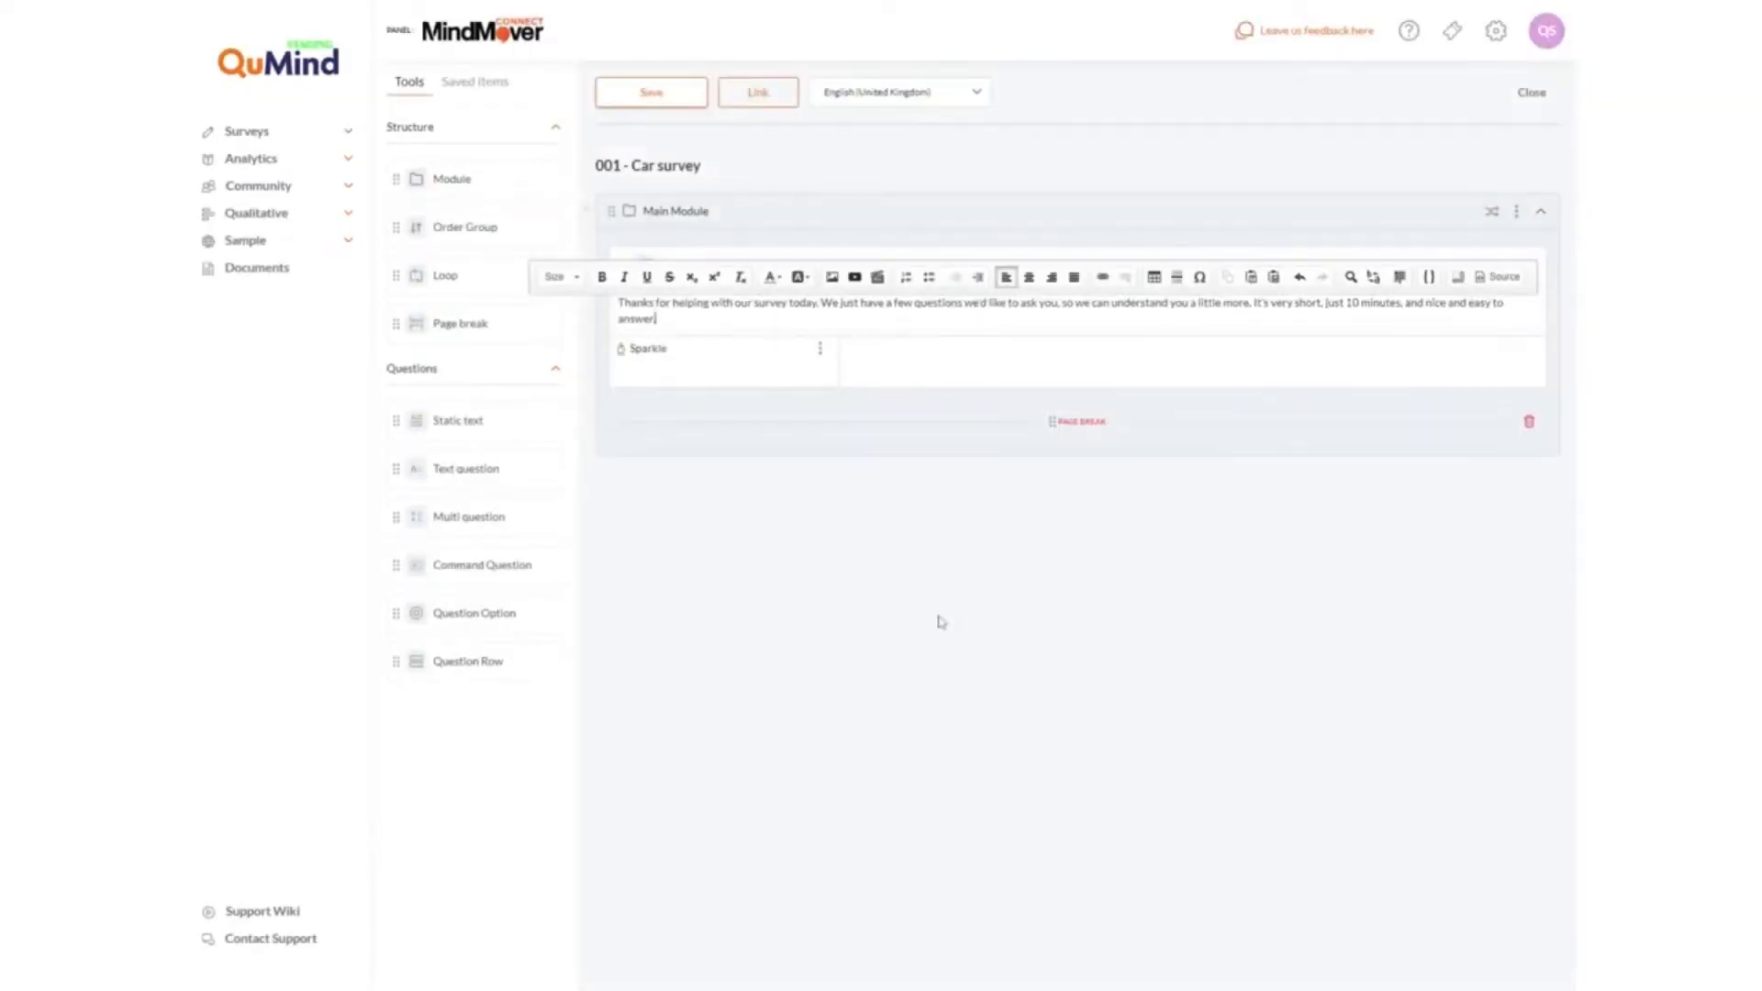
click(946, 654)
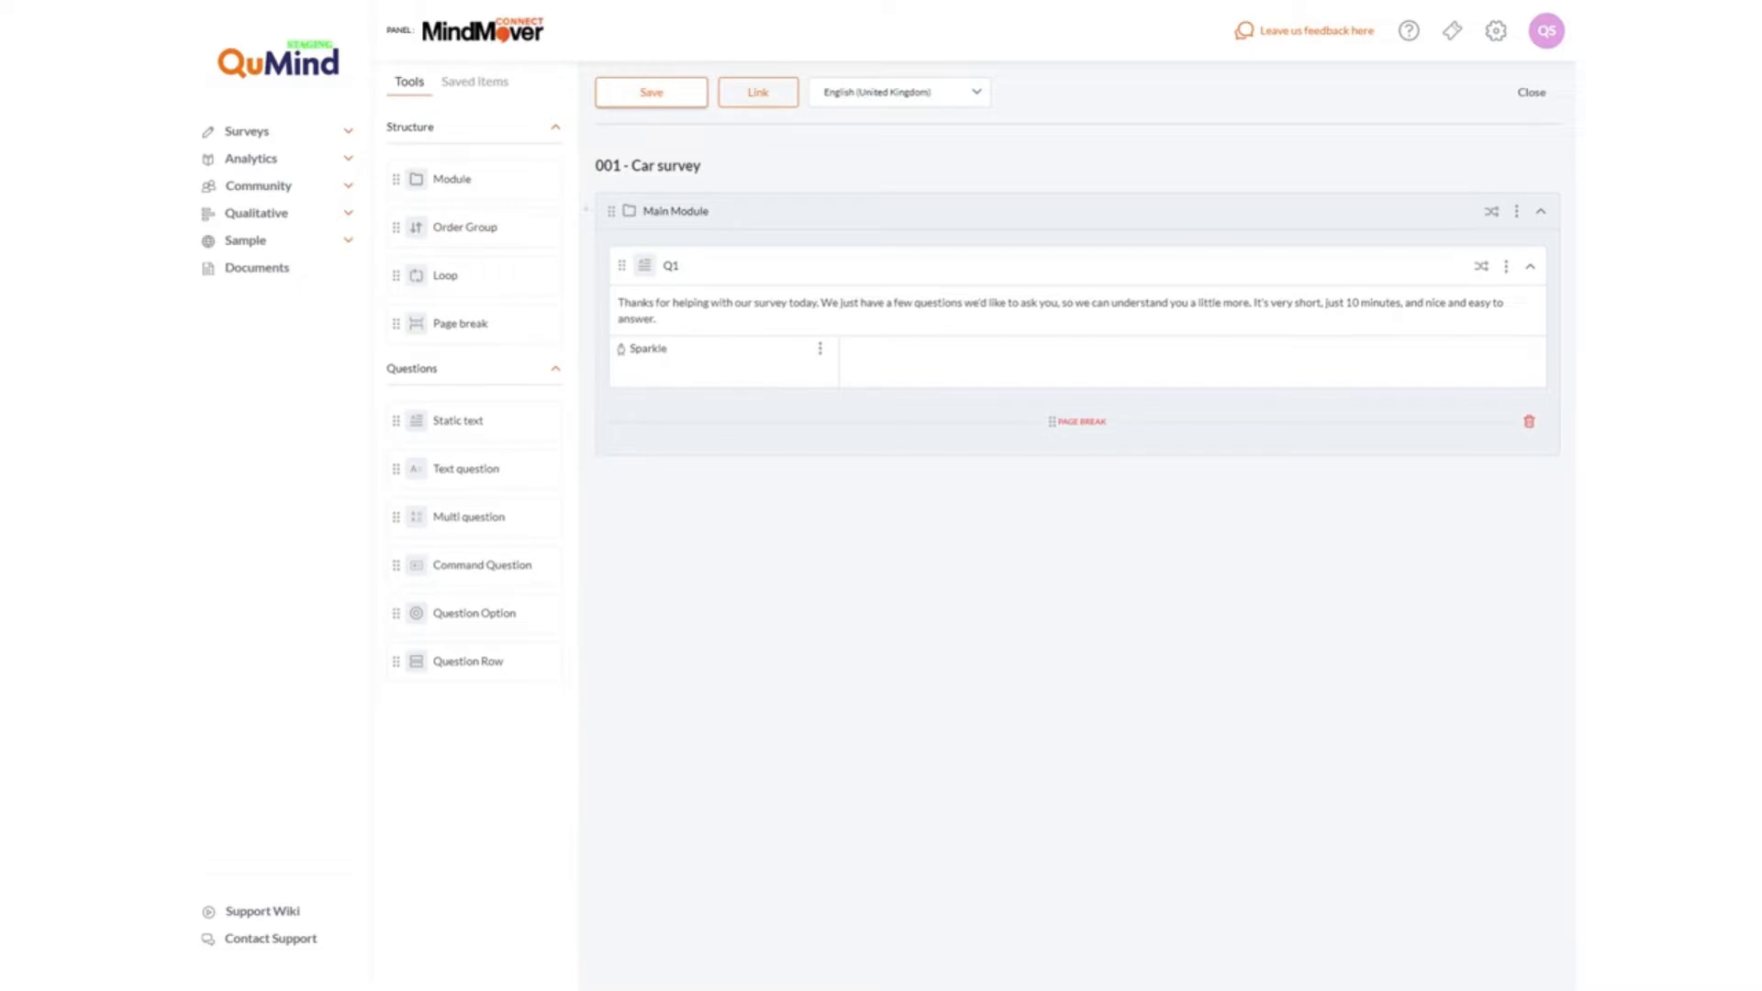
- Split the Q1 introduction into three sentences separated by blank lines, with an empty line at the end
click(821, 302)
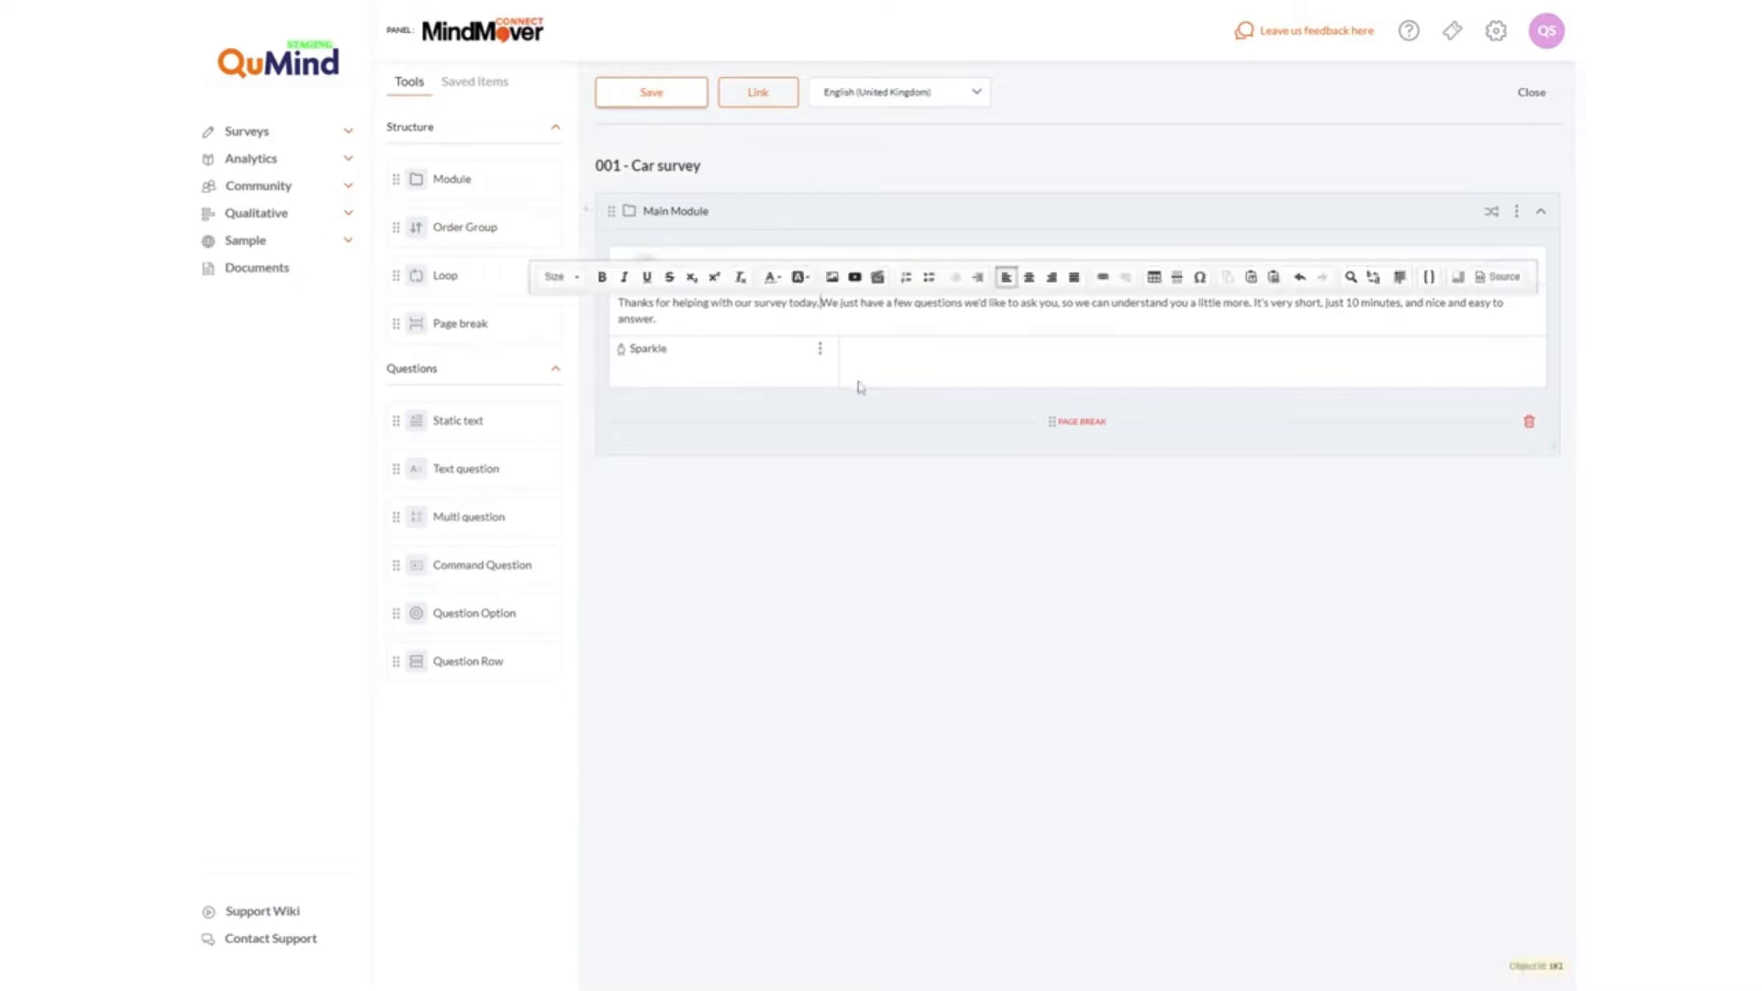
key(Return)
key(Return)
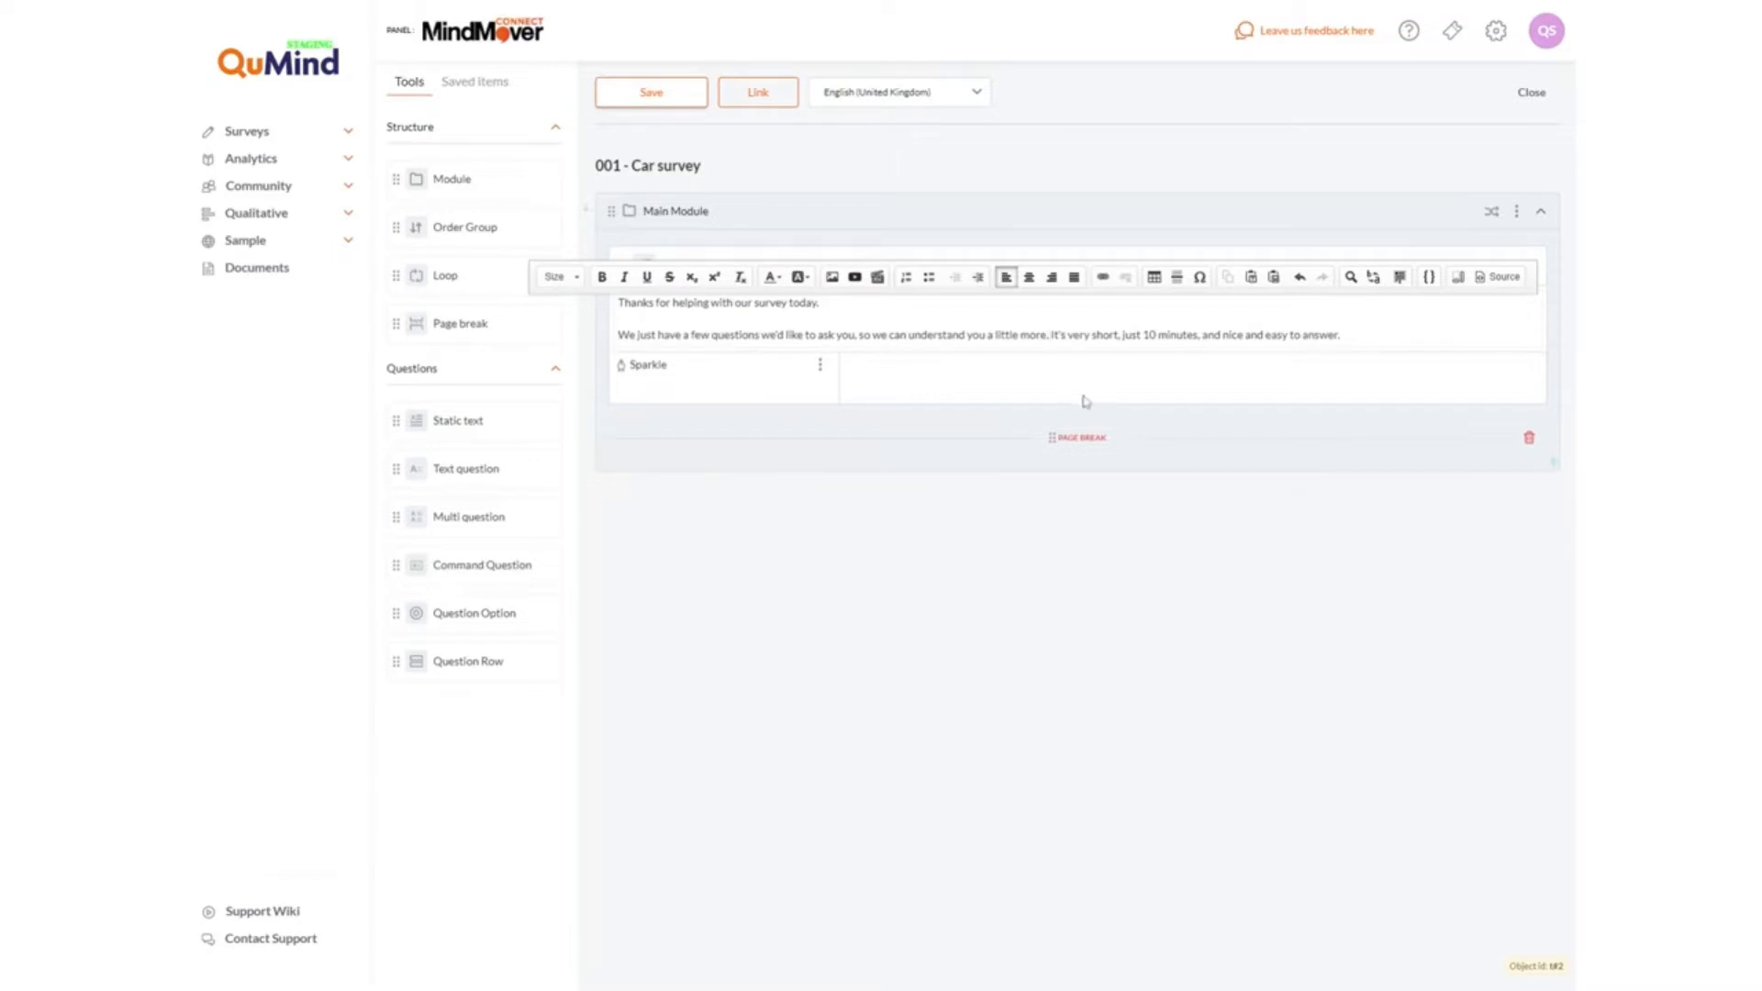
key(Return)
key(Return)
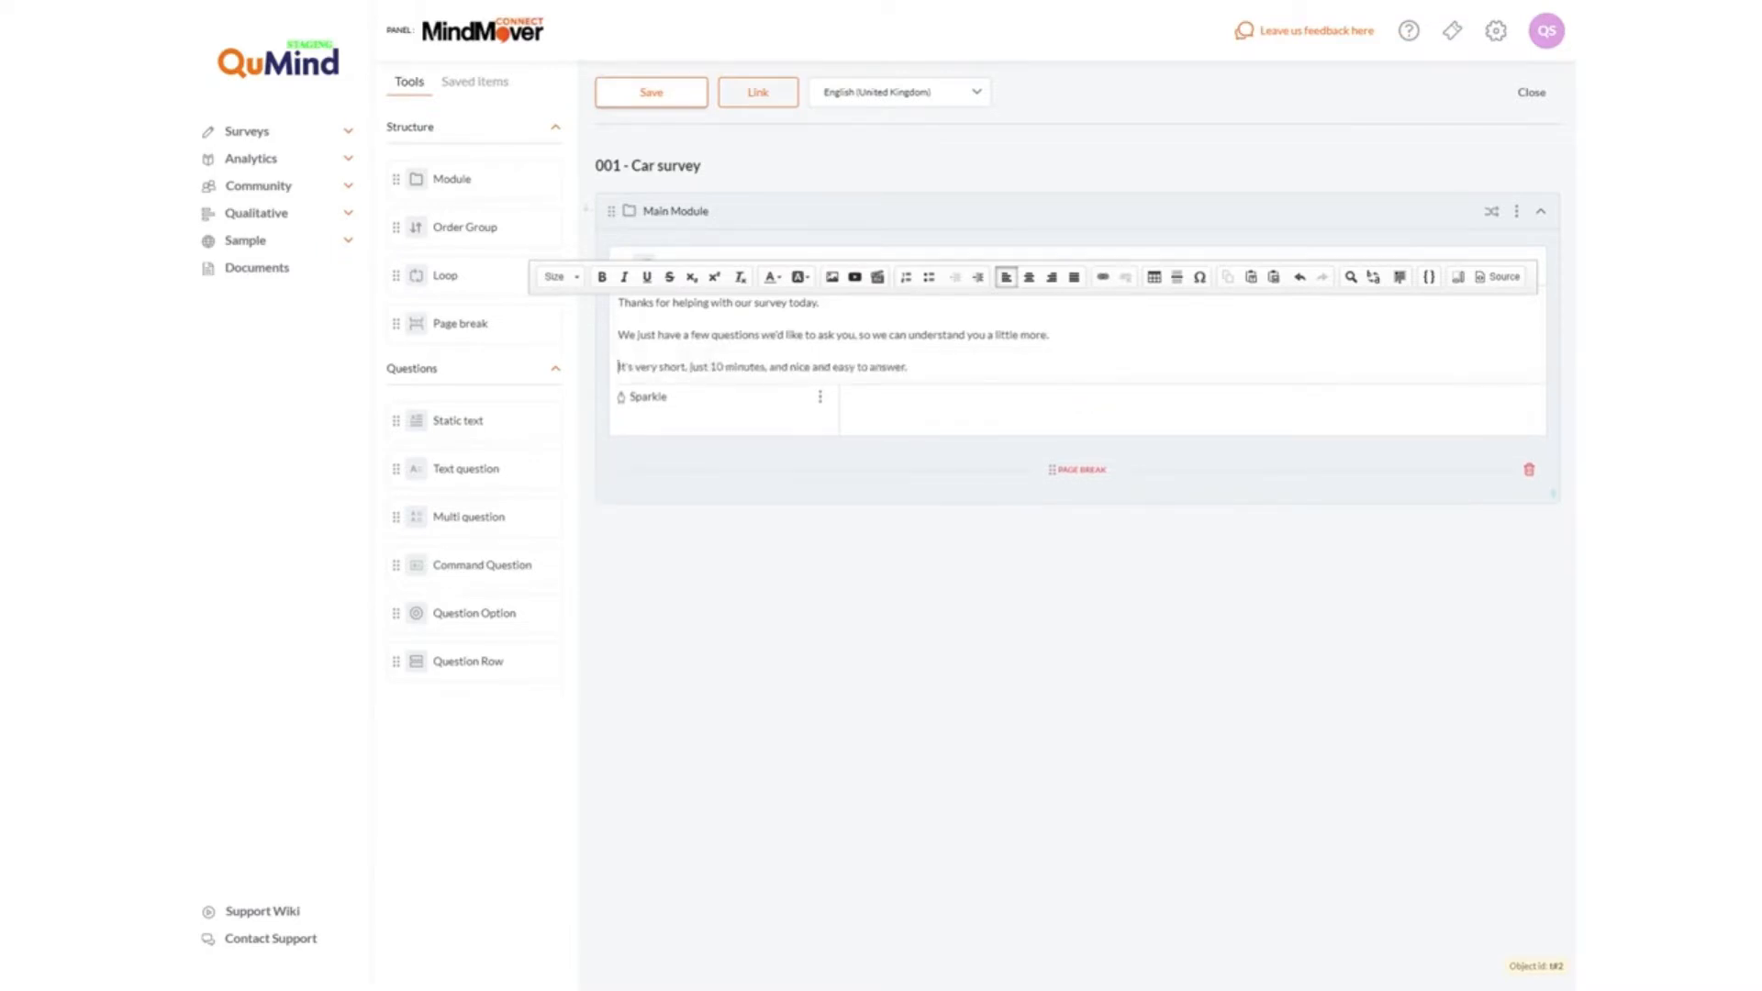
key(Return)
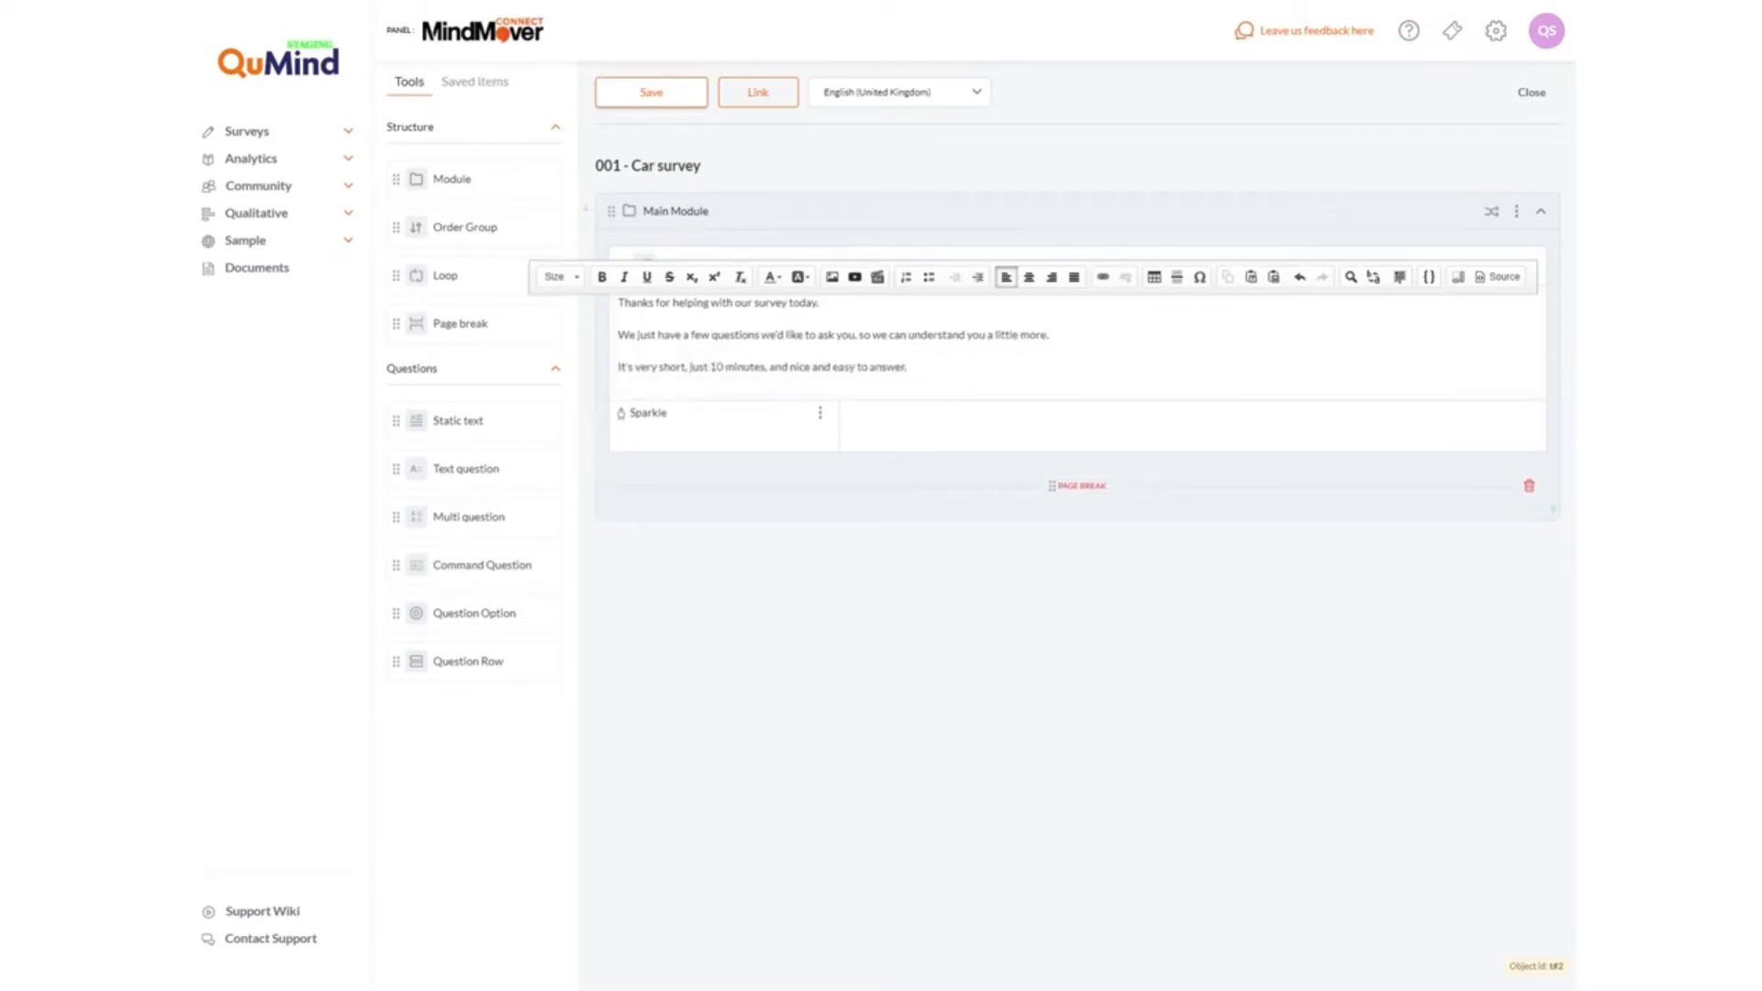
click(1086, 595)
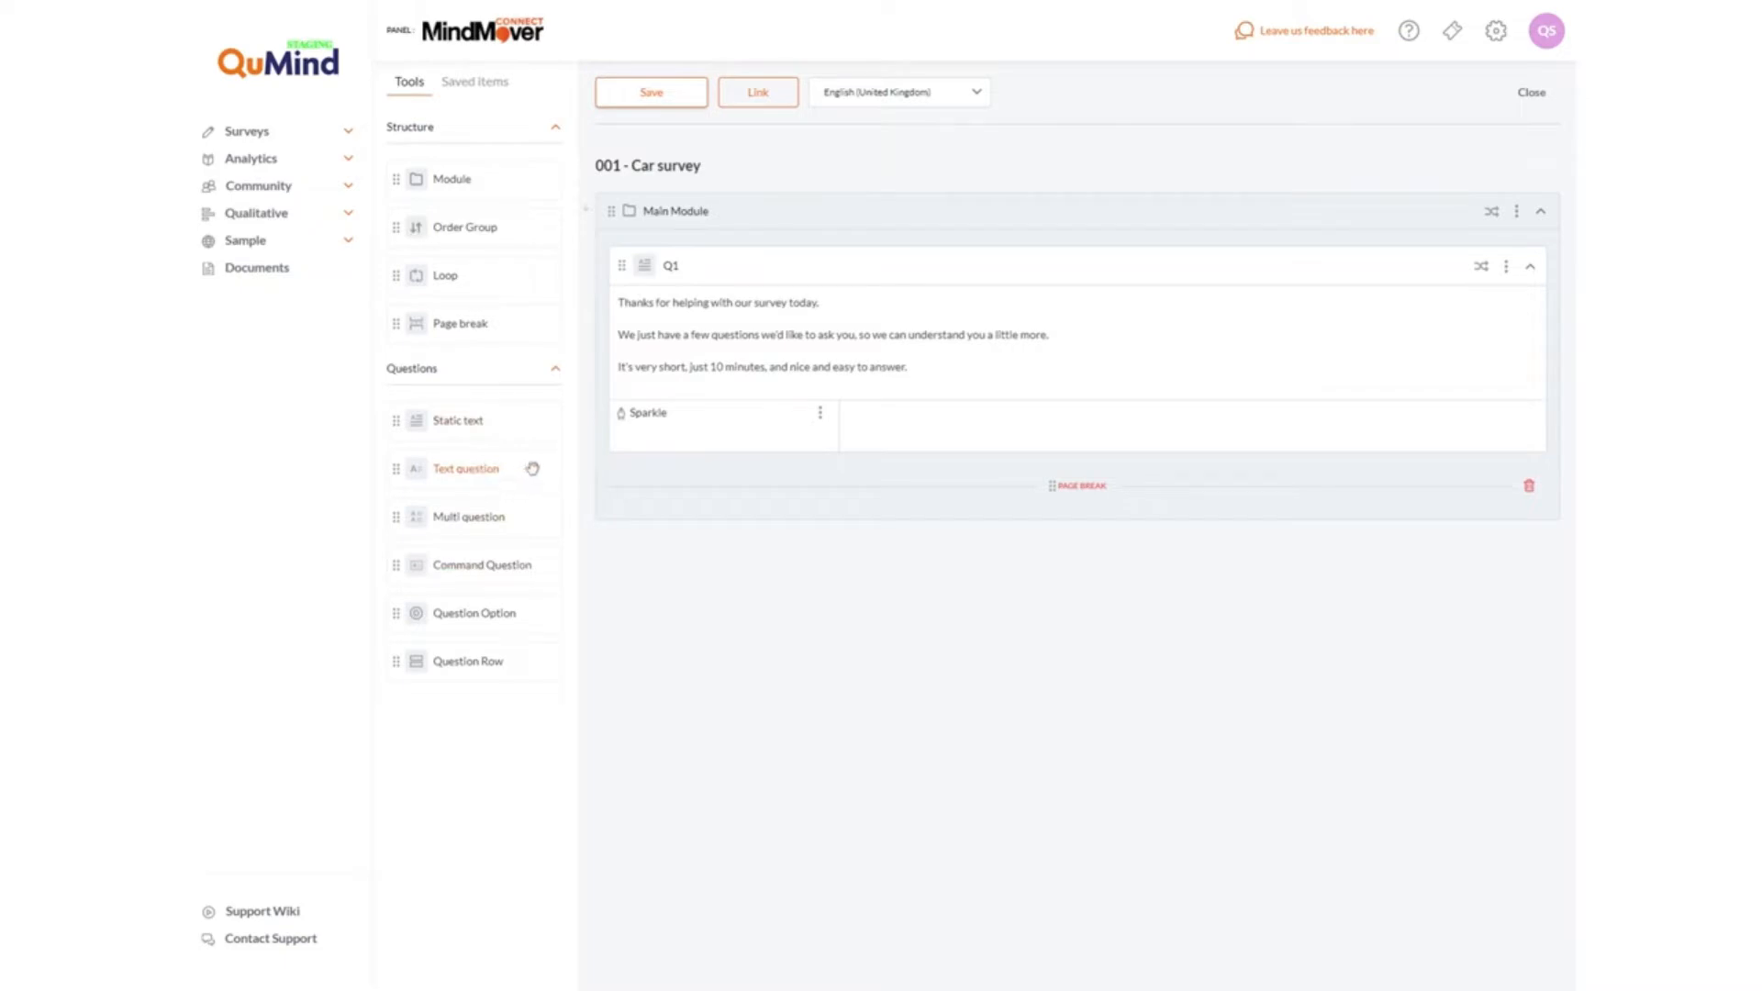
- Add a mandatory text question labelled Q2 below the Q1 page break, with a page break after it
drag(466, 469, 1119, 457)
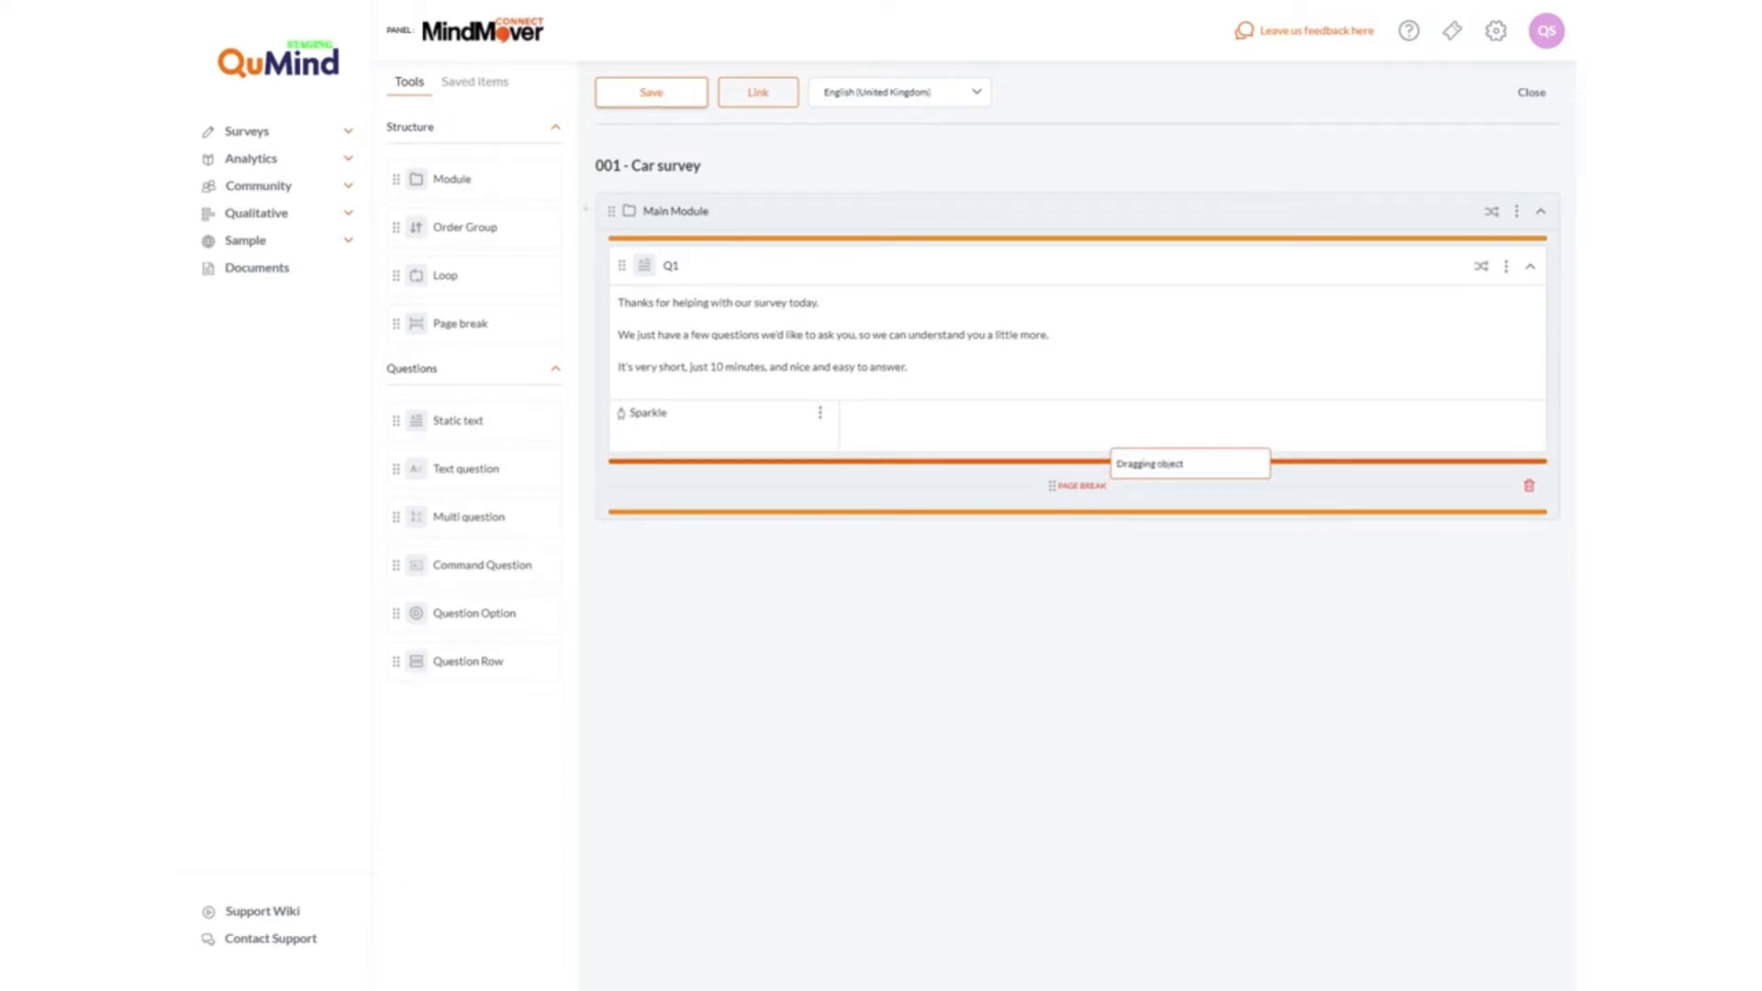
drag(1119, 457, 1129, 509)
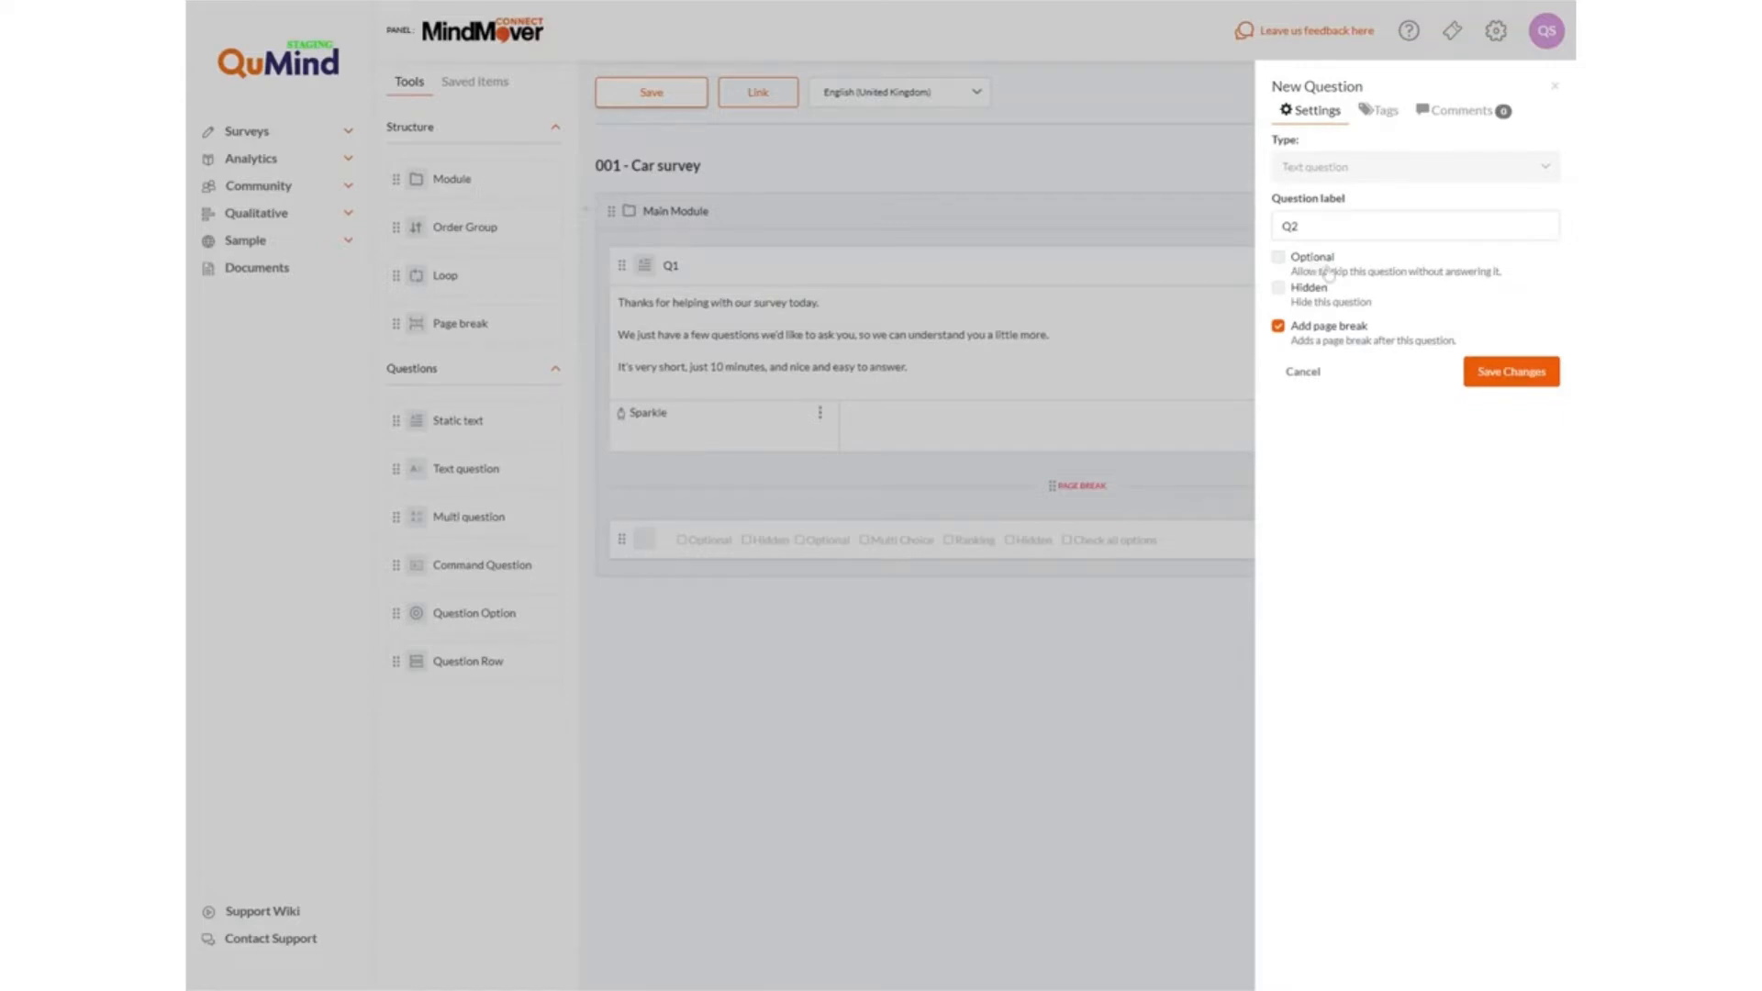
click(1279, 264)
click(1280, 260)
click(1487, 373)
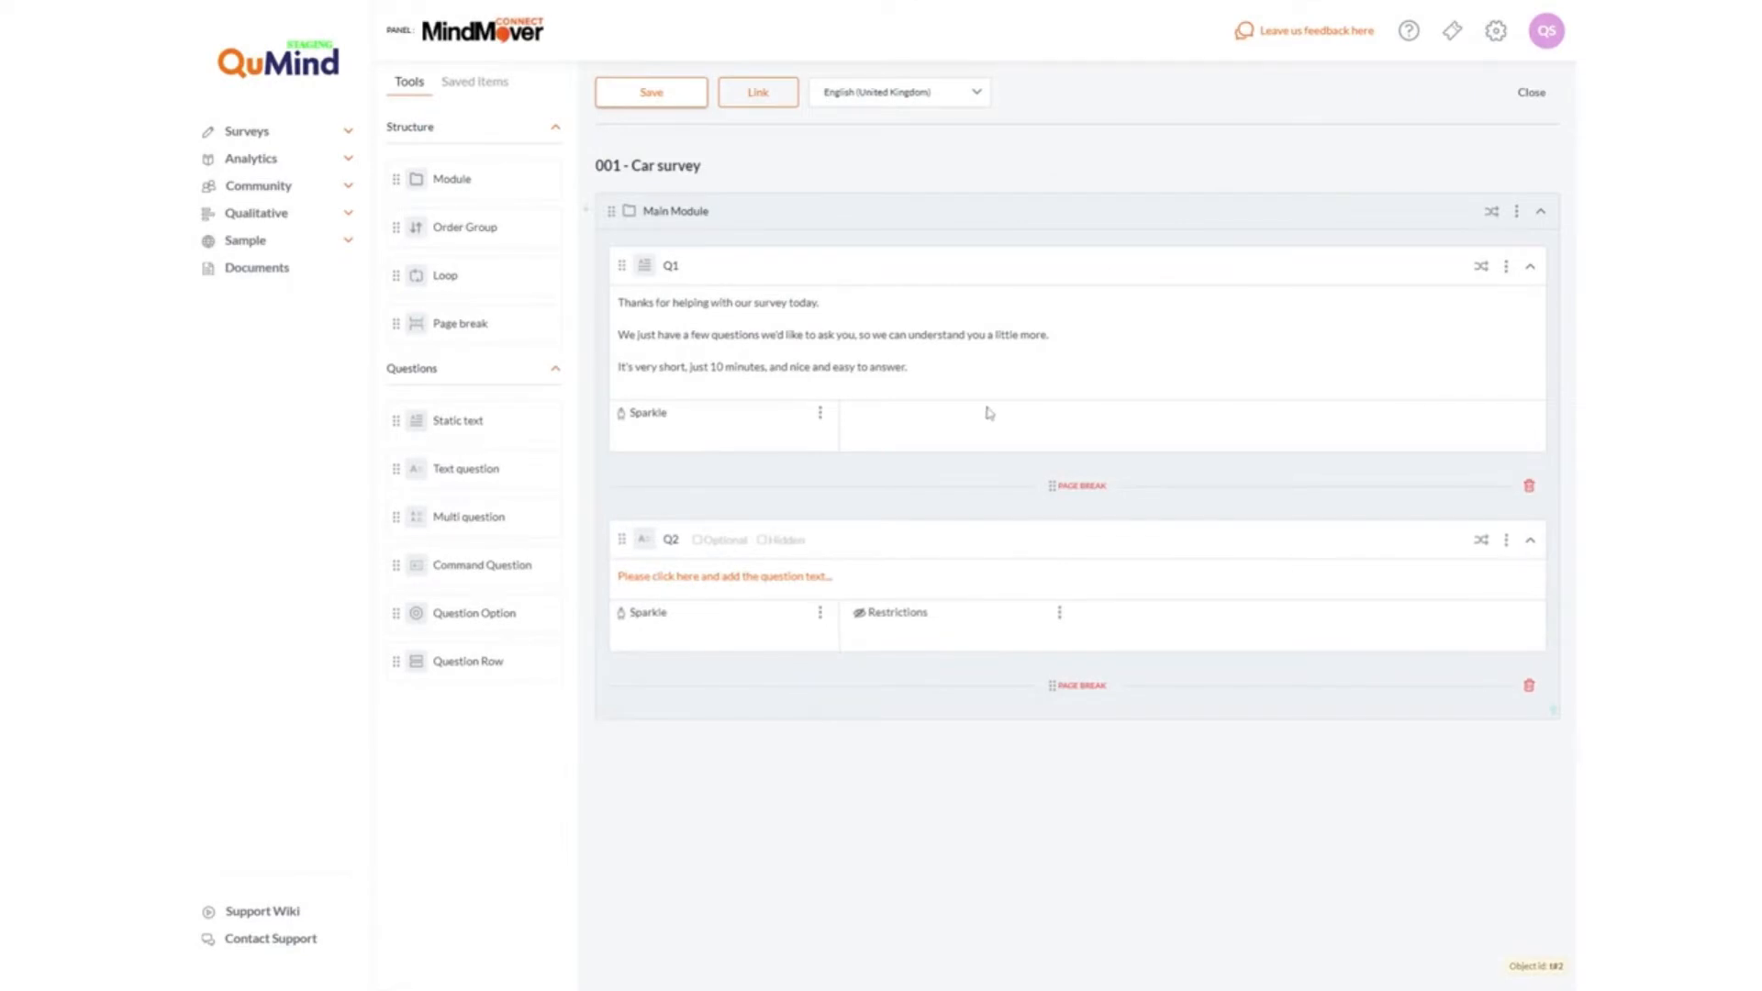
- Paste "How much do you usually spend on skincare in a month?" as the question text of Q2
click(724, 576)
click(725, 576)
right_click(782, 580)
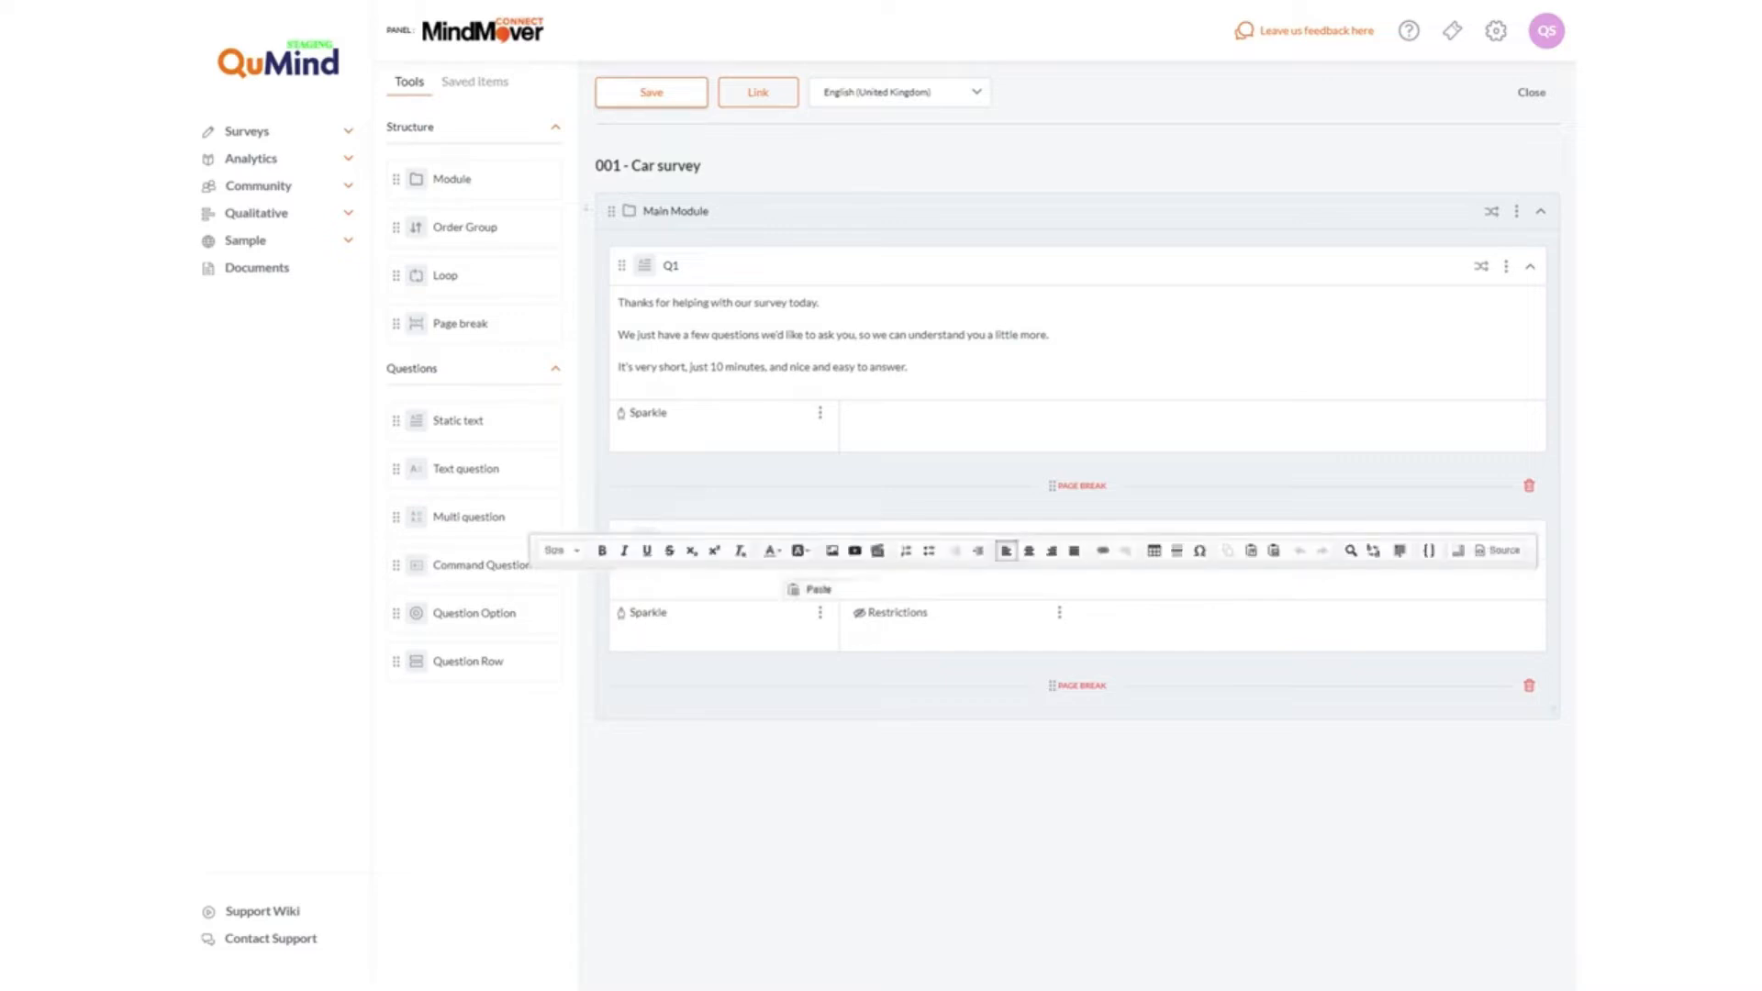
click(812, 591)
text(How much do you usually spend on skincare in a month?)
click(938, 613)
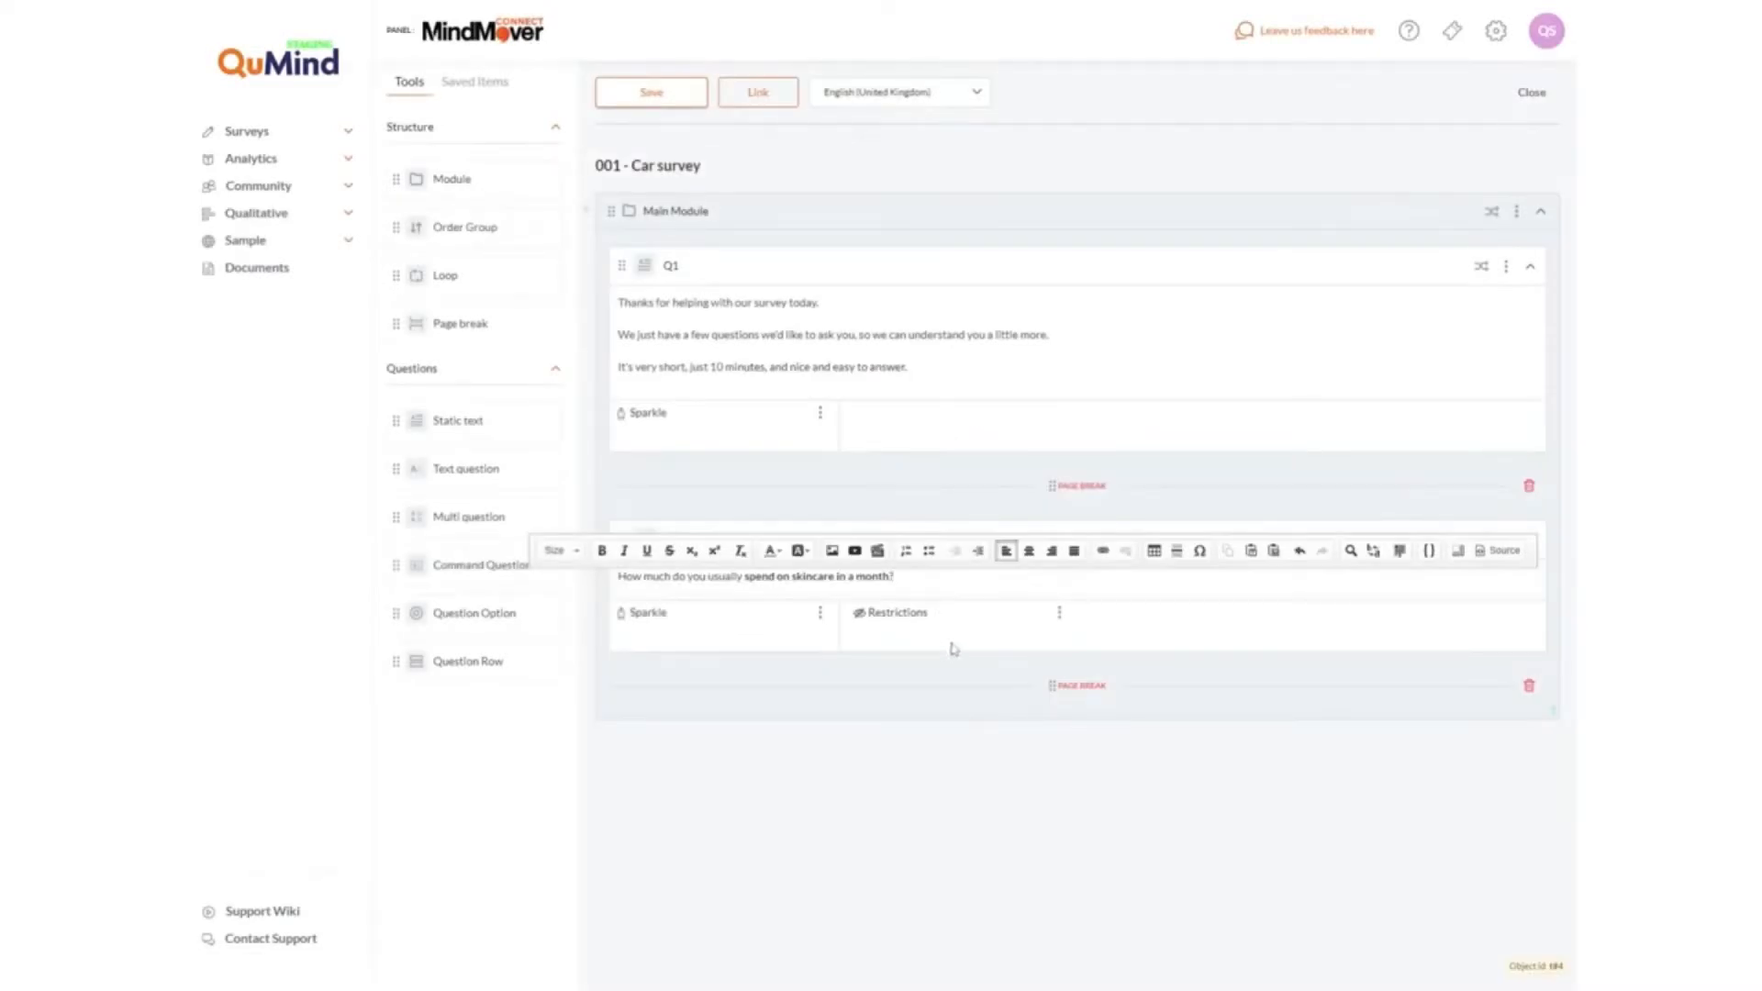
click(948, 795)
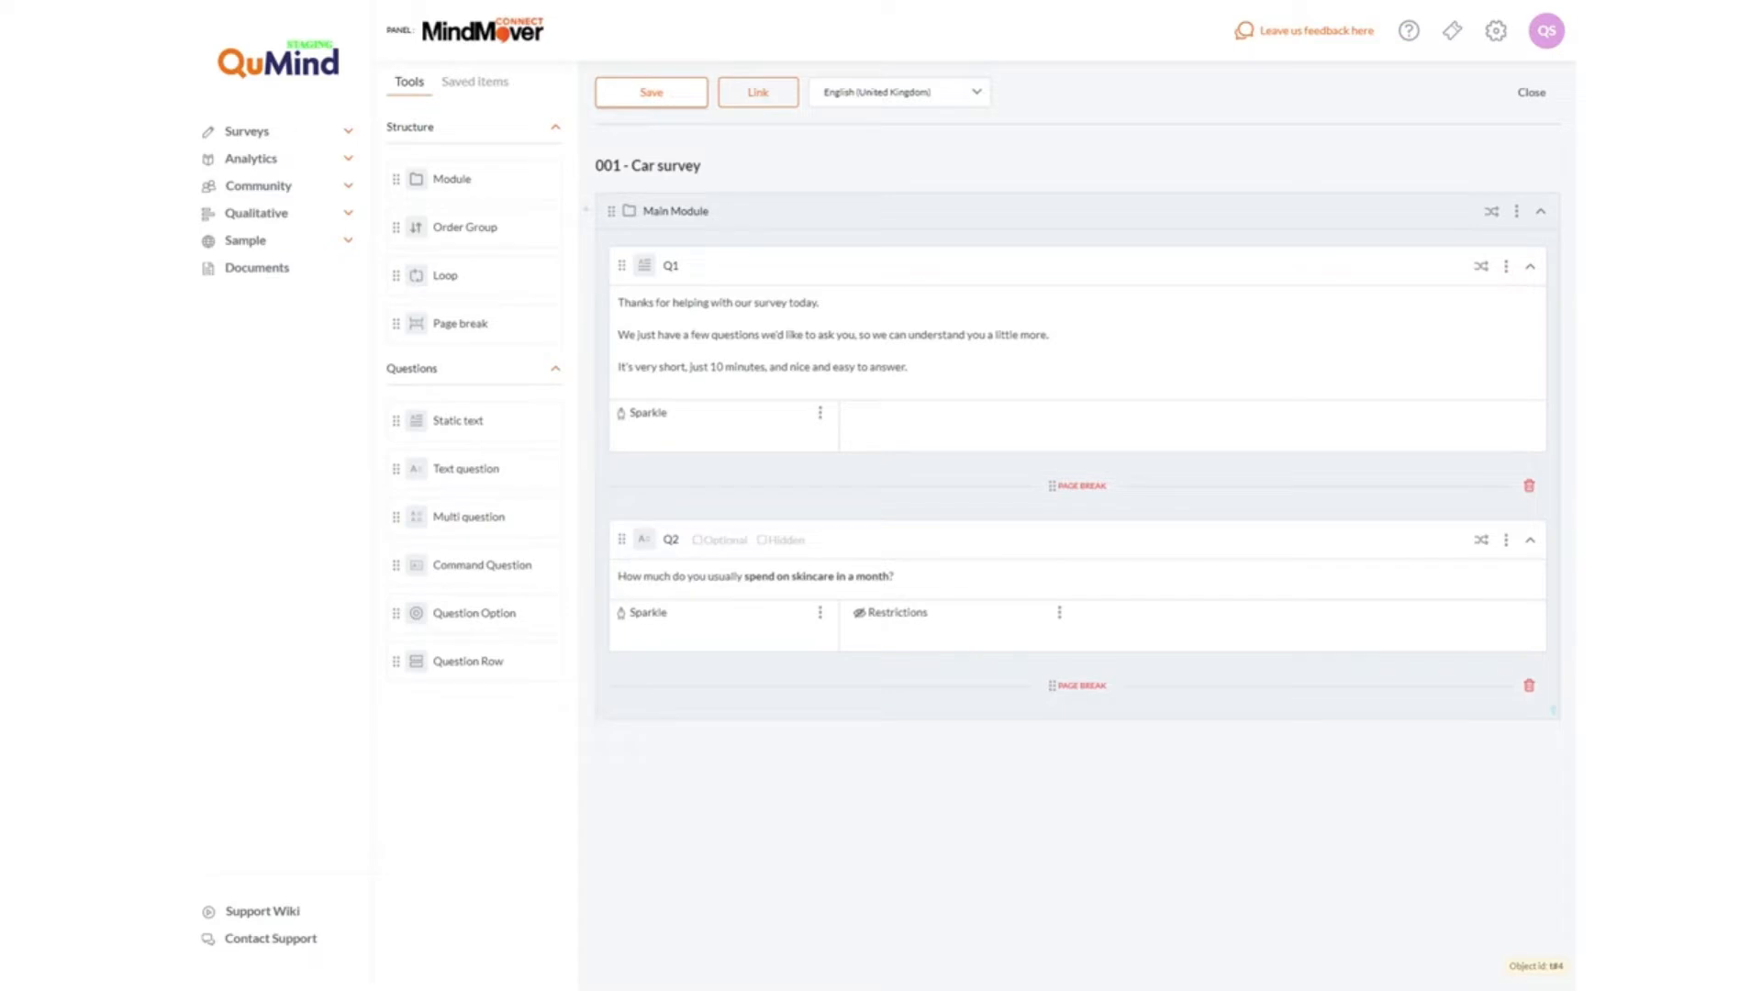
- Save the survey with Q2 neither optional nor hidden
click(698, 543)
click(767, 542)
click(699, 541)
click(653, 92)
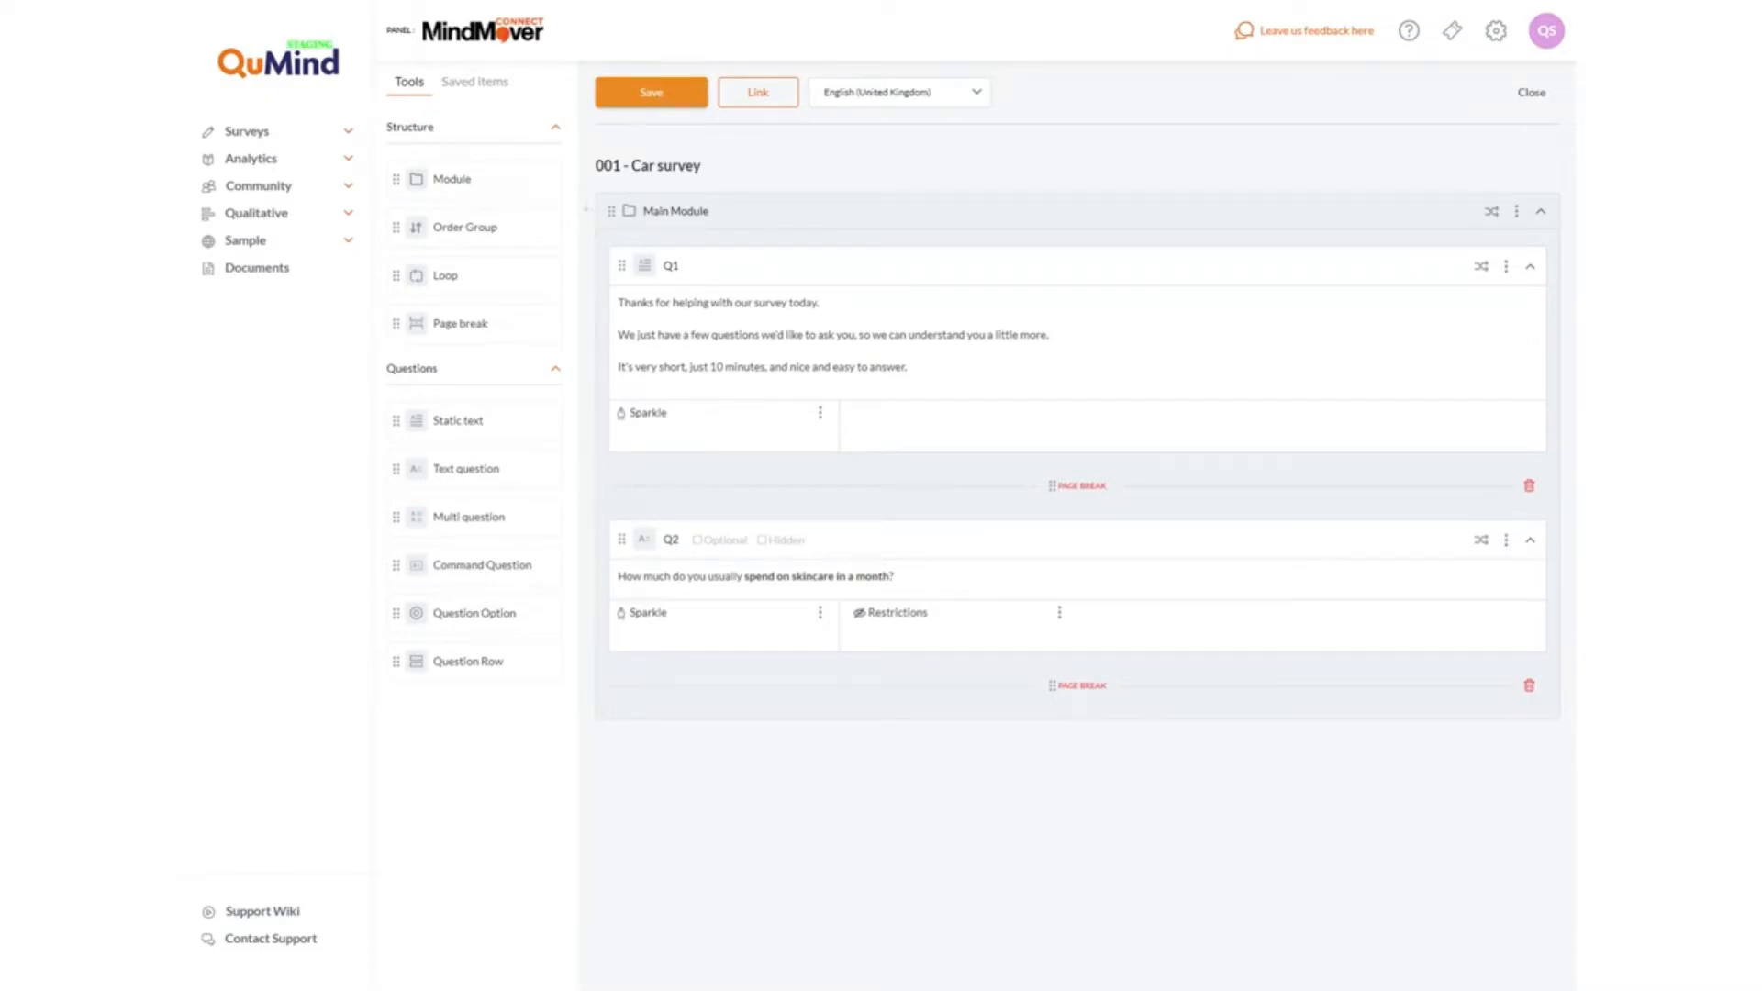
click(662, 102)
- Add a multi question labelled Q3 below the Q2 page break, with Multi Choice enabled and a page break after it
drag(459, 521, 981, 708)
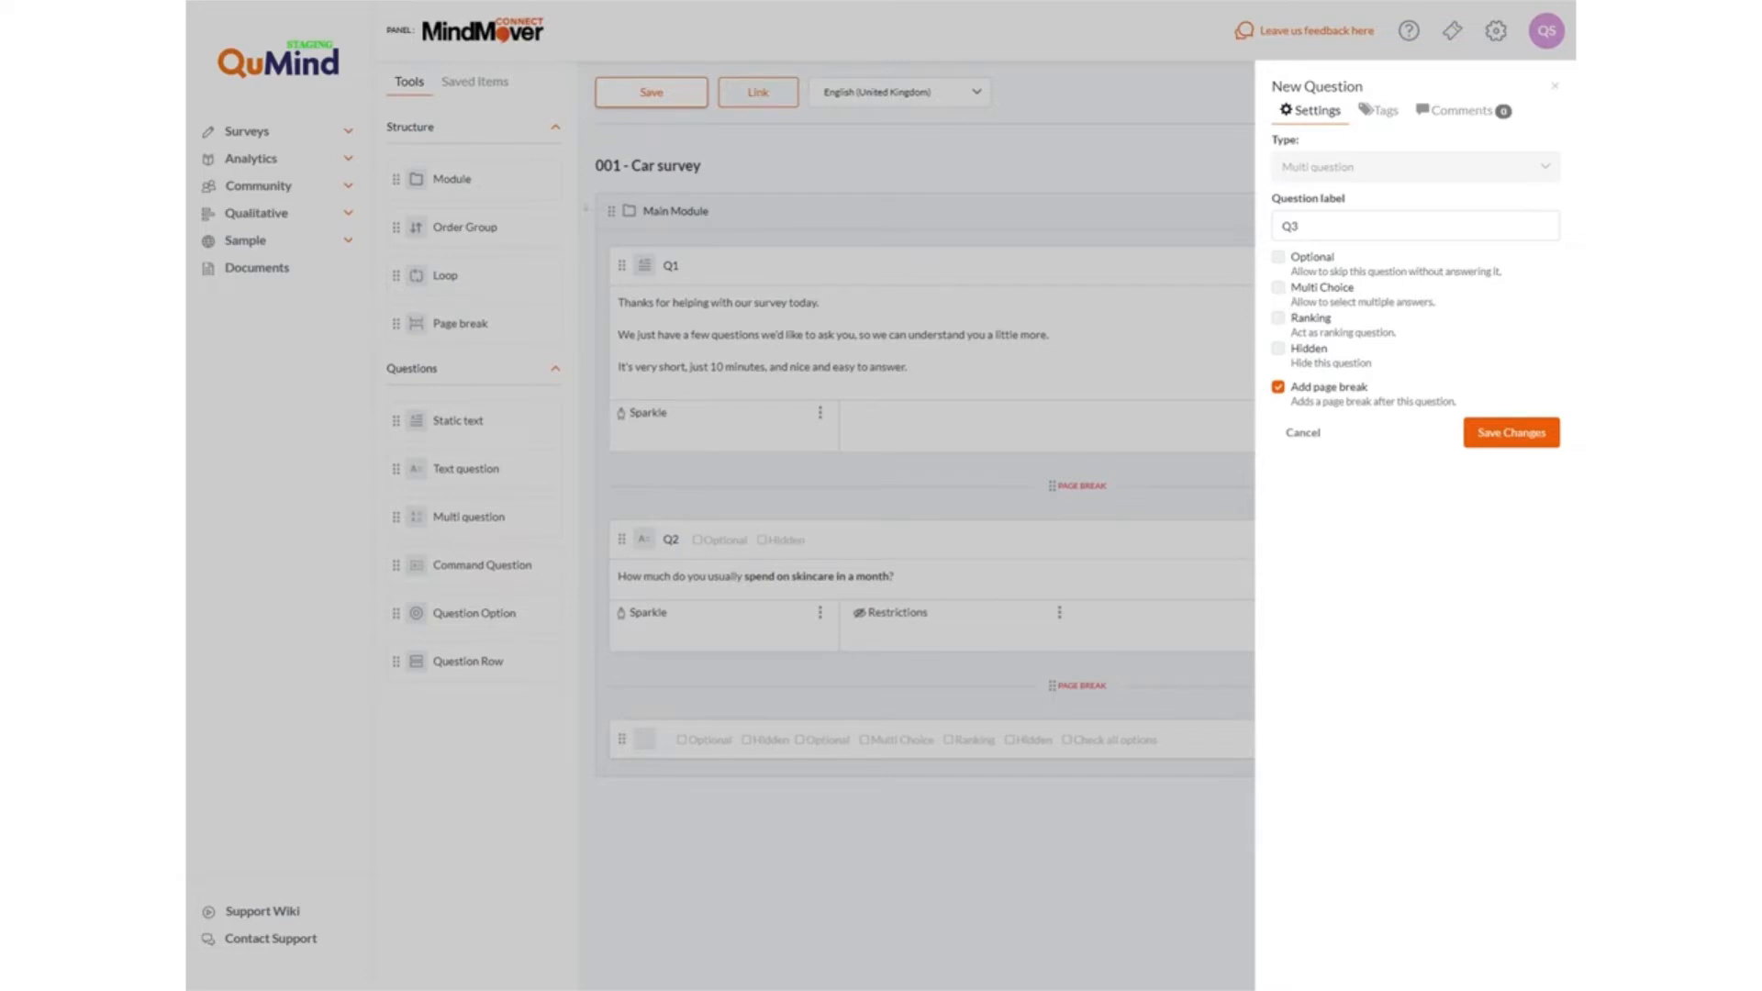
click(1279, 288)
click(1279, 288)
click(1313, 292)
click(1511, 437)
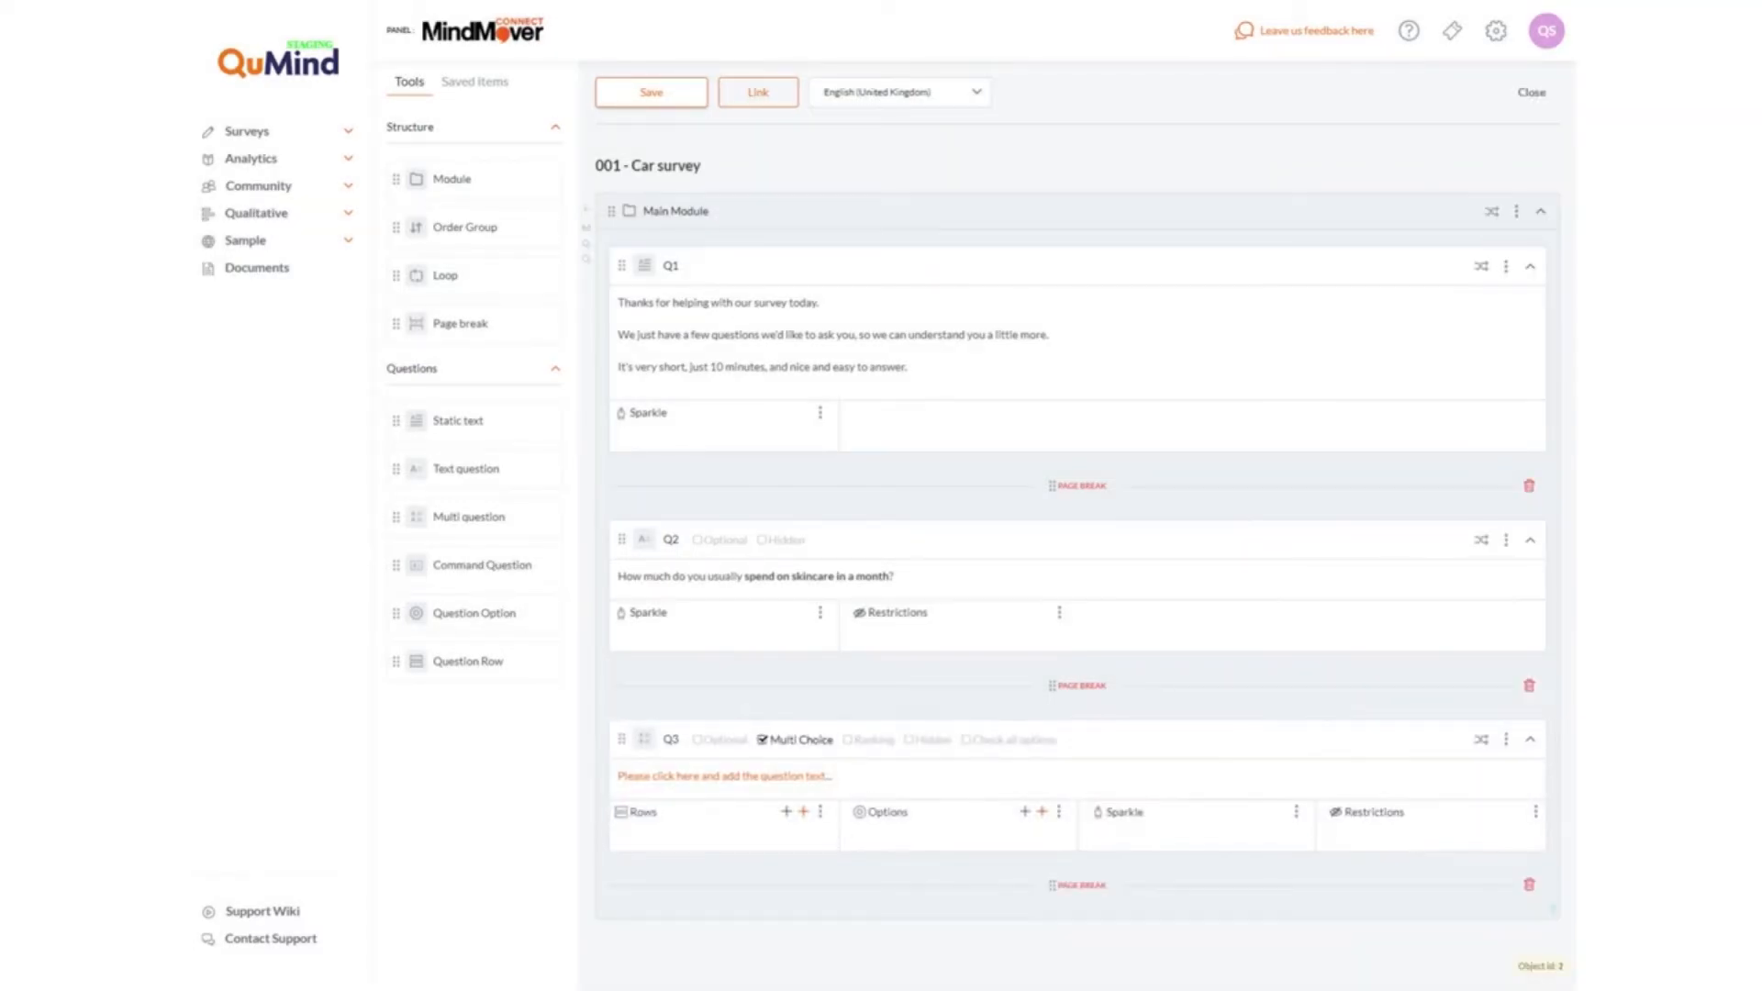
- Paste "What is your gender?" as the question text of Q3
click(734, 777)
click(837, 777)
right_click(837, 777)
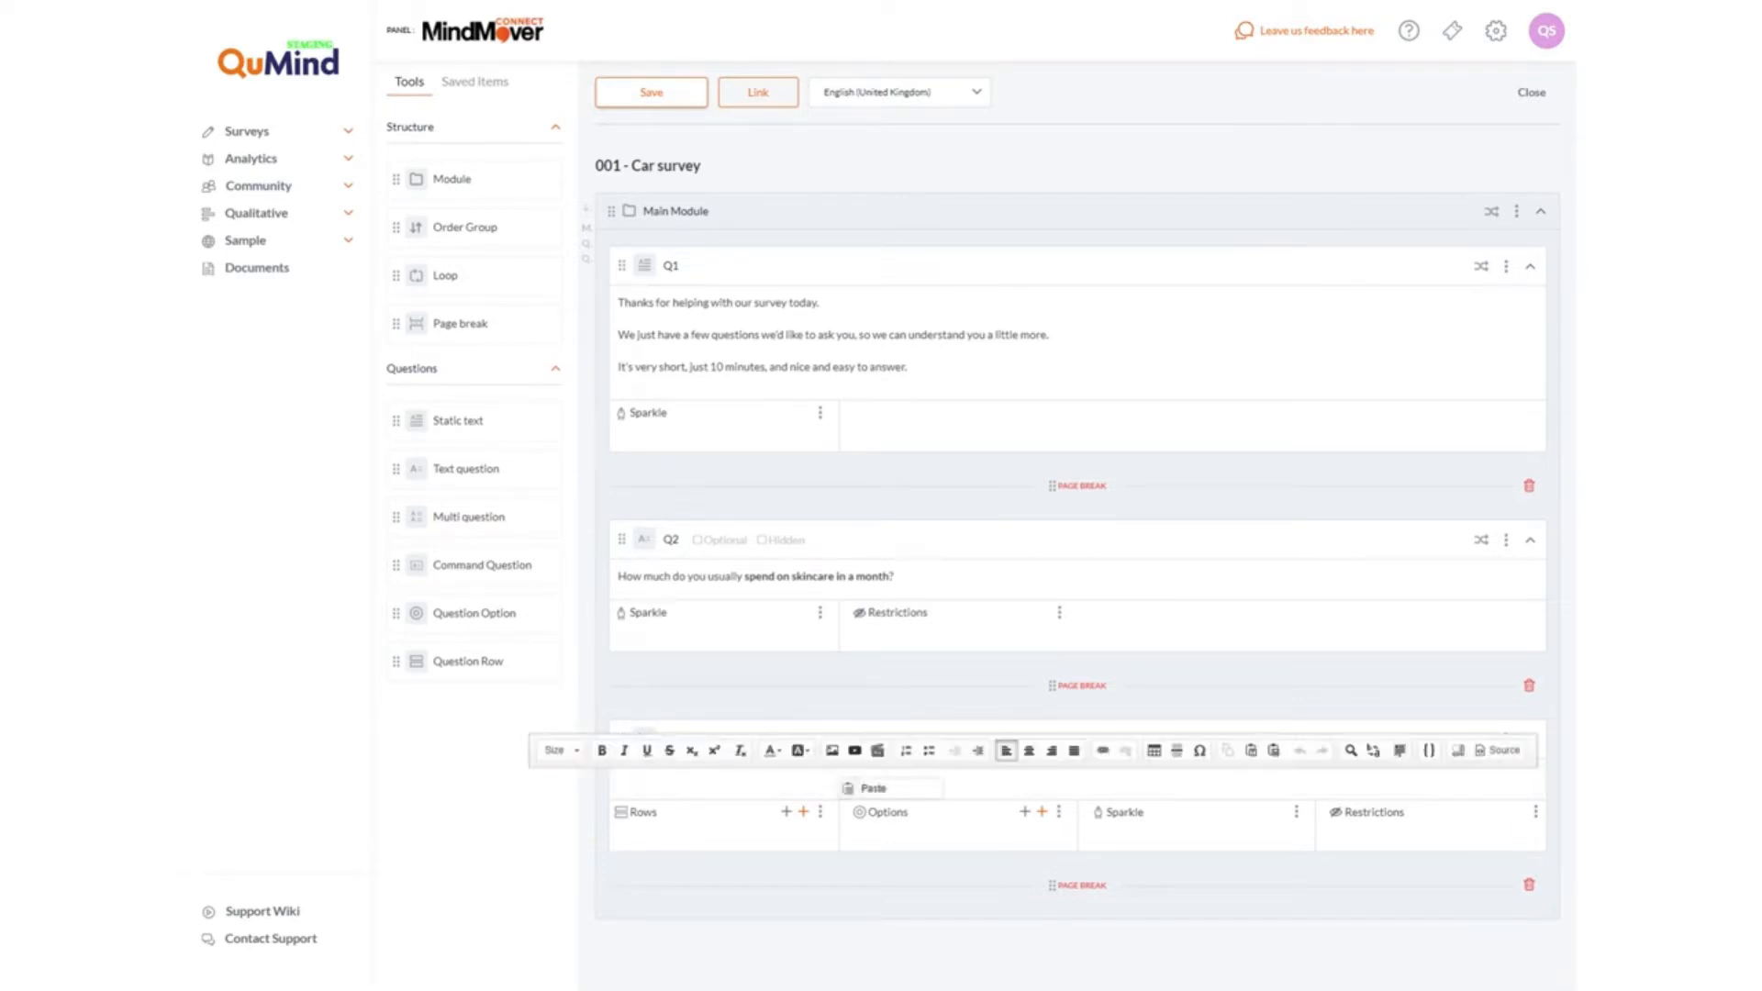
click(872, 789)
text(What is your gender?)
click(940, 614)
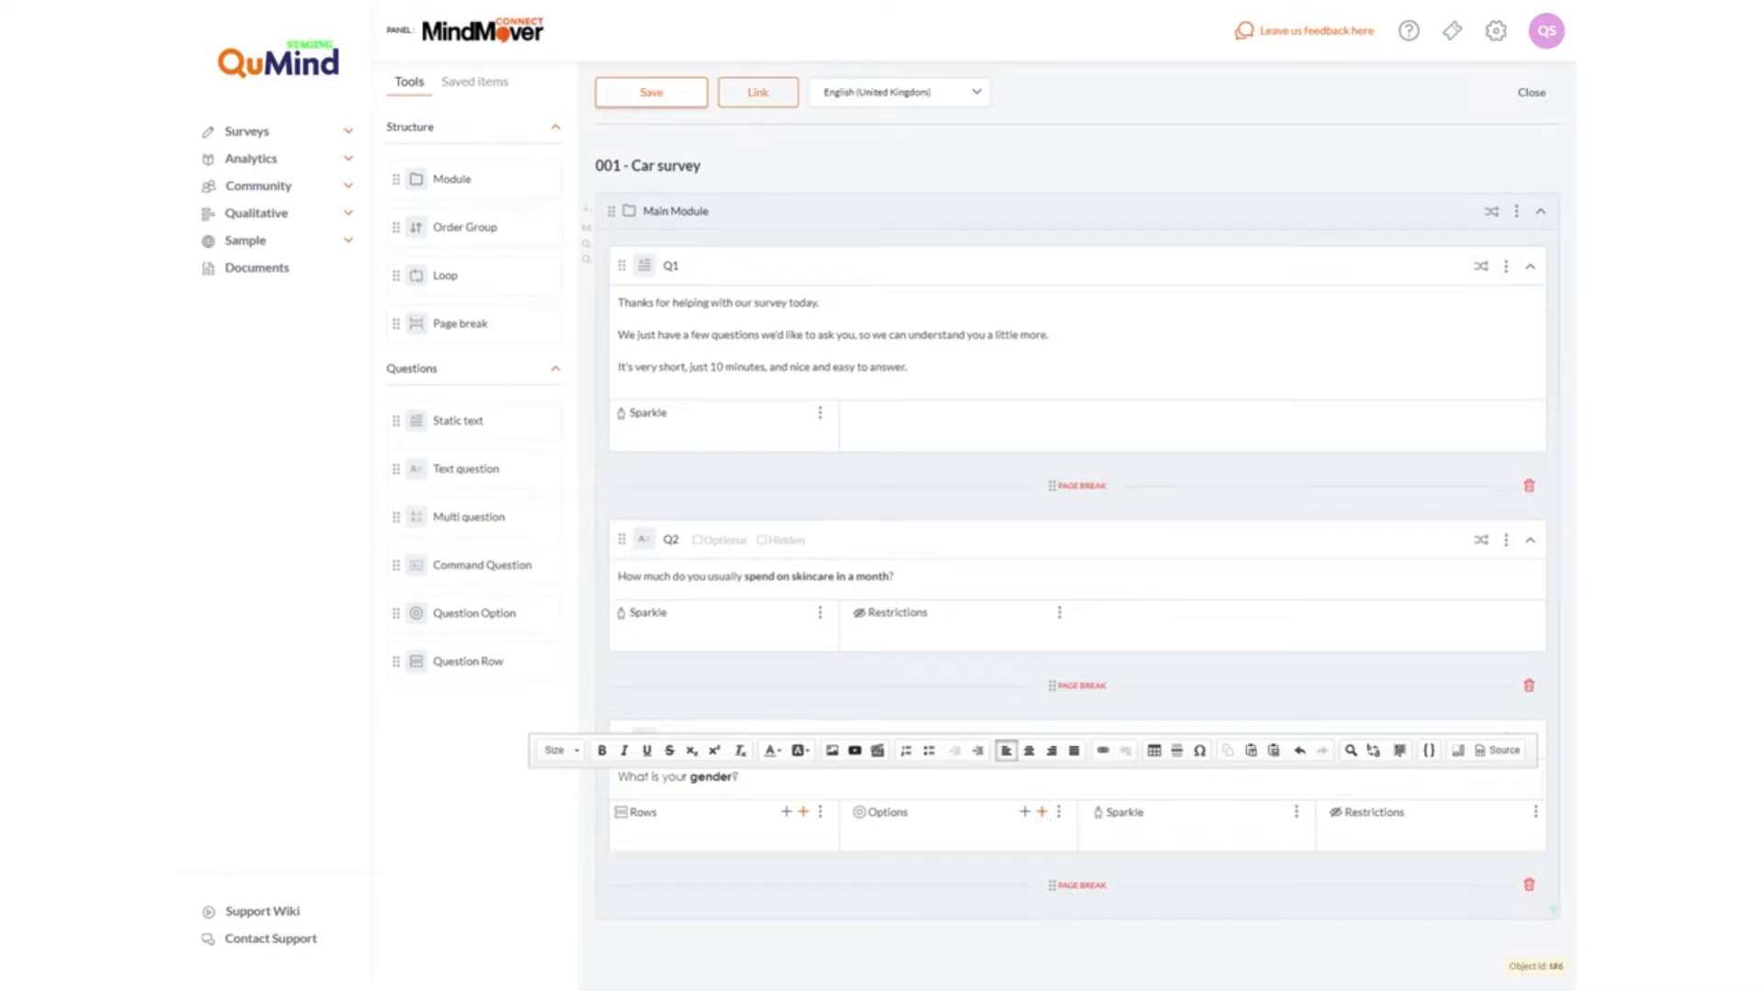
- Bulk-add the answer options Female, Male, Other and Prefer not to say to Q3
click(1042, 812)
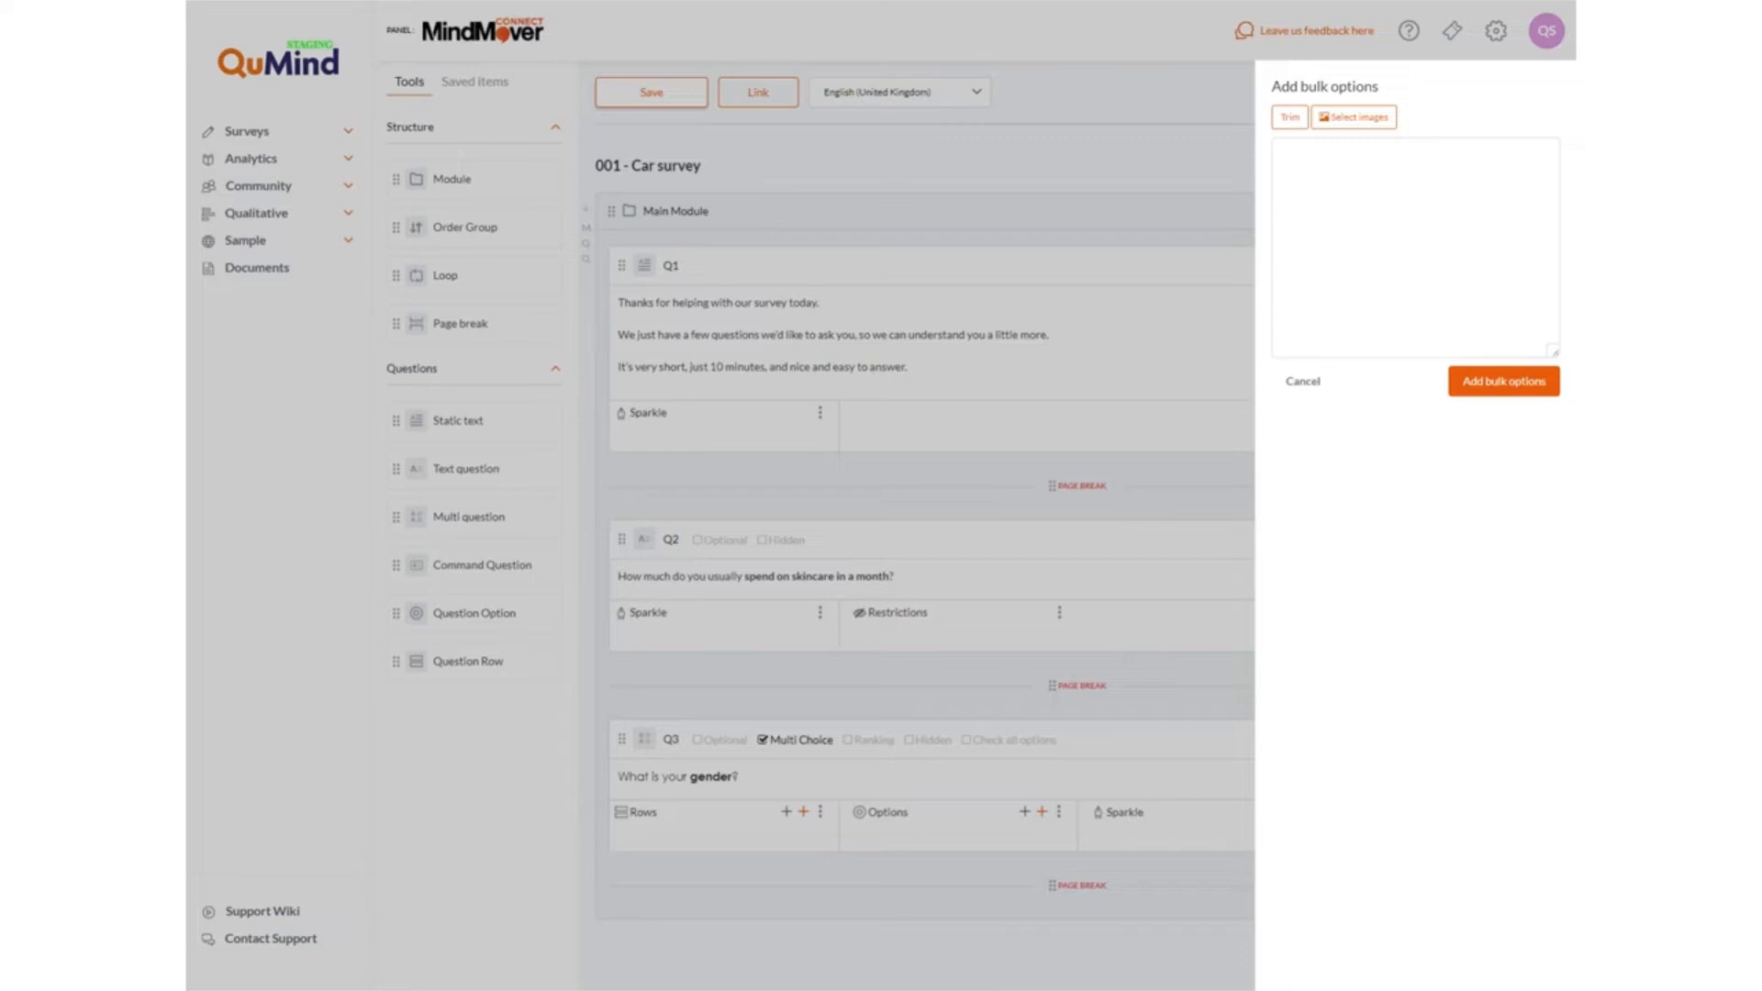
text(Female Male Other Prefer not to say)
click(1535, 398)
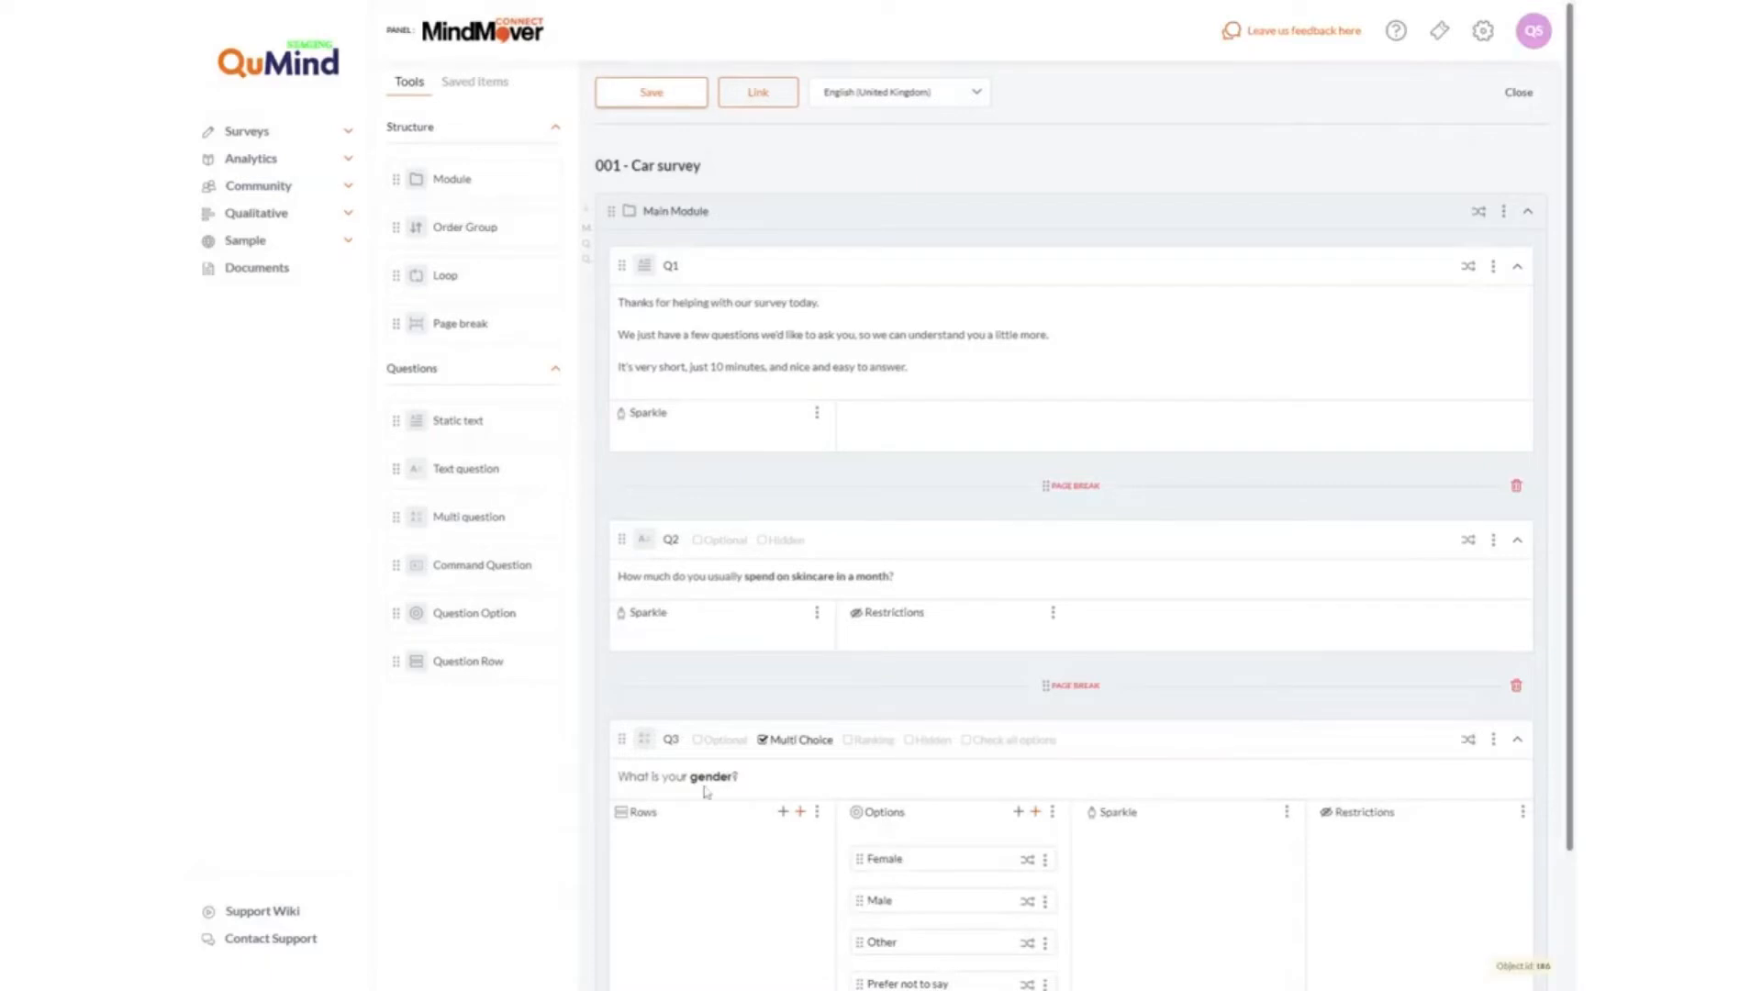
- Turn off Multi Choice for Q3 and save the survey
scroll(980, 636, down, 2)
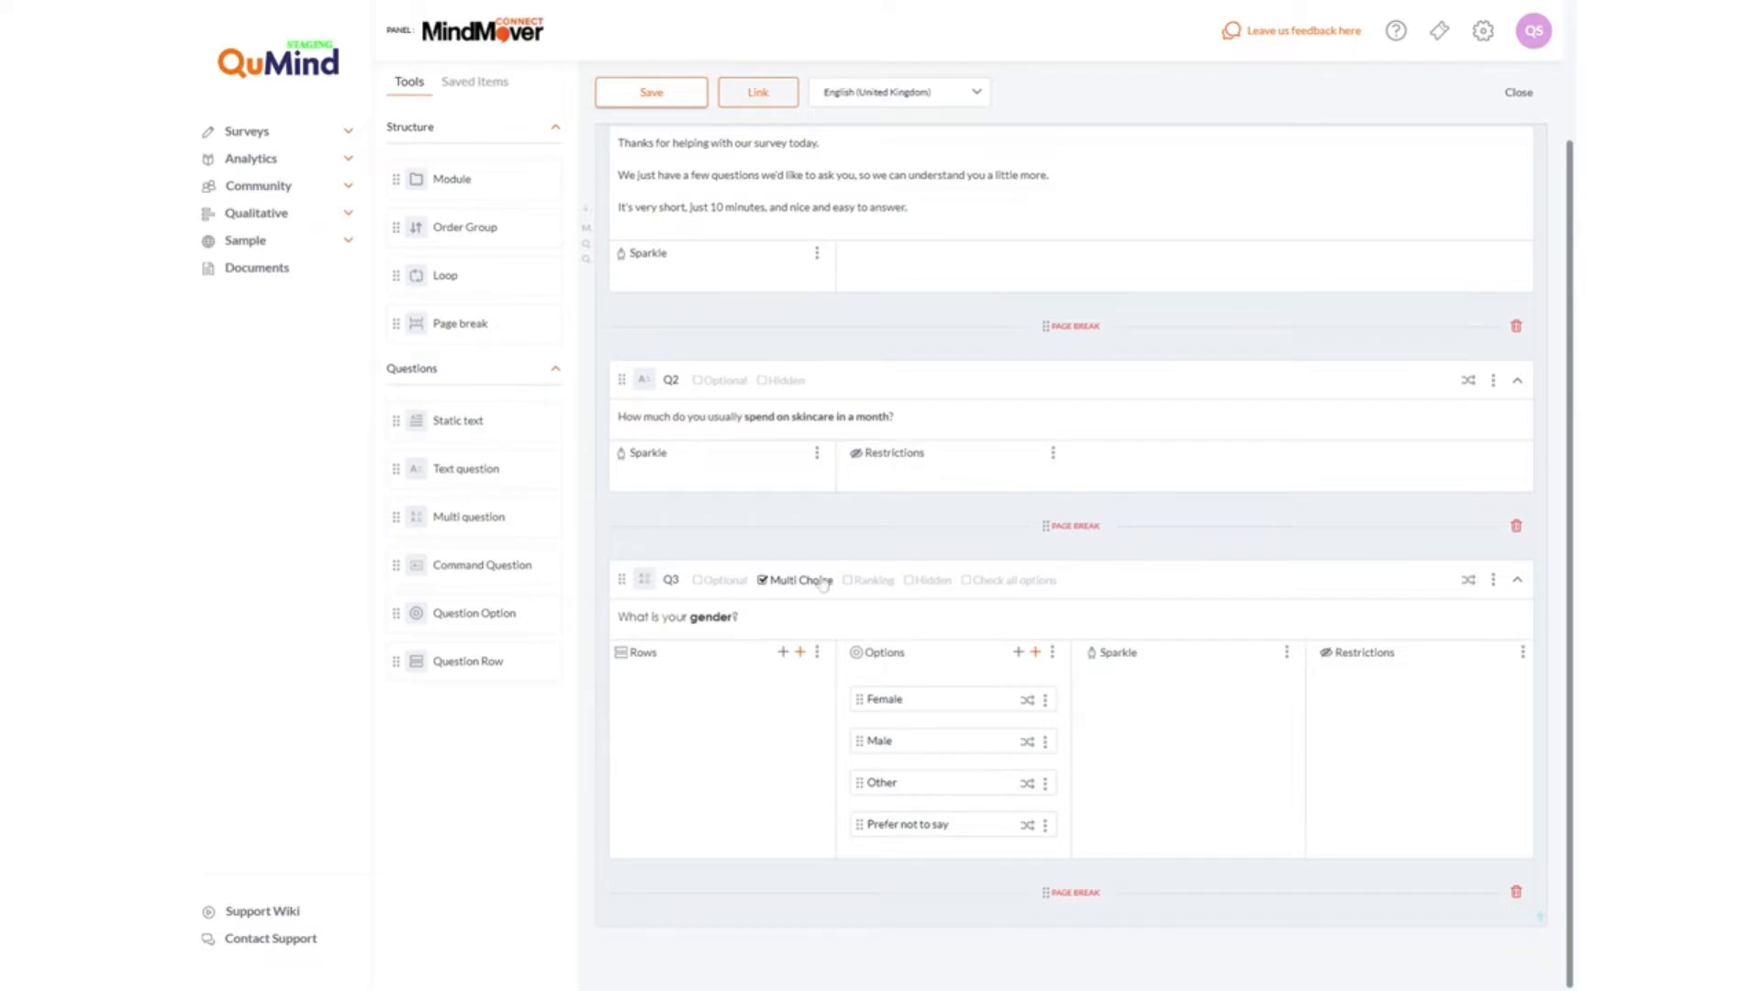
click(763, 584)
click(673, 109)
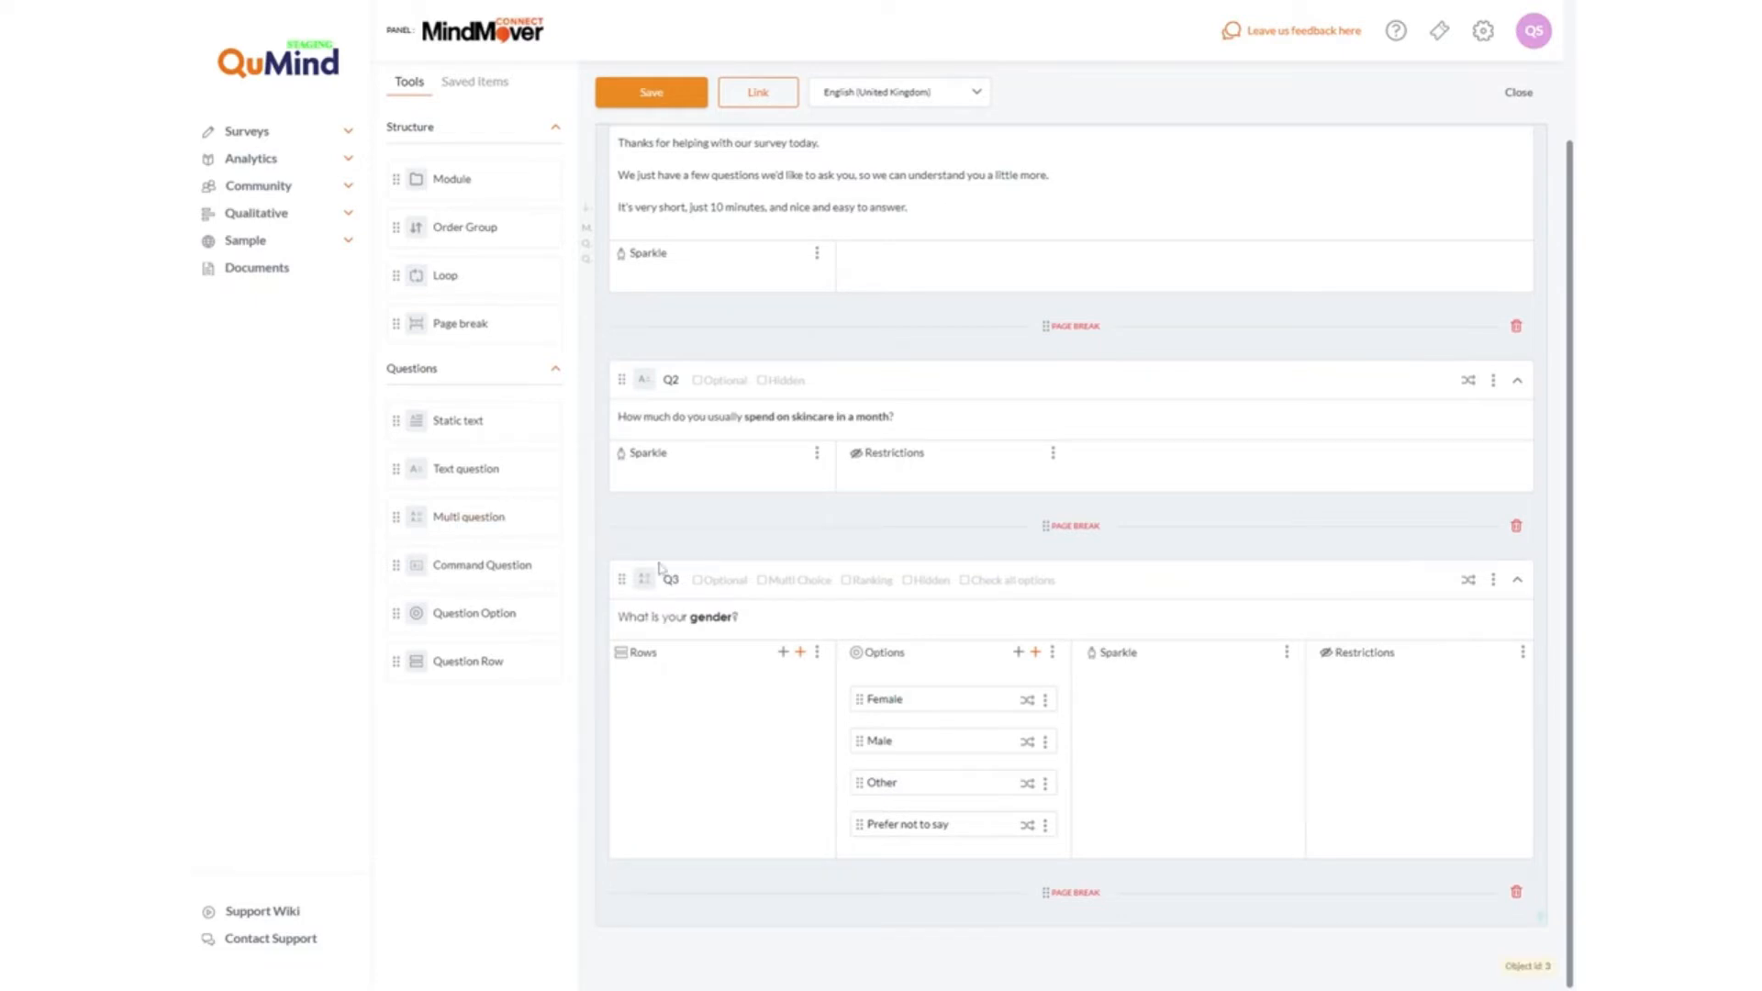
- Add a multi question labelled Q4 below the Q3 page break, with Multi Choice enabled and a page break after it
drag(470, 524, 1066, 914)
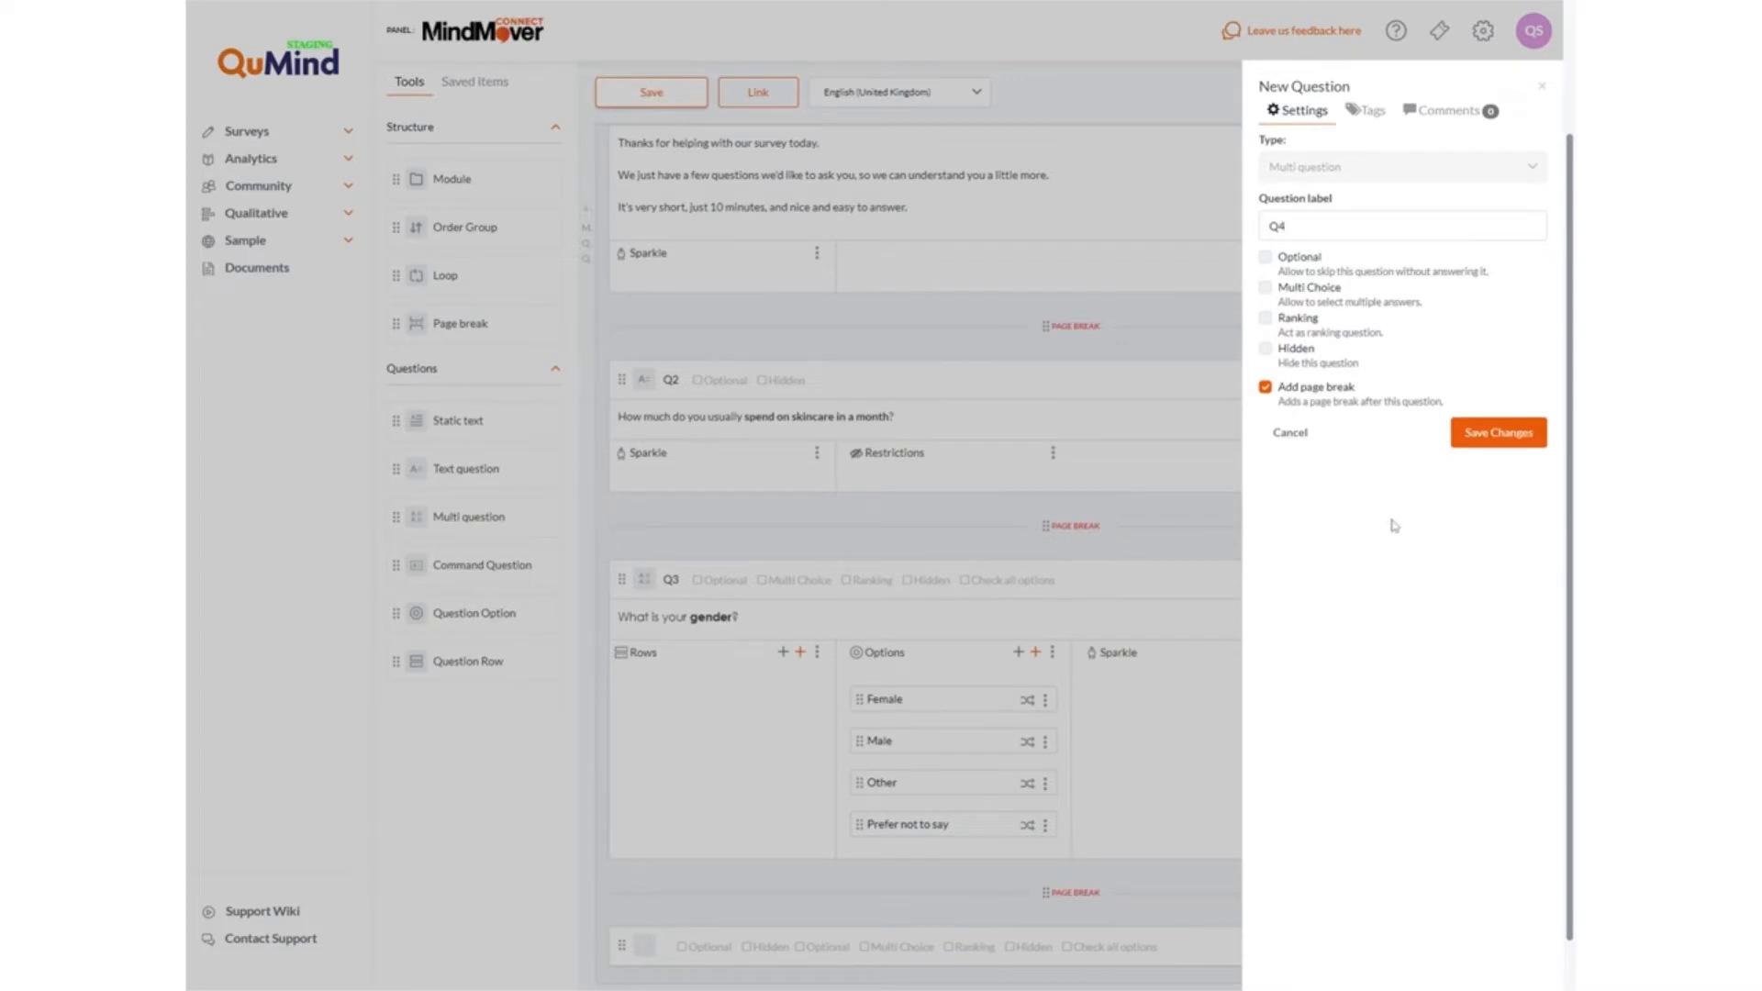
click(1300, 294)
click(1471, 437)
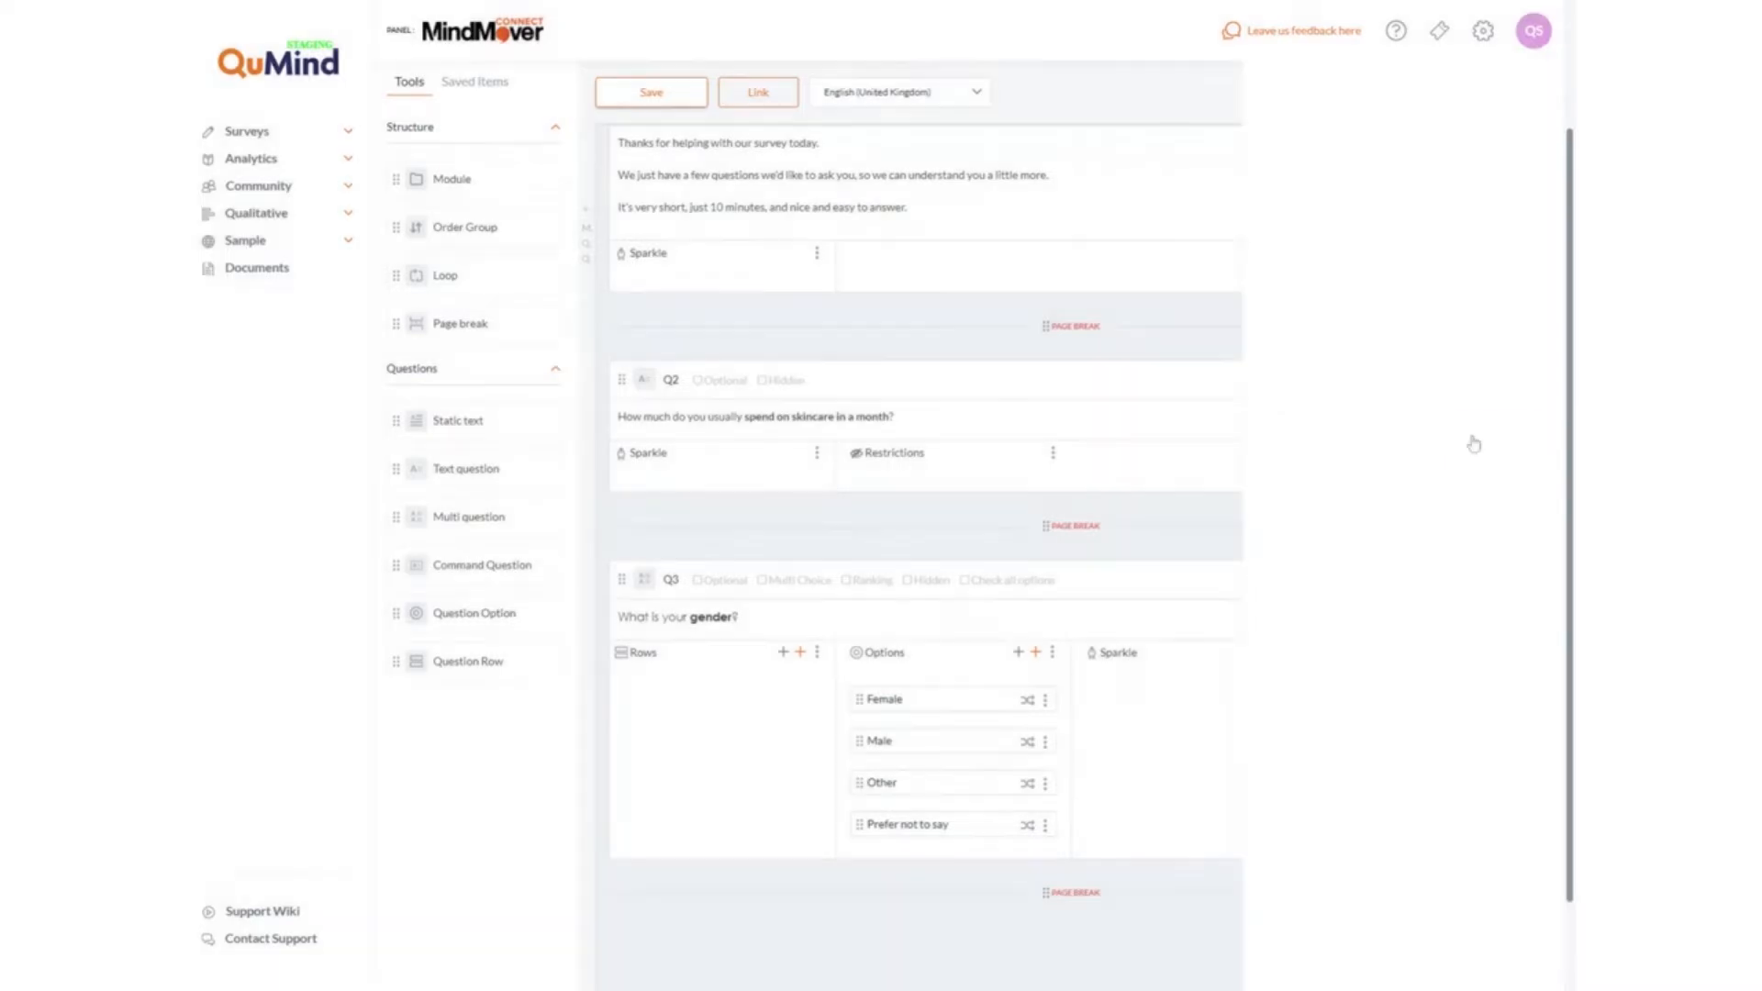
scroll(1133, 540, down, 3)
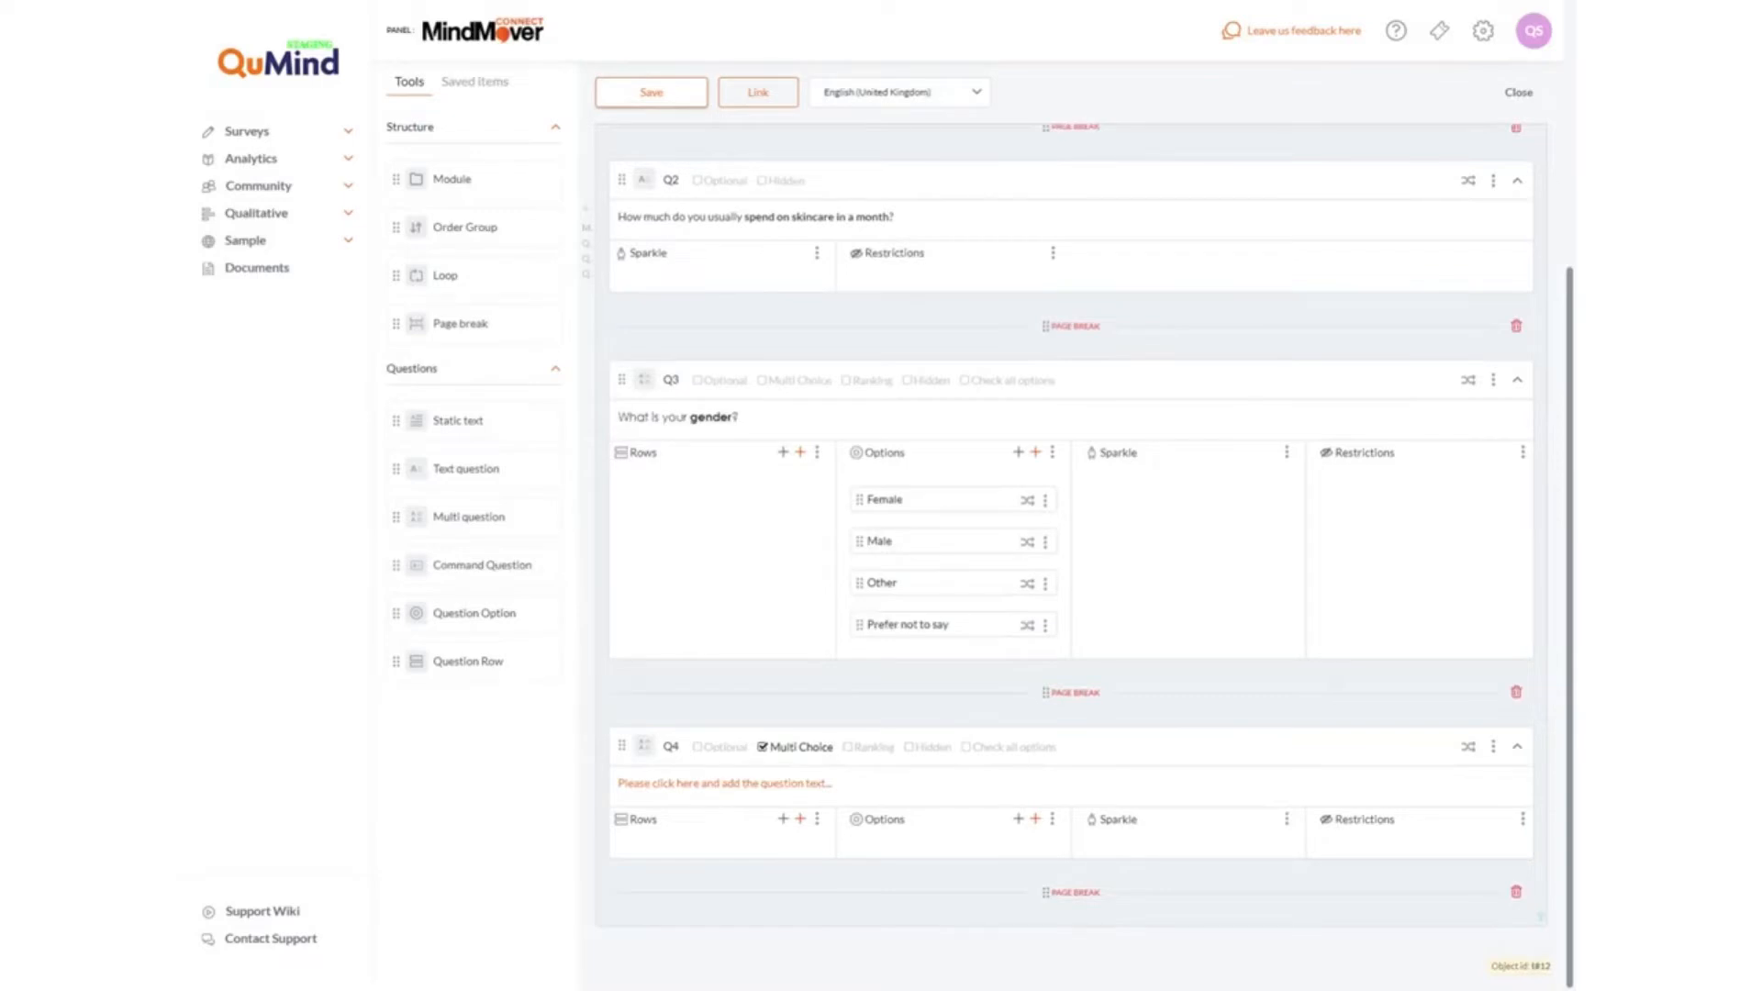
- Enter "How do you personally feel about skincare?" and "Please select all that apply." as separate paragraphs in the question text of Q4
click(725, 784)
click(724, 784)
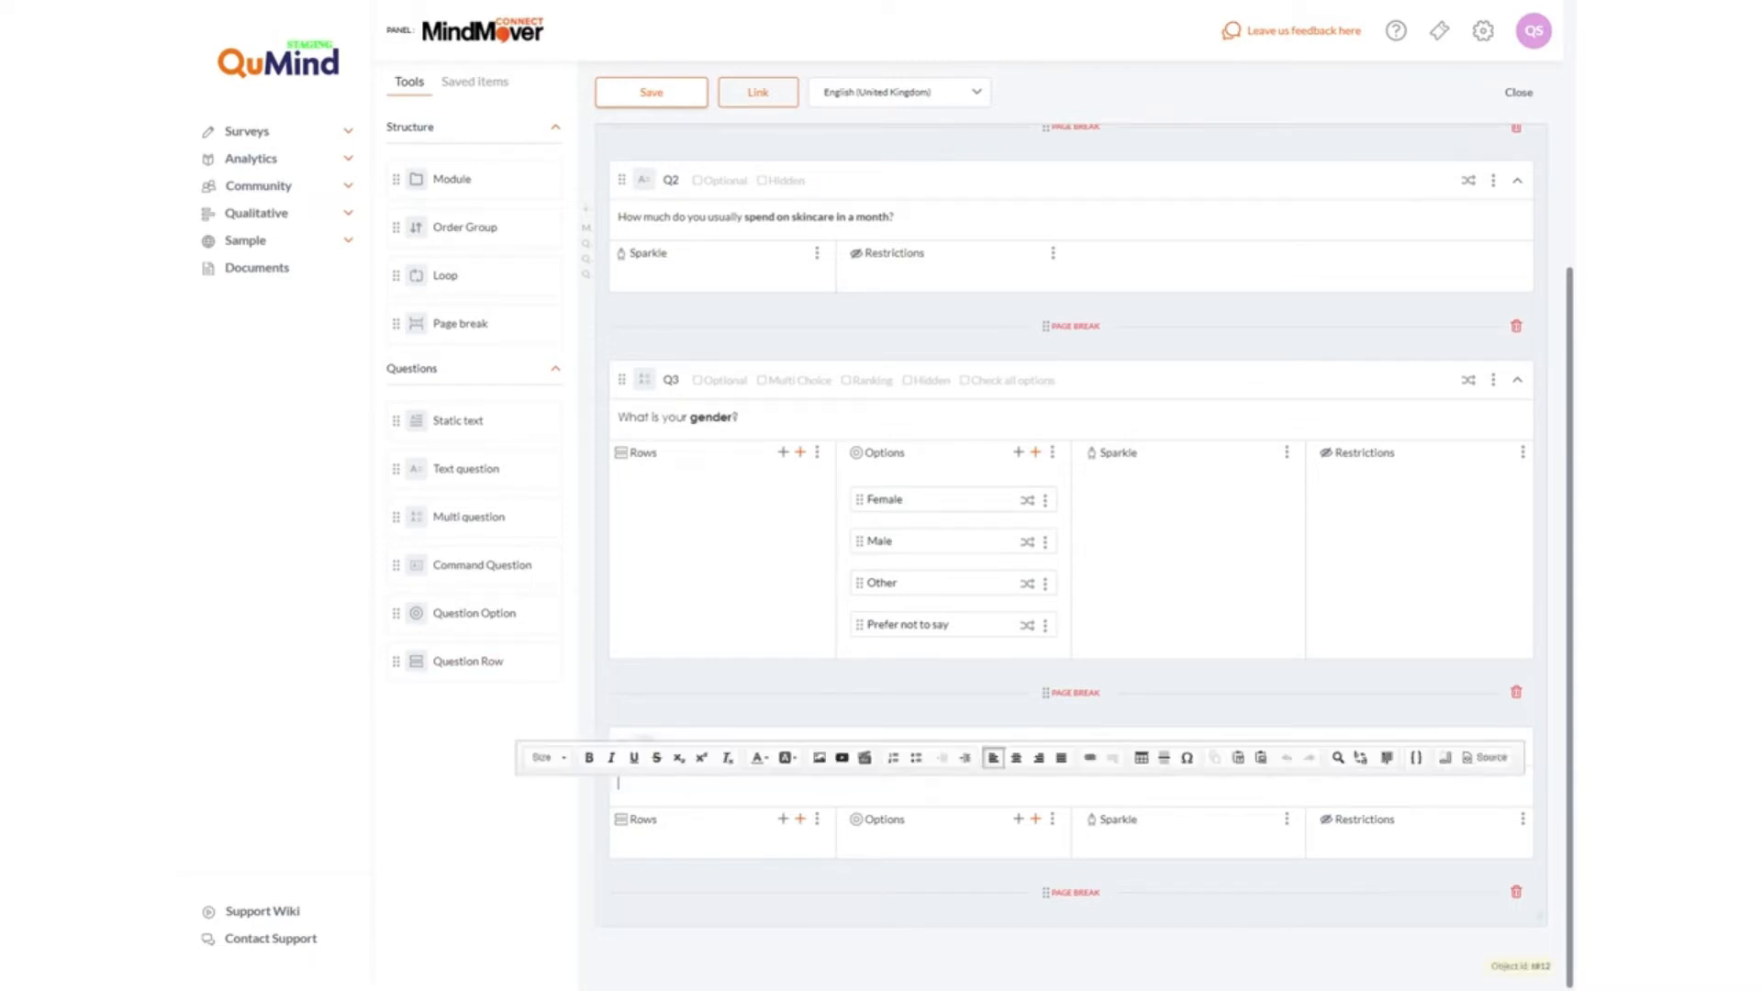
text(How do you personally feel about skincare? Please select all that apply.)
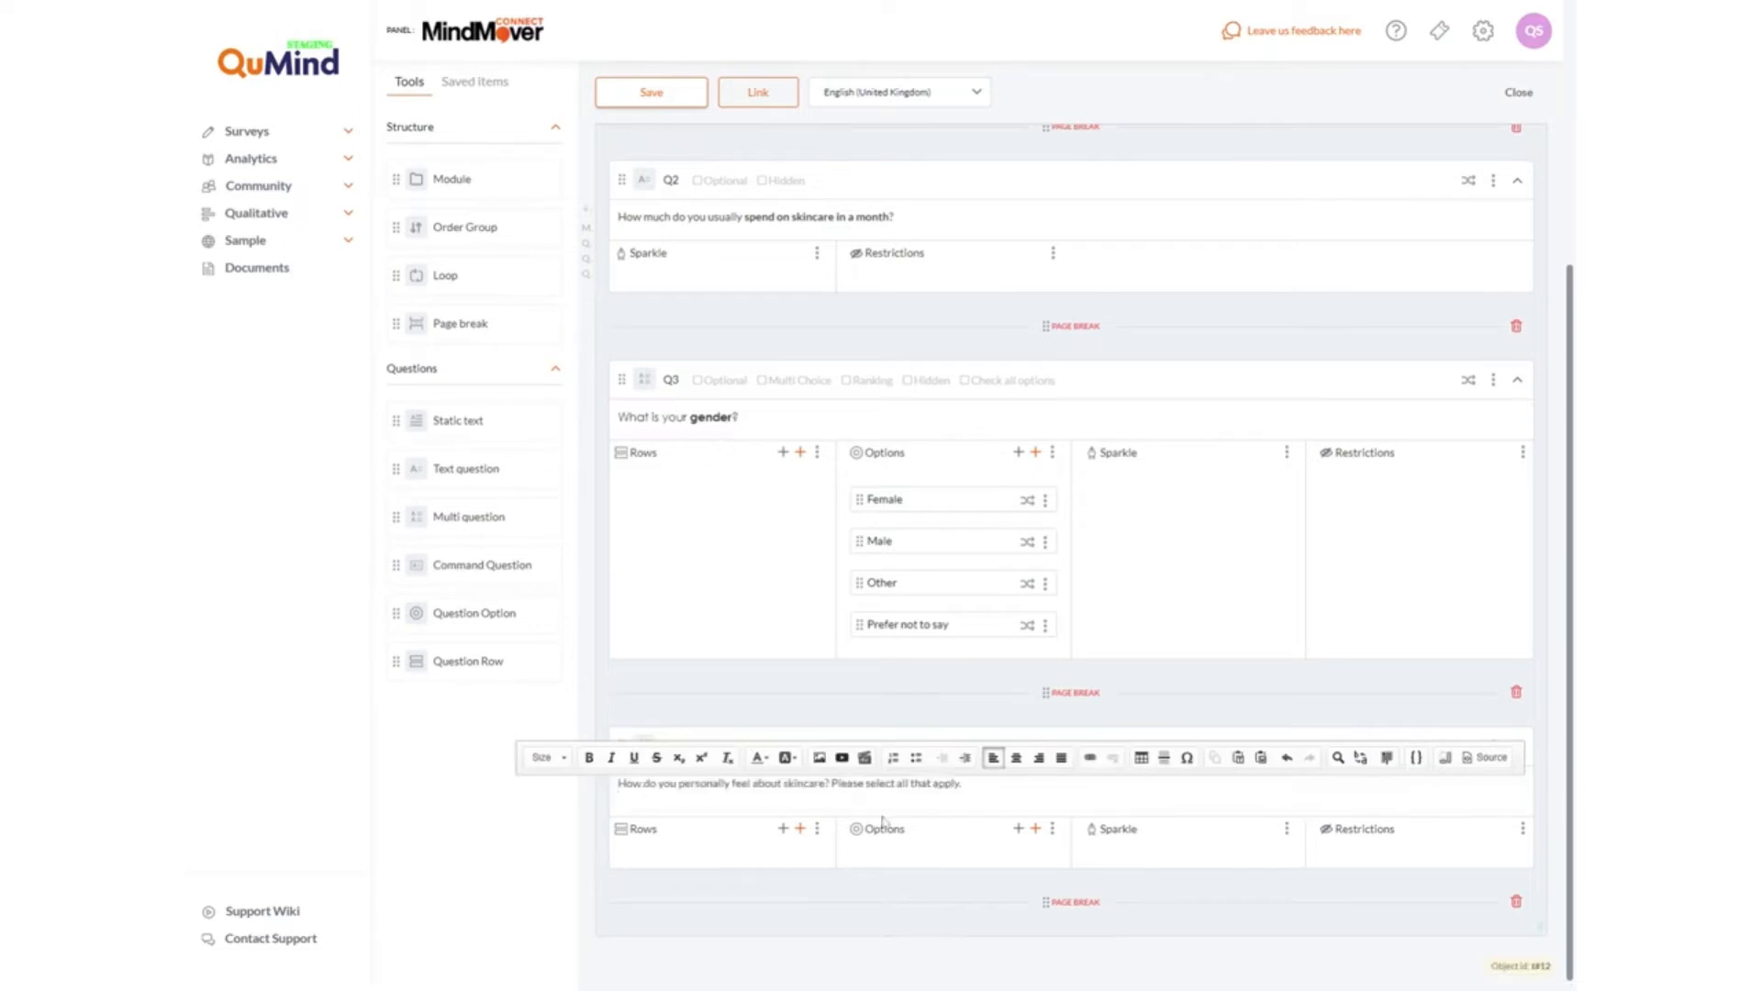
key(Return)
key(Return)
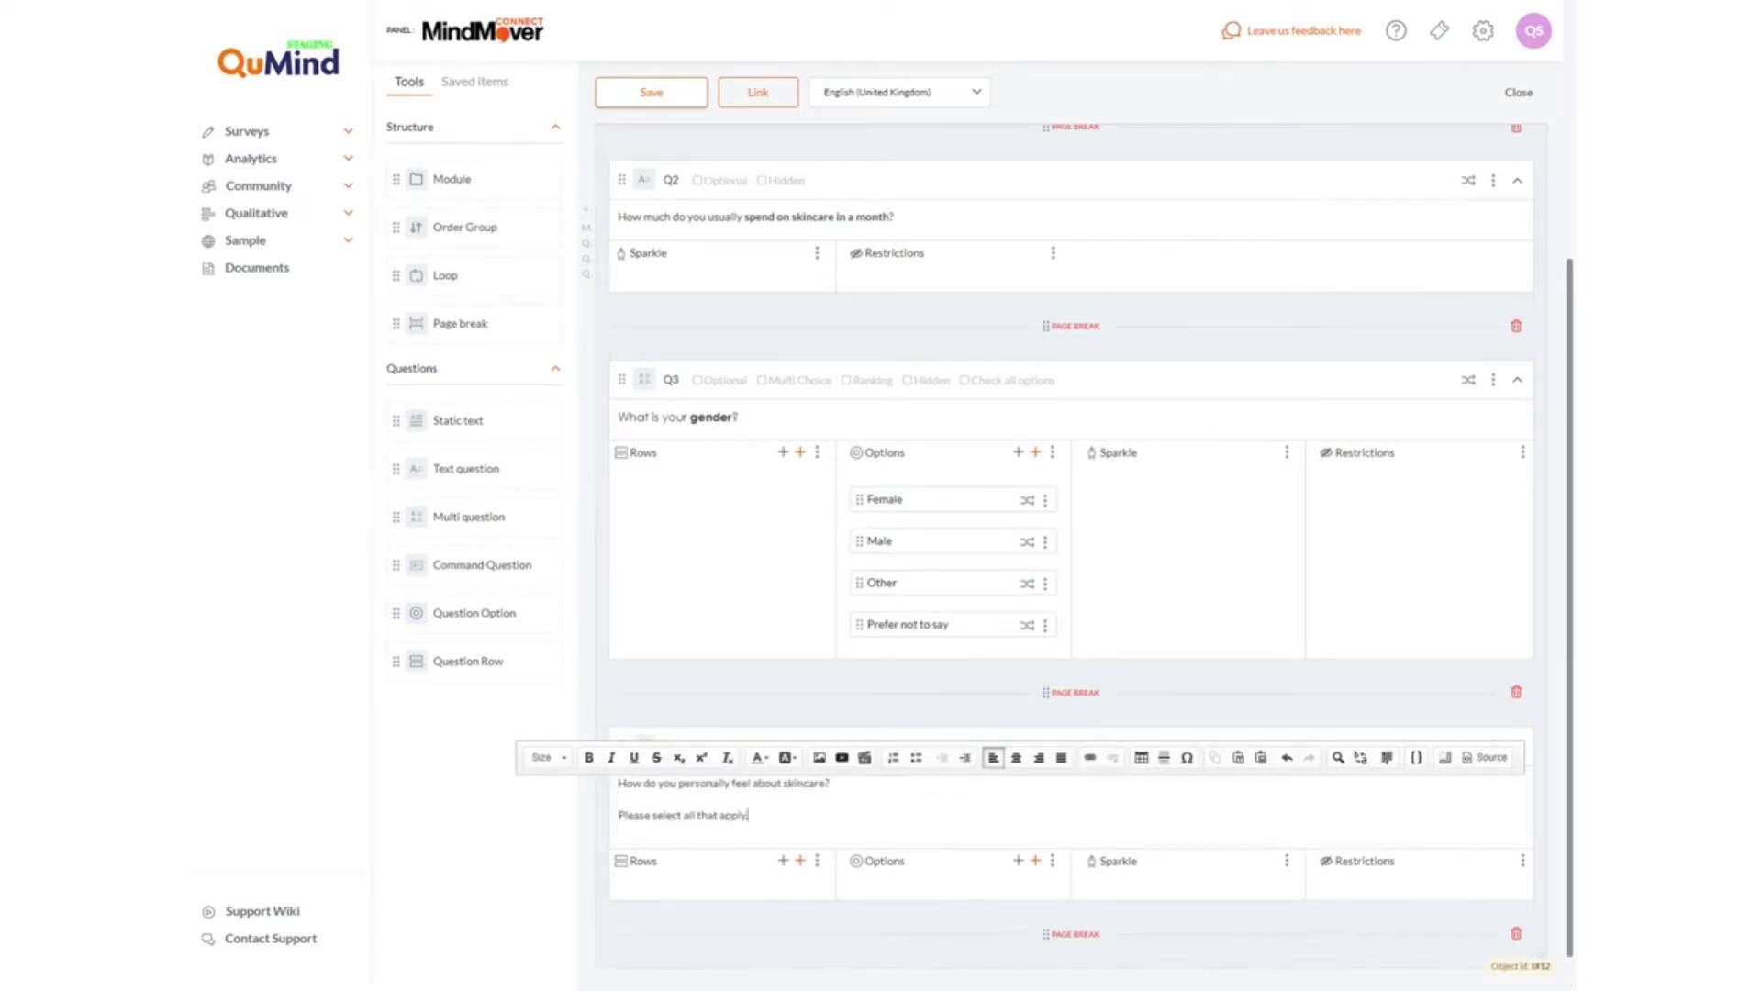
- Bulk-add the seven skincare statements from "I spend a lot of money on toiletries…" to "None of the above." as Q4 options and save the survey
scroll(1038, 824, down, 1)
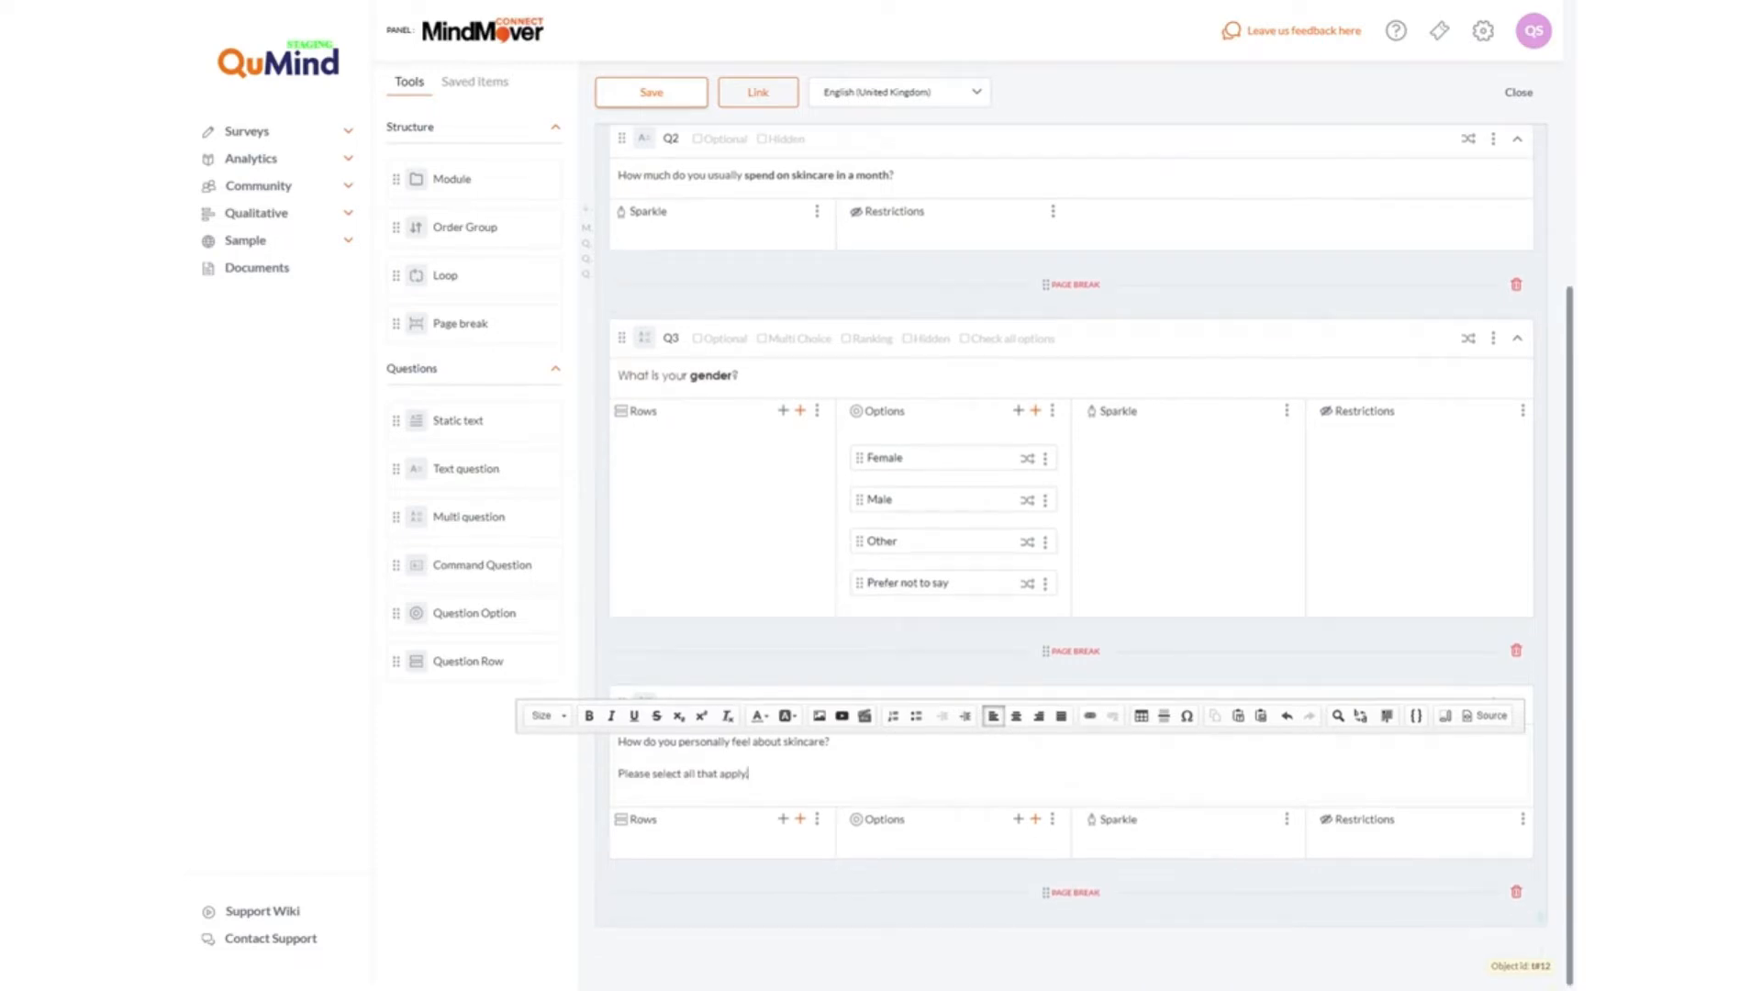
click(1036, 821)
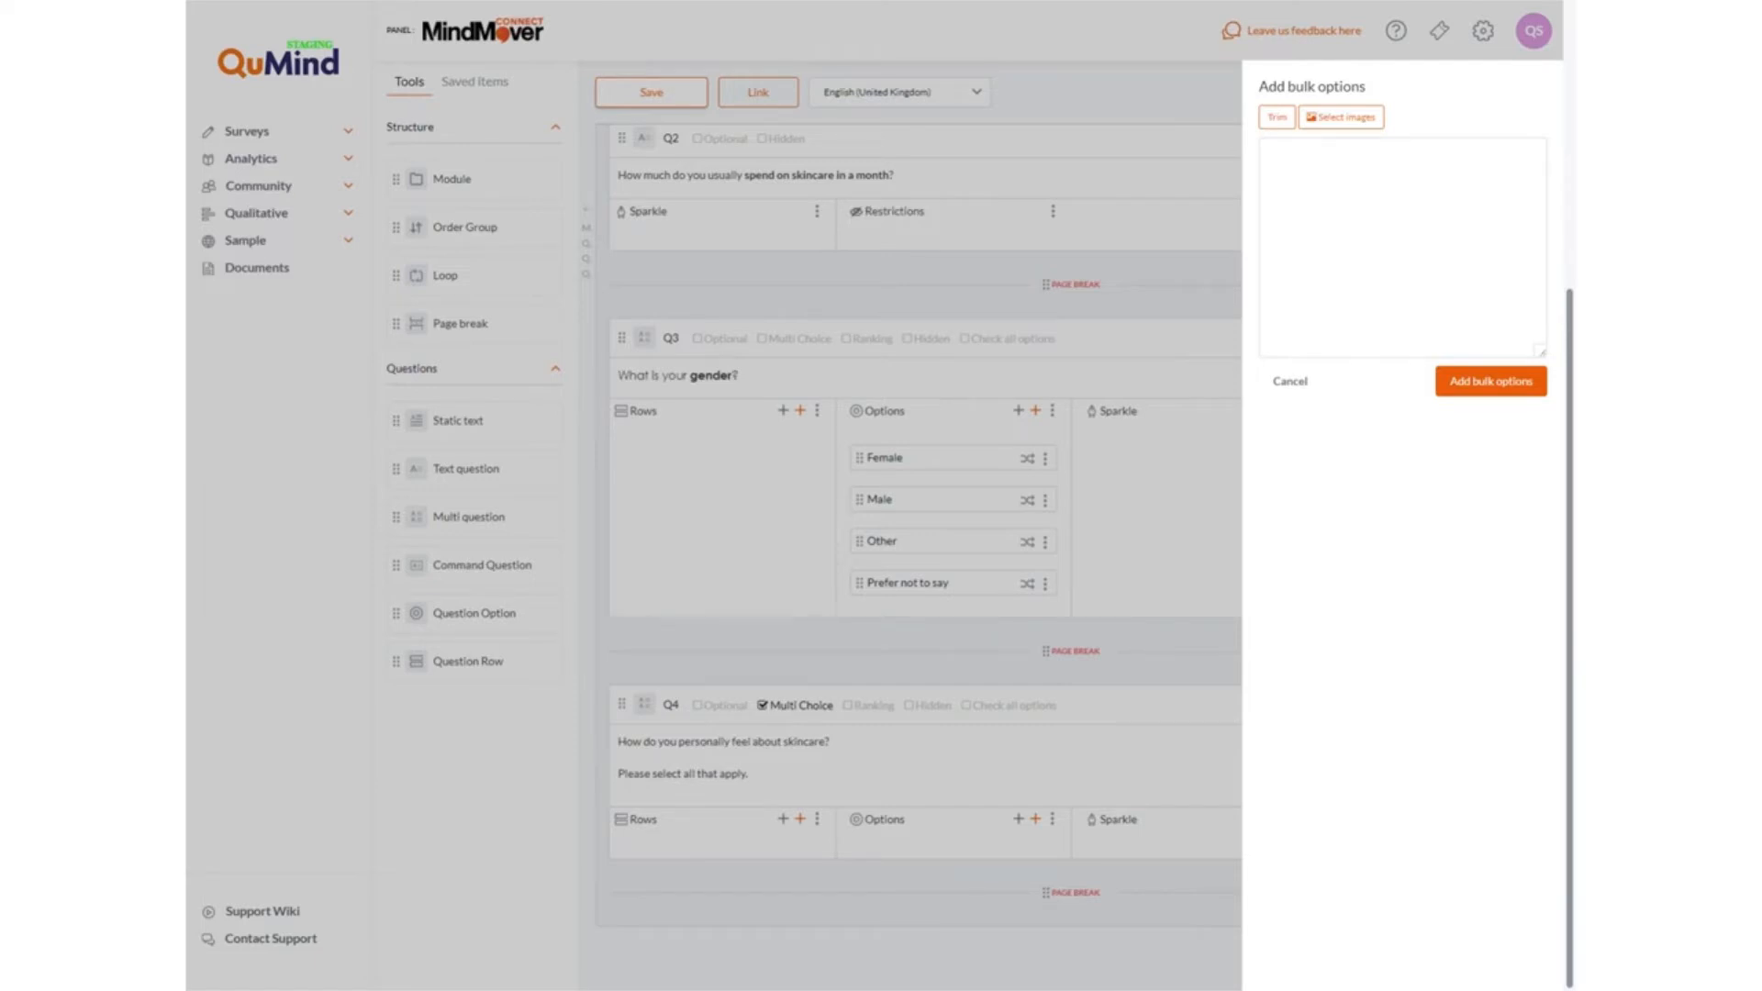
text(I spend a lot of money on toiletries and cosmetics for personal use. I tend to always buy the same beauty products. When buying toiletries, the brand I choose is very important to me. I'm interested in innovations in skincare. I know a lot about skincare products. I love to try the latest skincare products and trends. None of the above.)
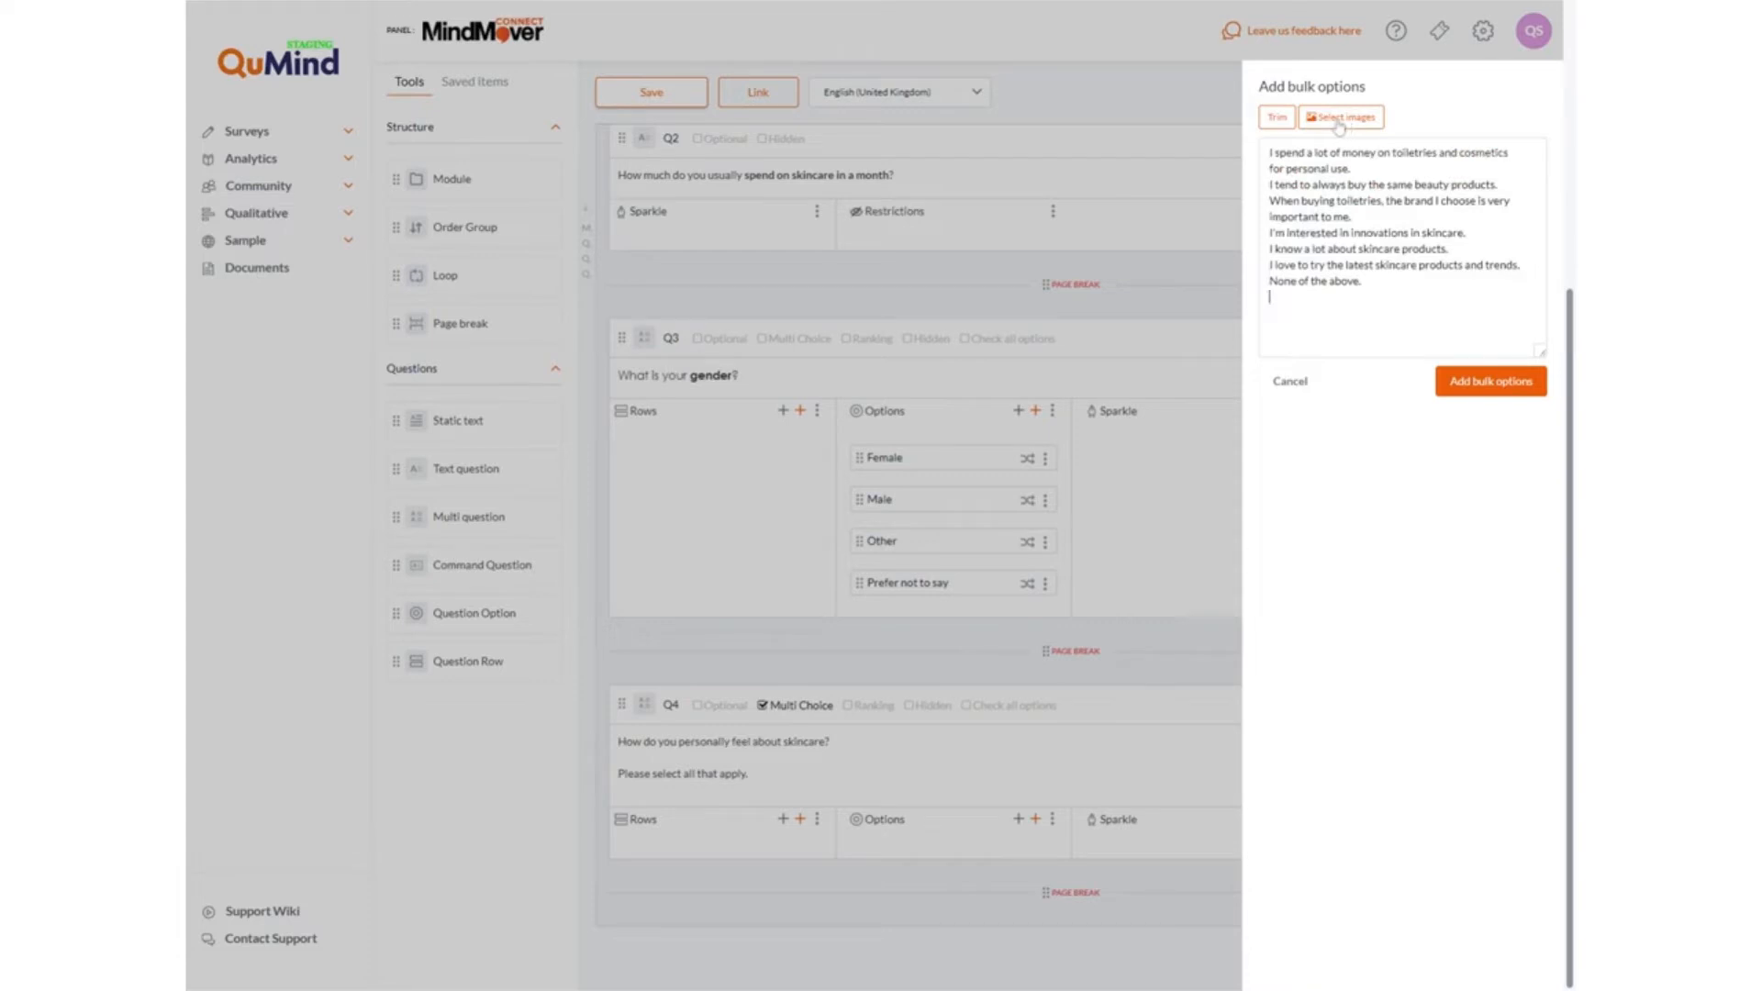
click(1471, 393)
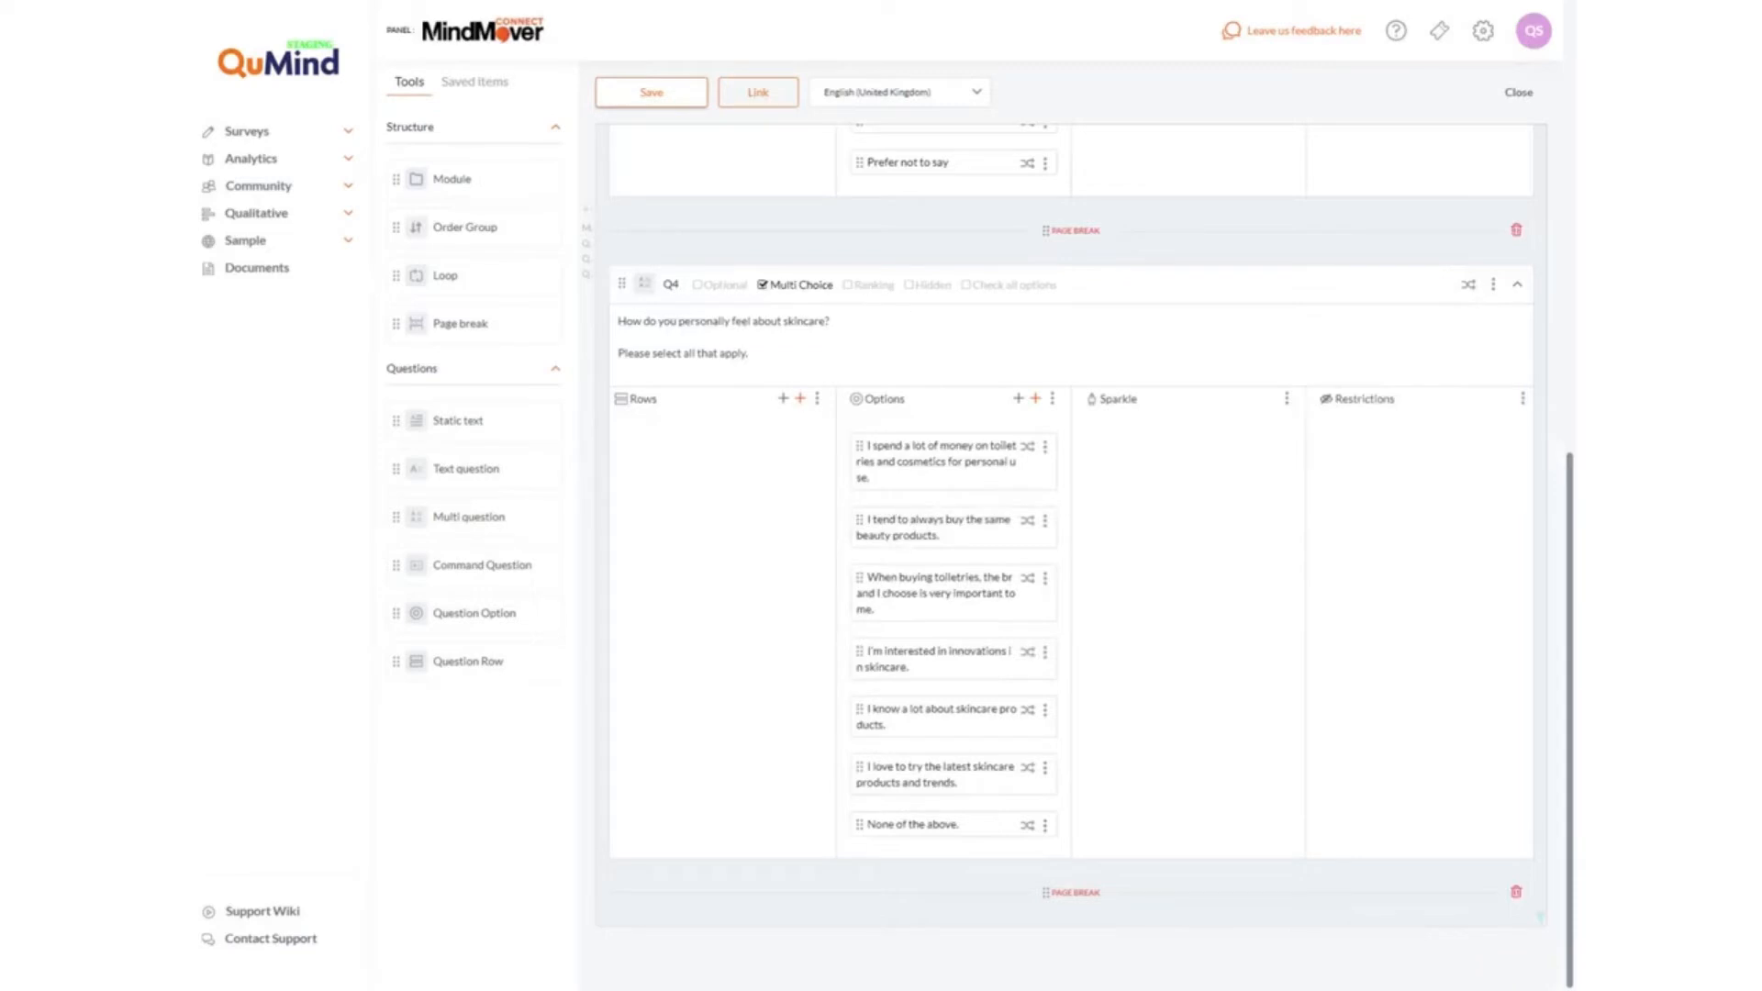
click(637, 103)
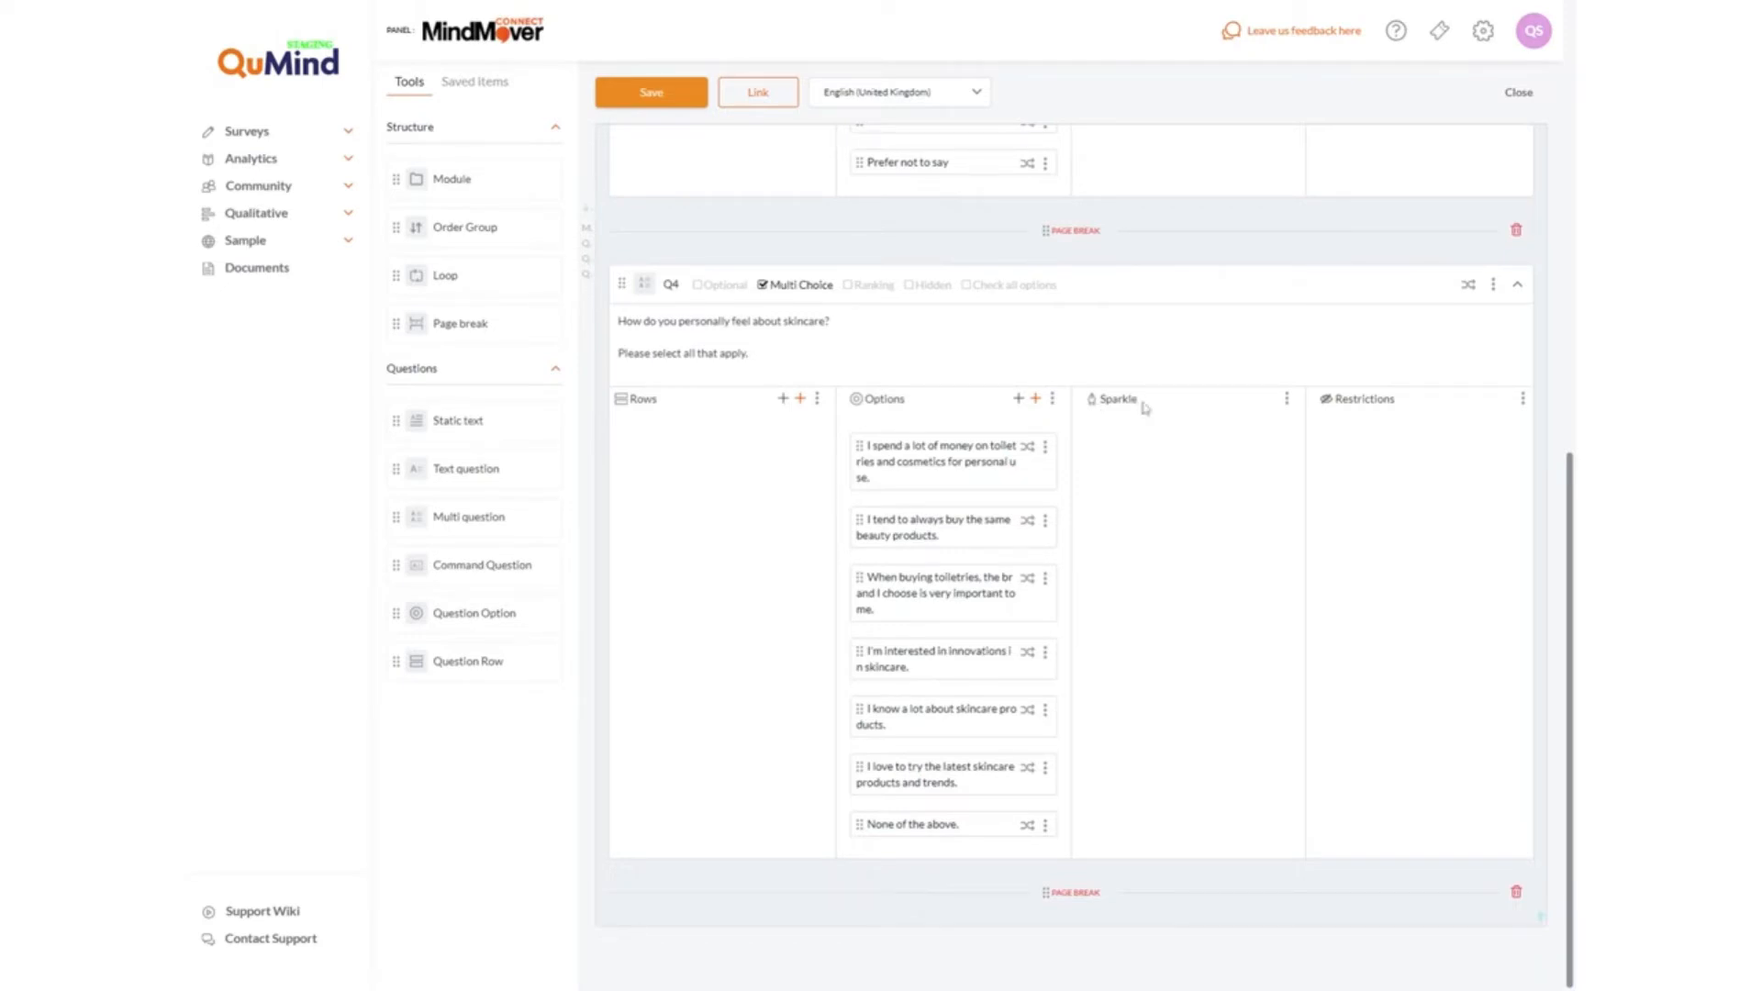
- Find sparkles matching "image" and add the Image Selector sparkle to Q4
click(1289, 406)
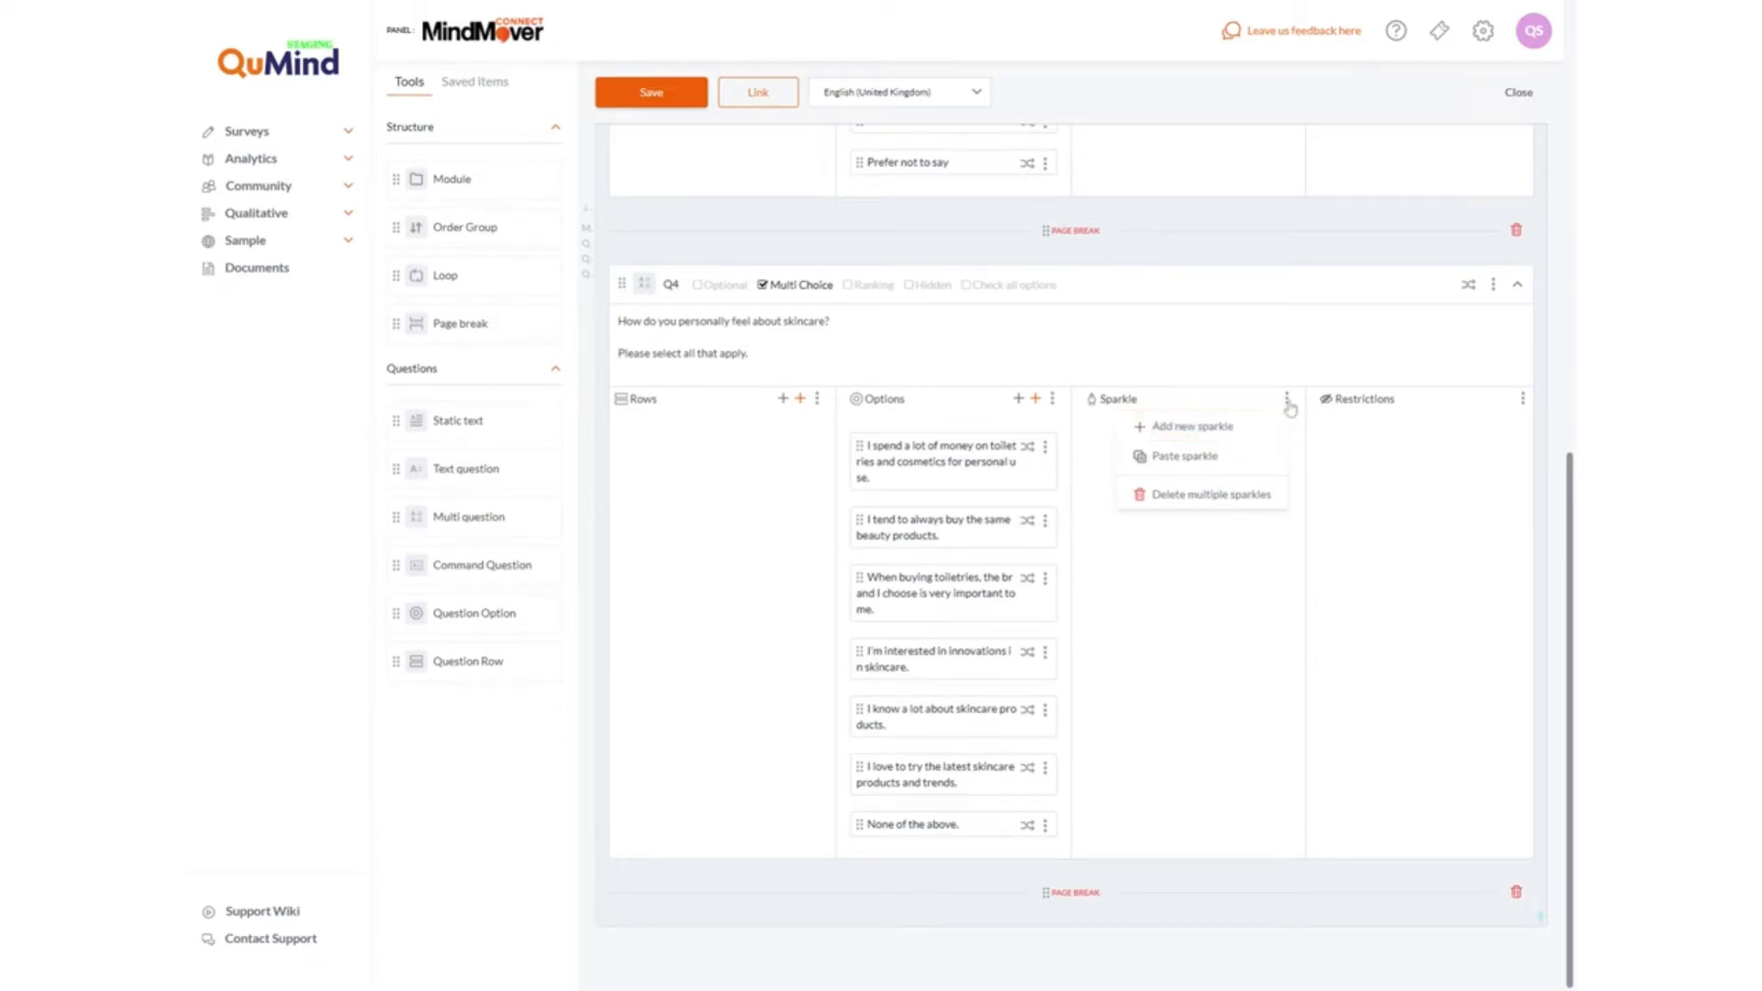
click(1164, 444)
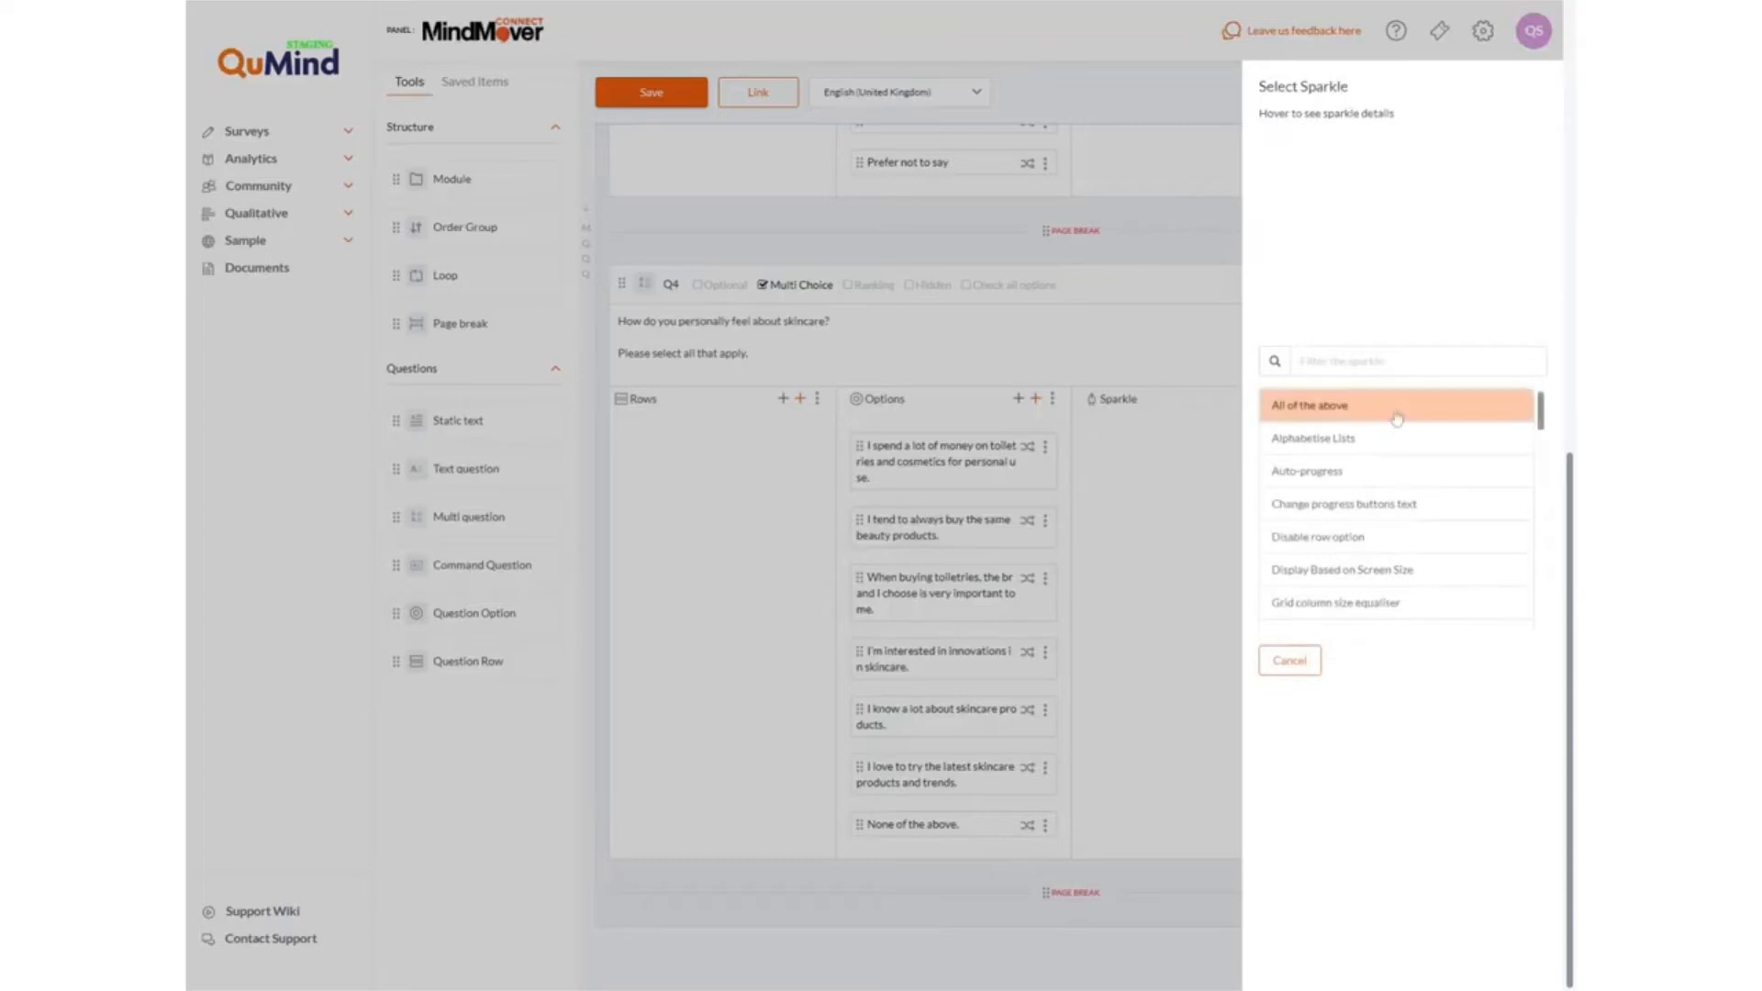
scroll(1397, 512, down, 6)
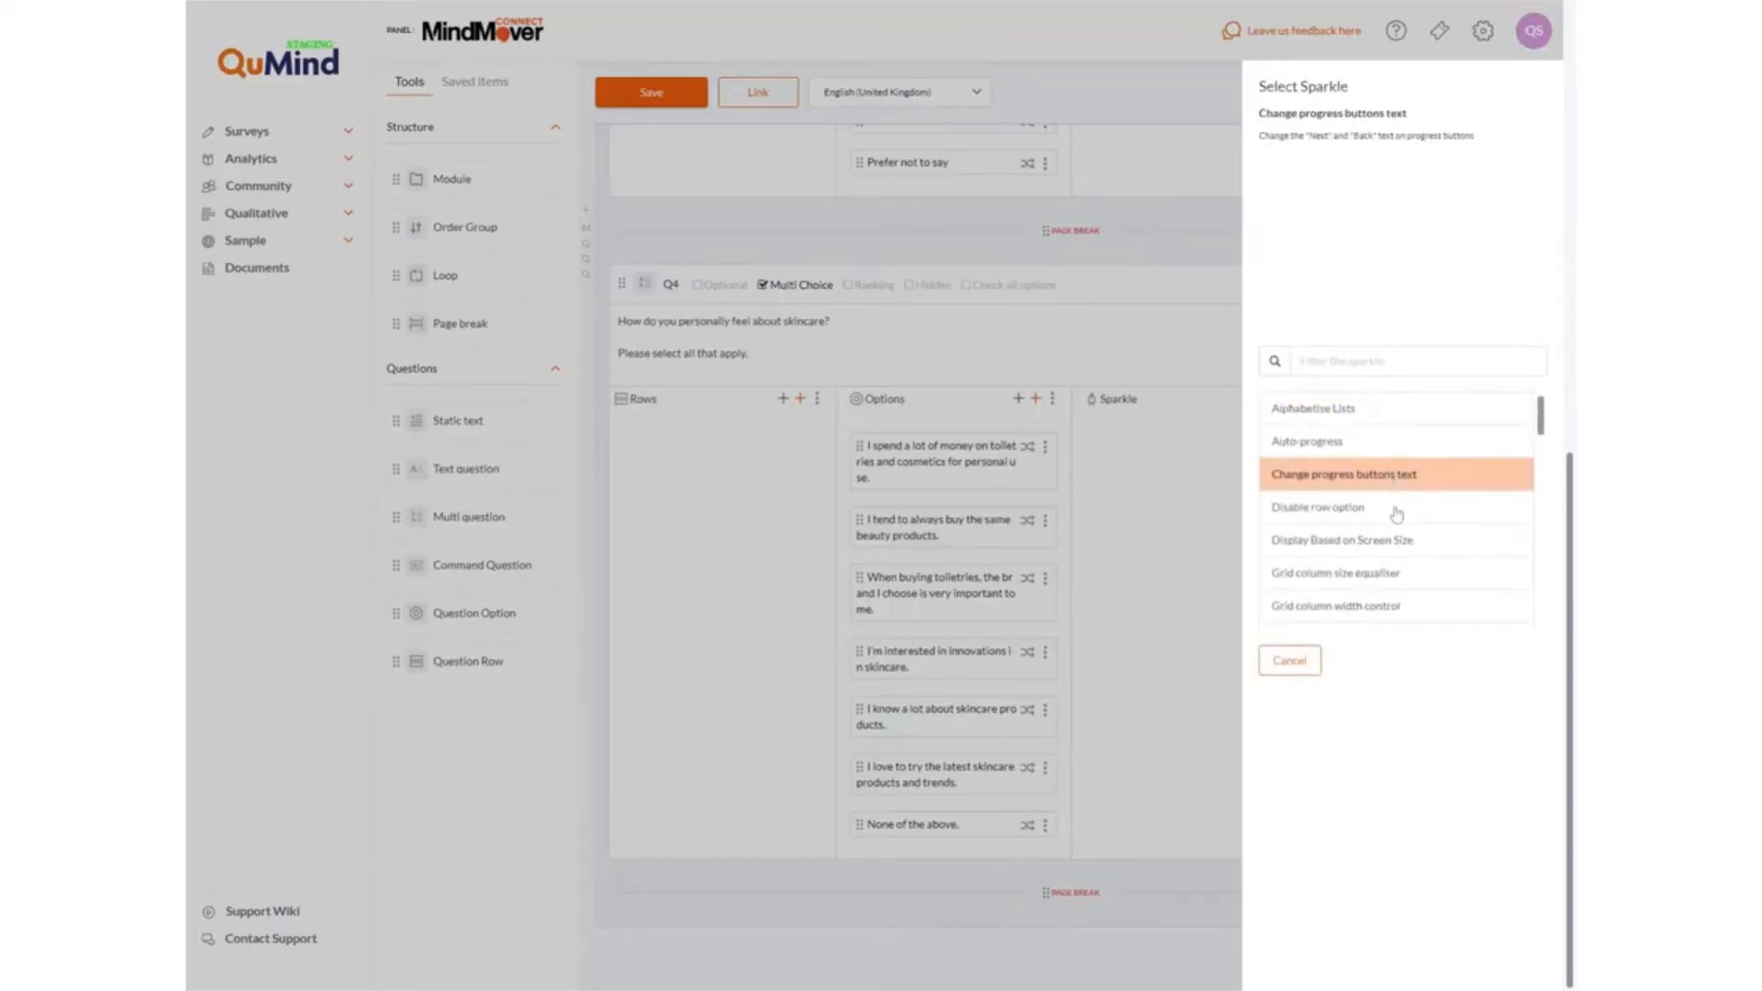
scroll(1397, 514, down, 10)
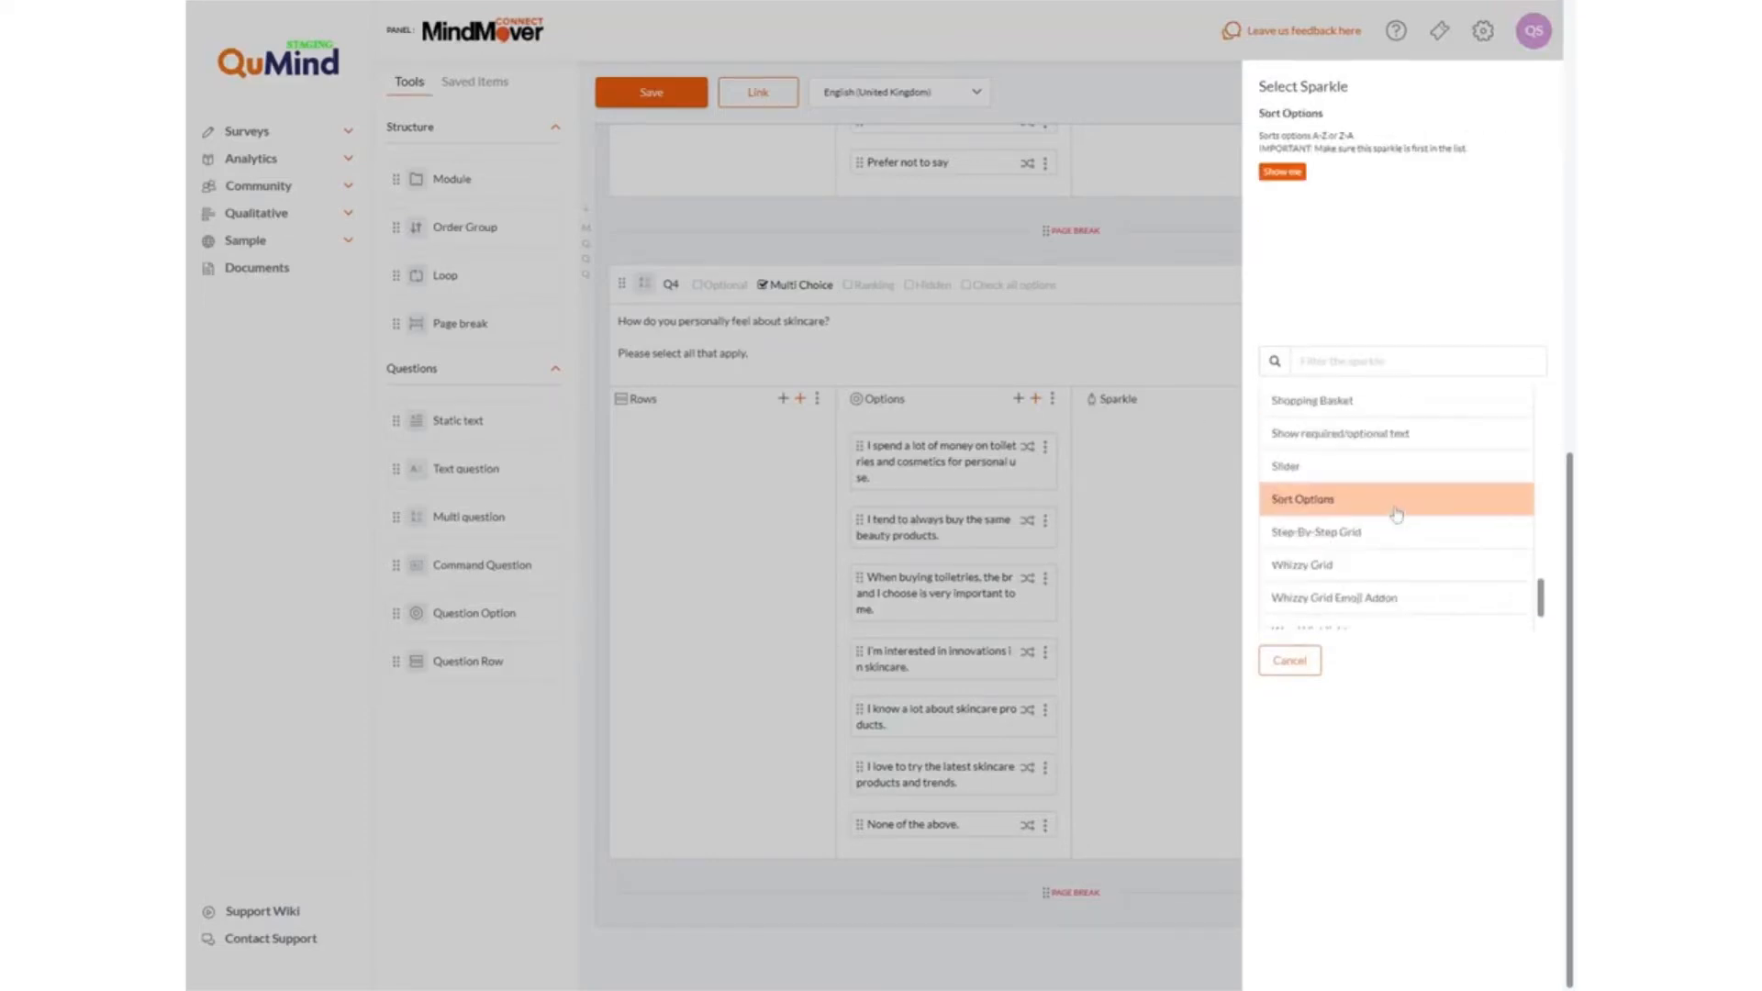
scroll(1427, 622, up, 15)
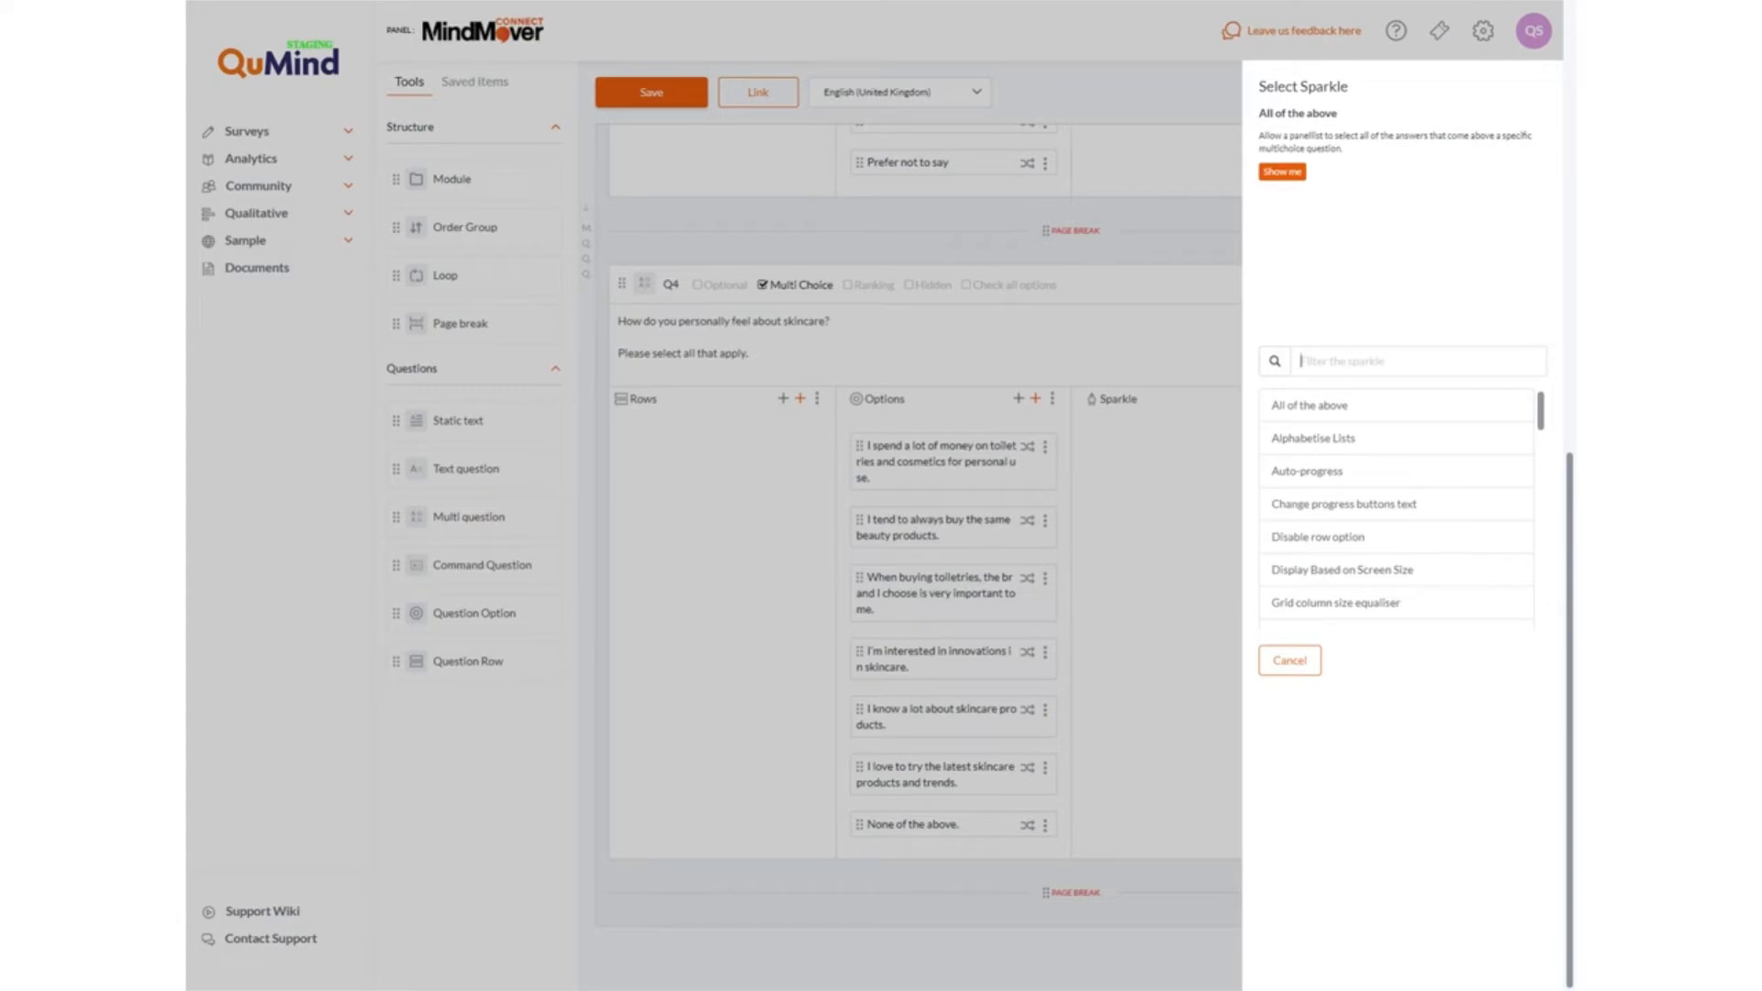
text(image)
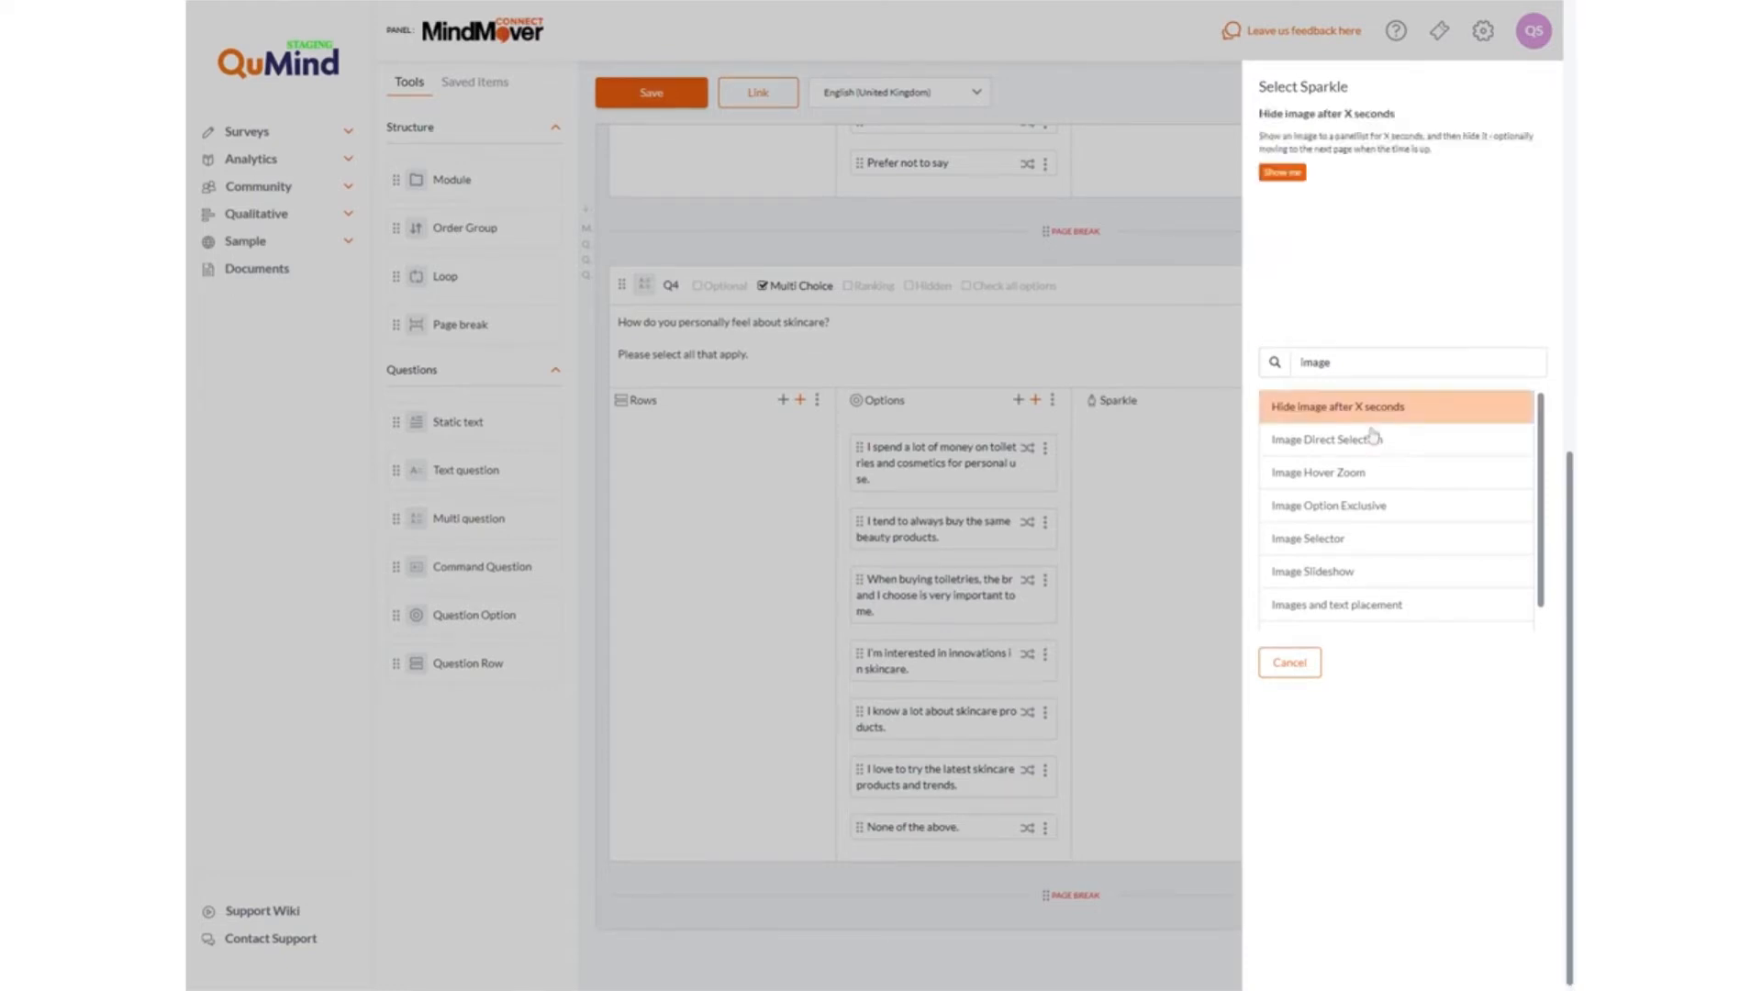
click(1310, 540)
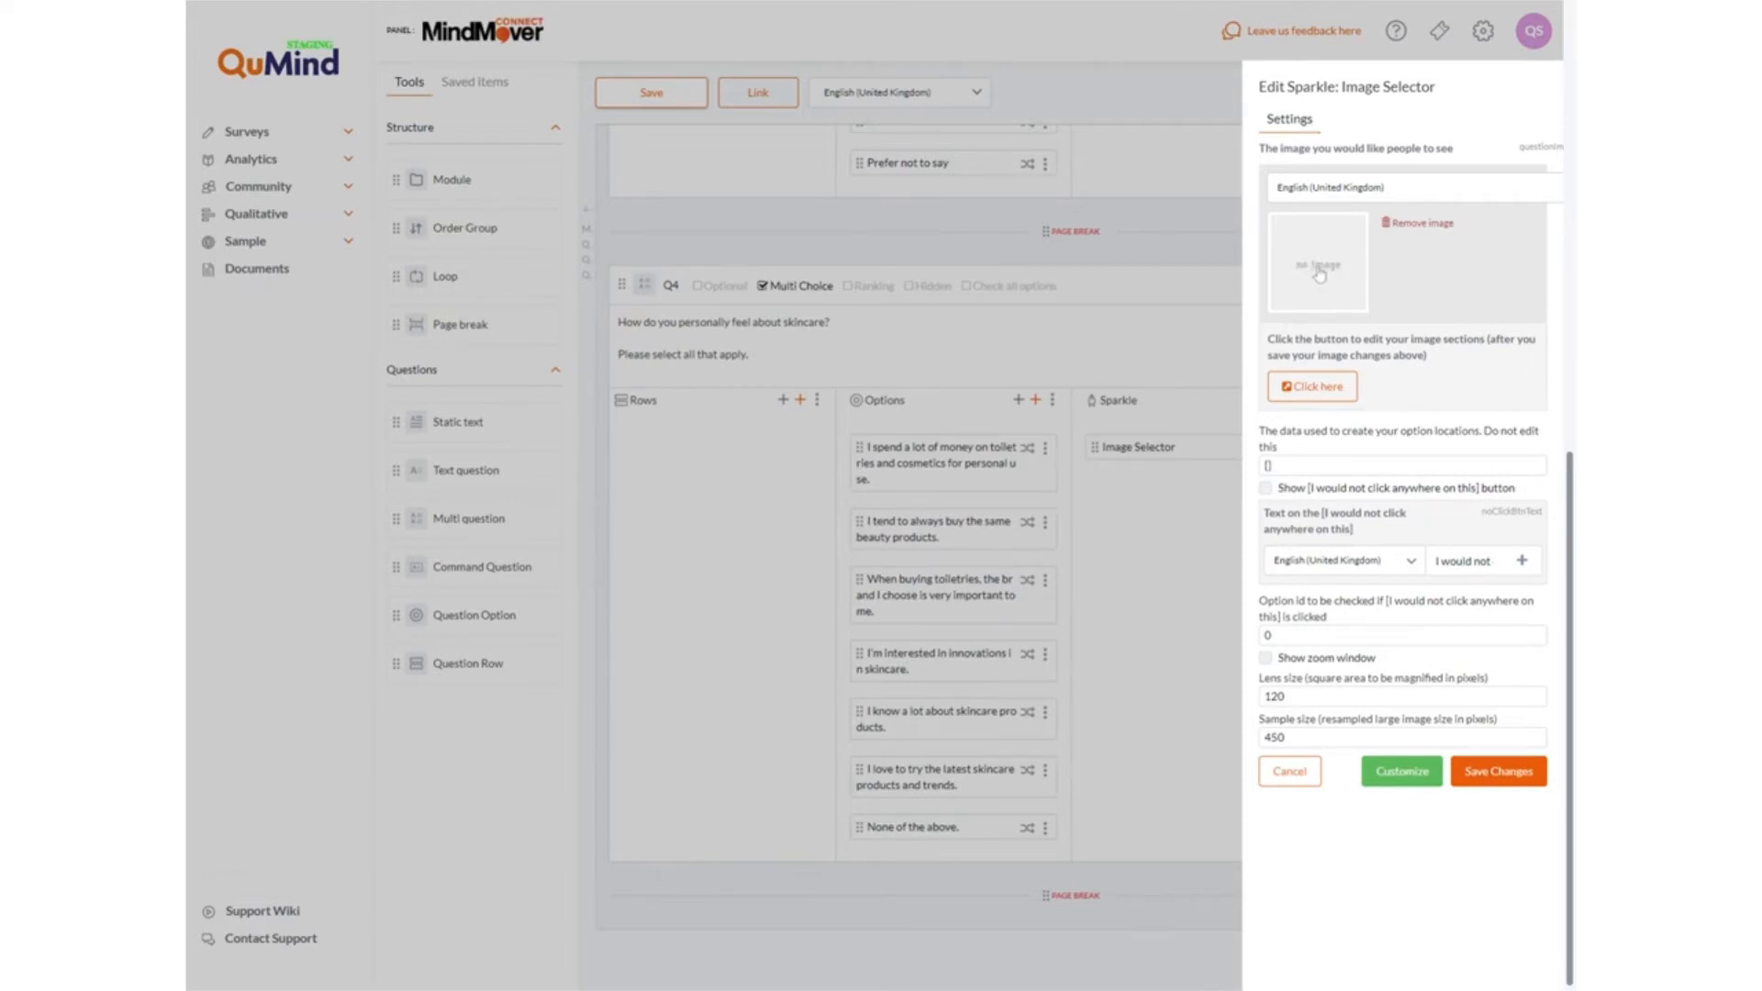
- Upload a beach photo, set it as the image for the Image Selector sparkle and save the sparkle's settings
click(1325, 268)
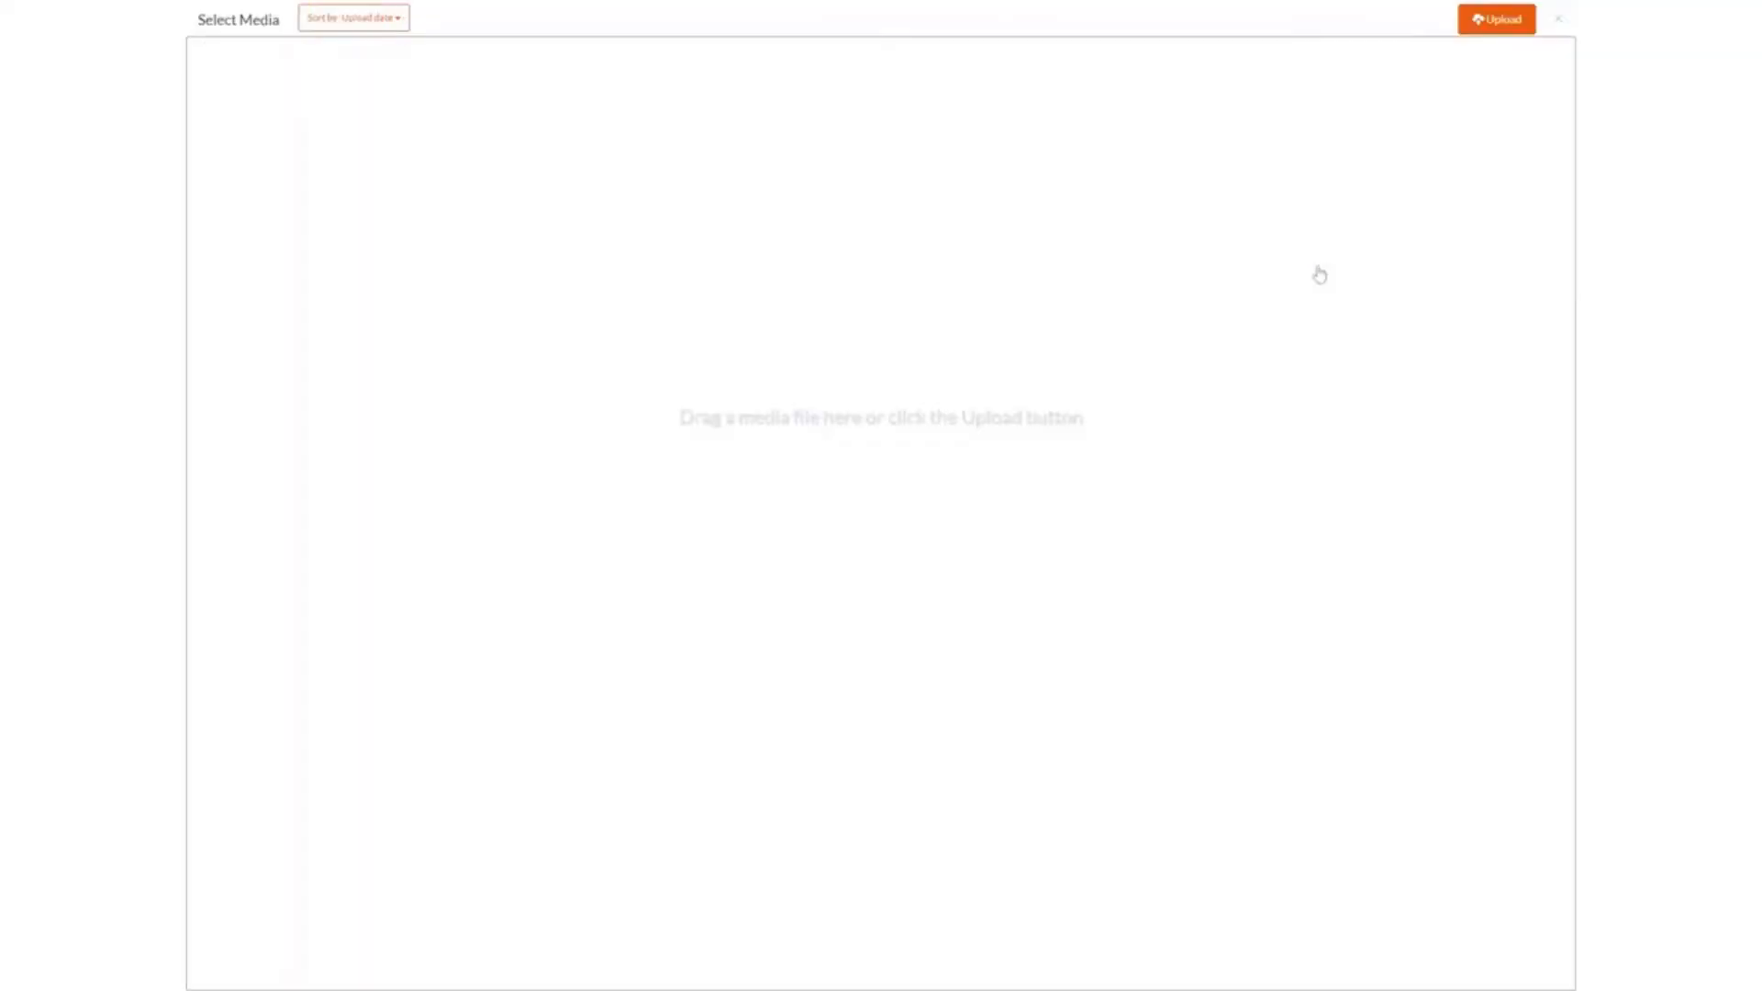
click(1479, 23)
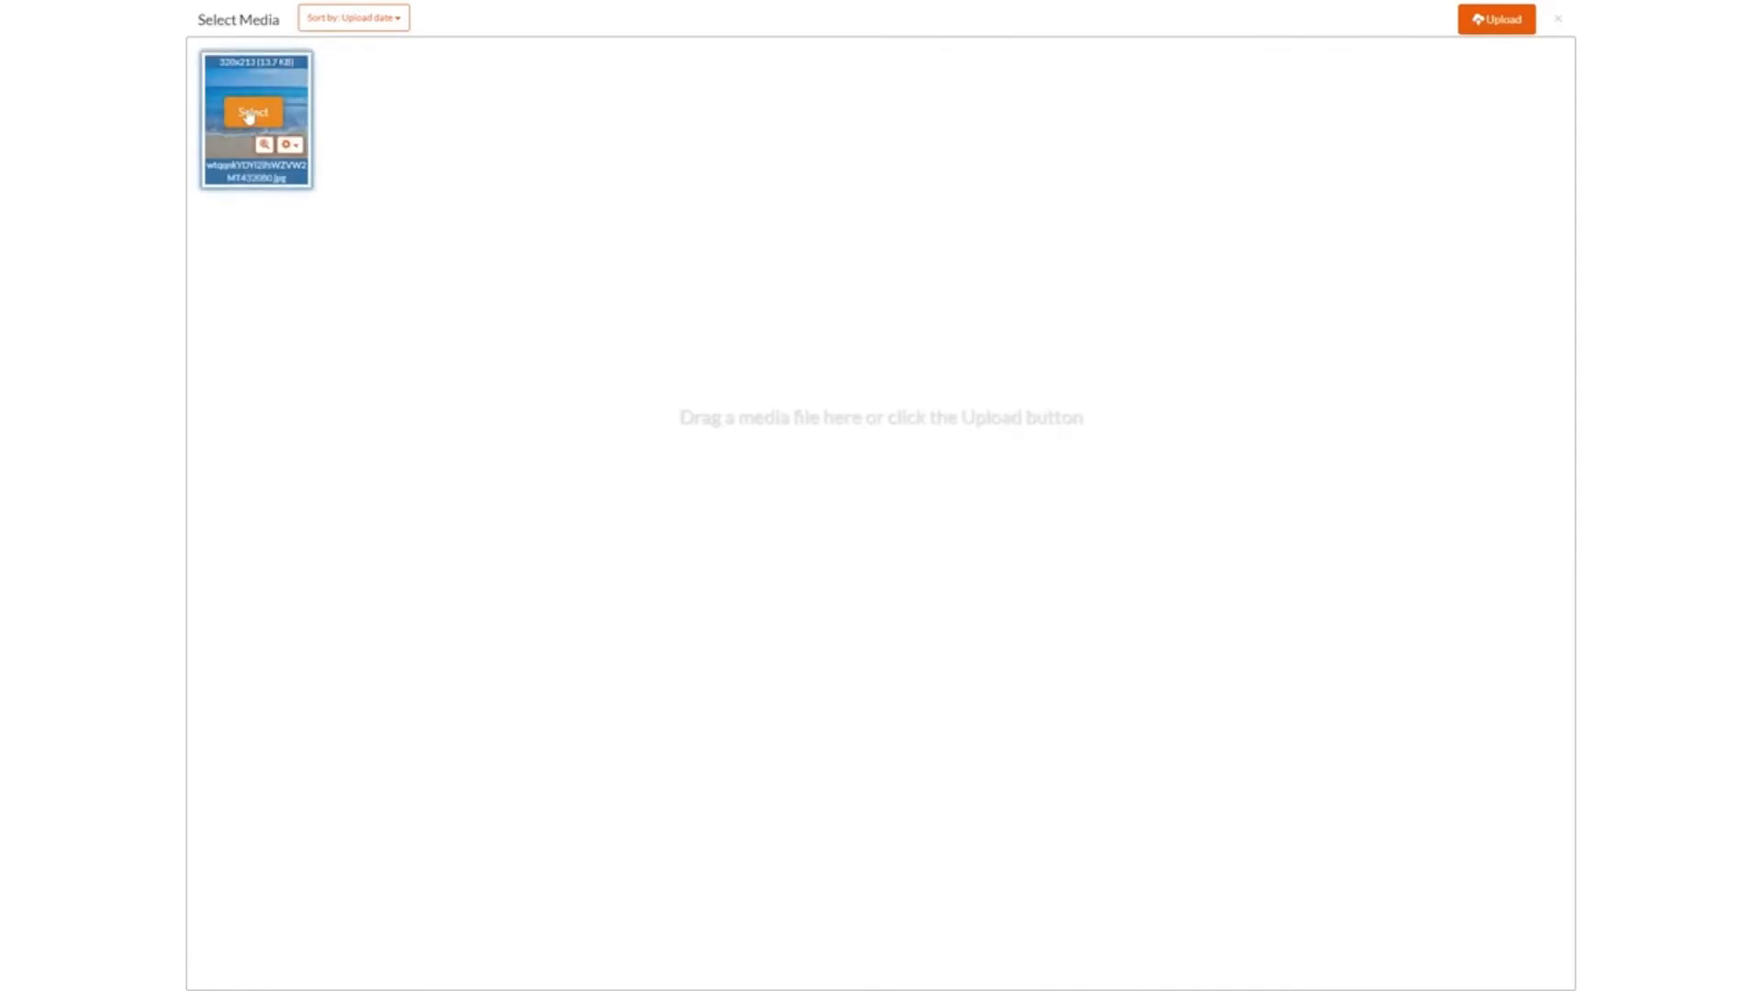
click(252, 112)
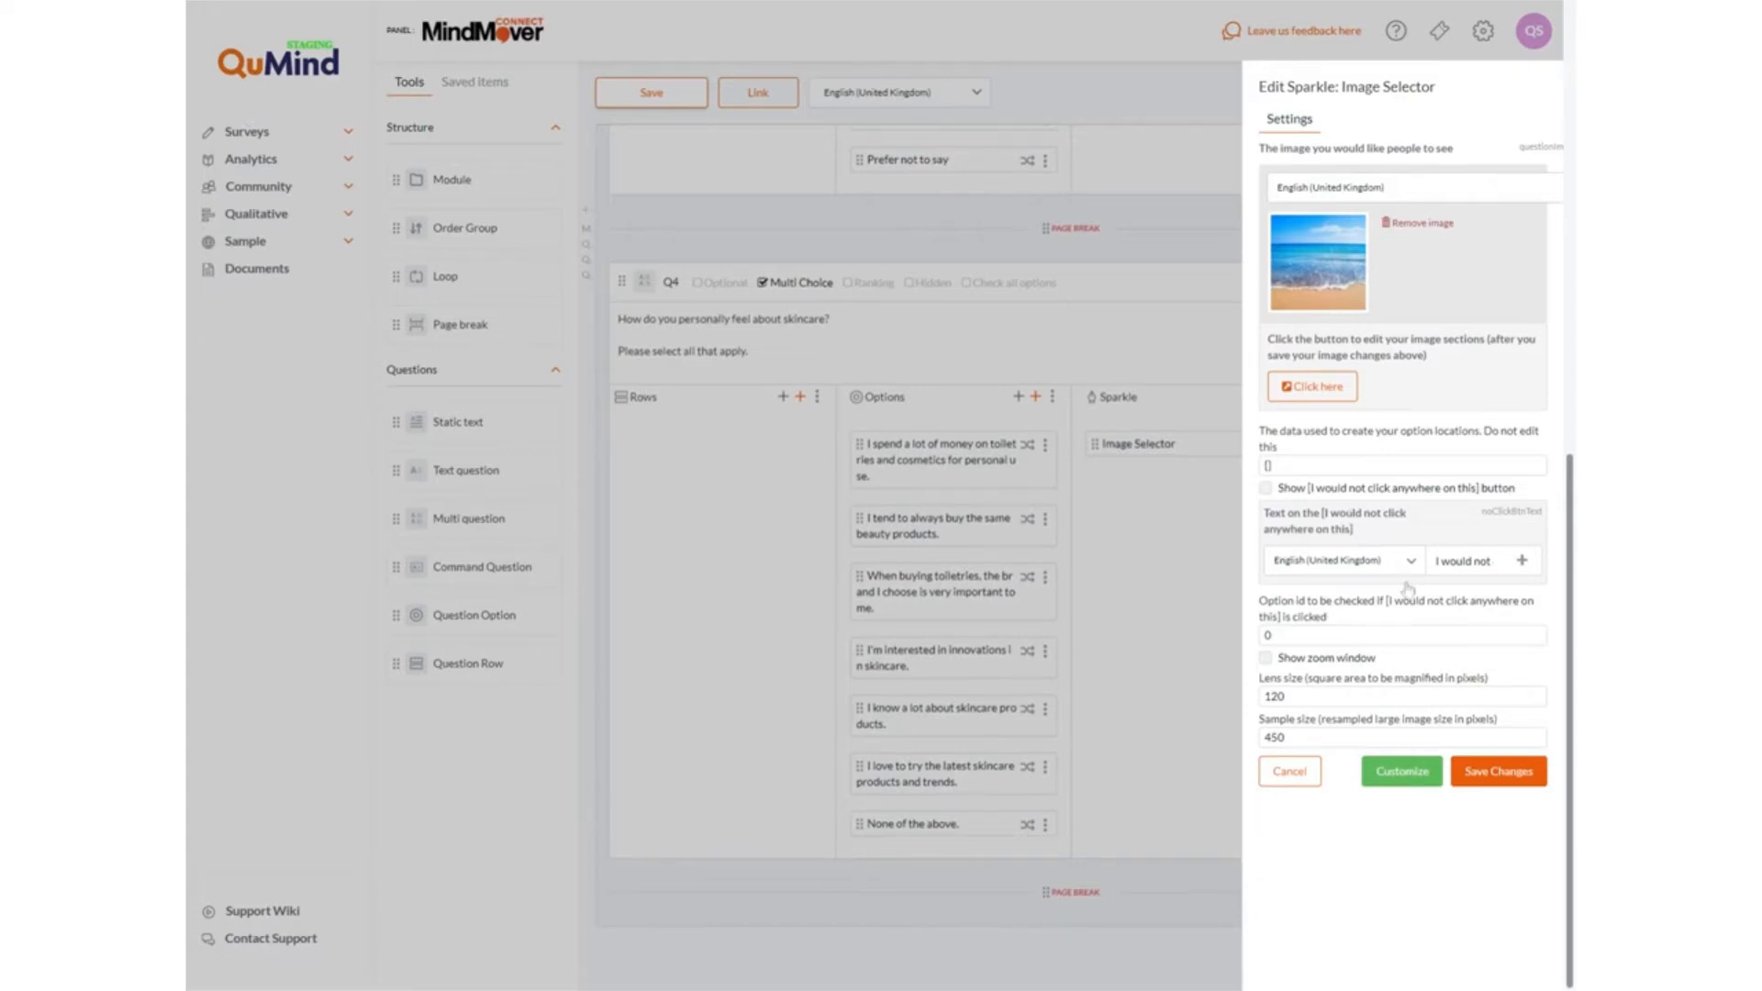
click(1500, 776)
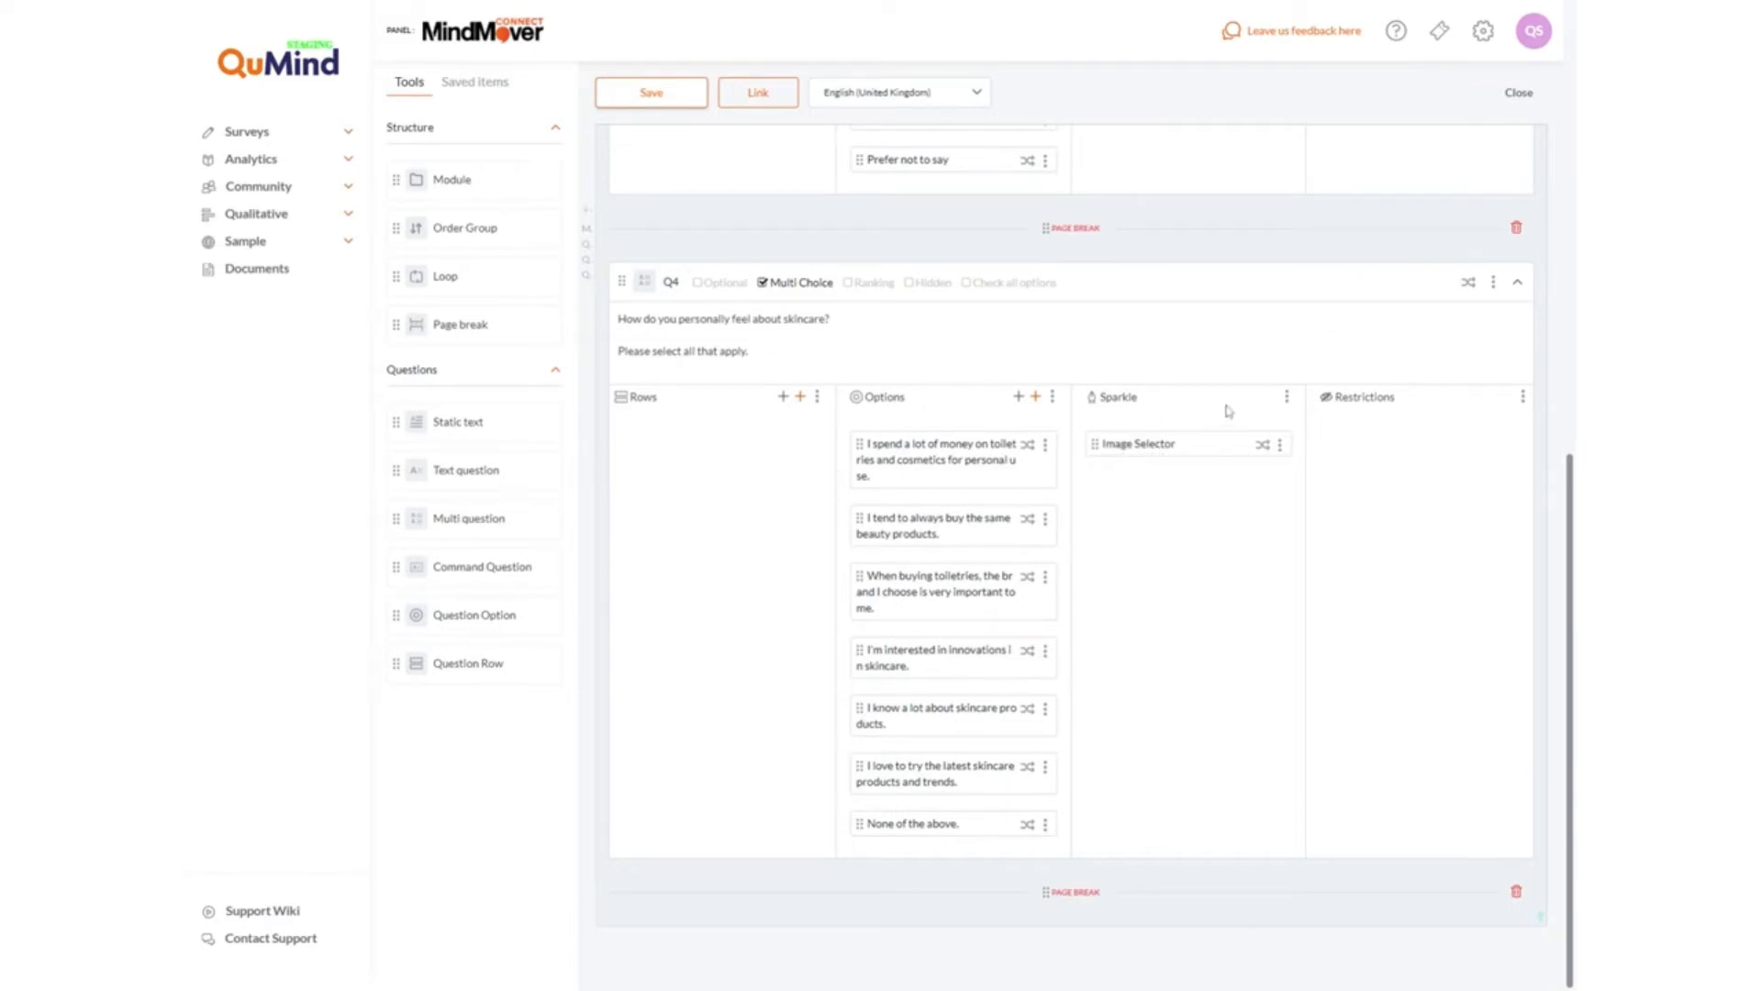
- Search the sparkles available for Q4 for "carousel" and "whiz", and read the Whizzy Grid descriptions without adding a sparkle
click(1289, 400)
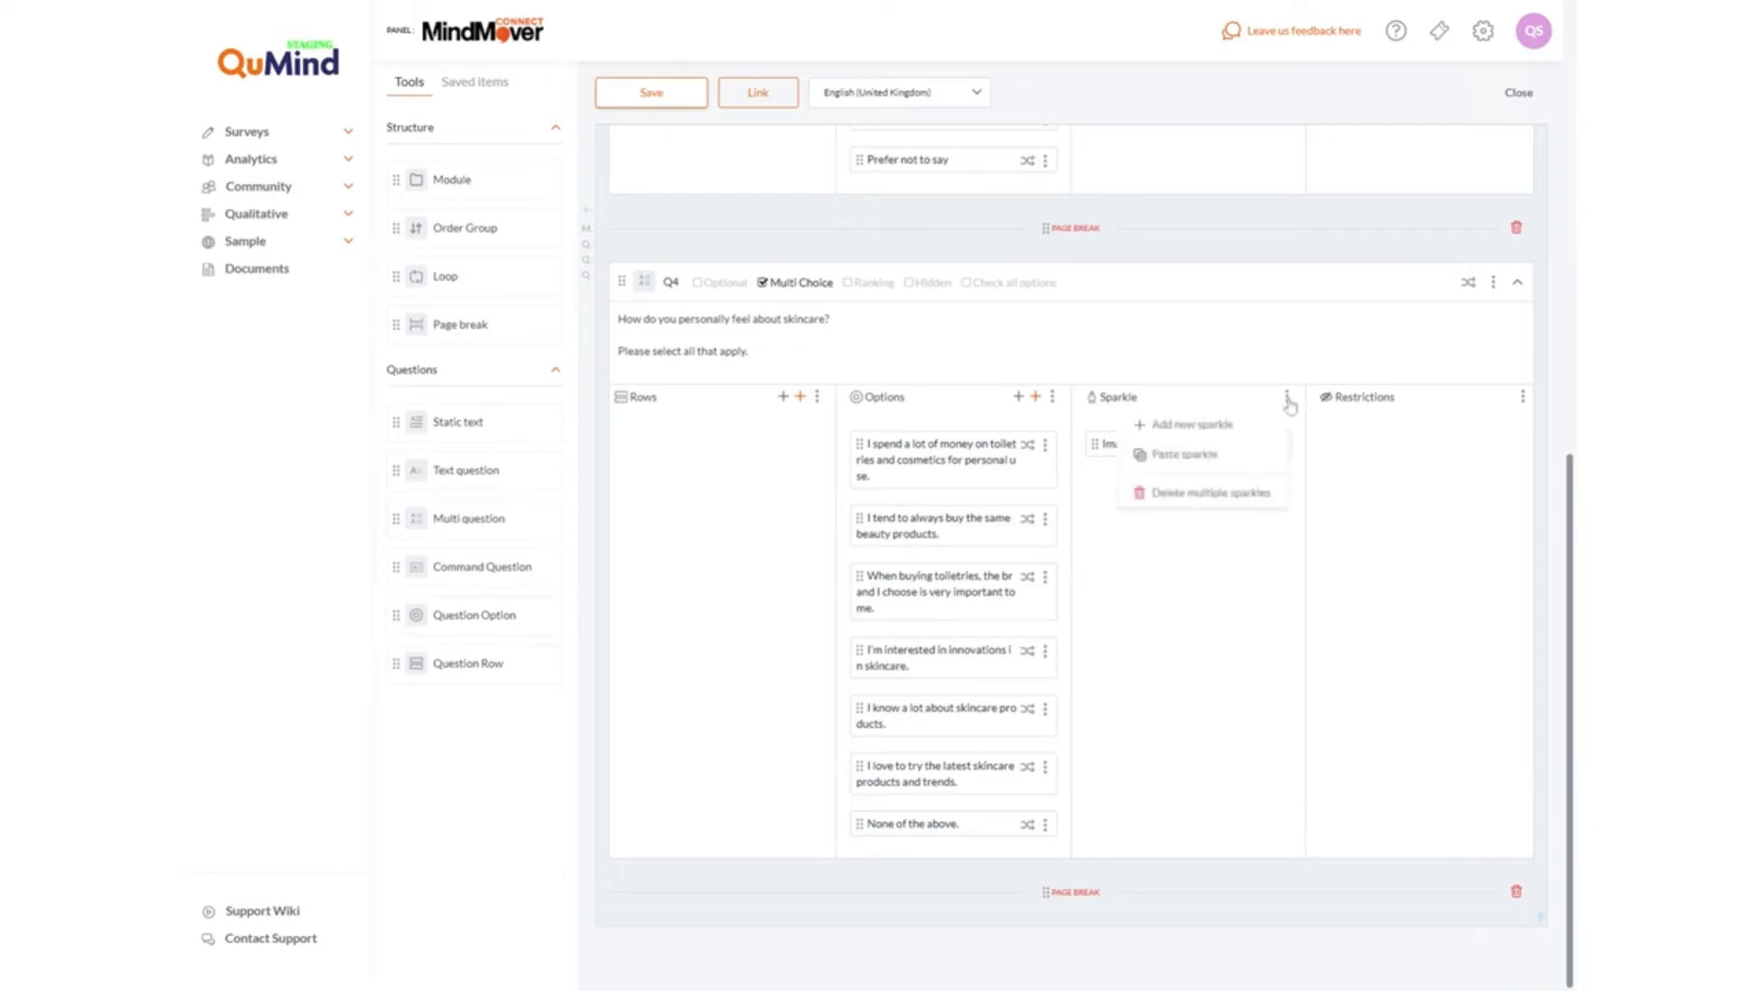
click(1197, 422)
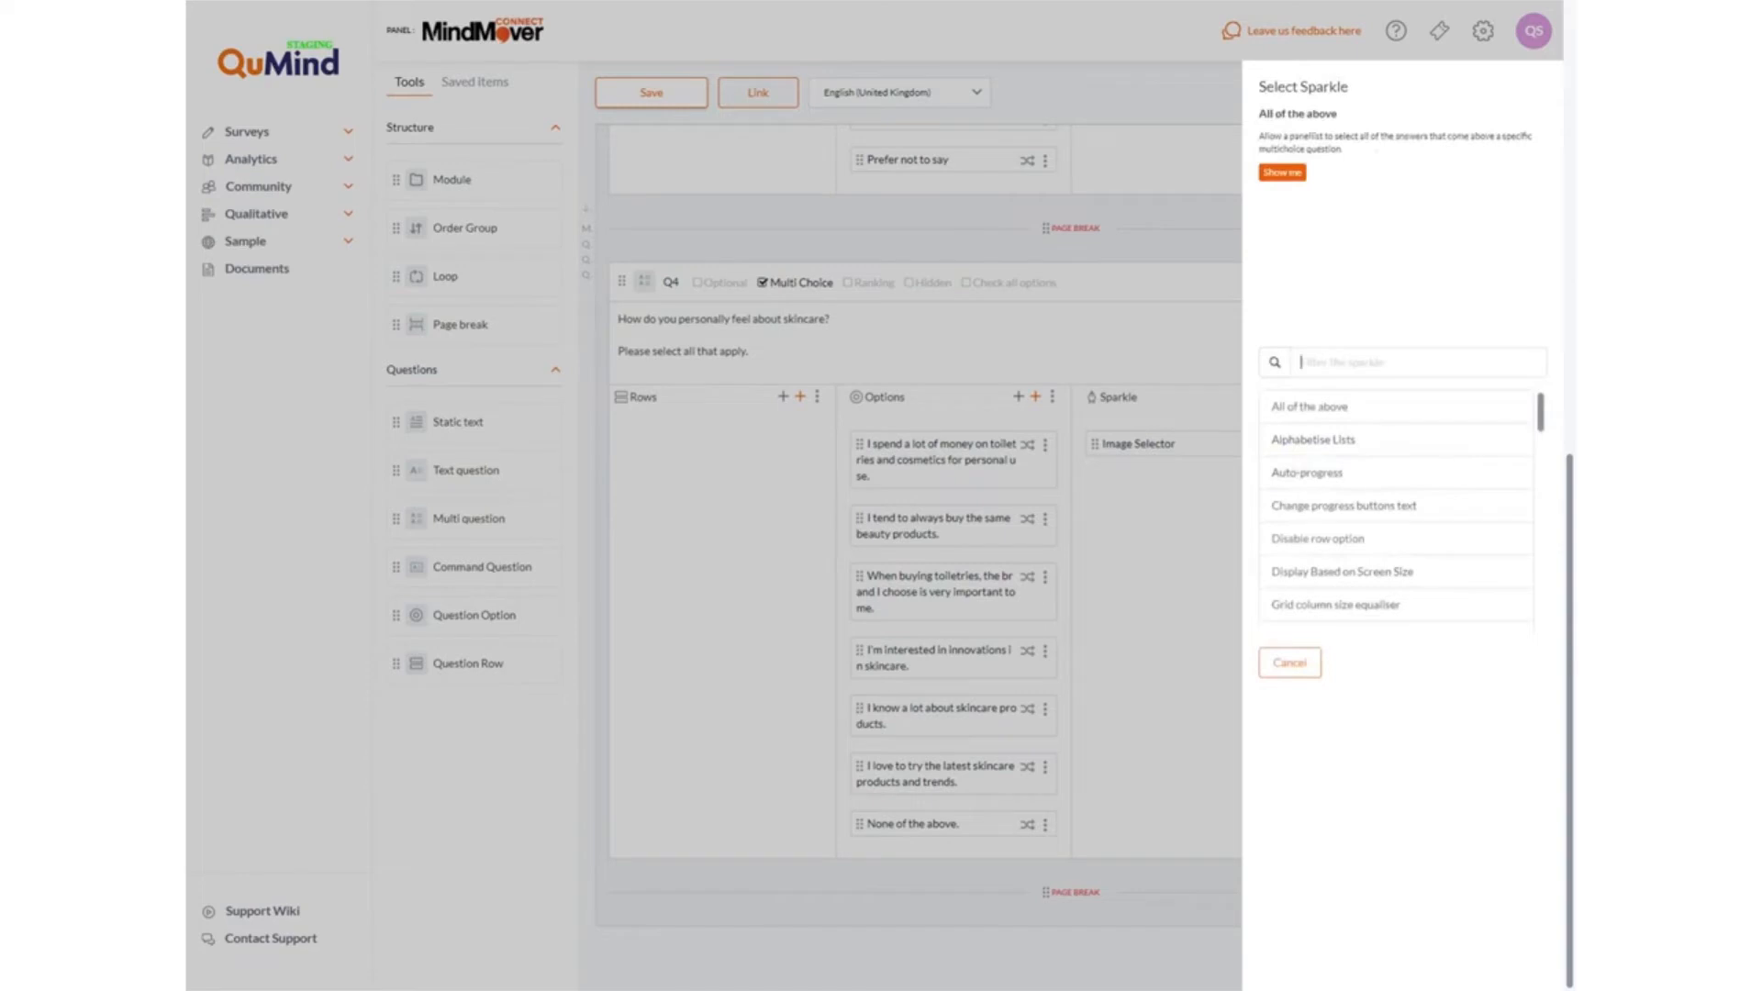
text(carousel)
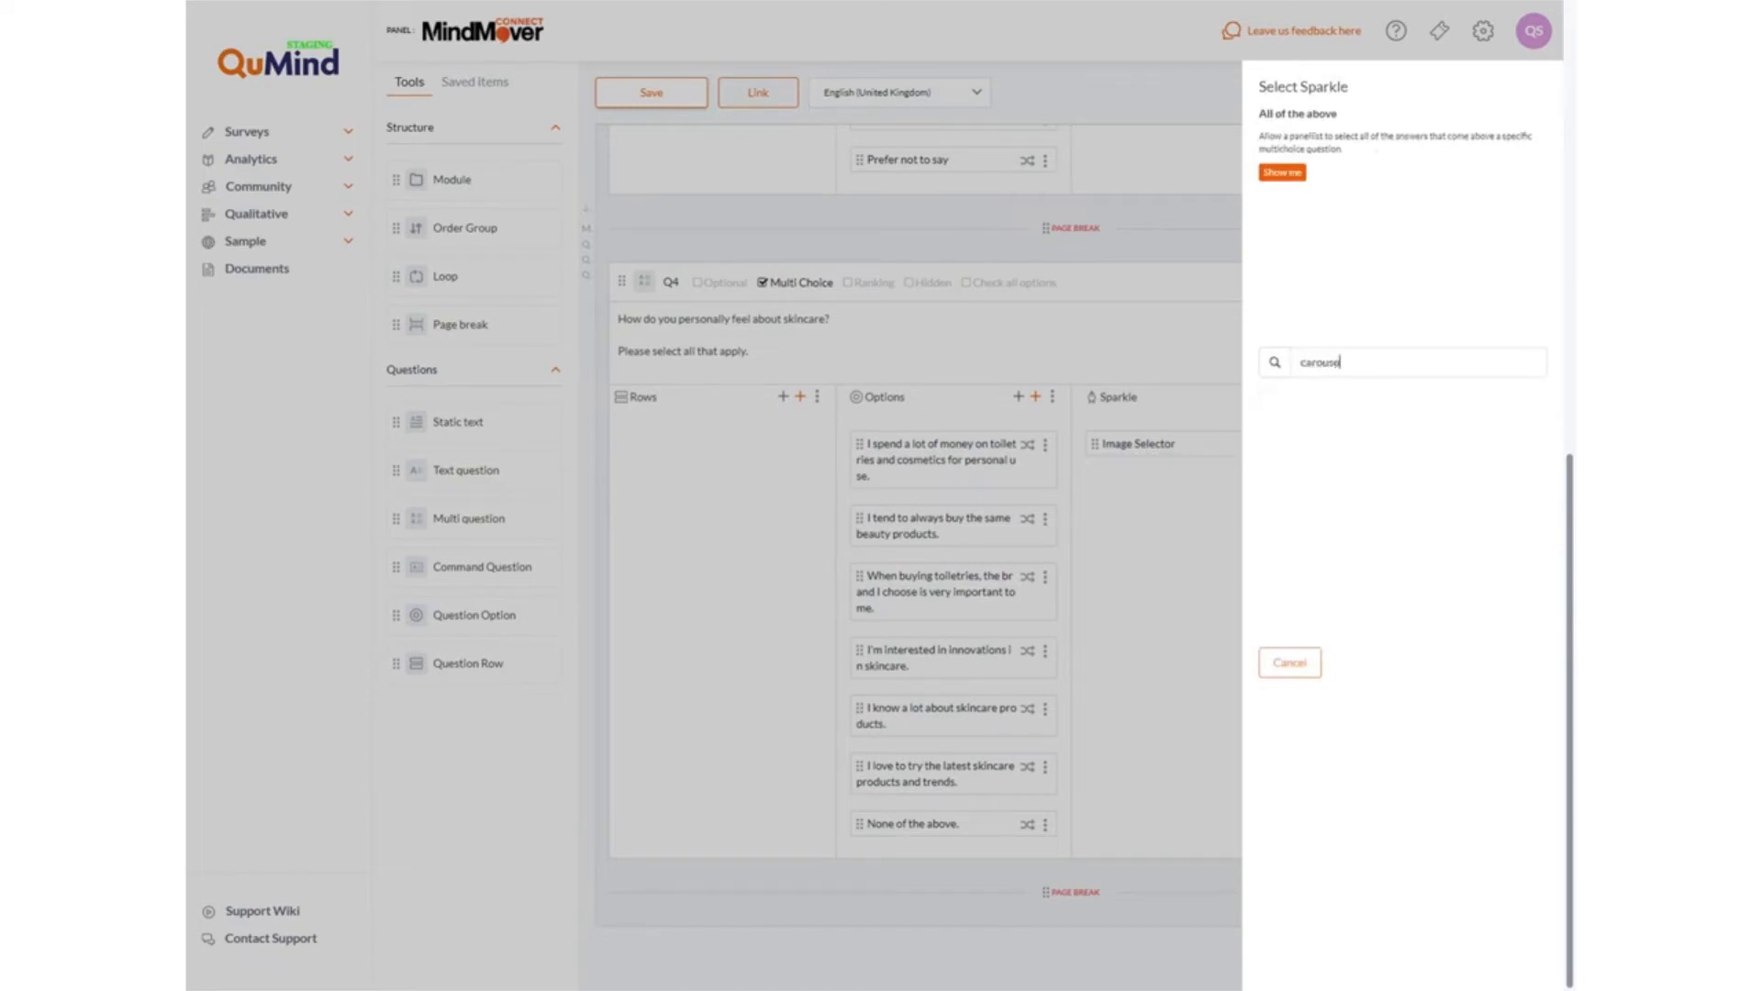
key(BackSpace)
key(BackSpace)
key(BackSpace)
key(BackSpace)
key(BackSpace)
key(BackSpace)
key(BackSpace)
key(BackSpace)
text(whiz)
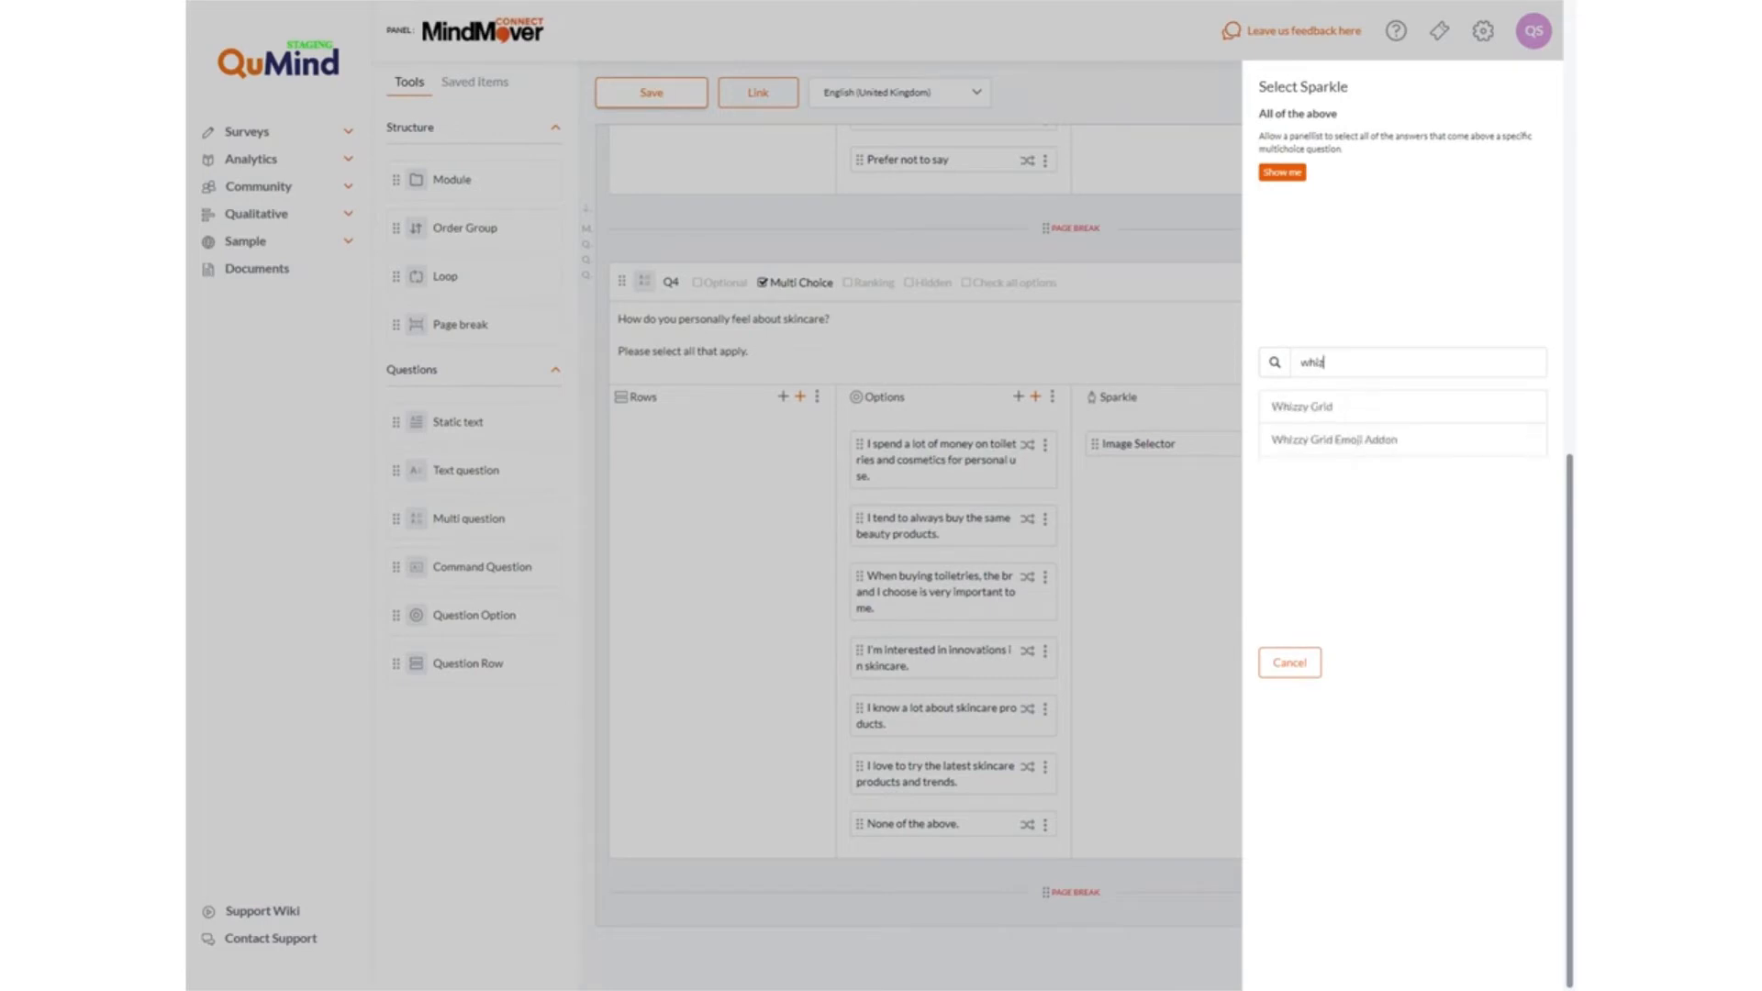
mouse_move(1344, 408)
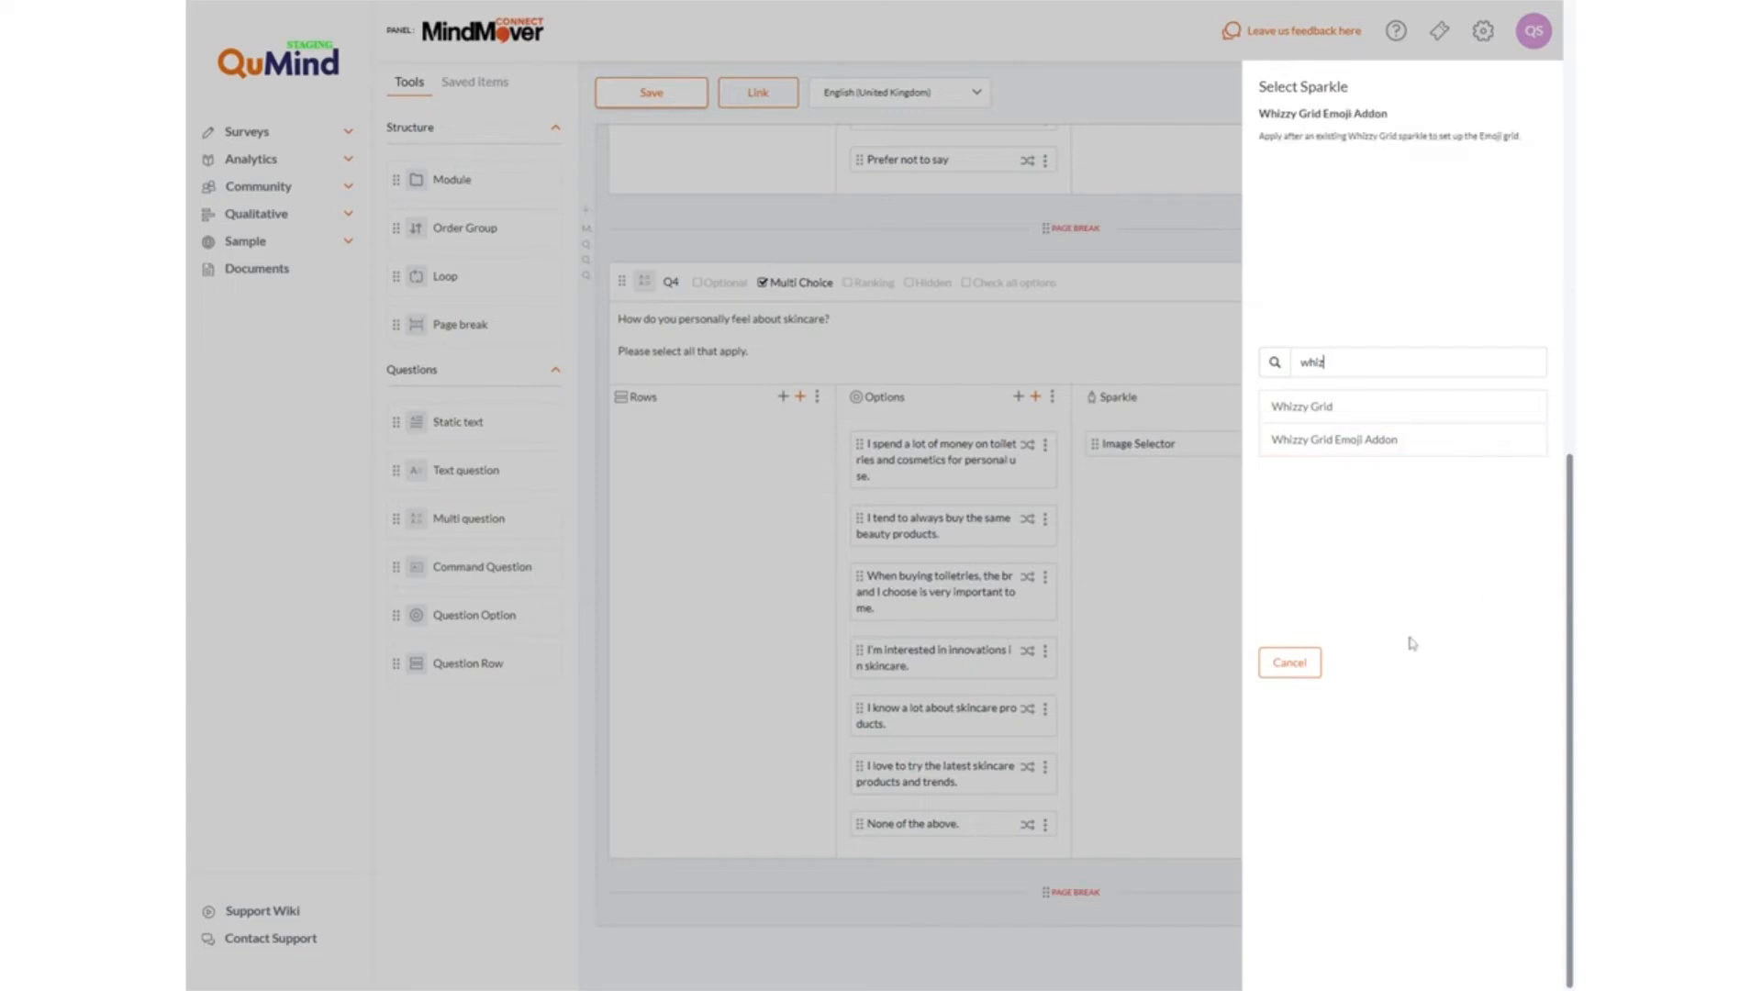
click(1289, 663)
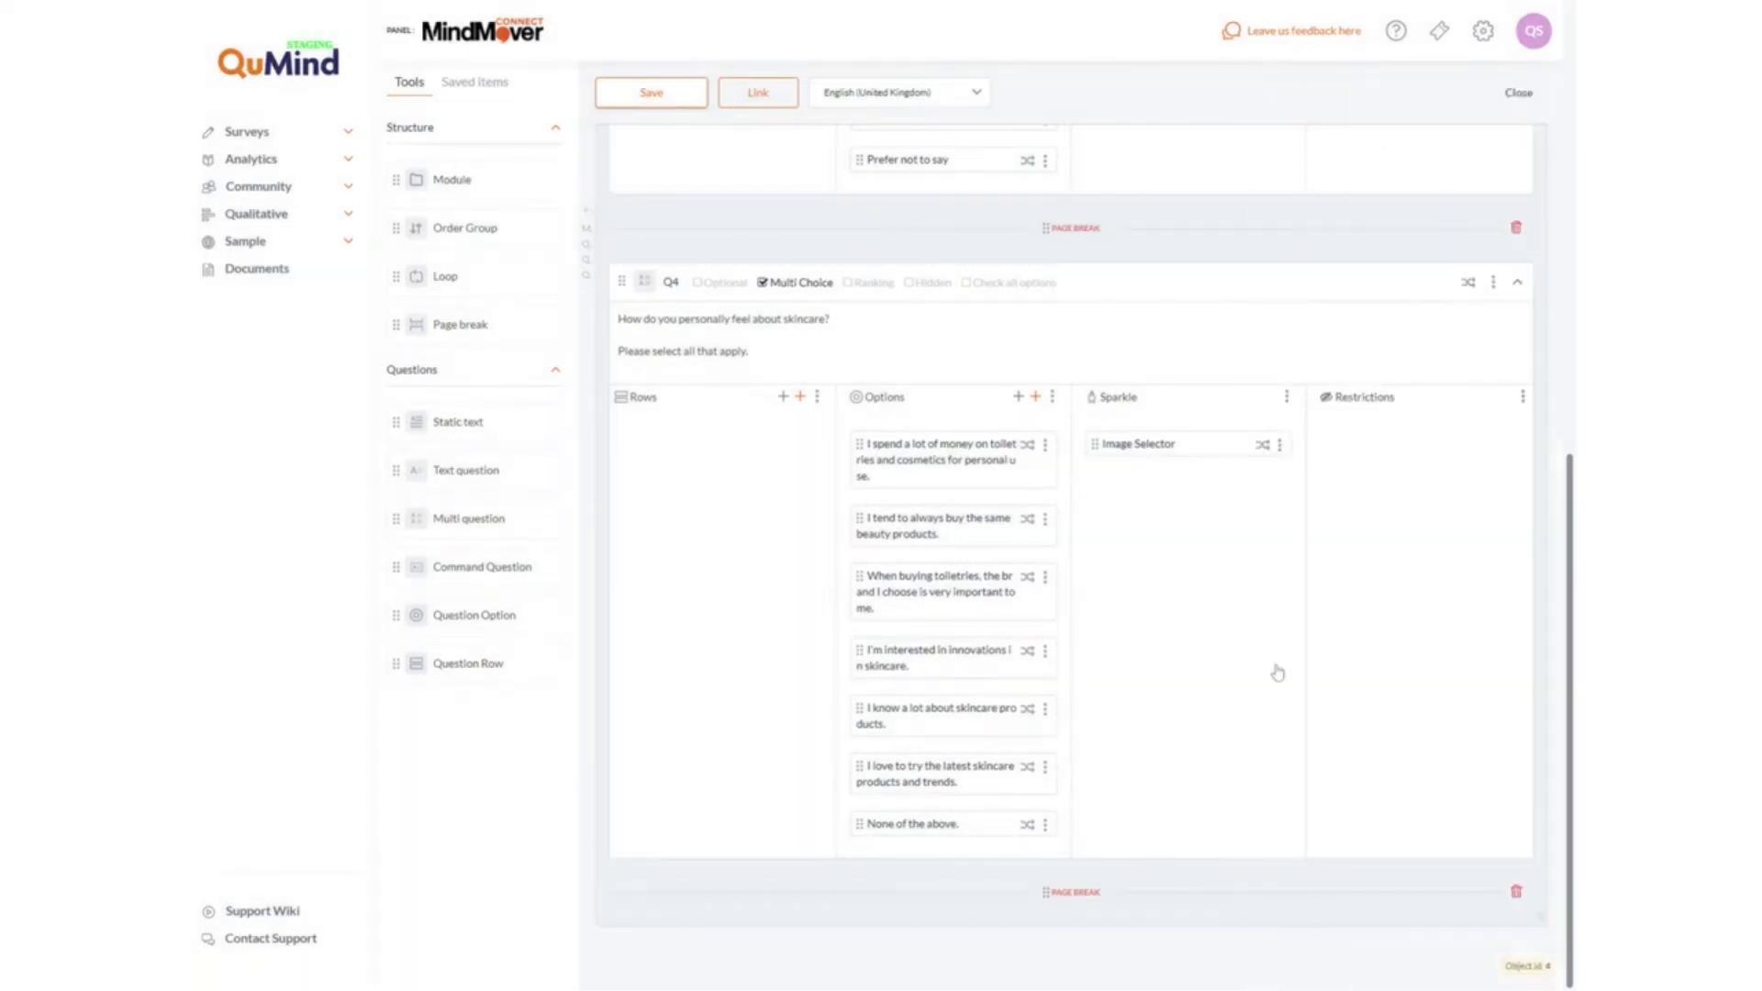
- Save the survey with the Image Selector sparkle on Q4 and look over Q3 and Q4
click(647, 94)
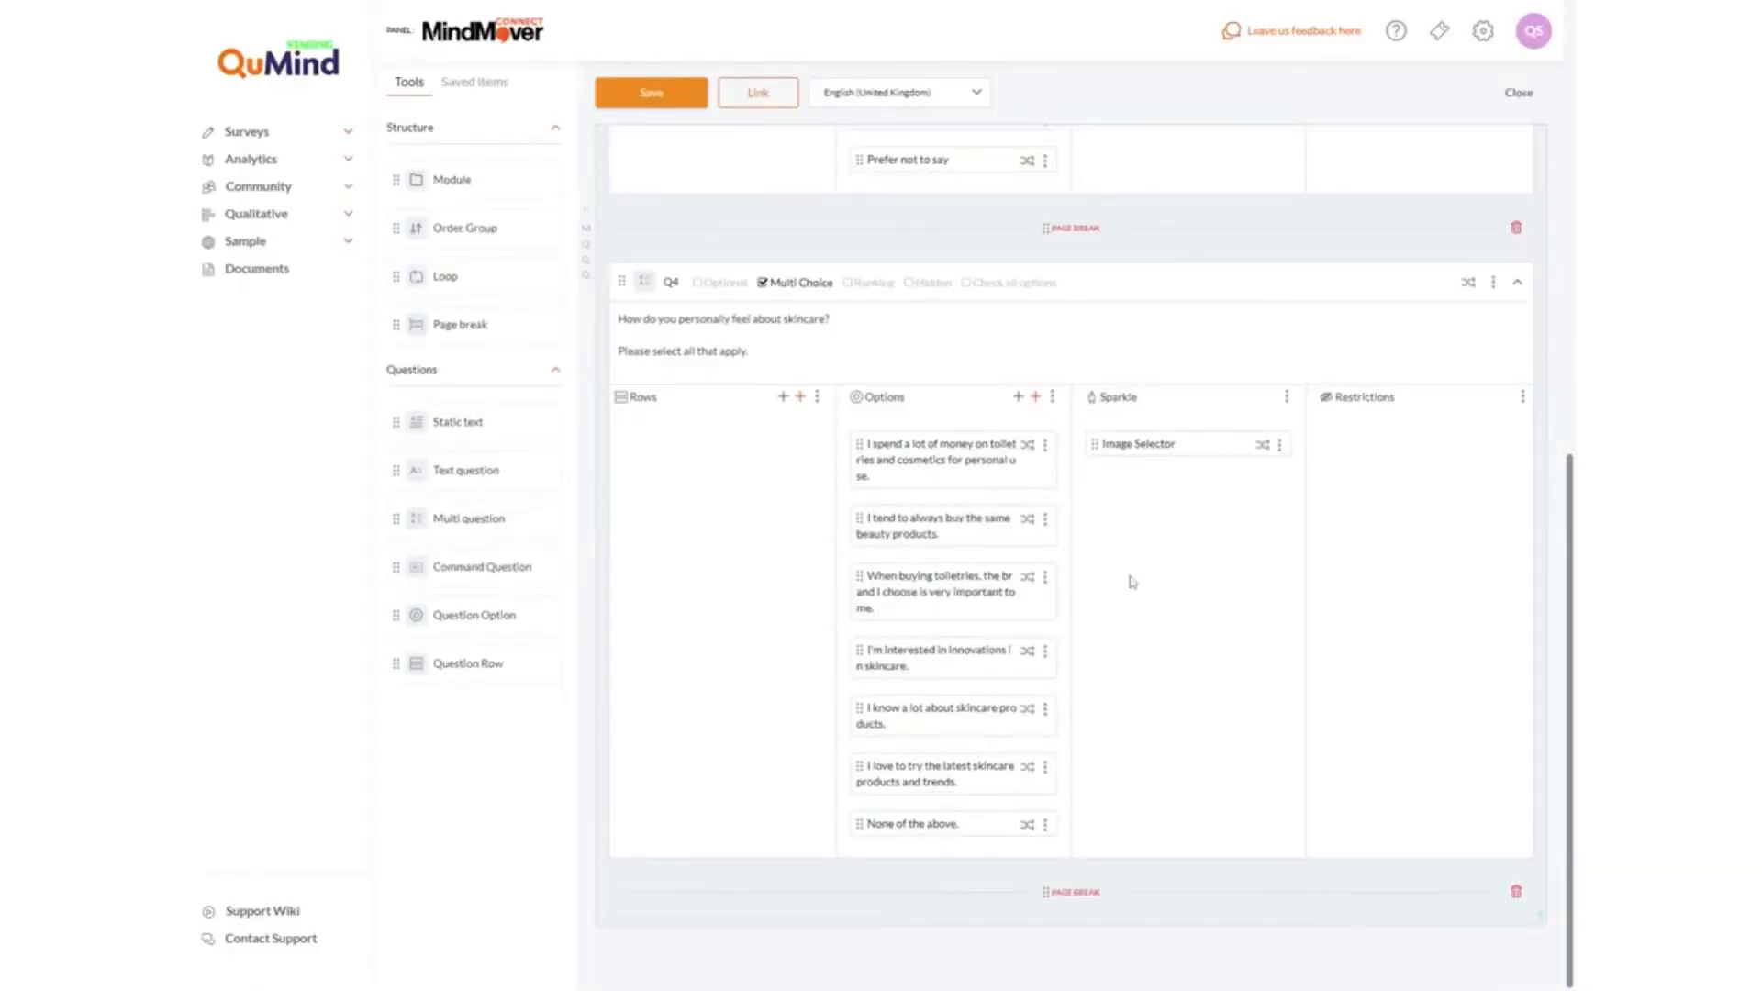
scroll(1133, 591, up, 2)
scroll(1133, 590, up, 2)
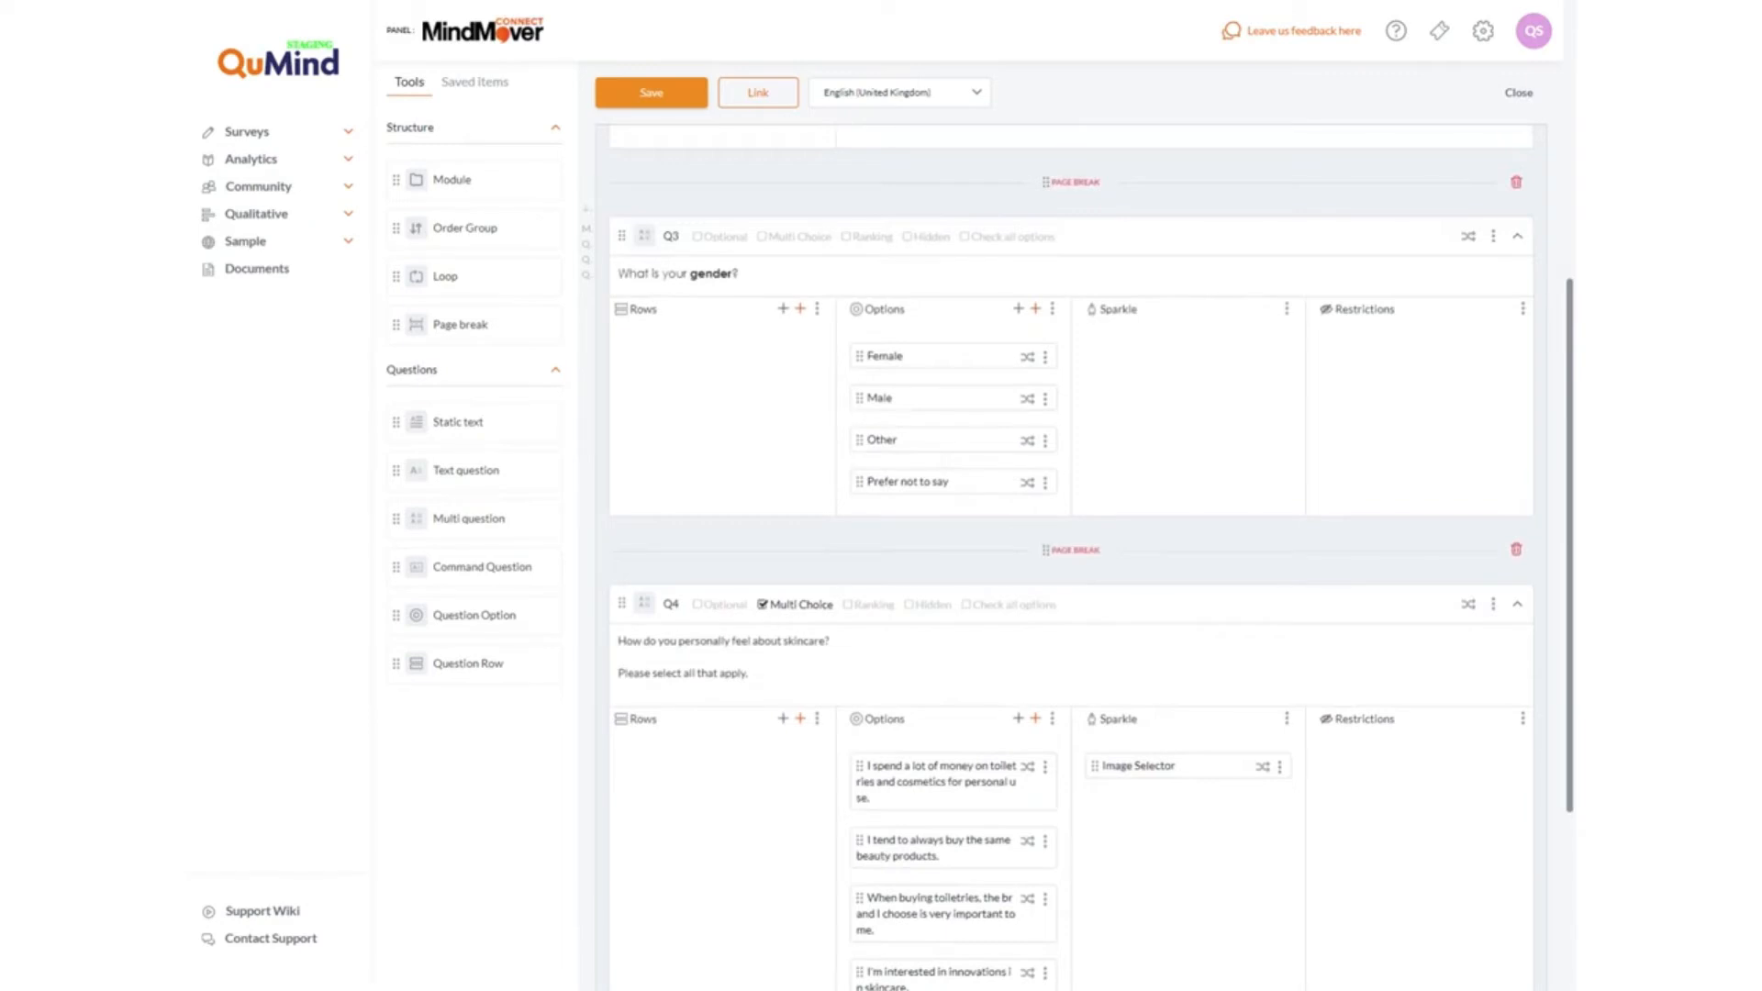
scroll(1160, 609, down, 3)
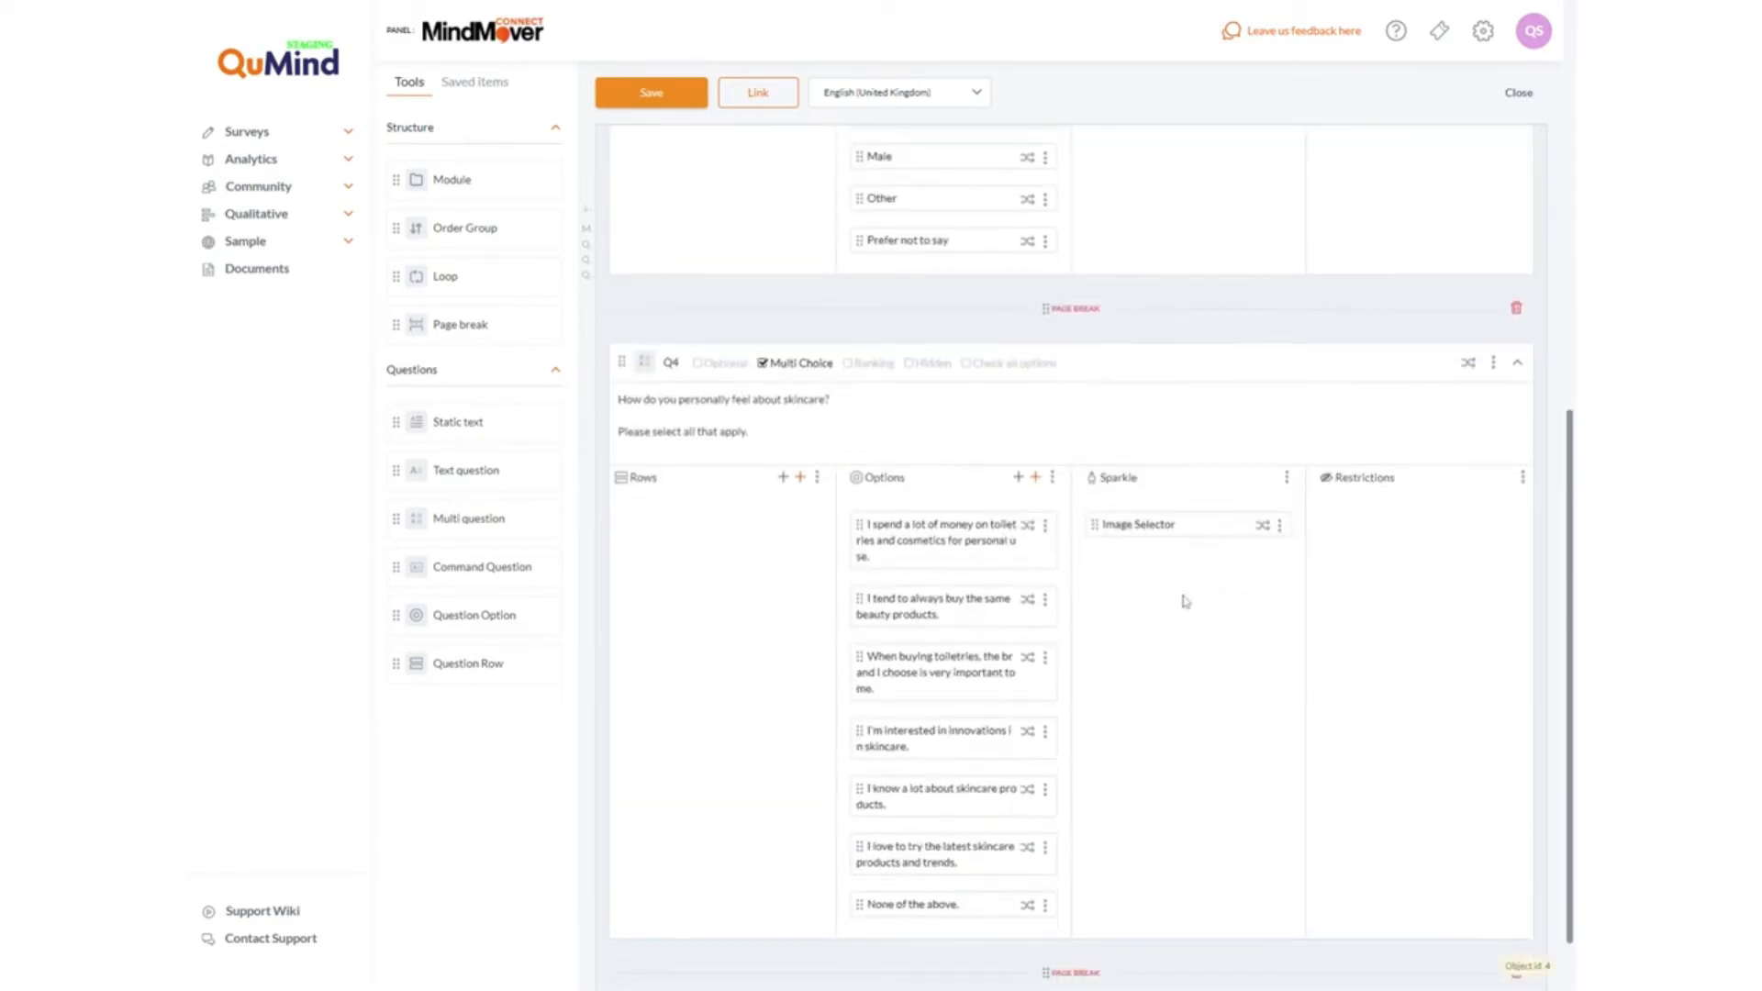
scroll(1473, 674, up, 1)
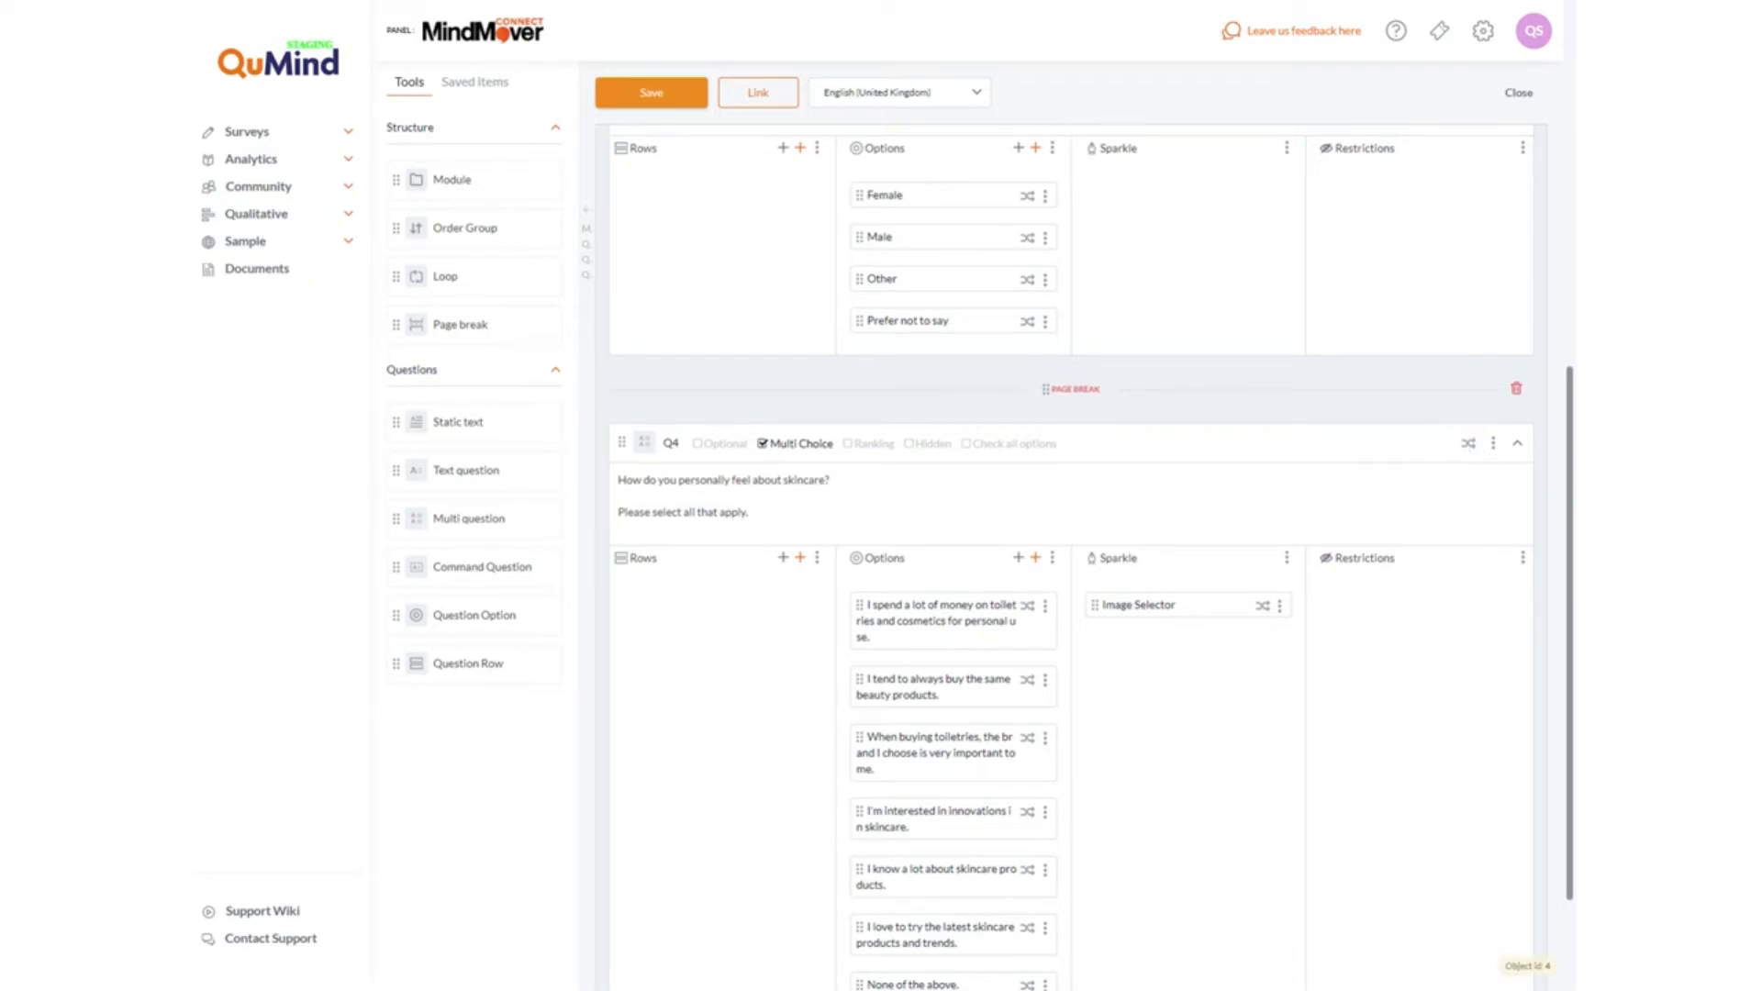
scroll(1071, 551, down, 1)
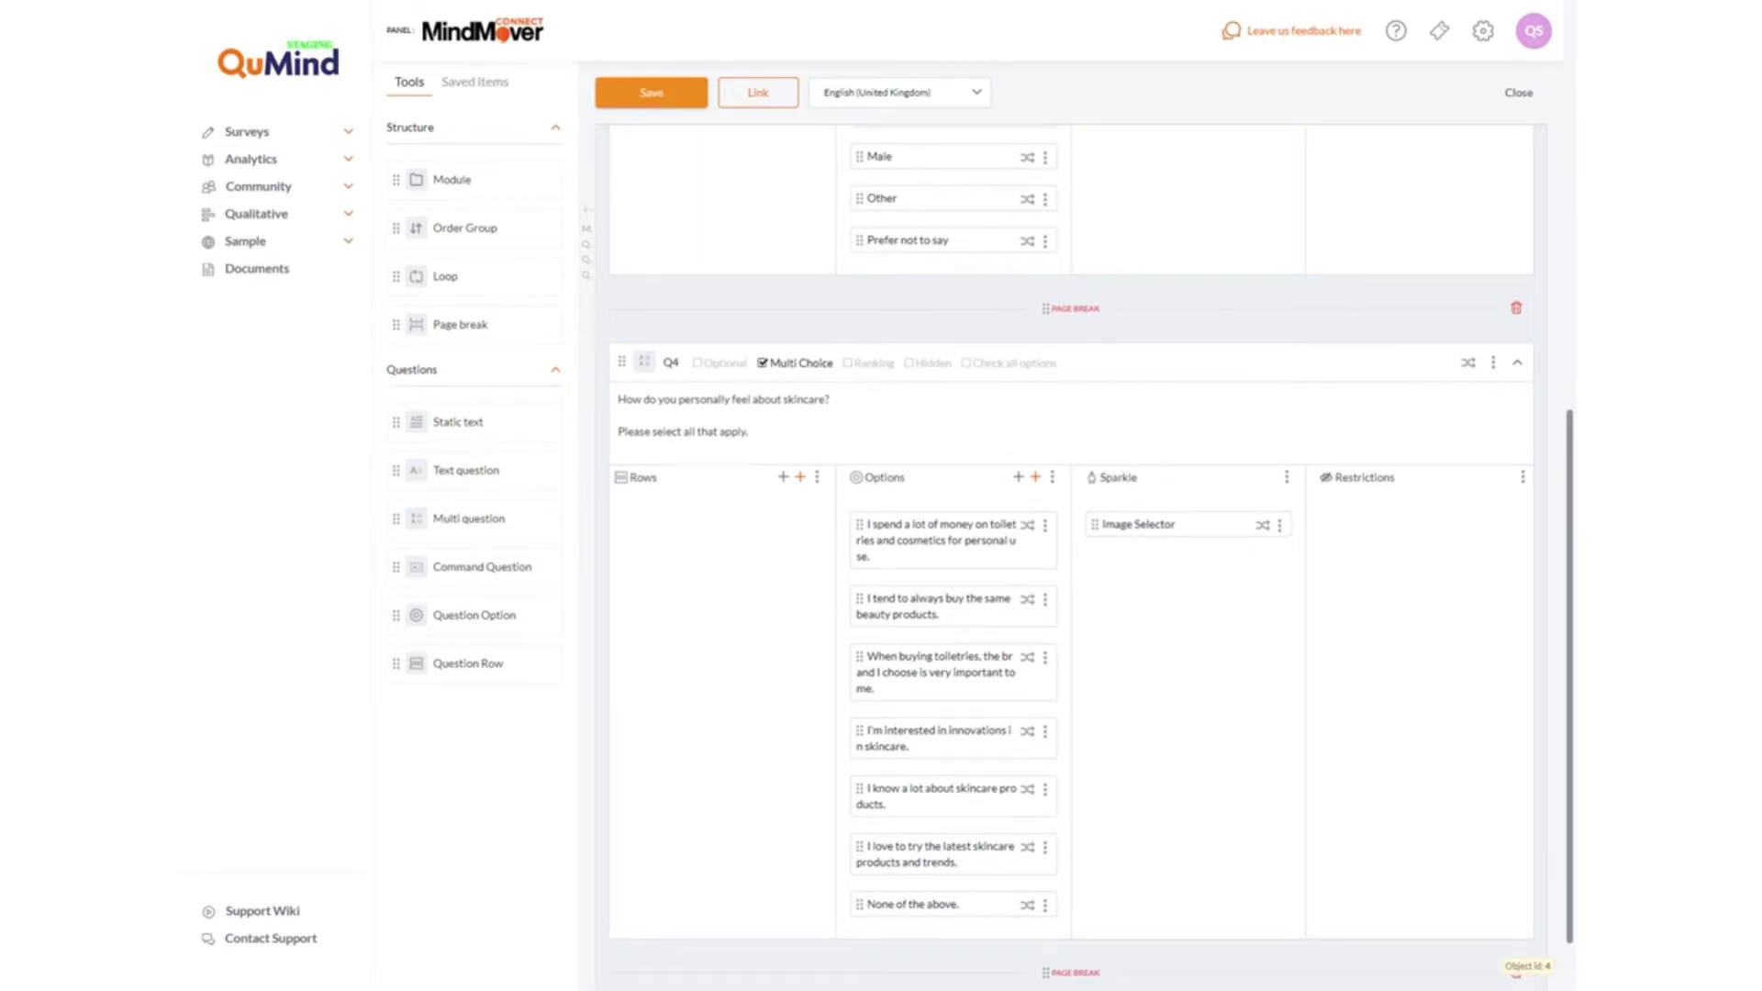
scroll(1394, 514, down, 1)
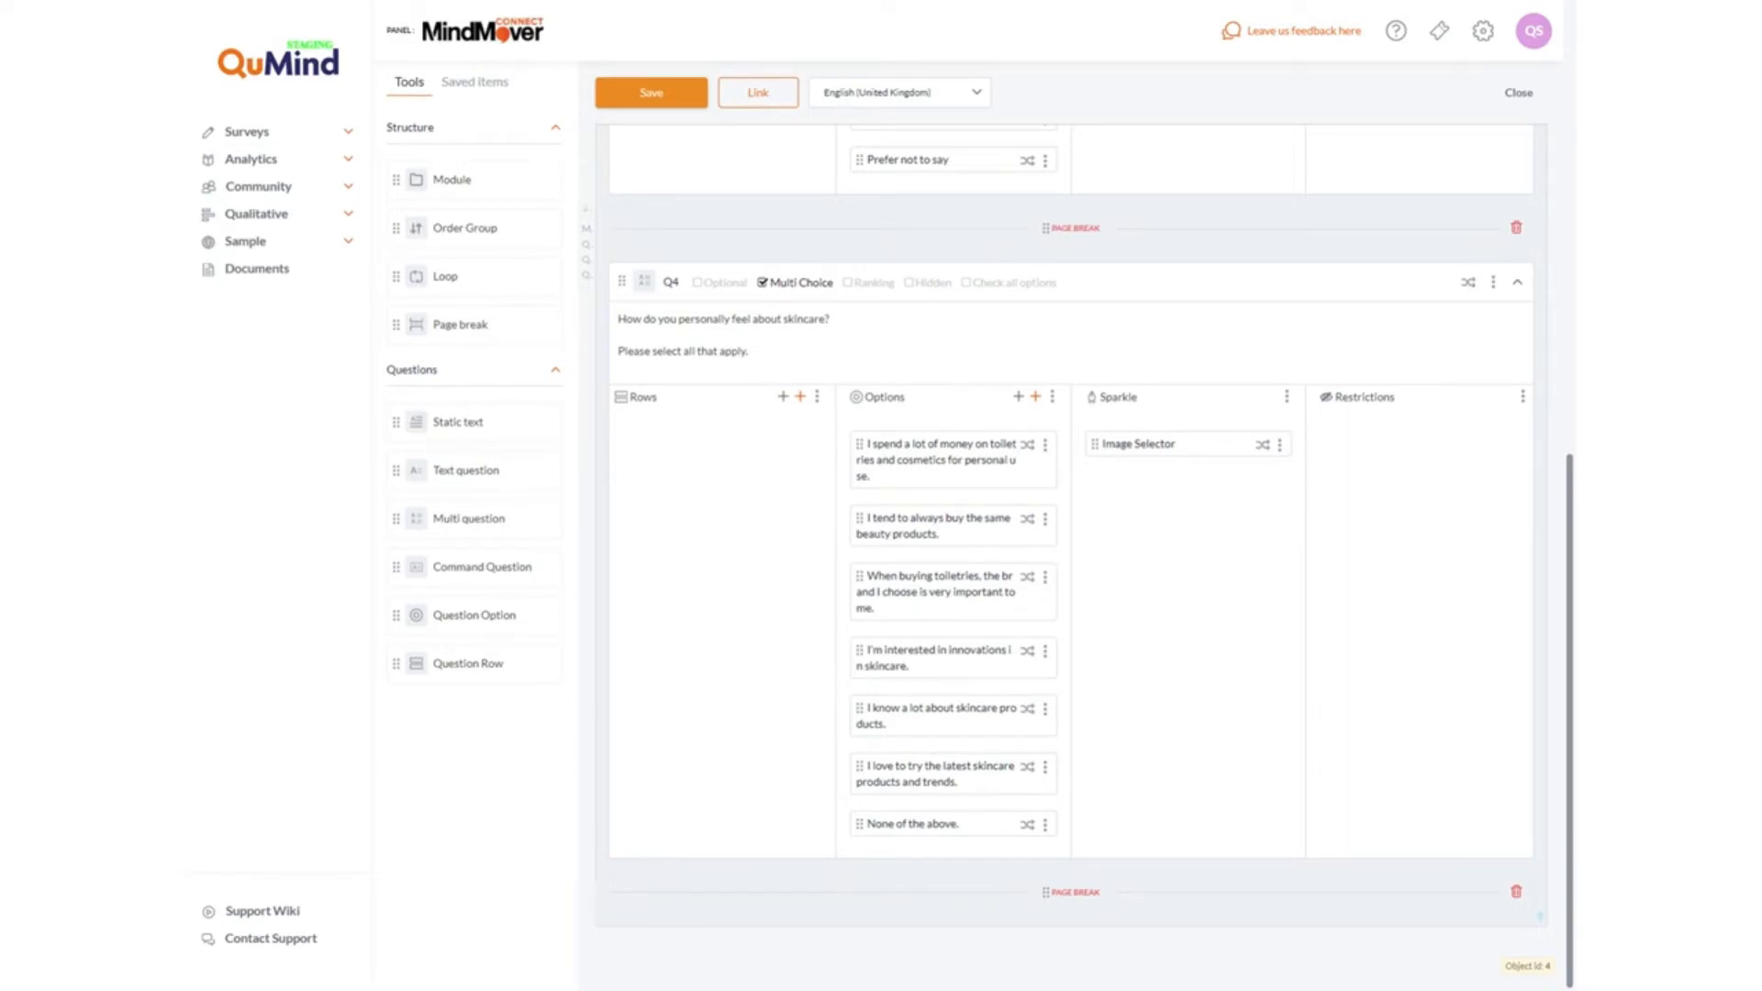
- Add display logic to Q4 so it shows if Q3 (What is your gender?) equals Female, and save the logic
click(1469, 281)
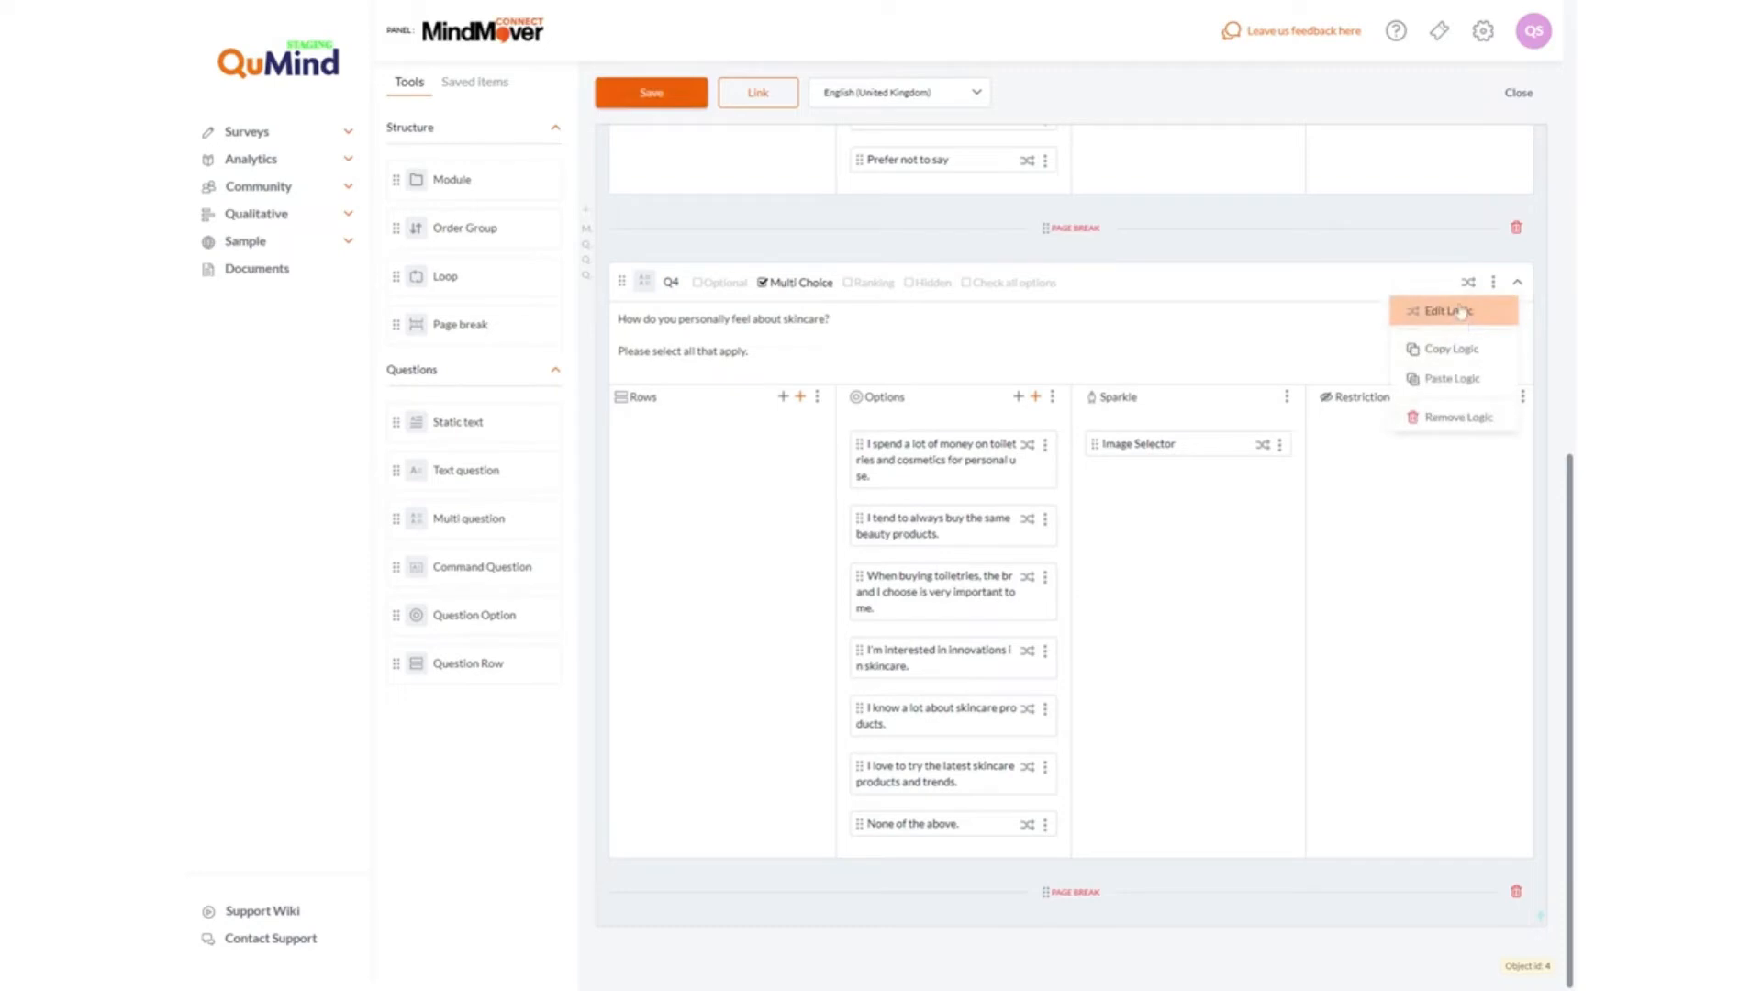
click(1460, 318)
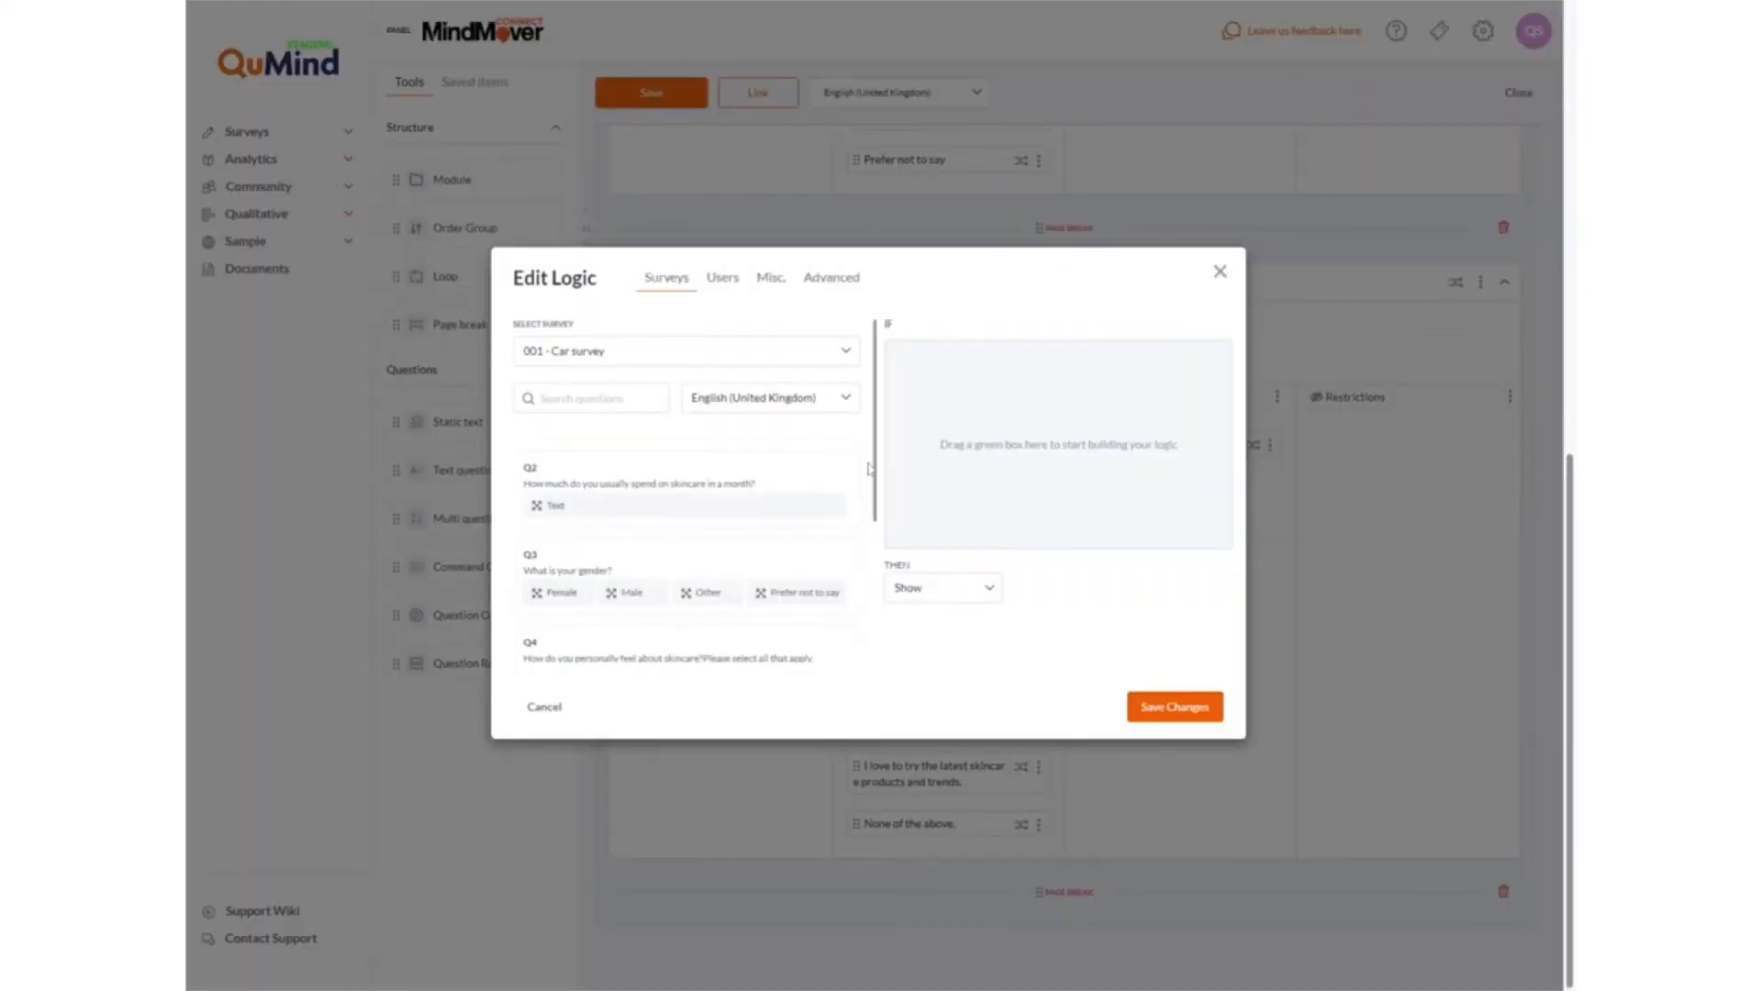
drag(879, 403, 884, 518)
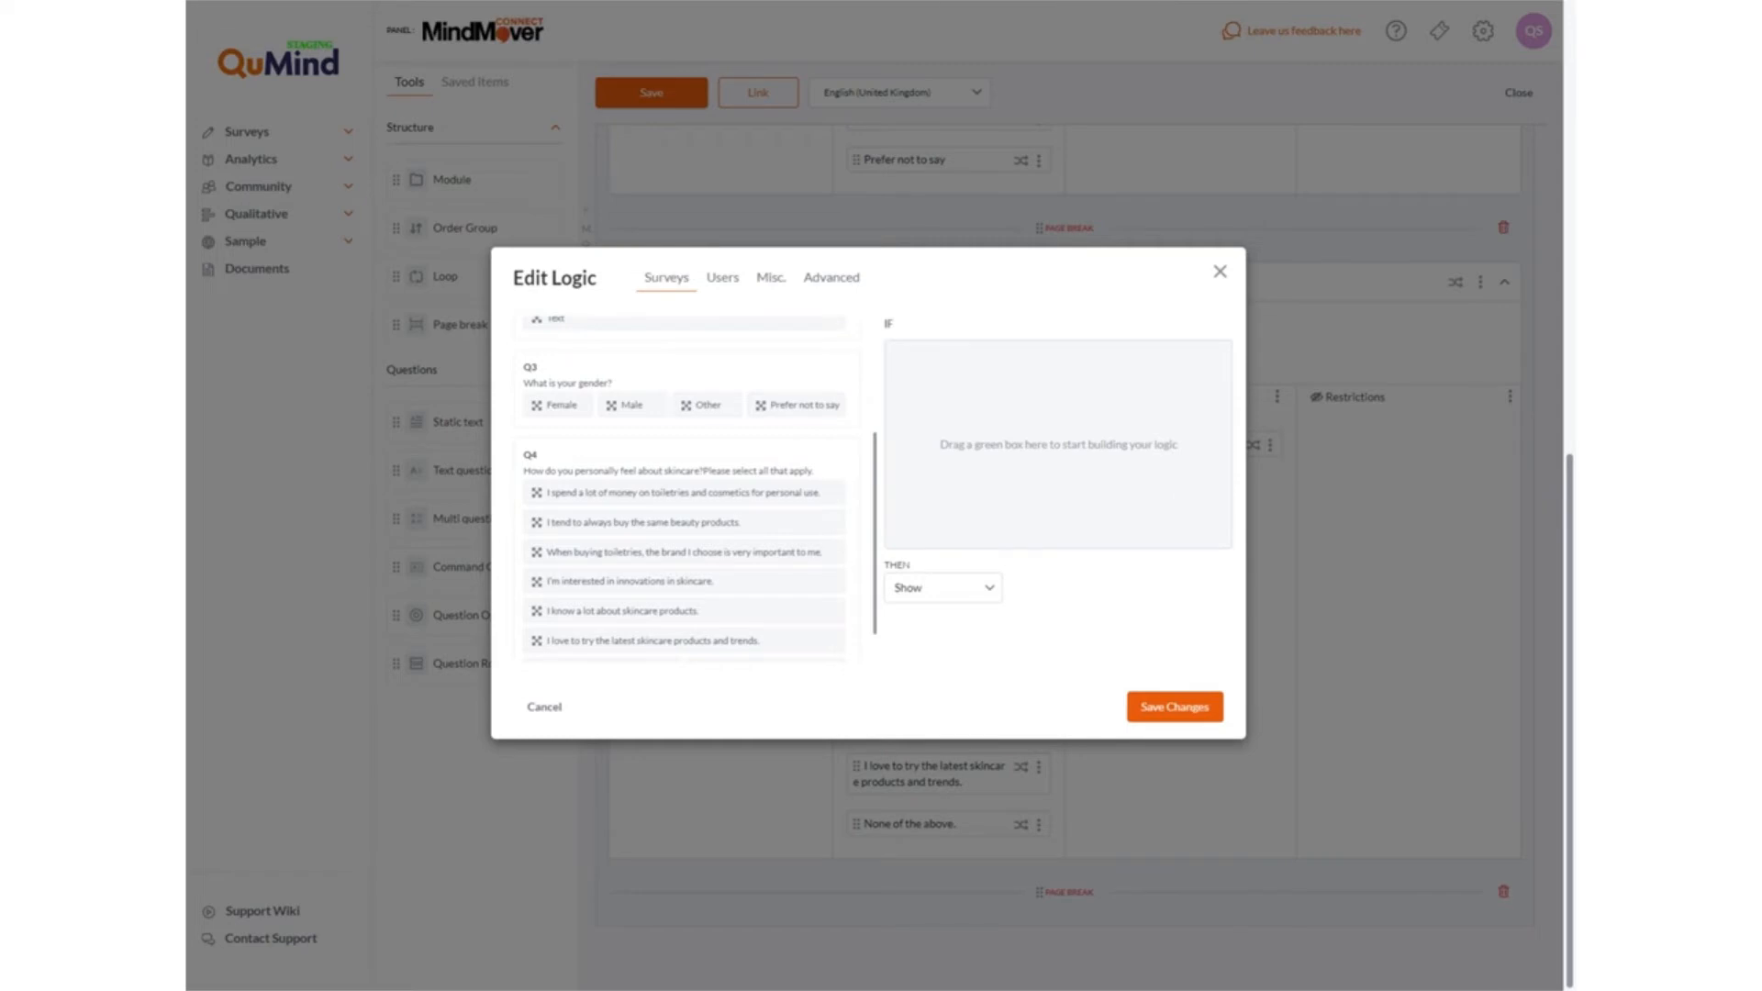
drag(550, 404, 1056, 410)
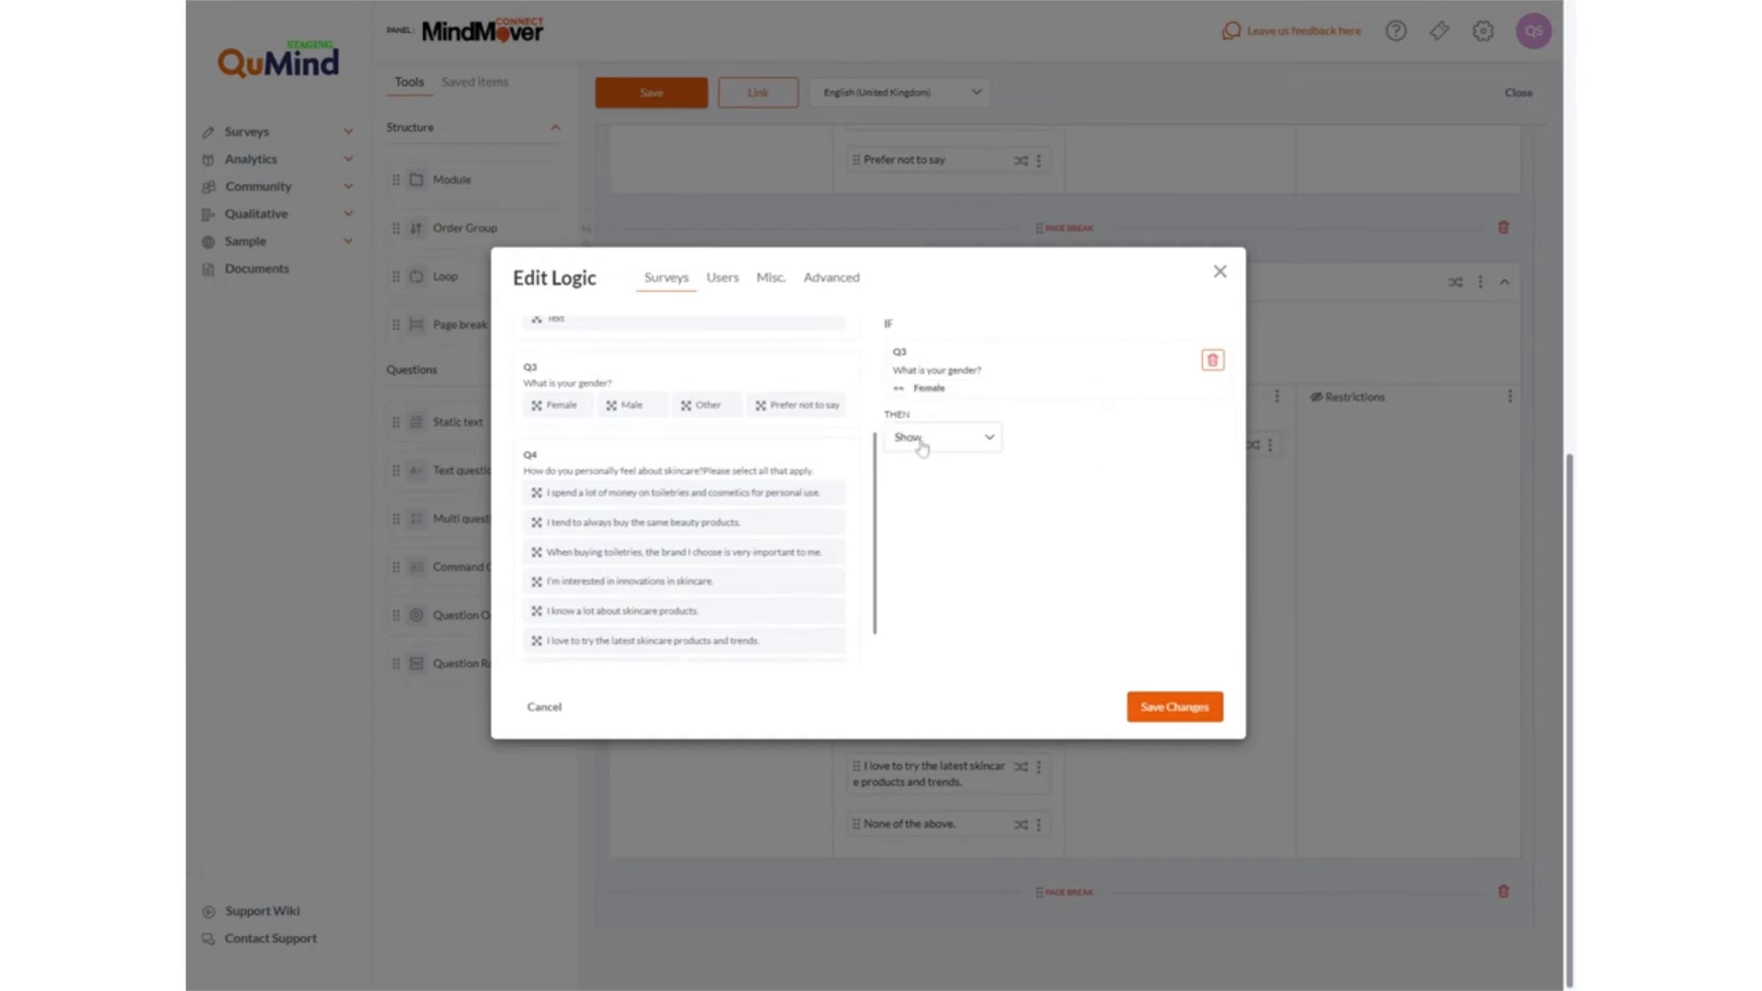
mouse_move(929, 397)
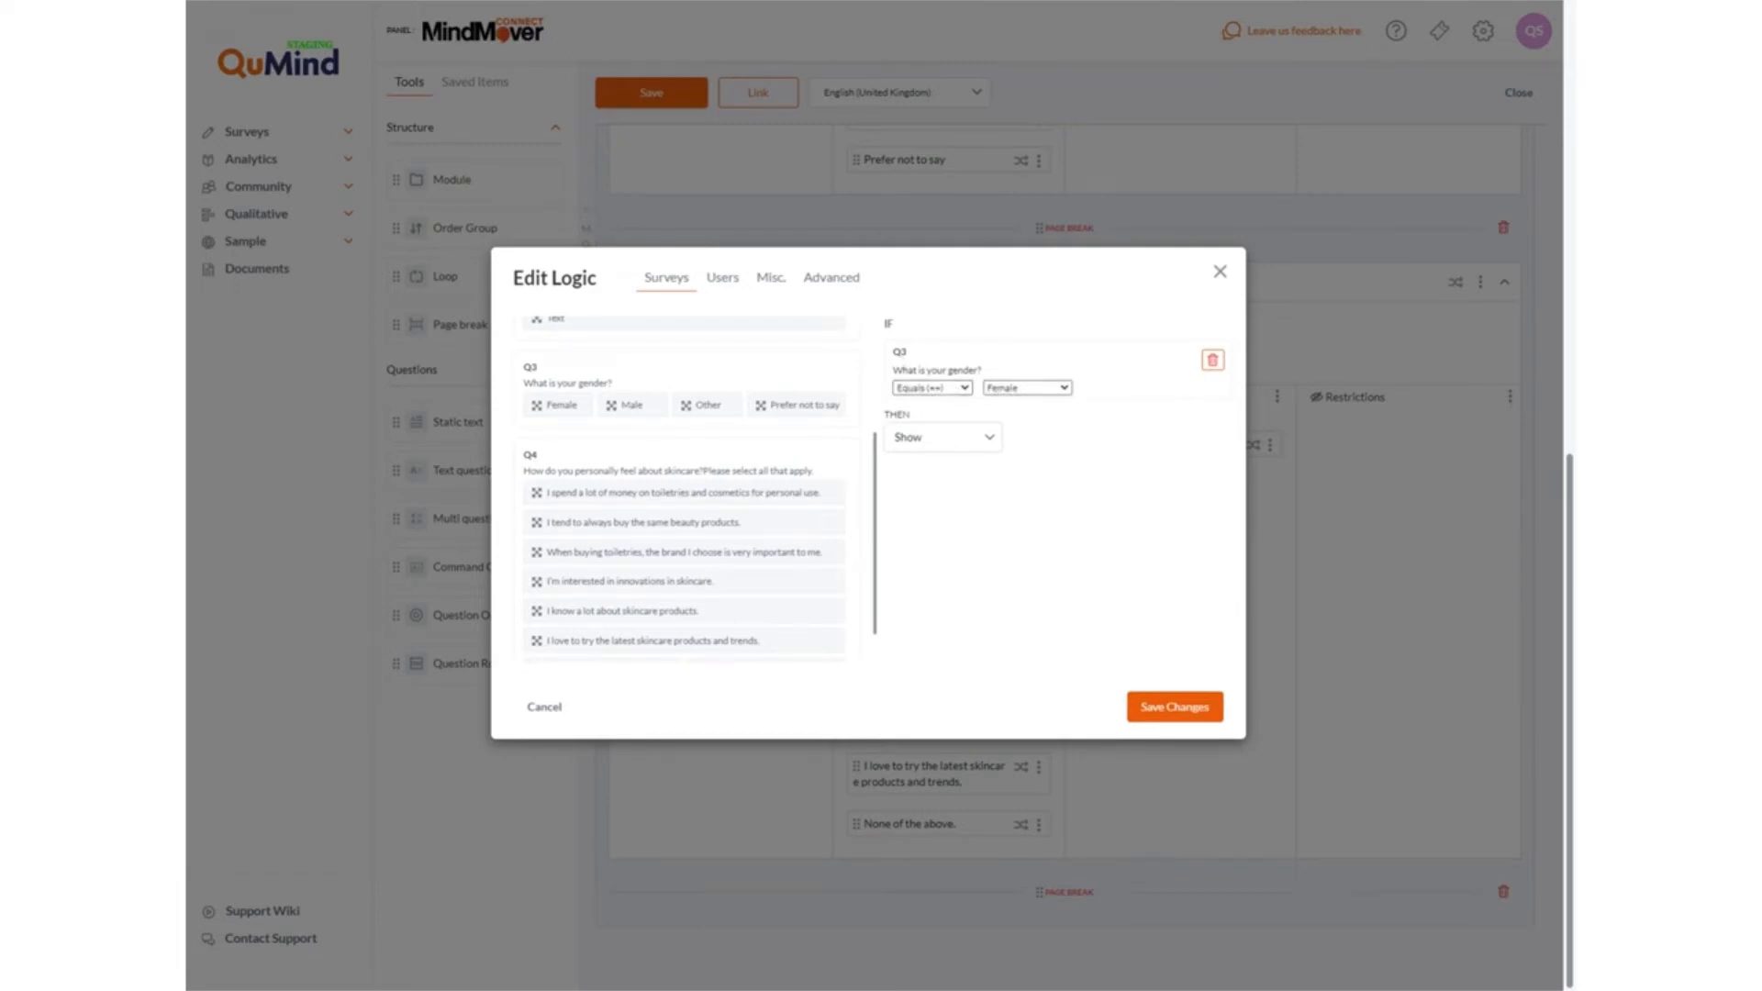
click(1158, 718)
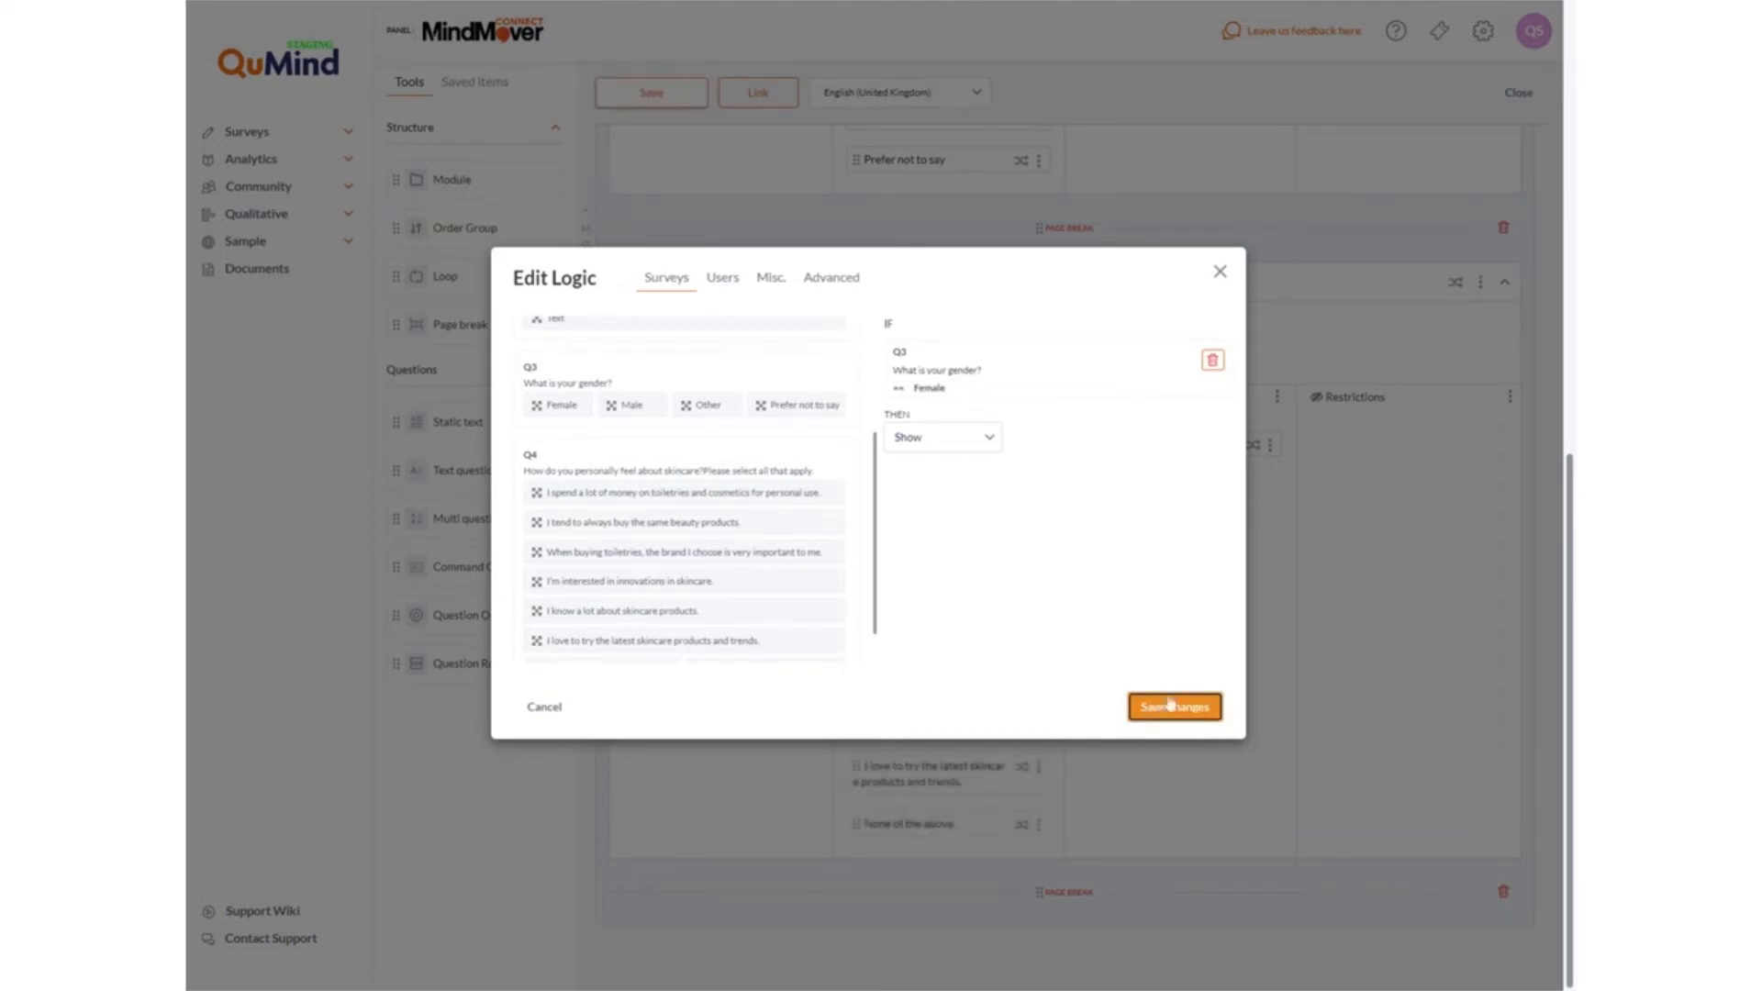
click(1221, 273)
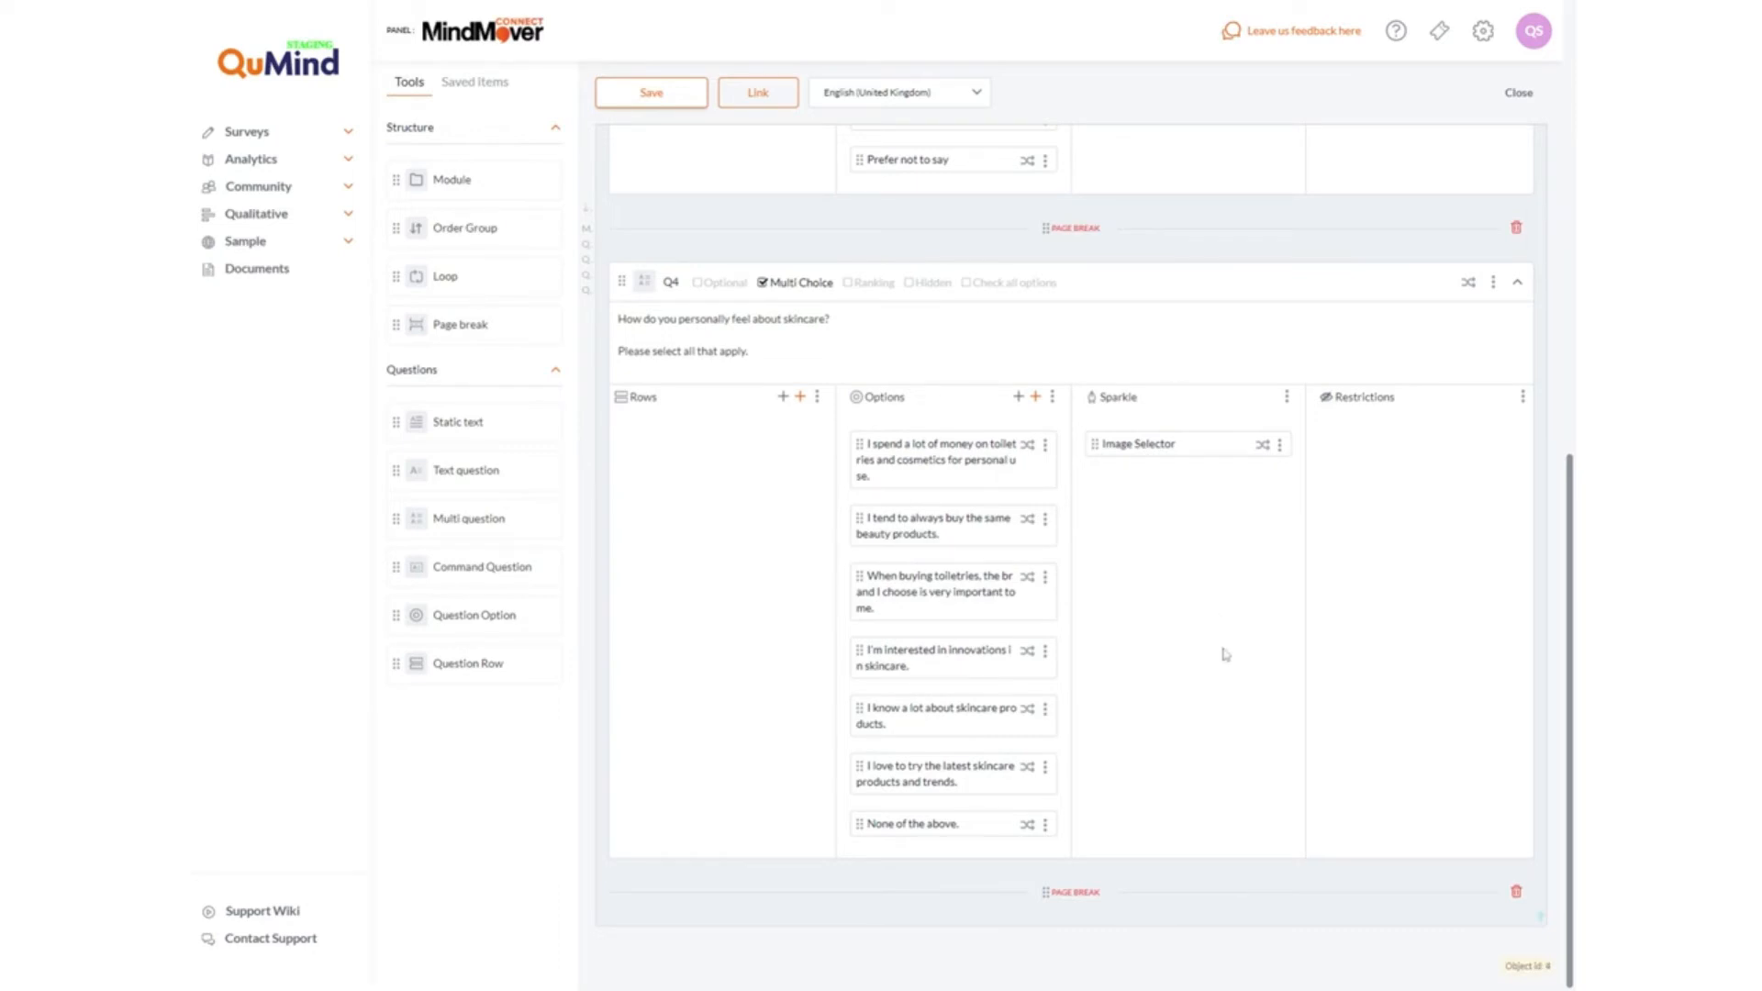
- Extend Q4's logic with an OR condition for Q3 equals Male, keep the action as Show, and save the logic
click(1468, 284)
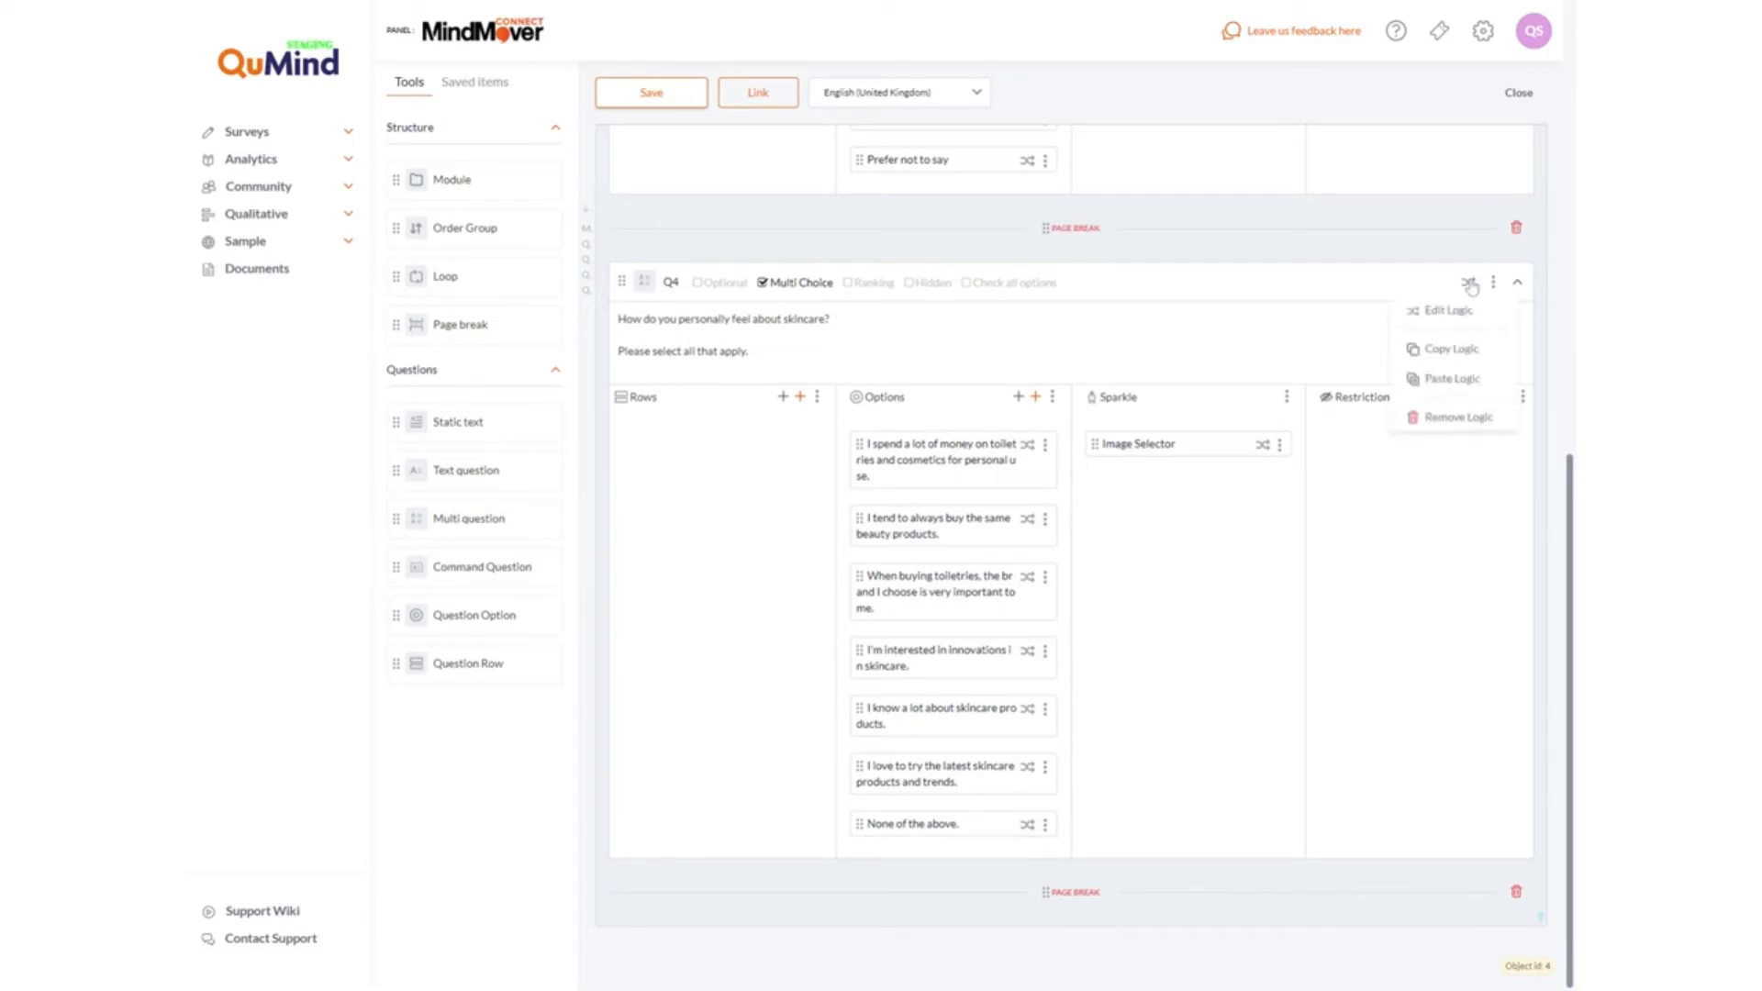
click(1458, 312)
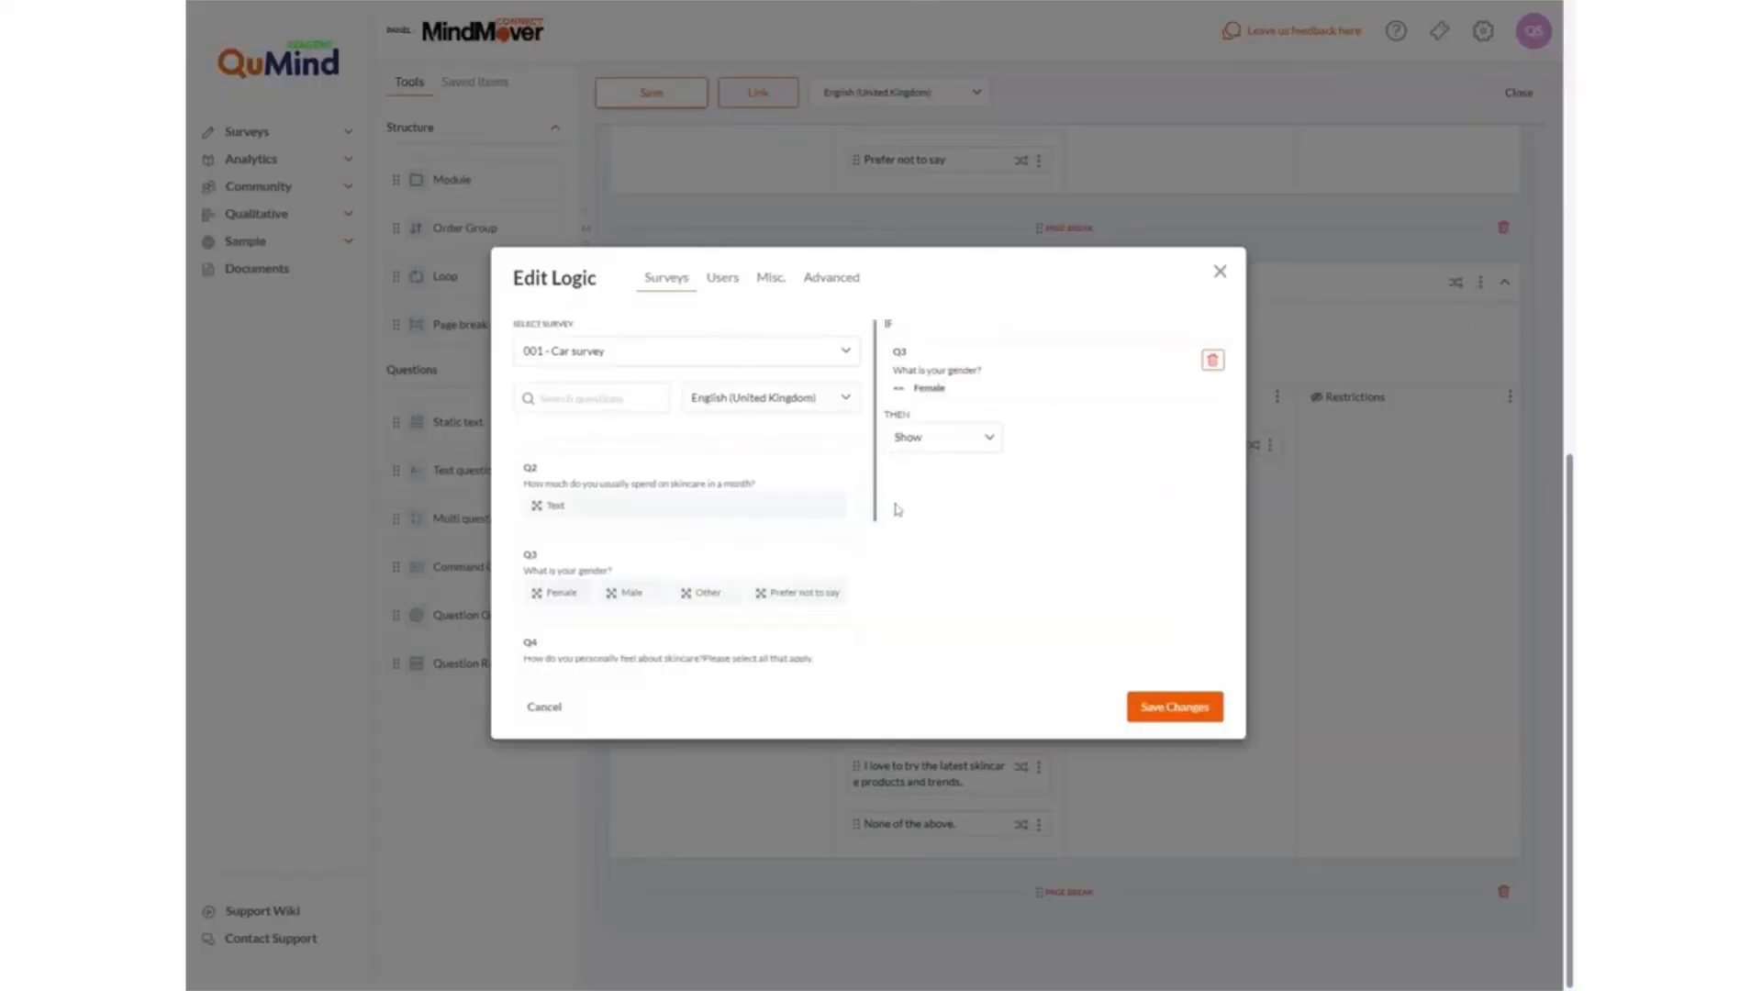
click(918, 388)
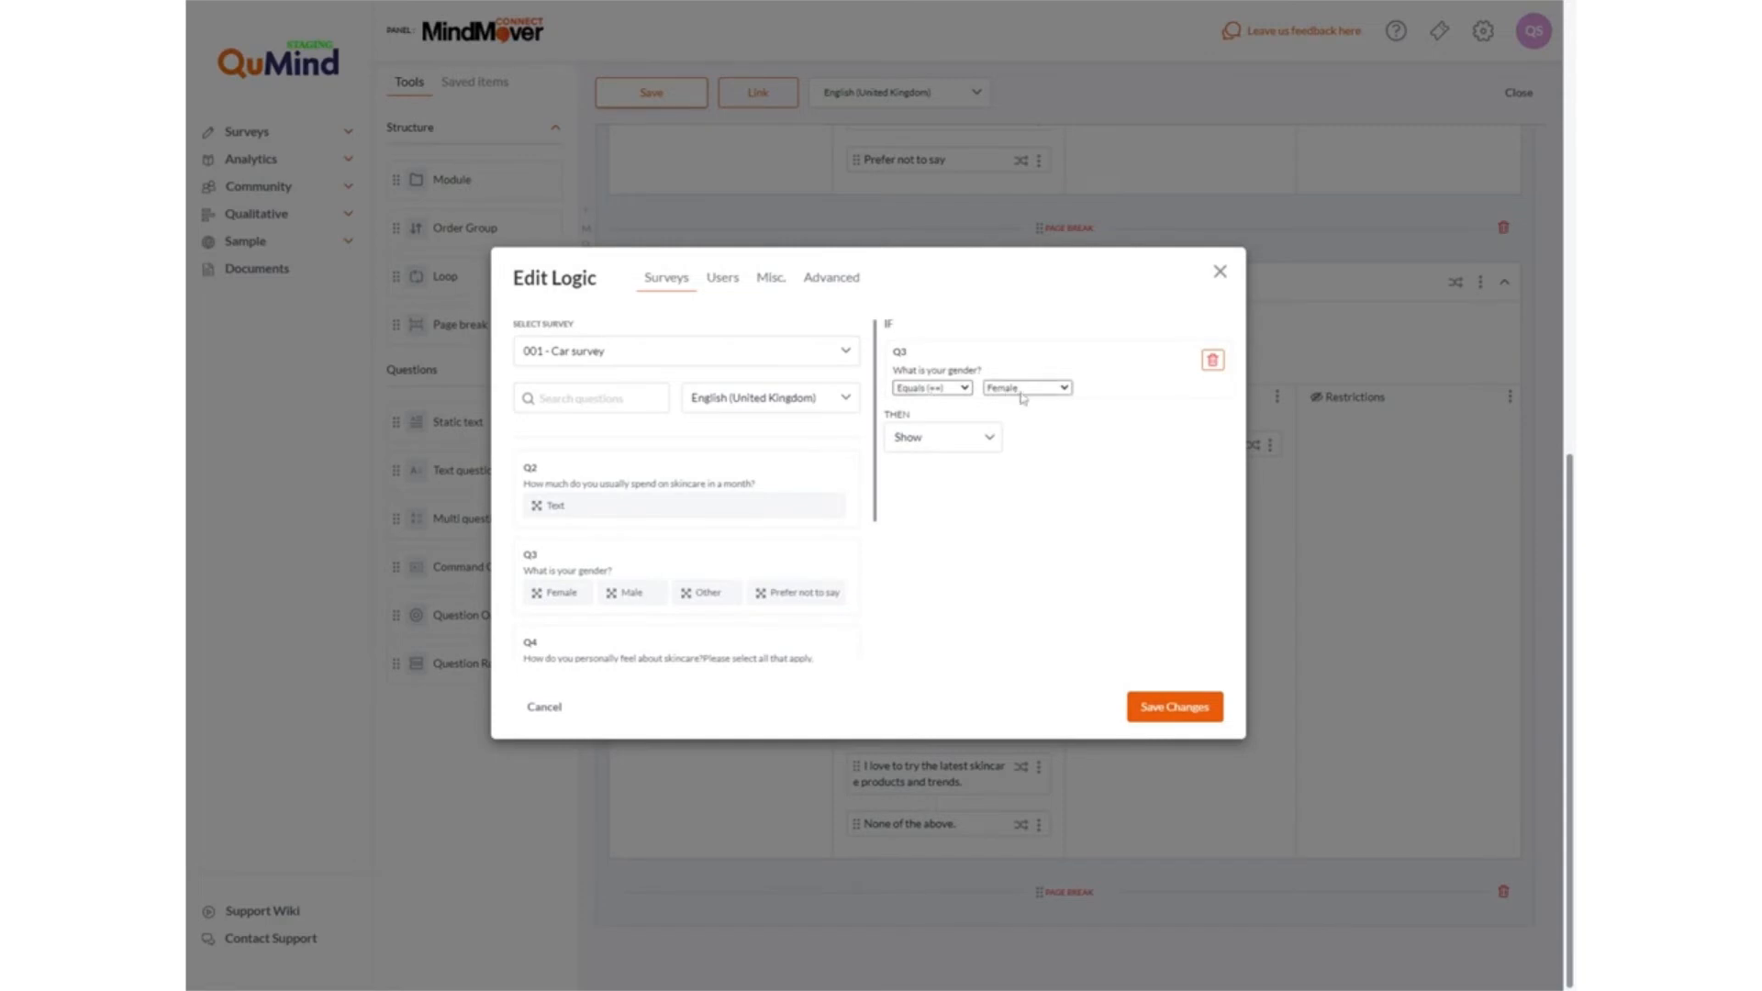
scroll(780, 495, down, 2)
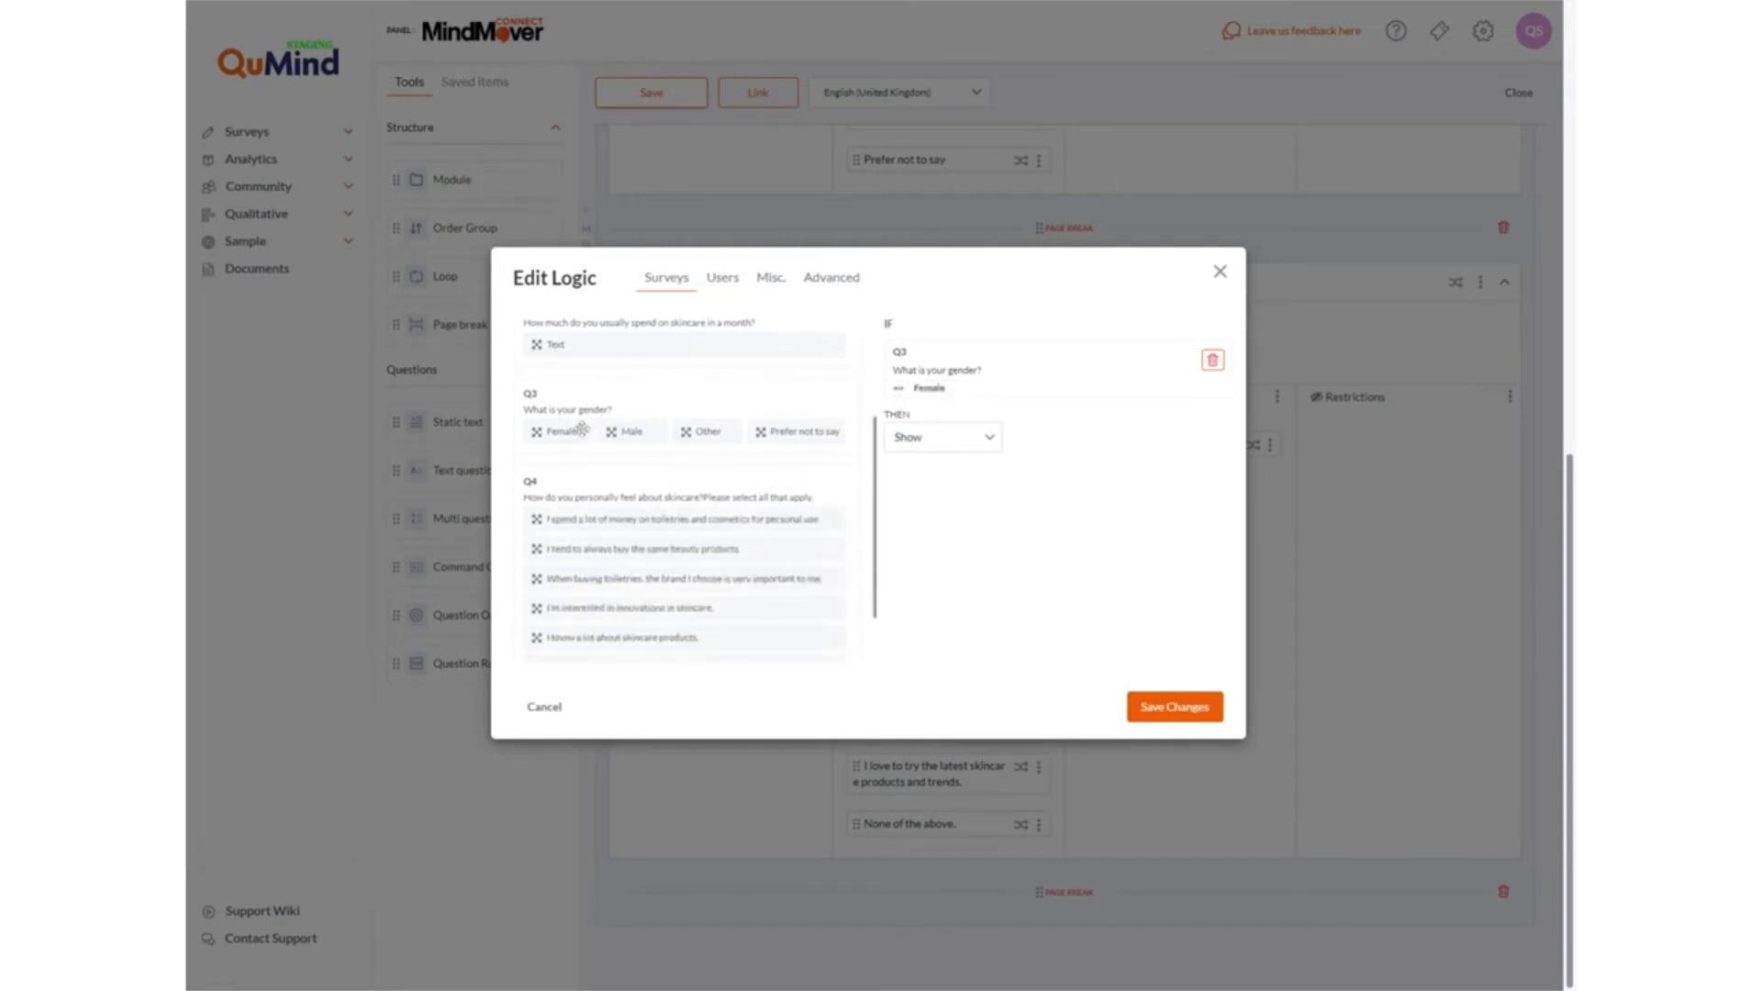
drag(631, 431, 1001, 438)
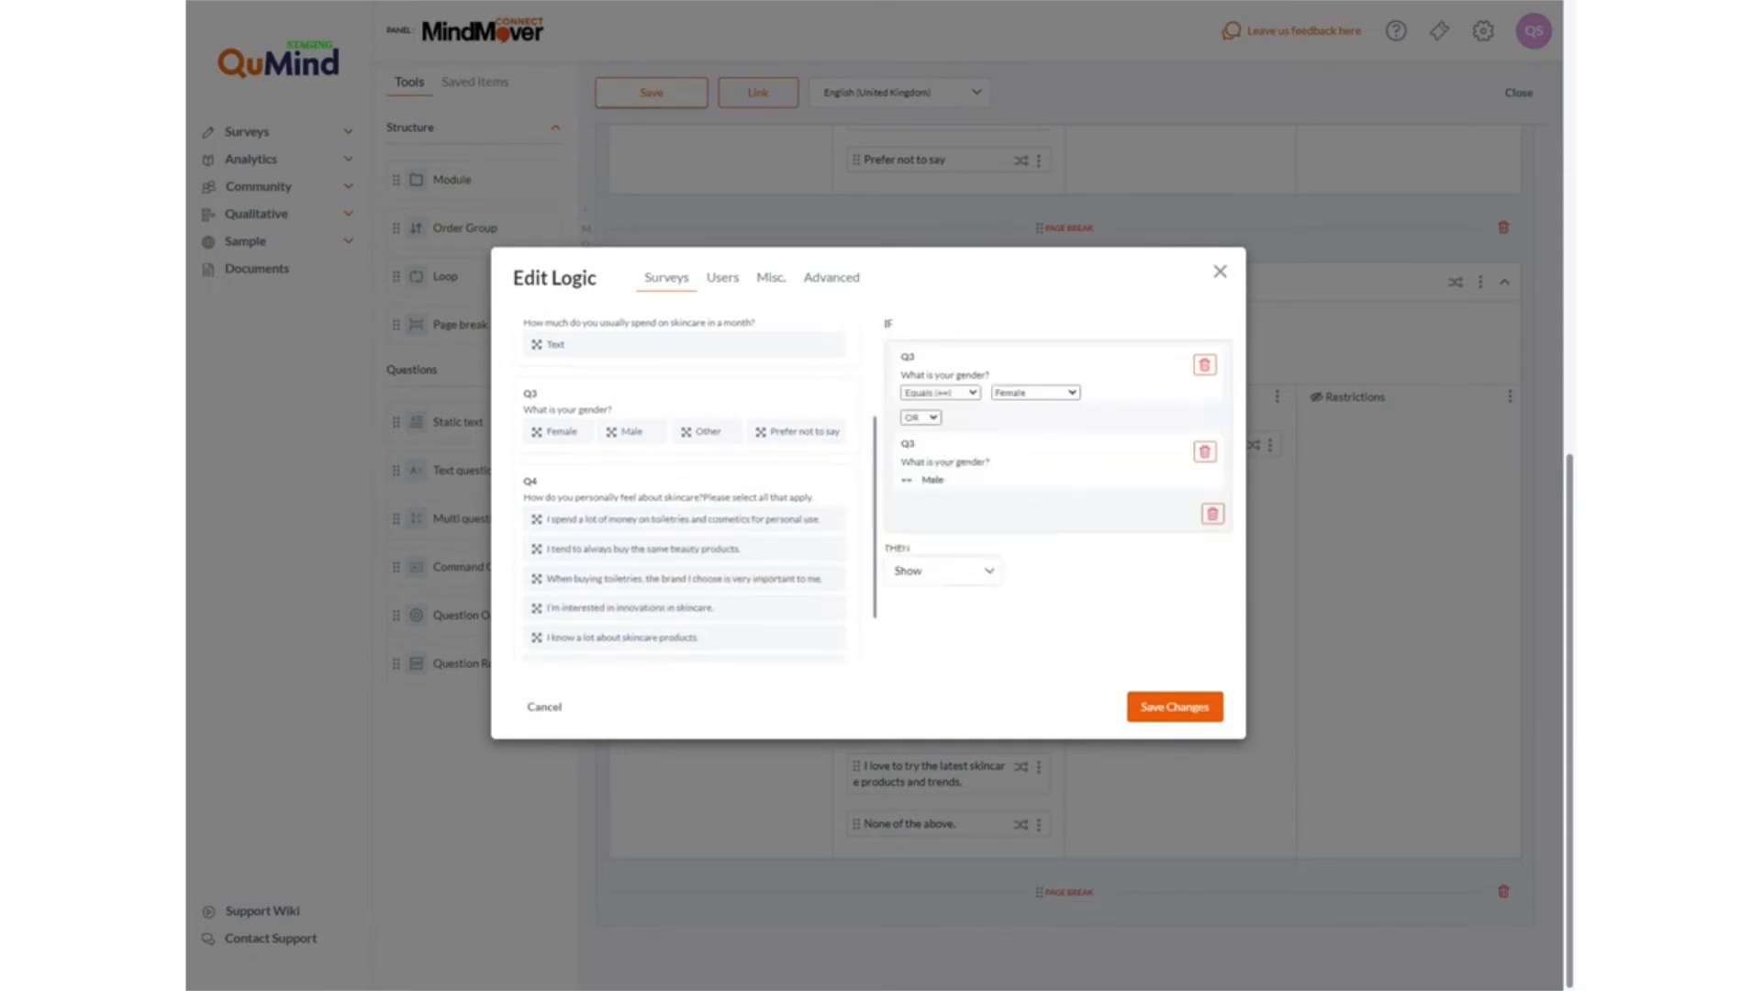
scroll(624, 551, down, 1)
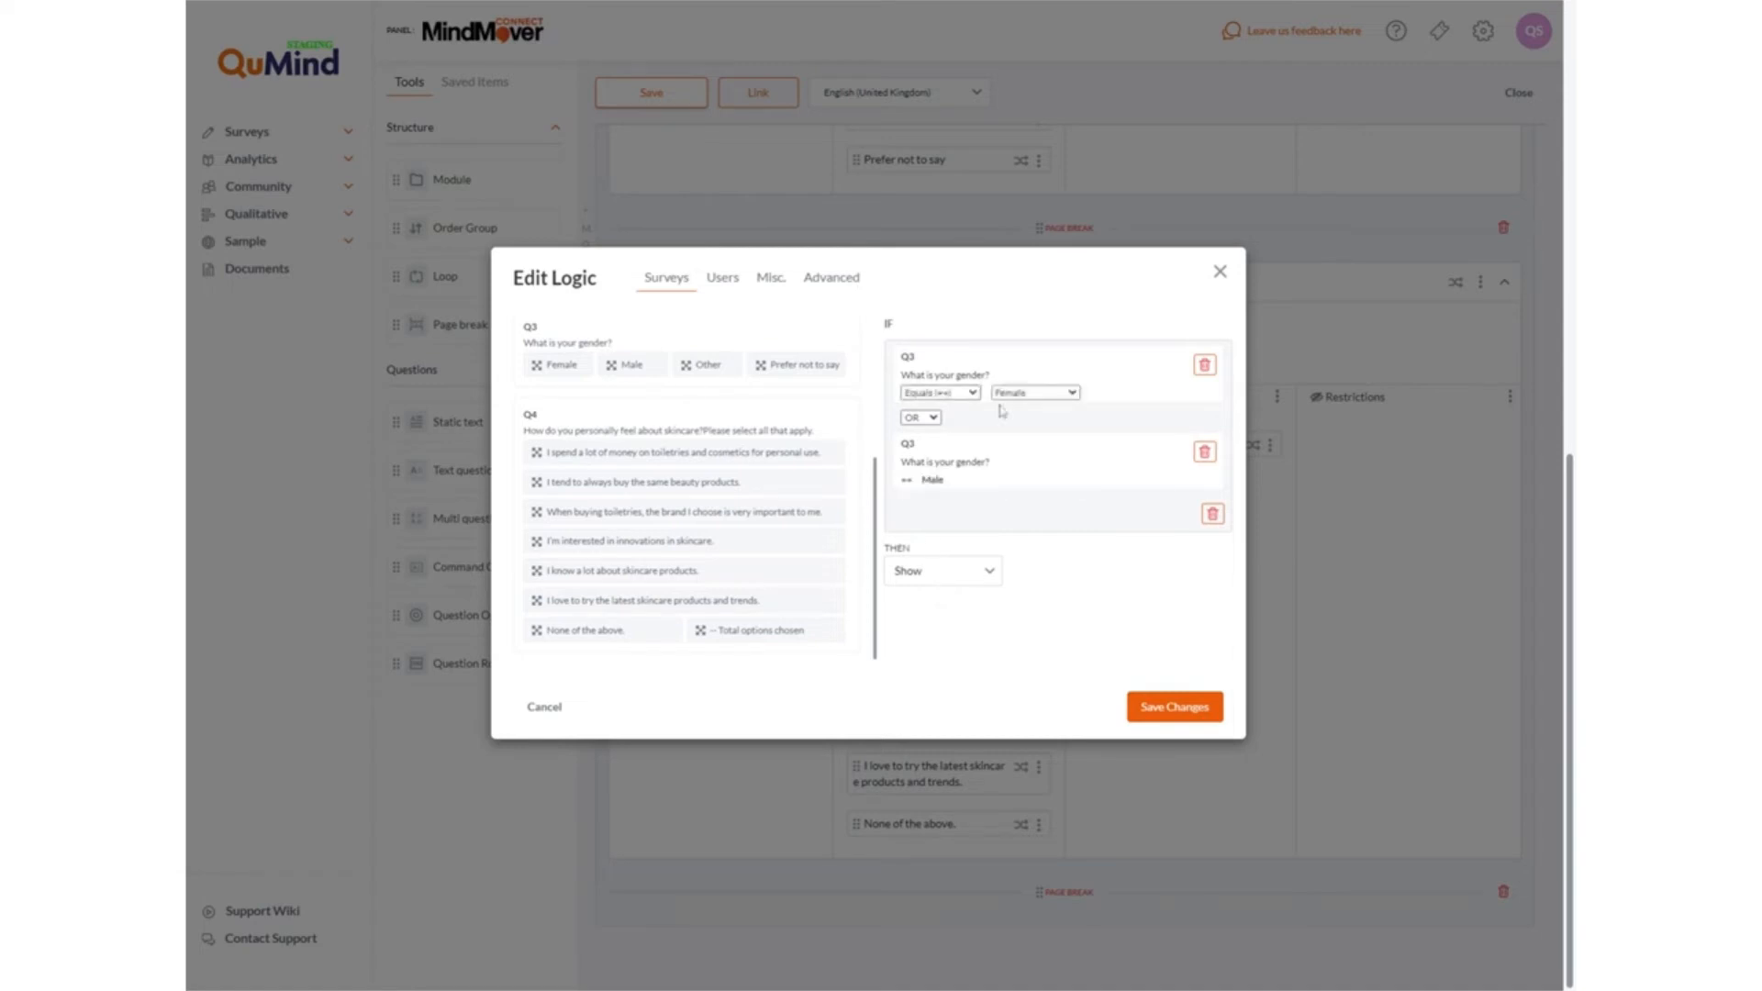
click(923, 587)
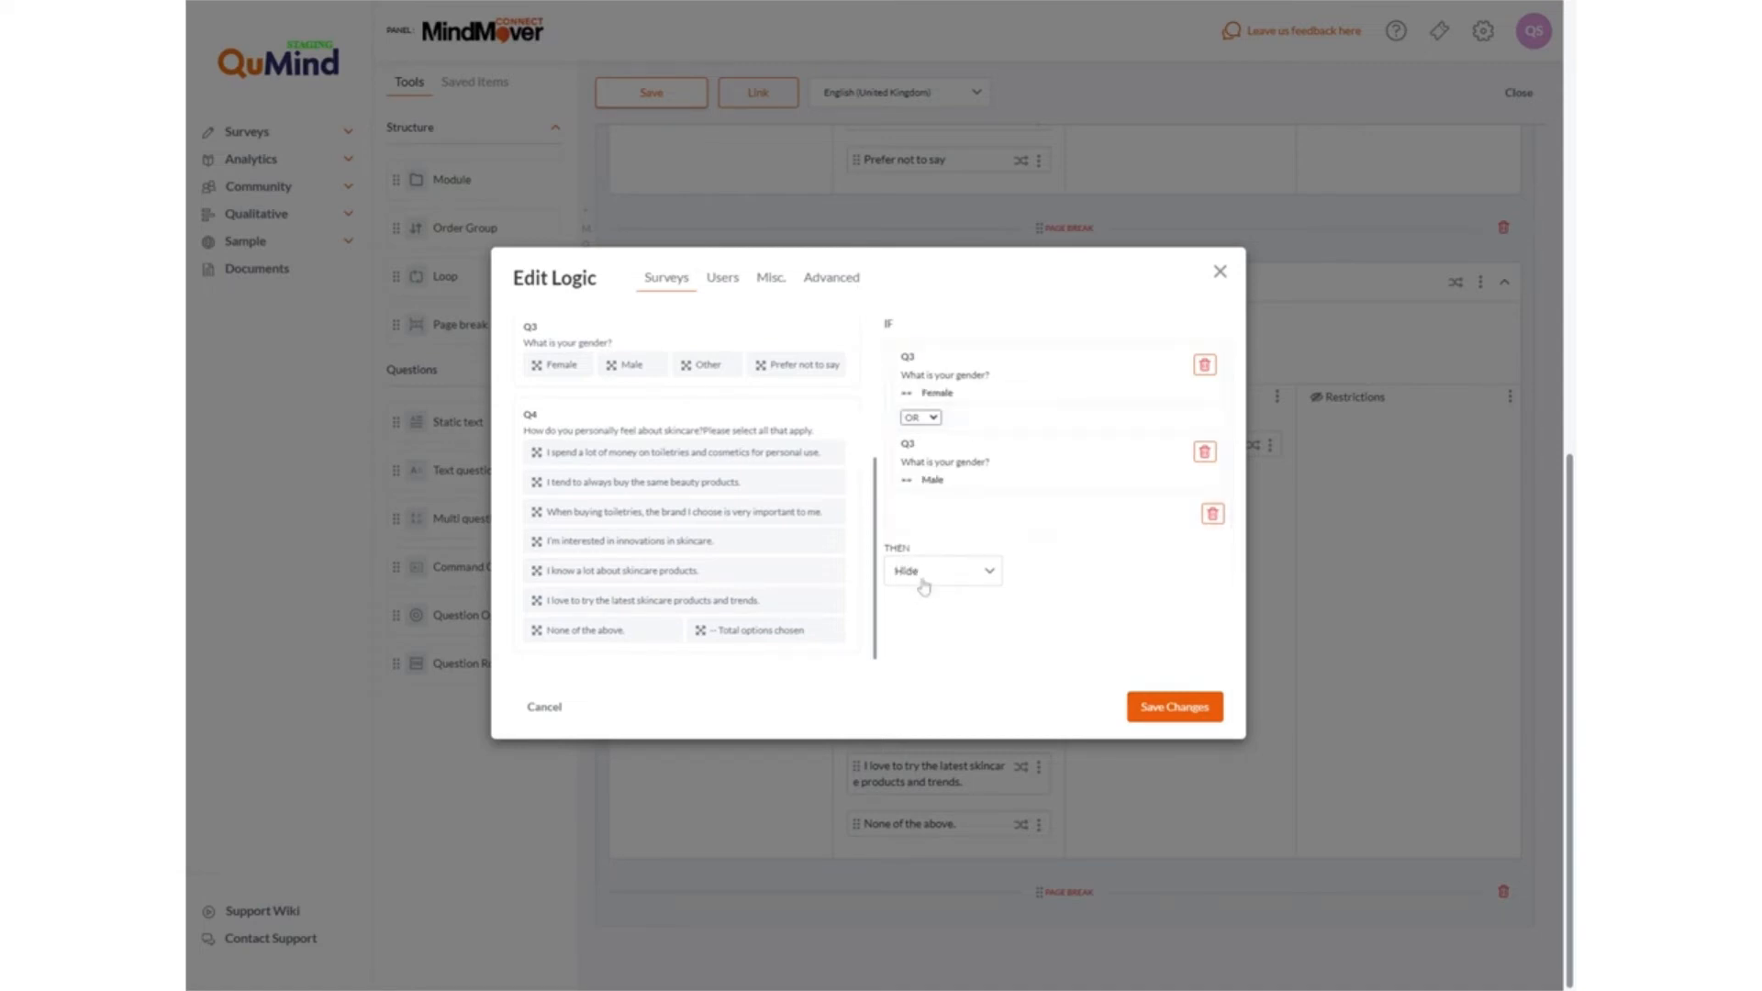
click(924, 592)
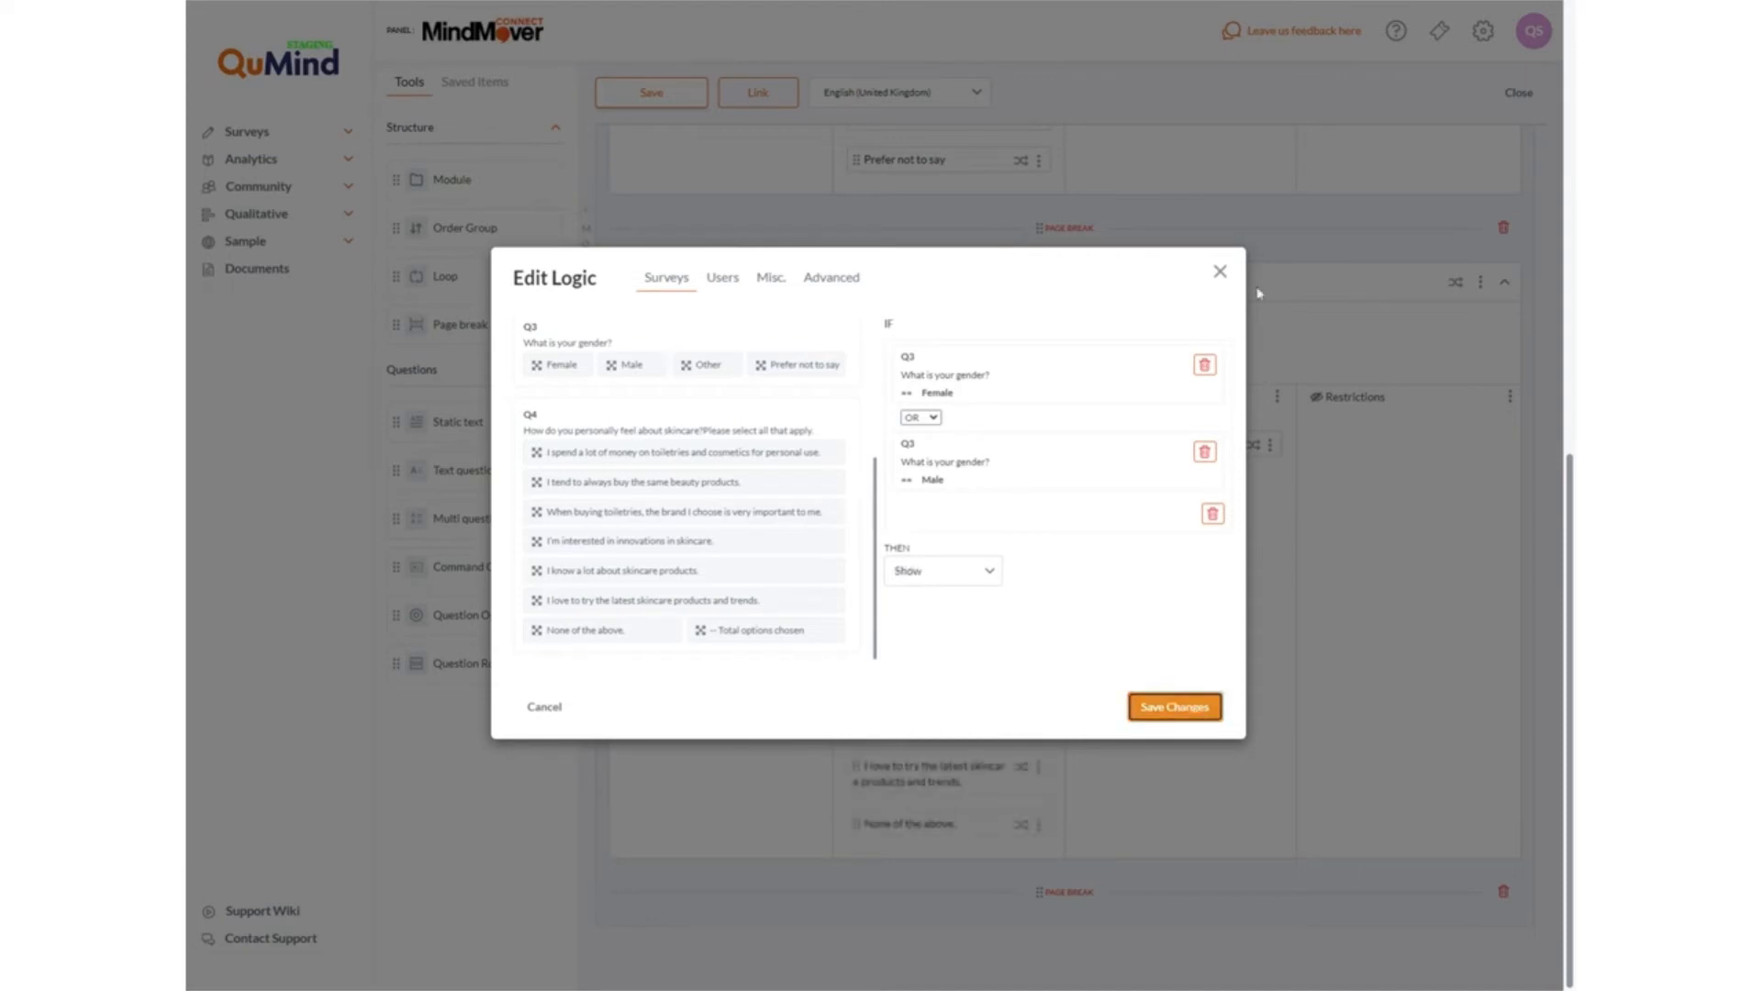
click(1220, 273)
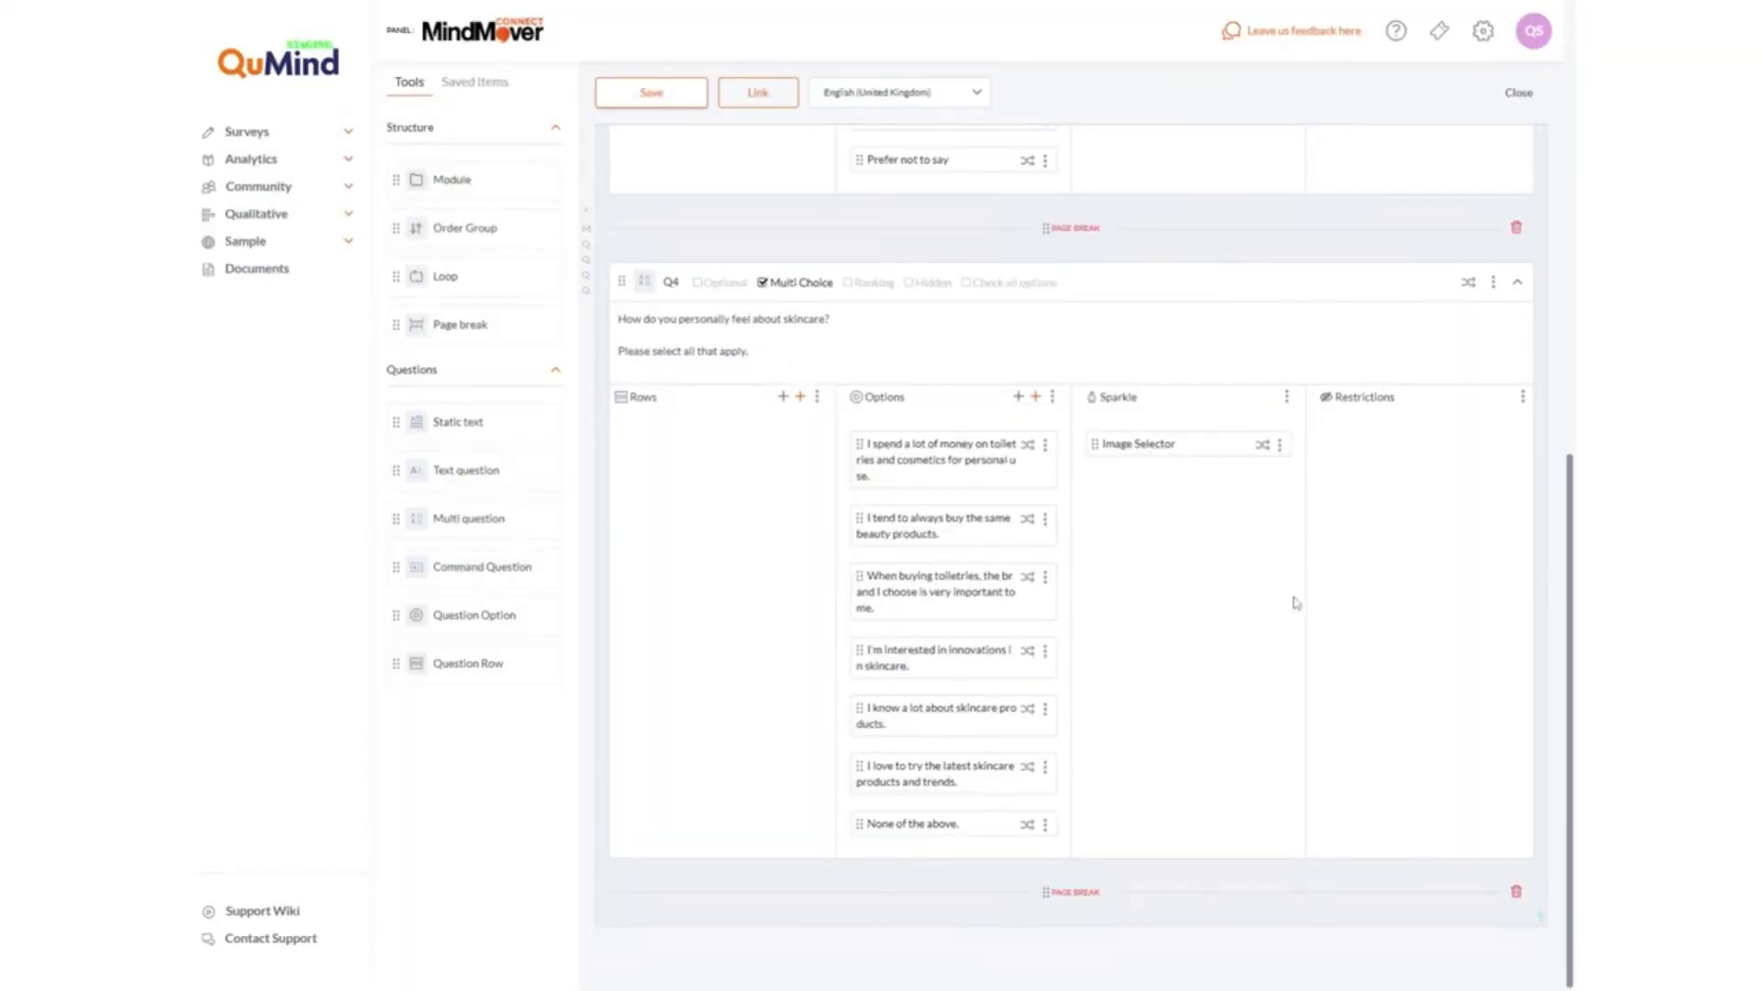
- Save the survey and launch it through an Adhoc test link
scroll(1292, 603, up, 15)
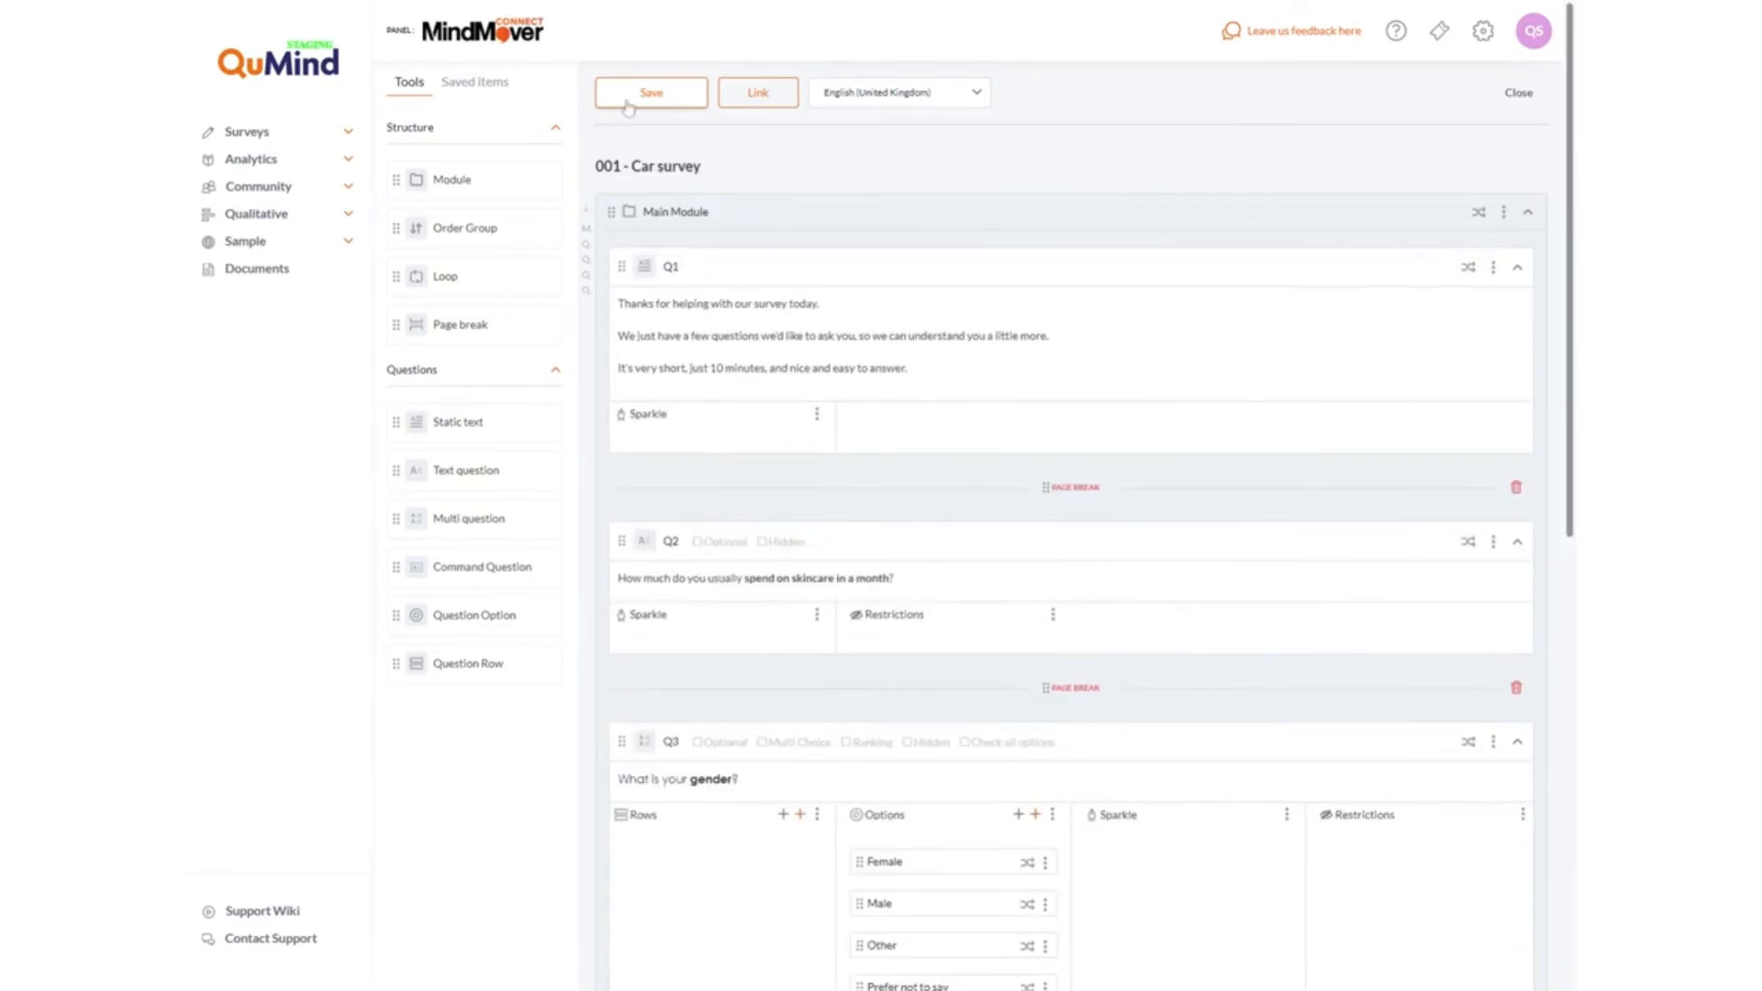
click(627, 102)
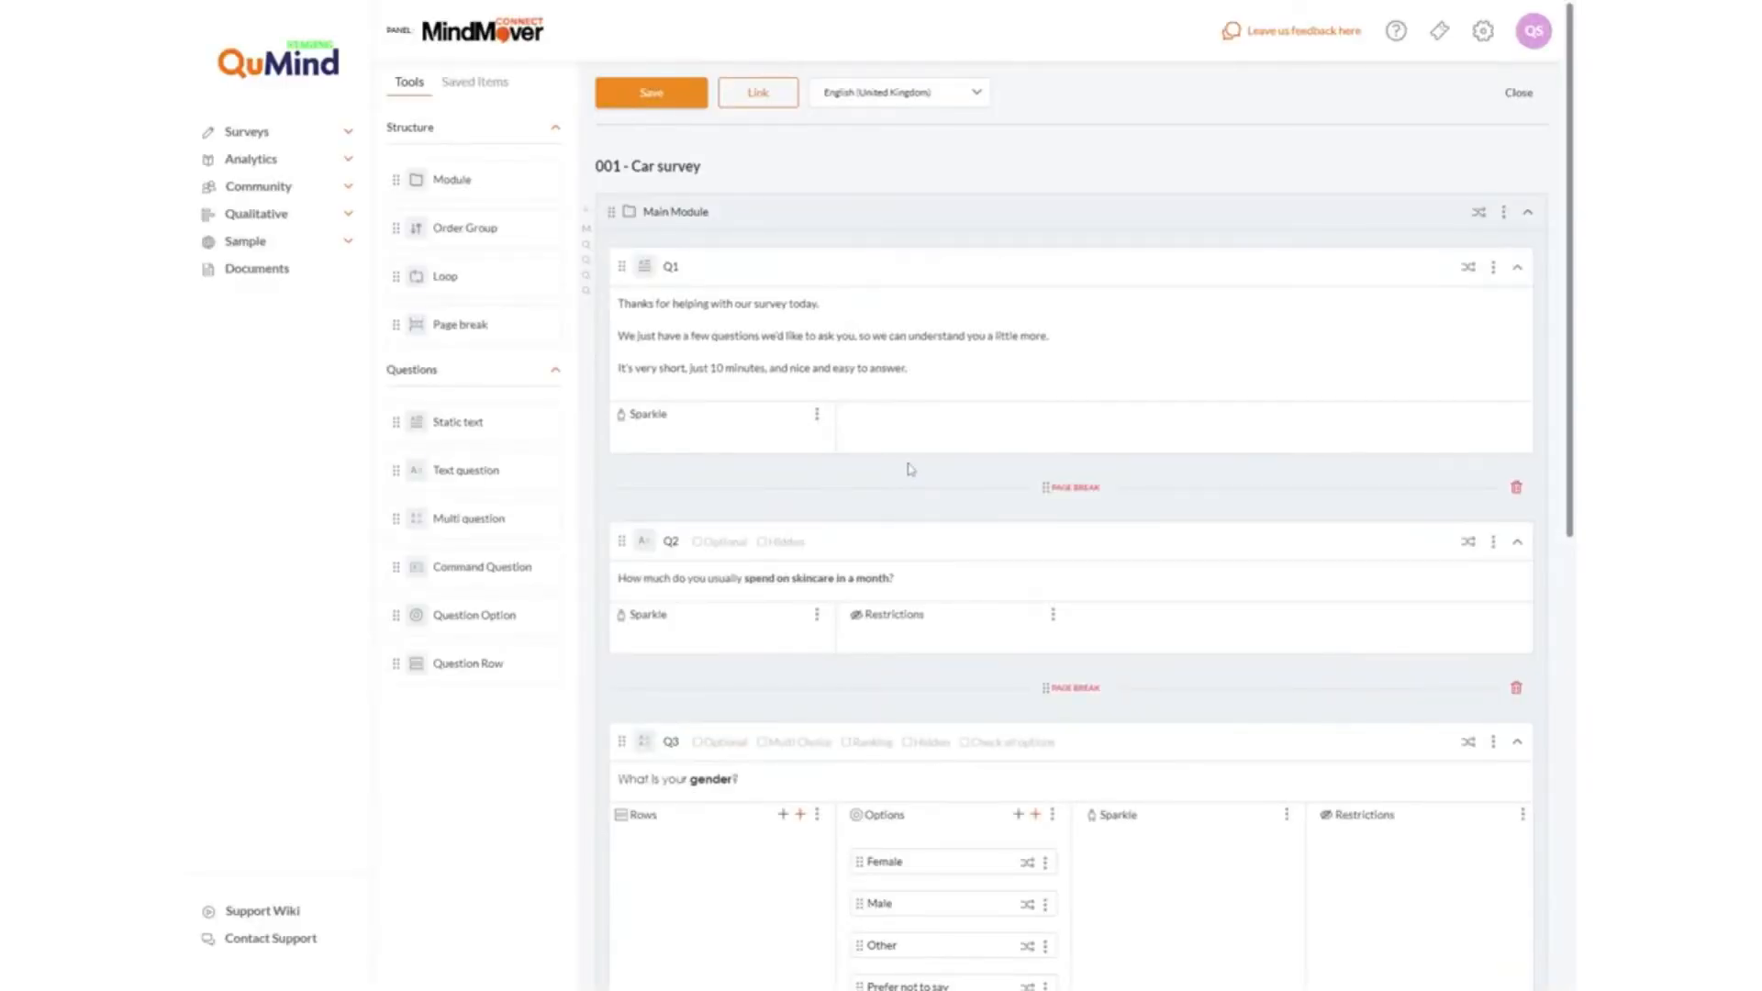
click(776, 101)
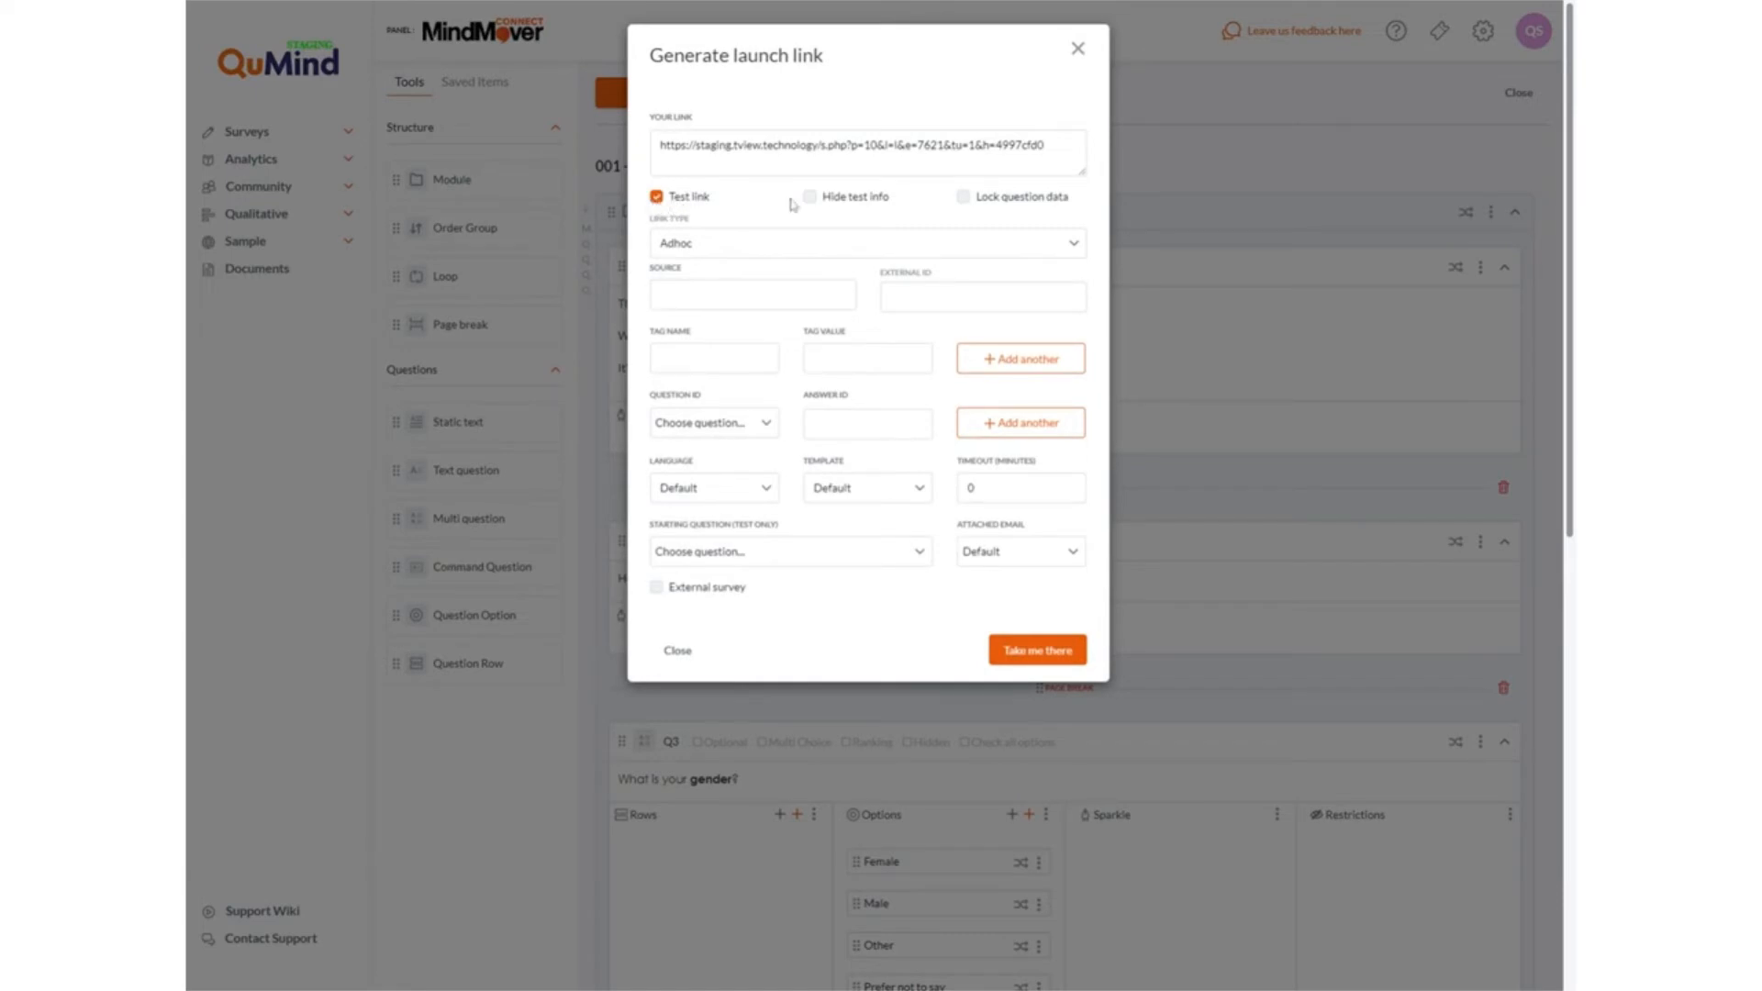
click(1033, 658)
click(1038, 650)
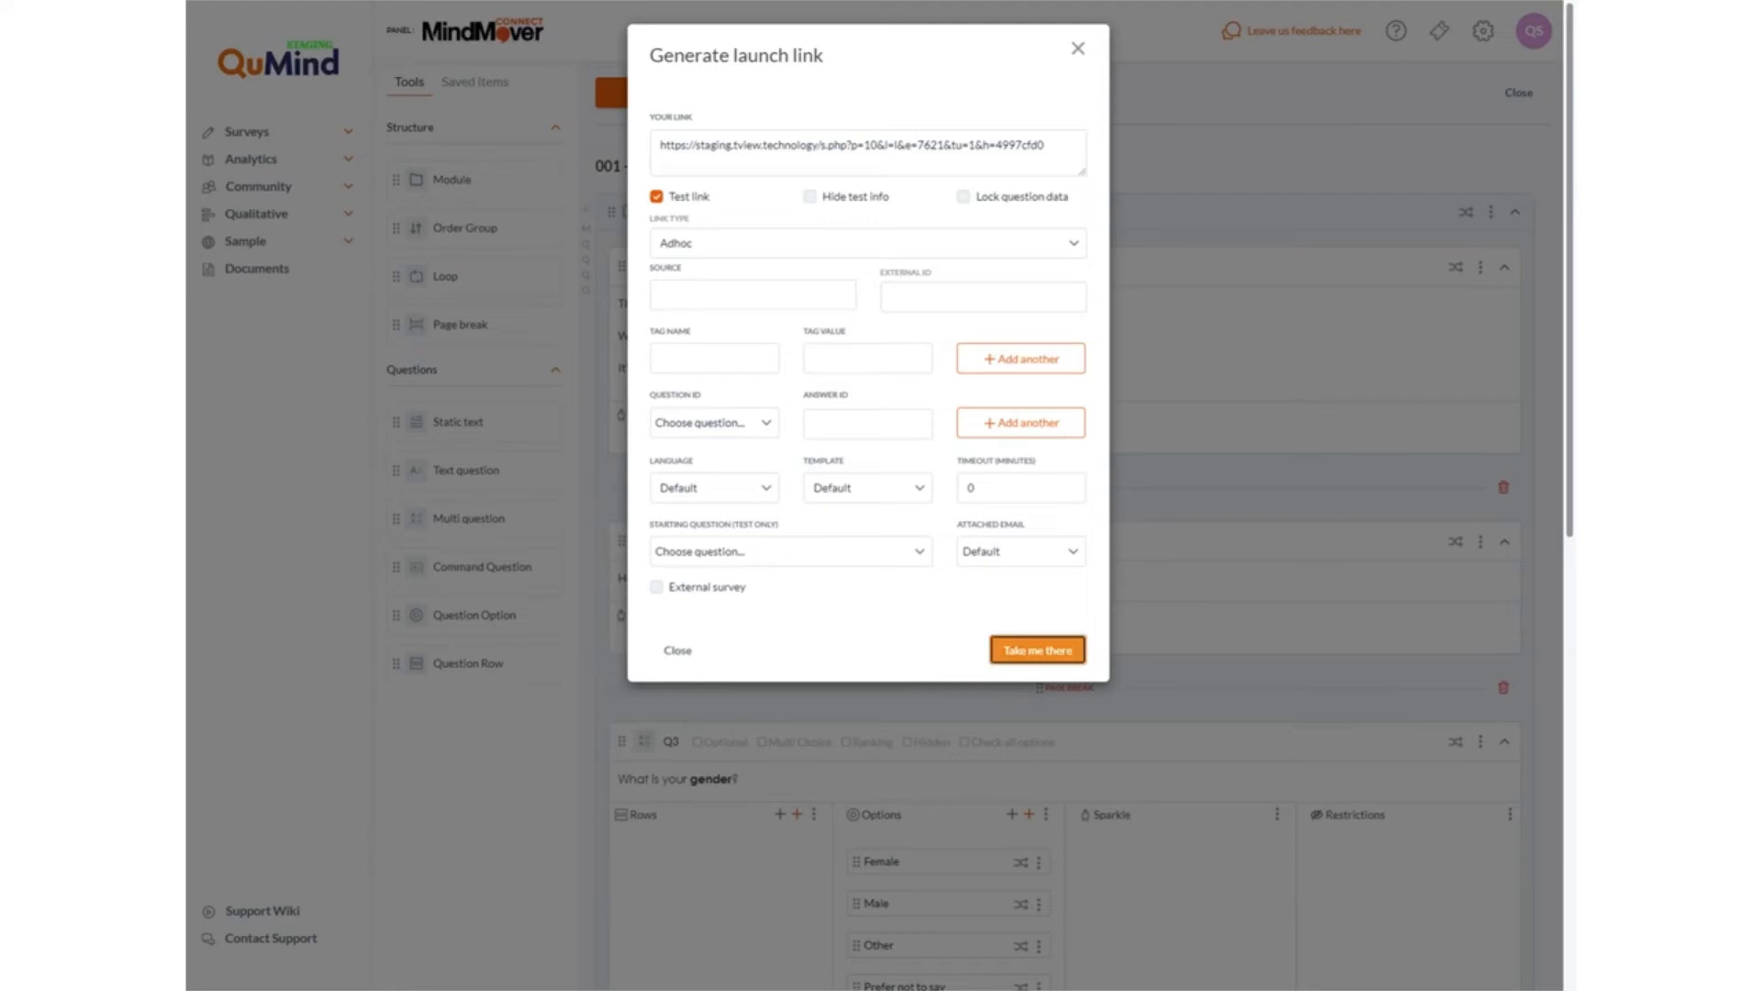
click(679, 653)
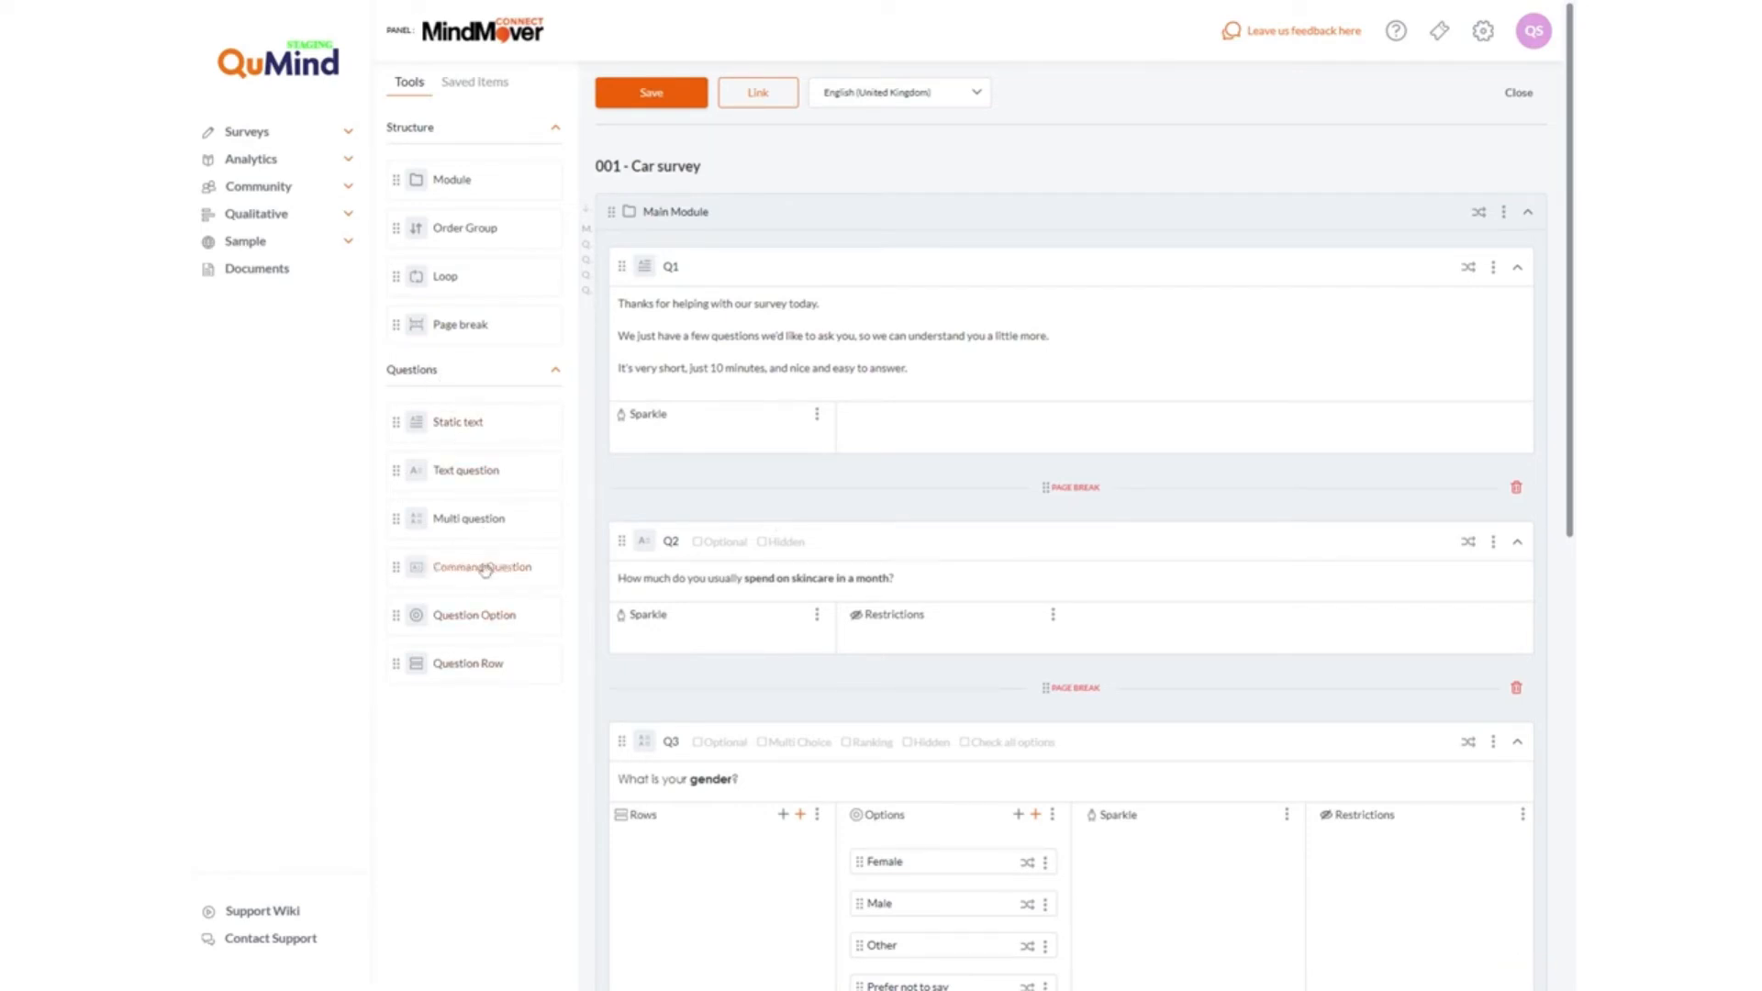
- Examine the commands available for a new command question placed after Q4, and discard the question
scroll(813, 689, down, 9)
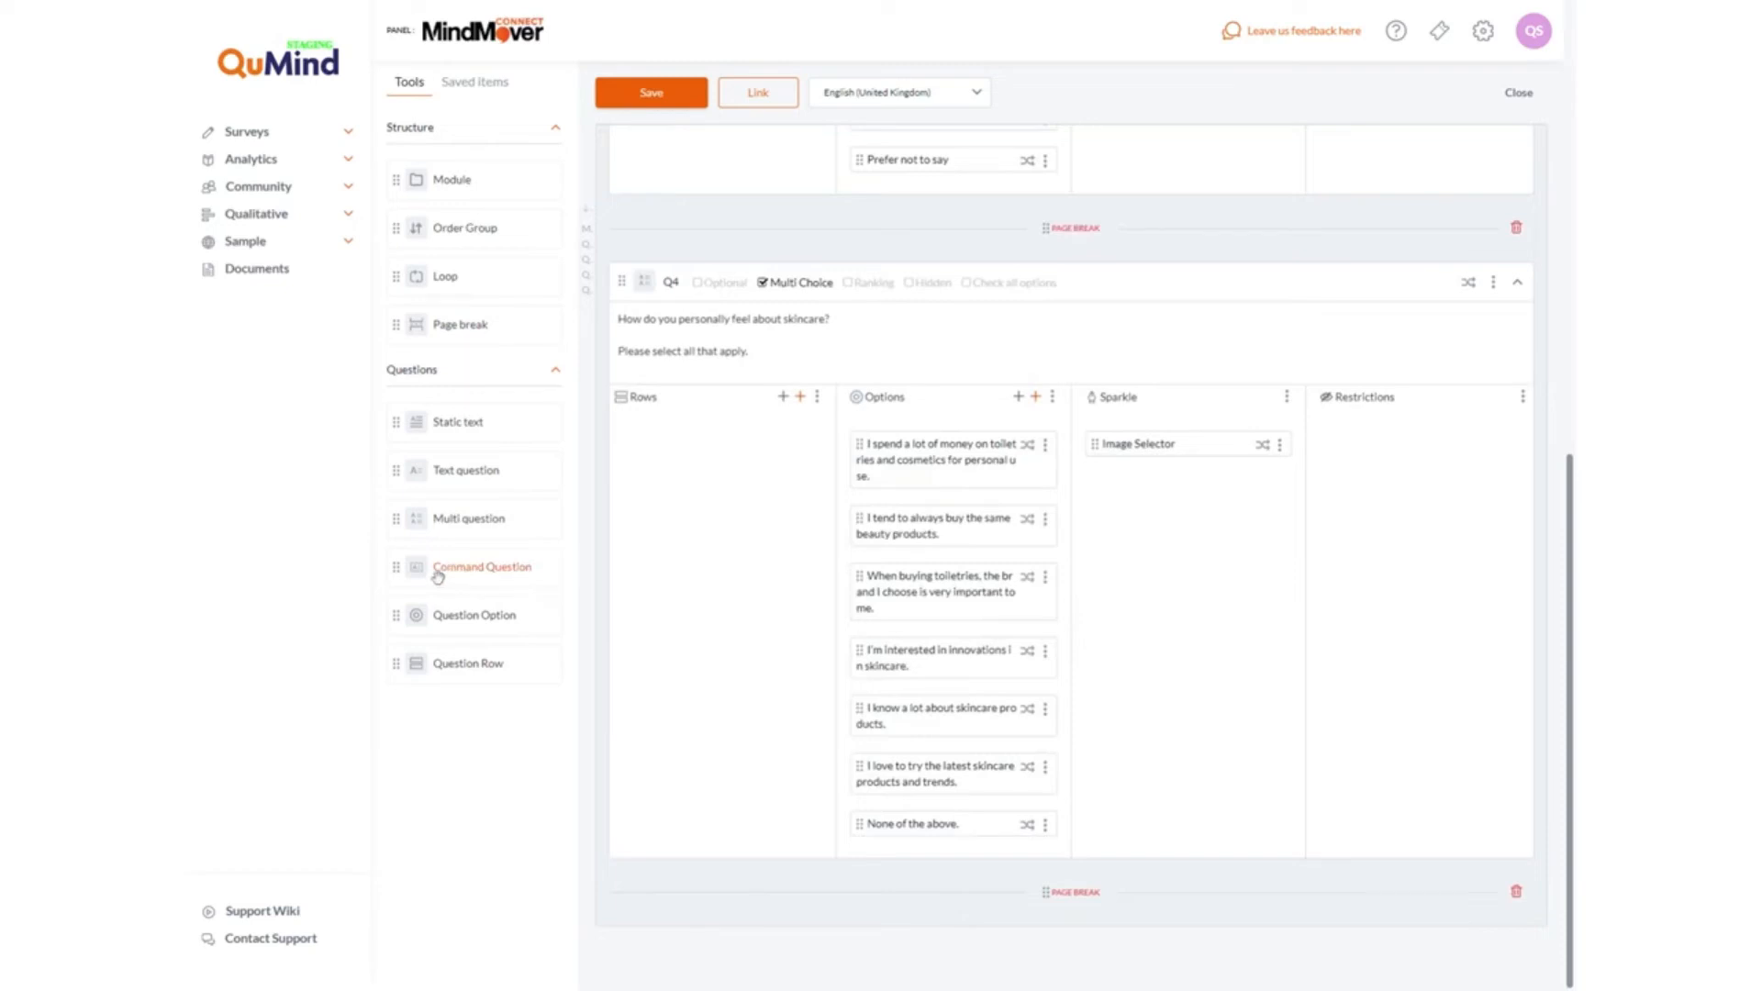
drag(488, 571, 1116, 910)
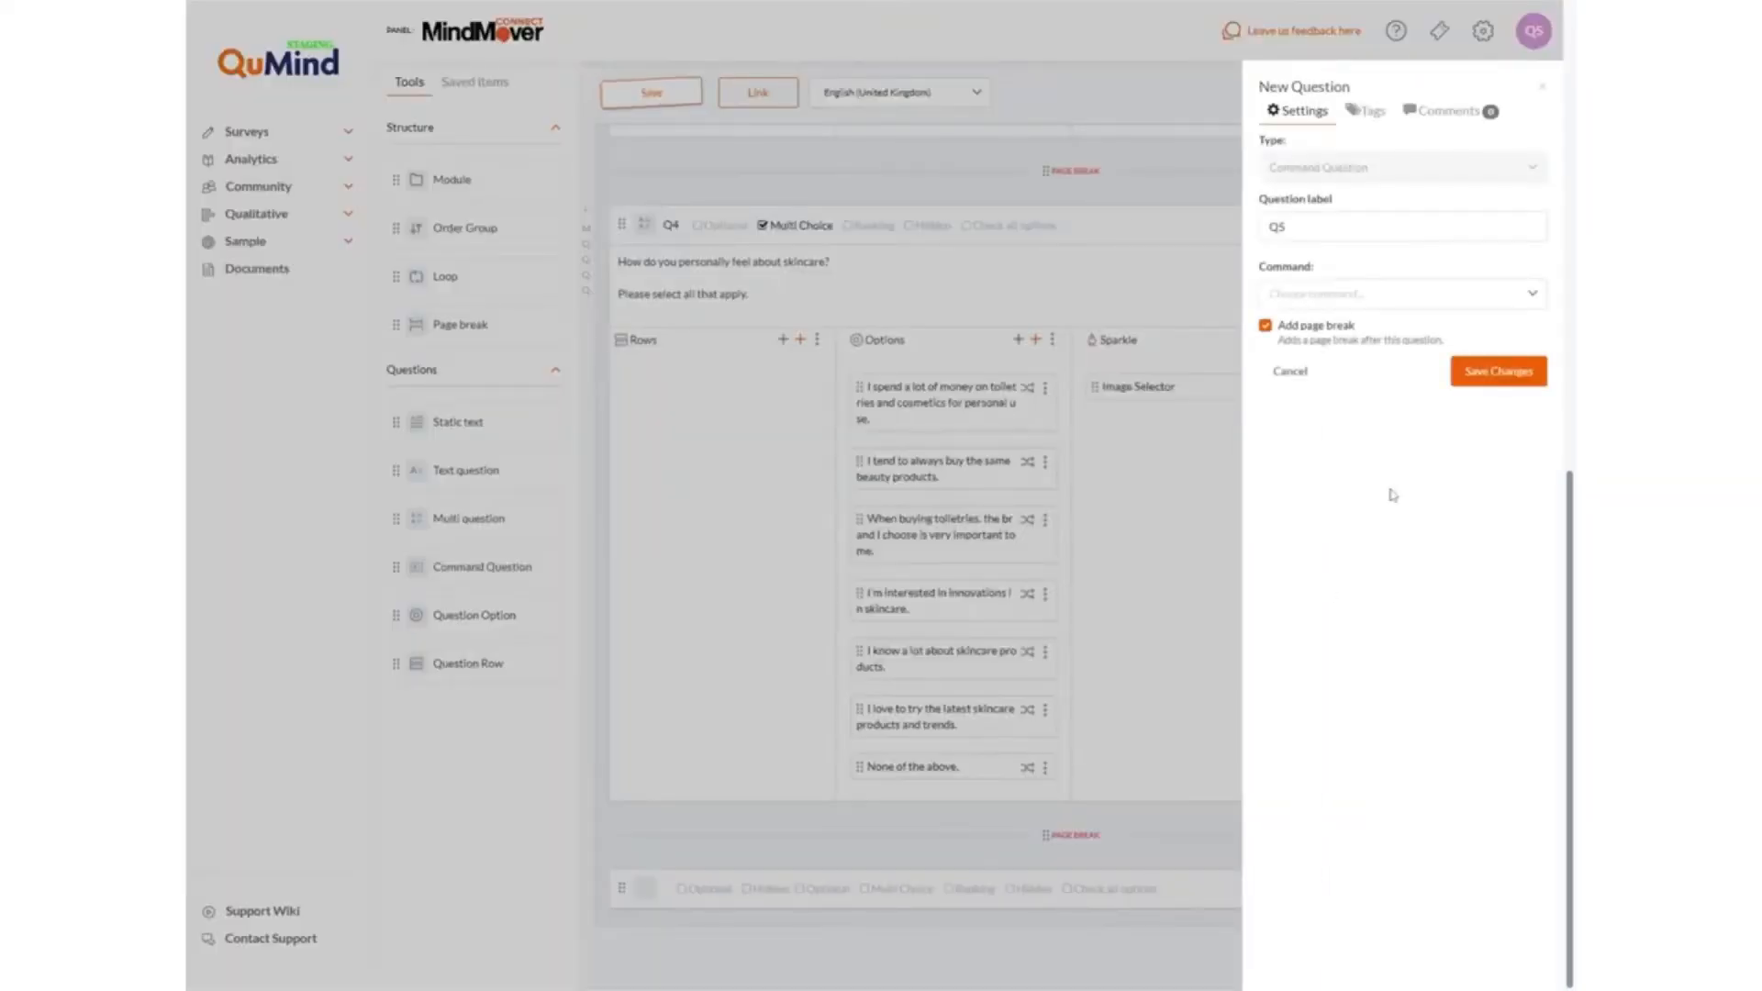
click(1349, 299)
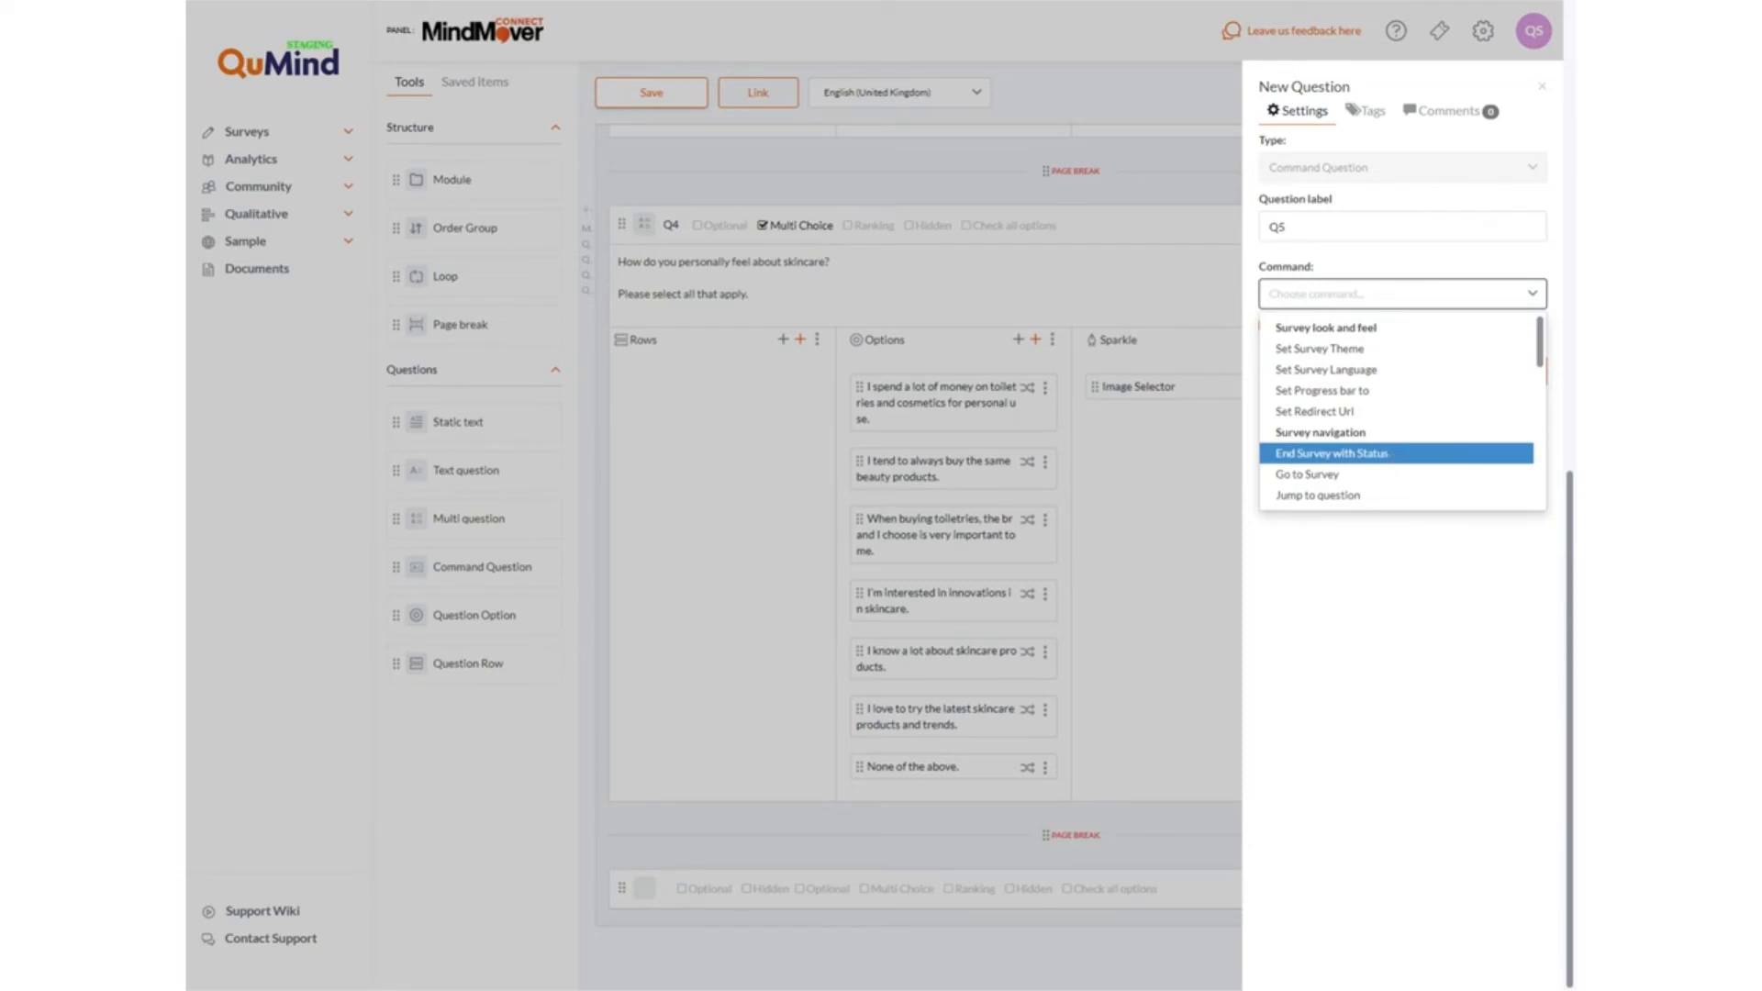
scroll(1393, 459, down, 2)
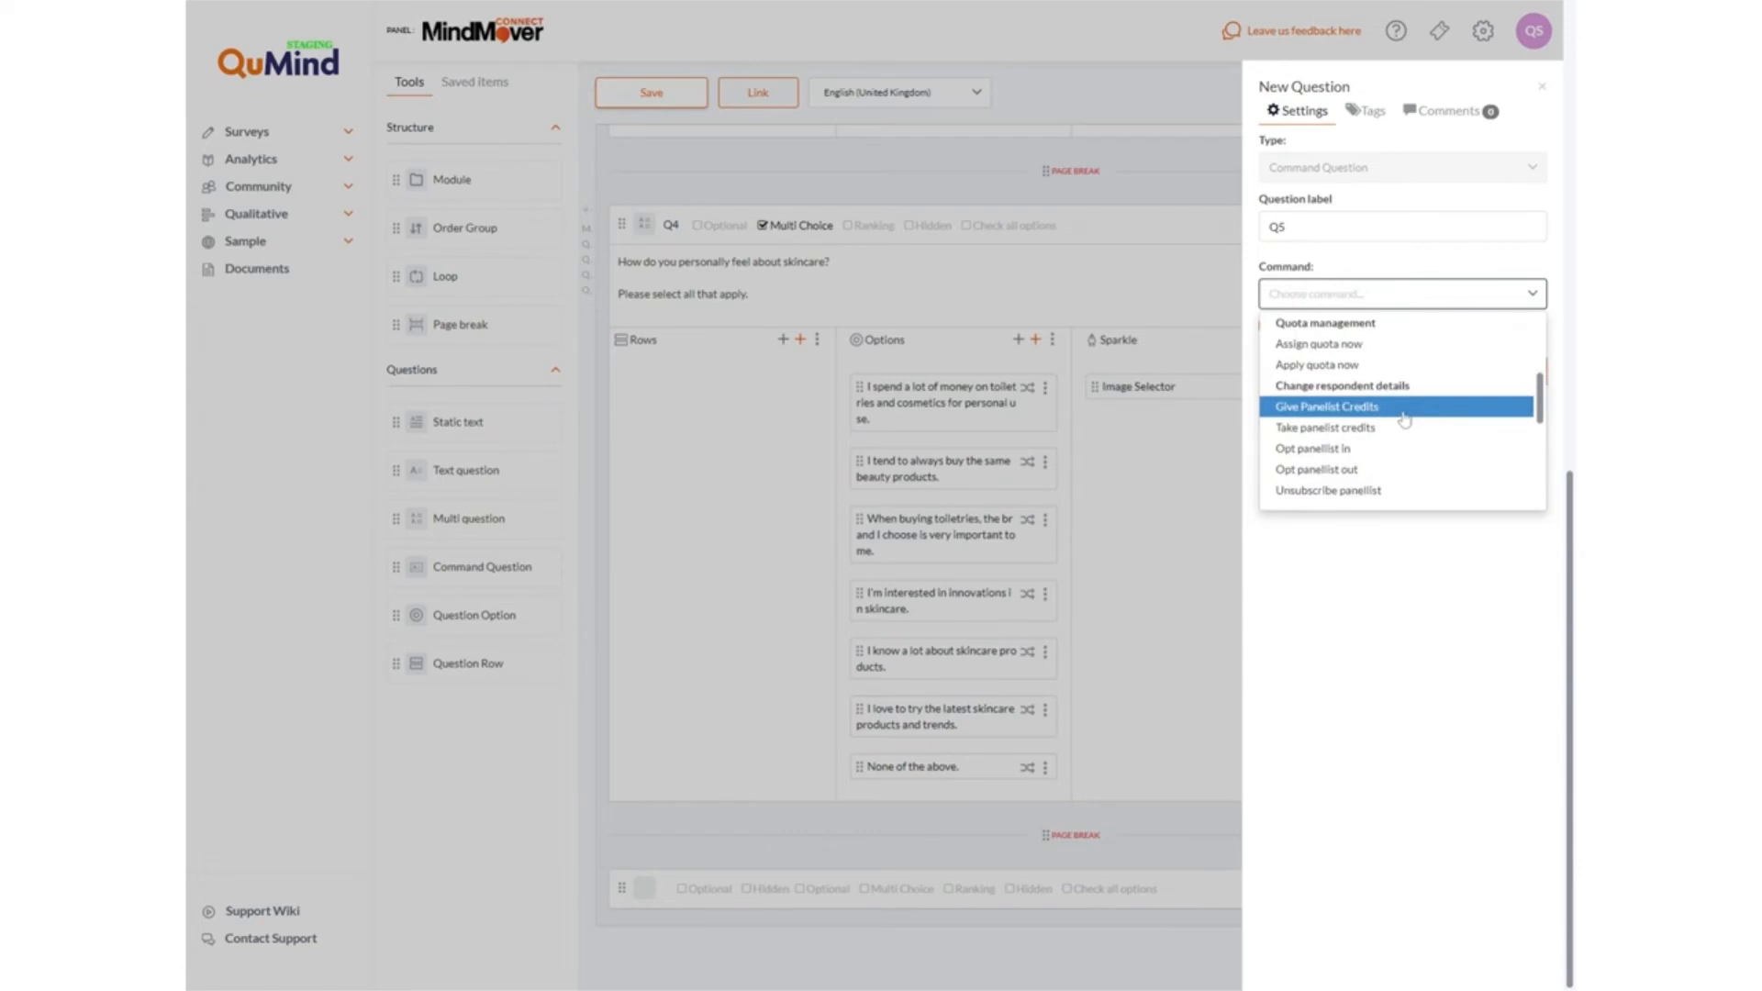
scroll(1404, 419, down, 1)
scroll(1404, 420, down, 3)
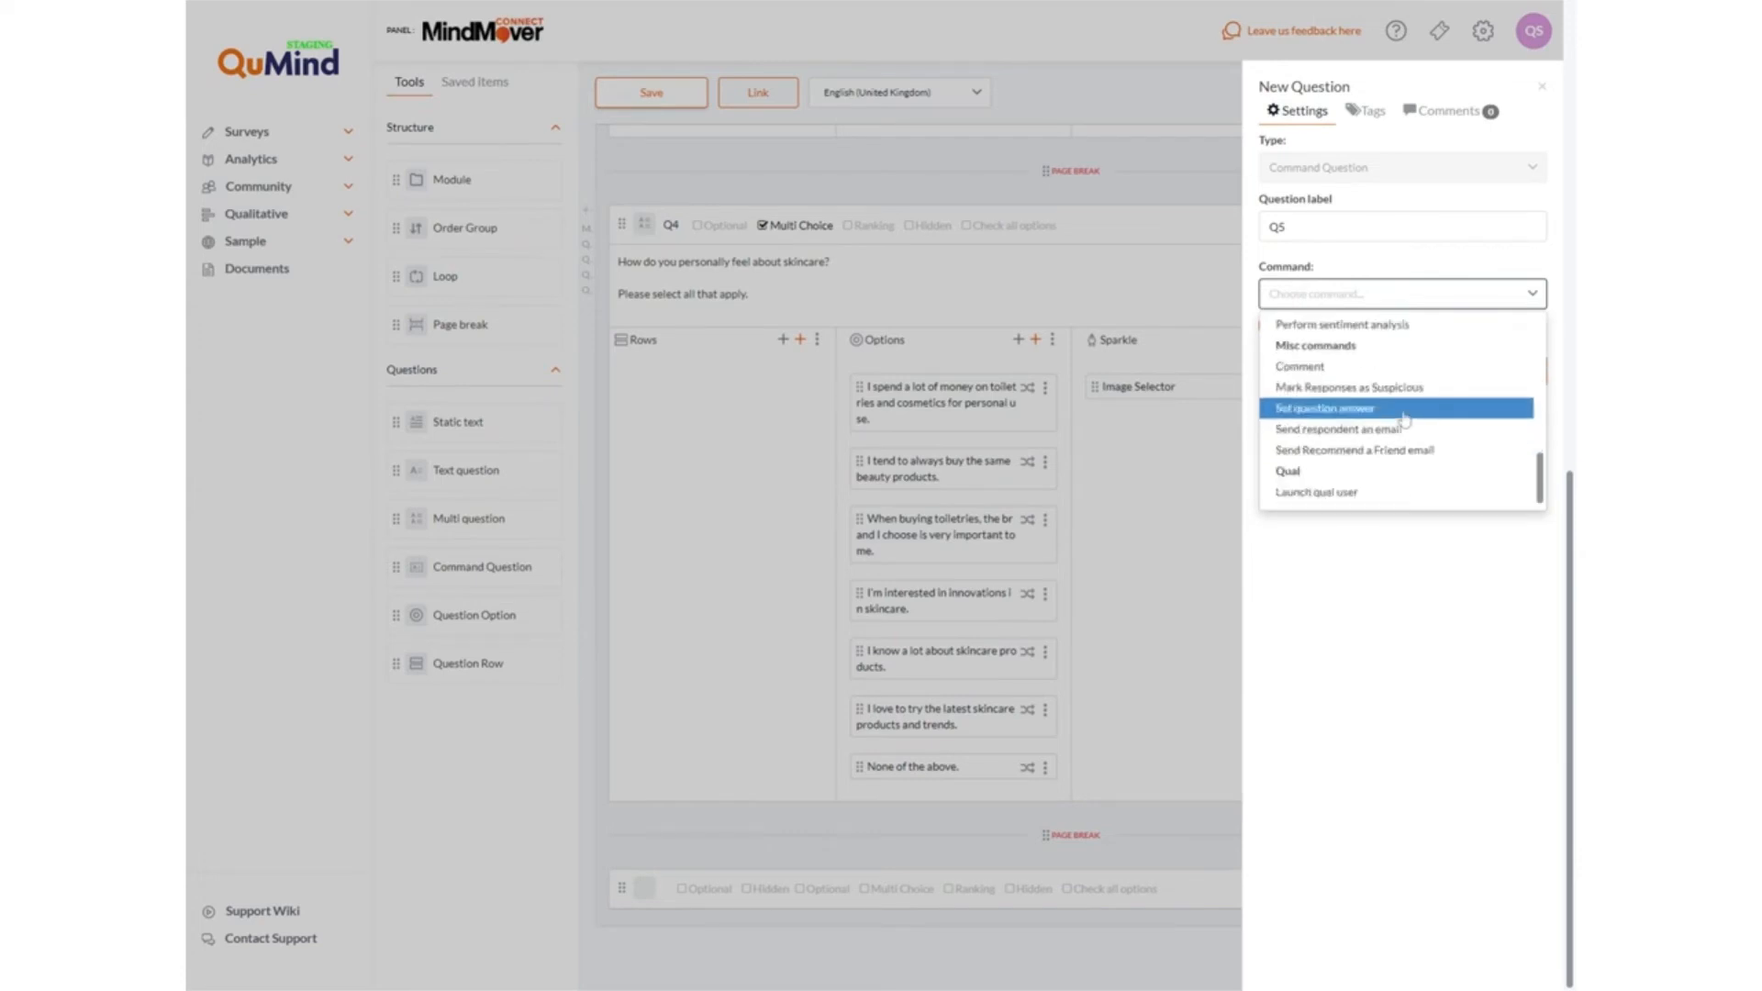
click(1412, 680)
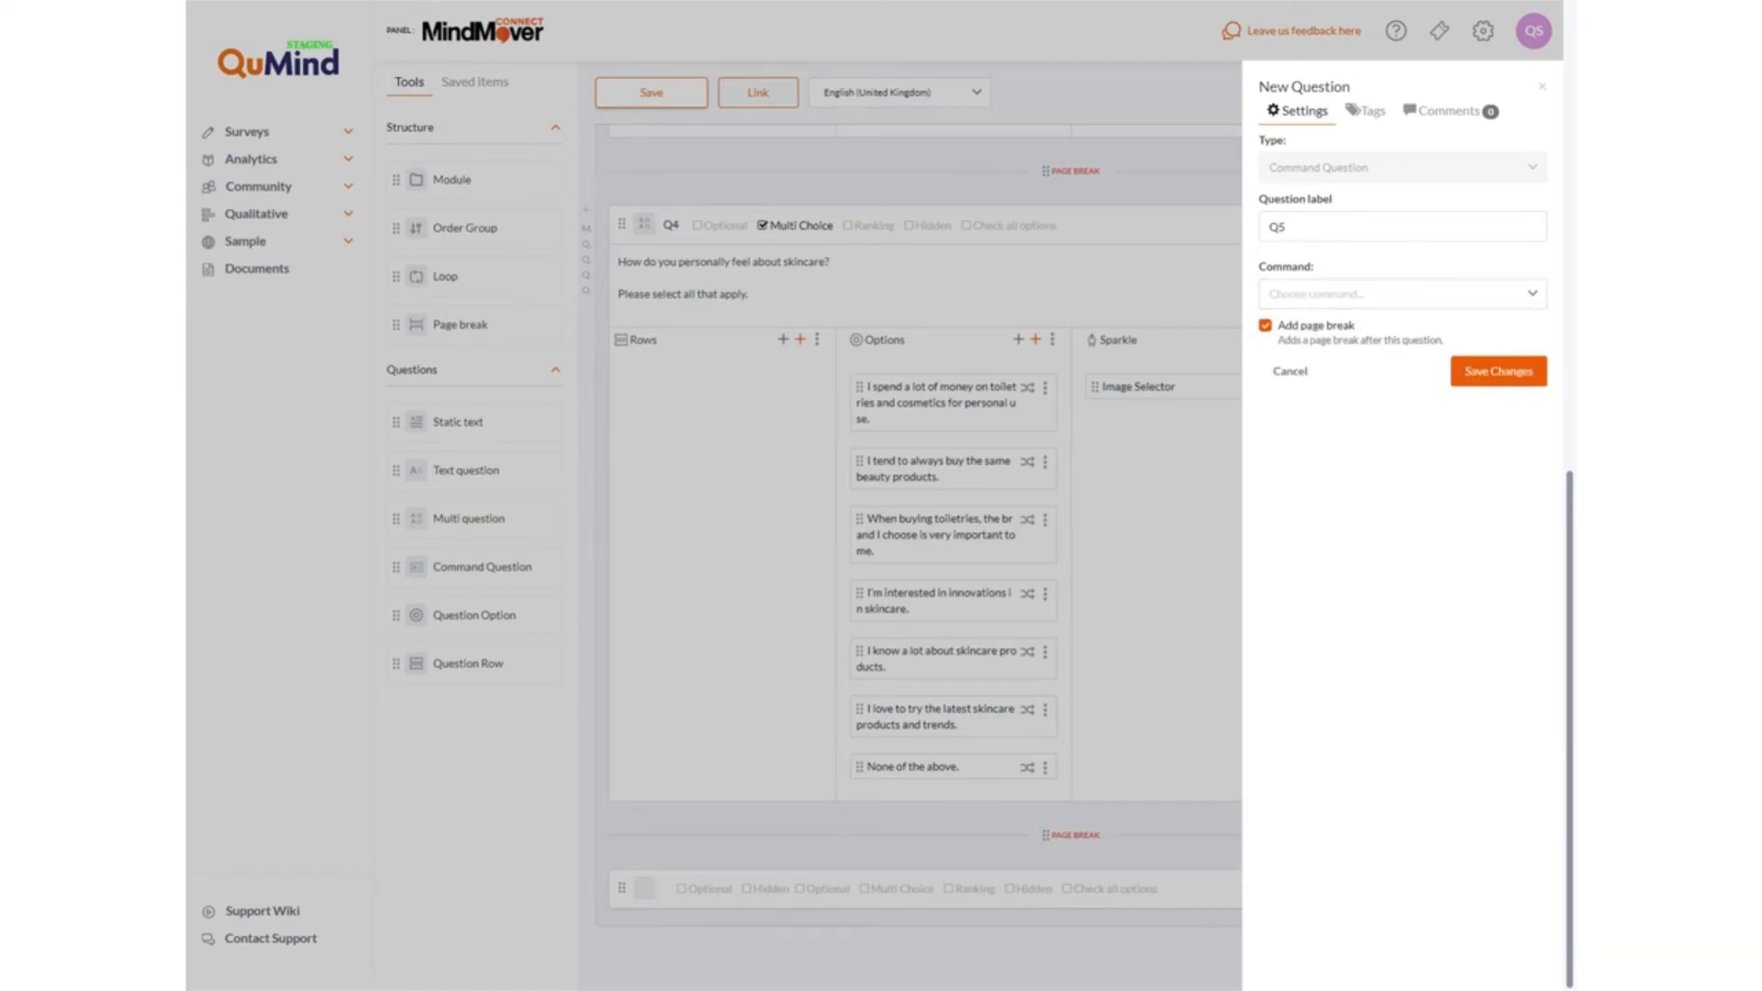
click(1544, 88)
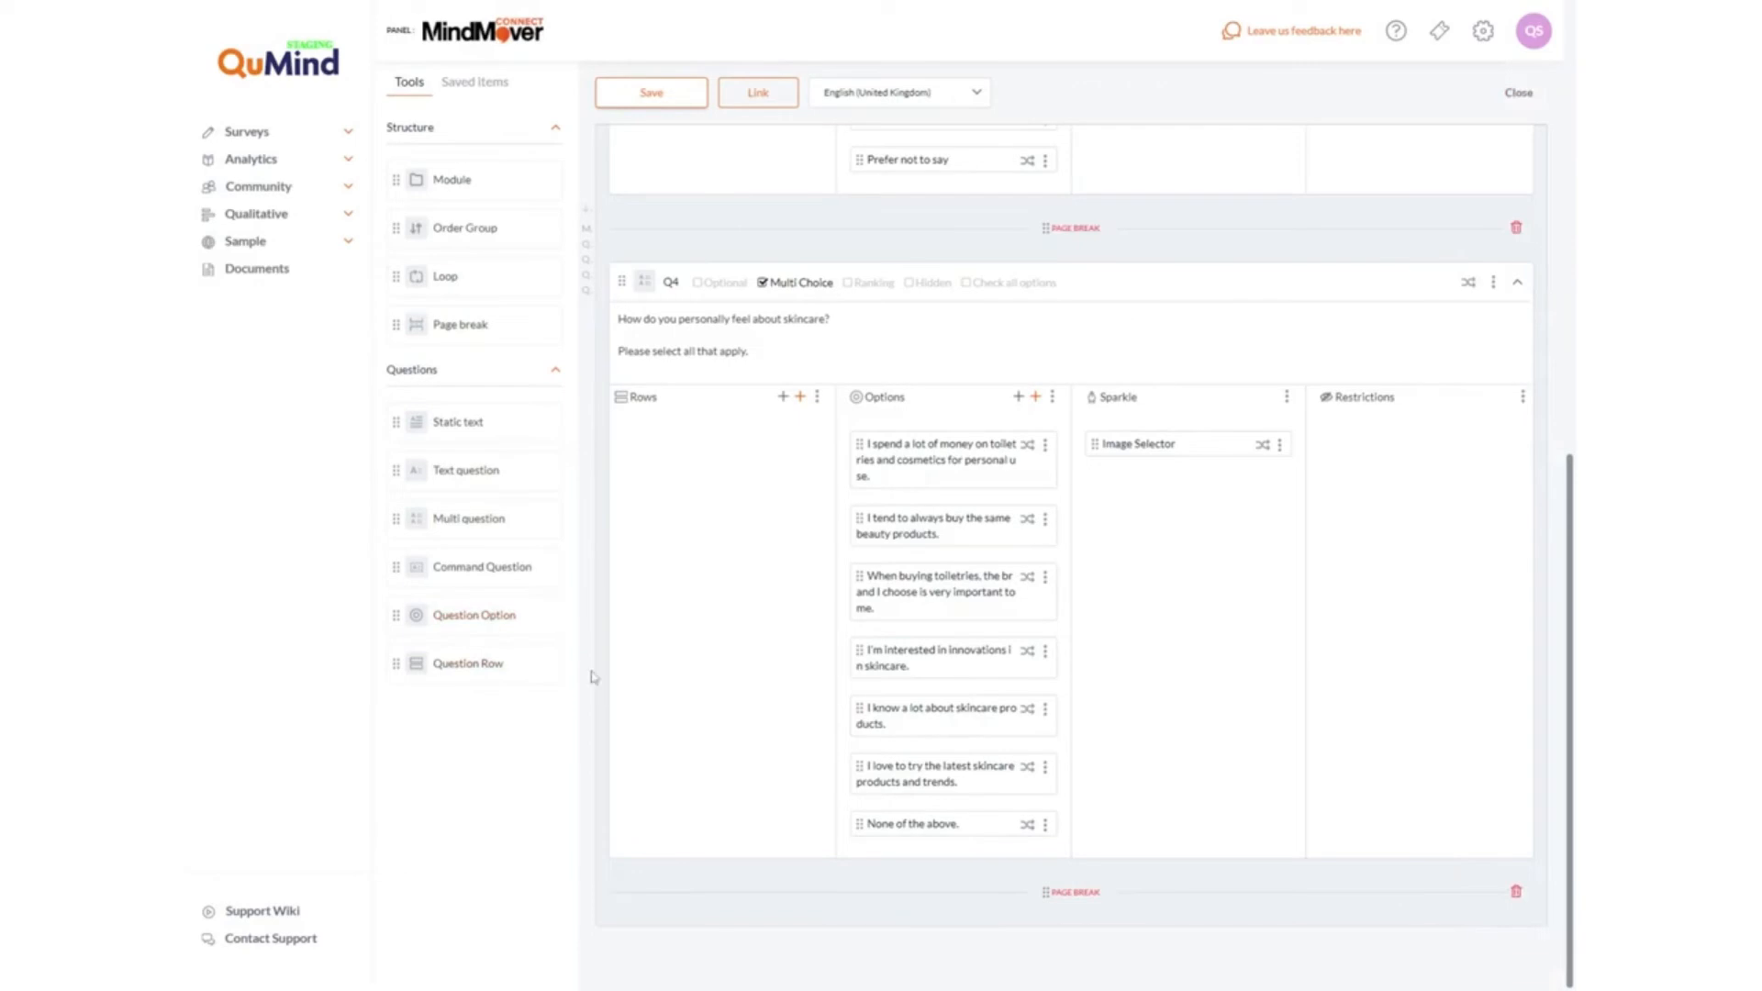
- Add an answer option "Other" at the end of Q4's options
drag(459, 615, 910, 841)
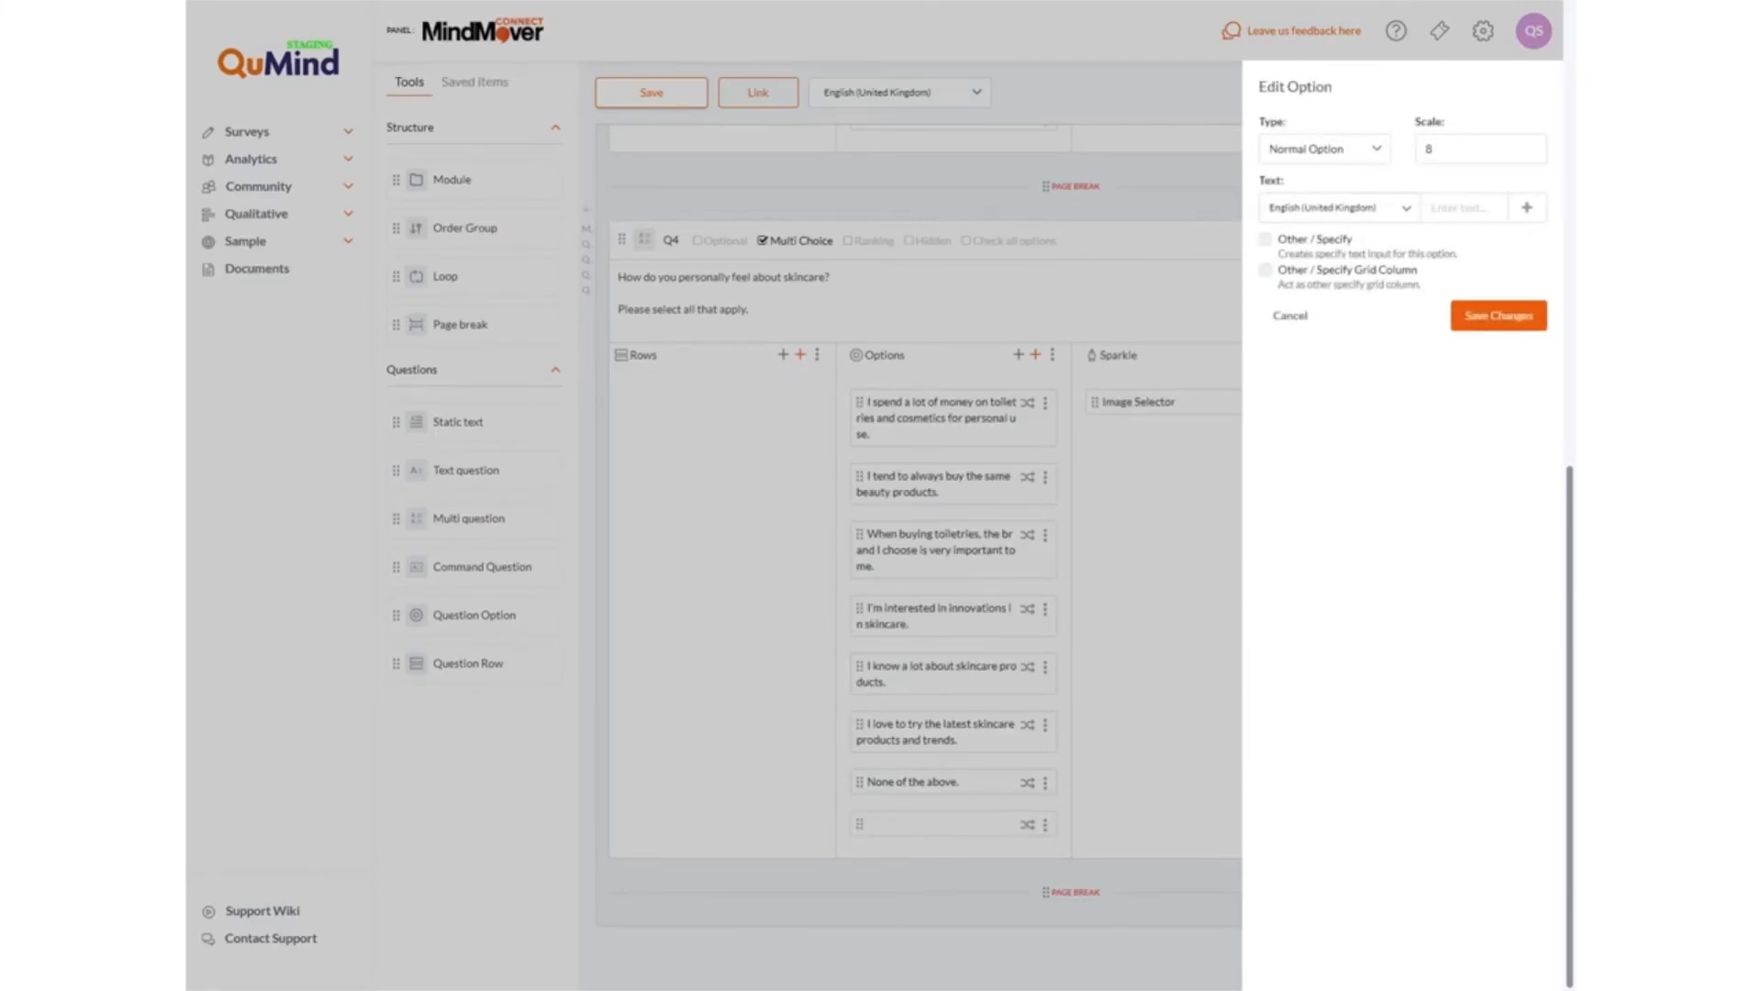
text(Other)
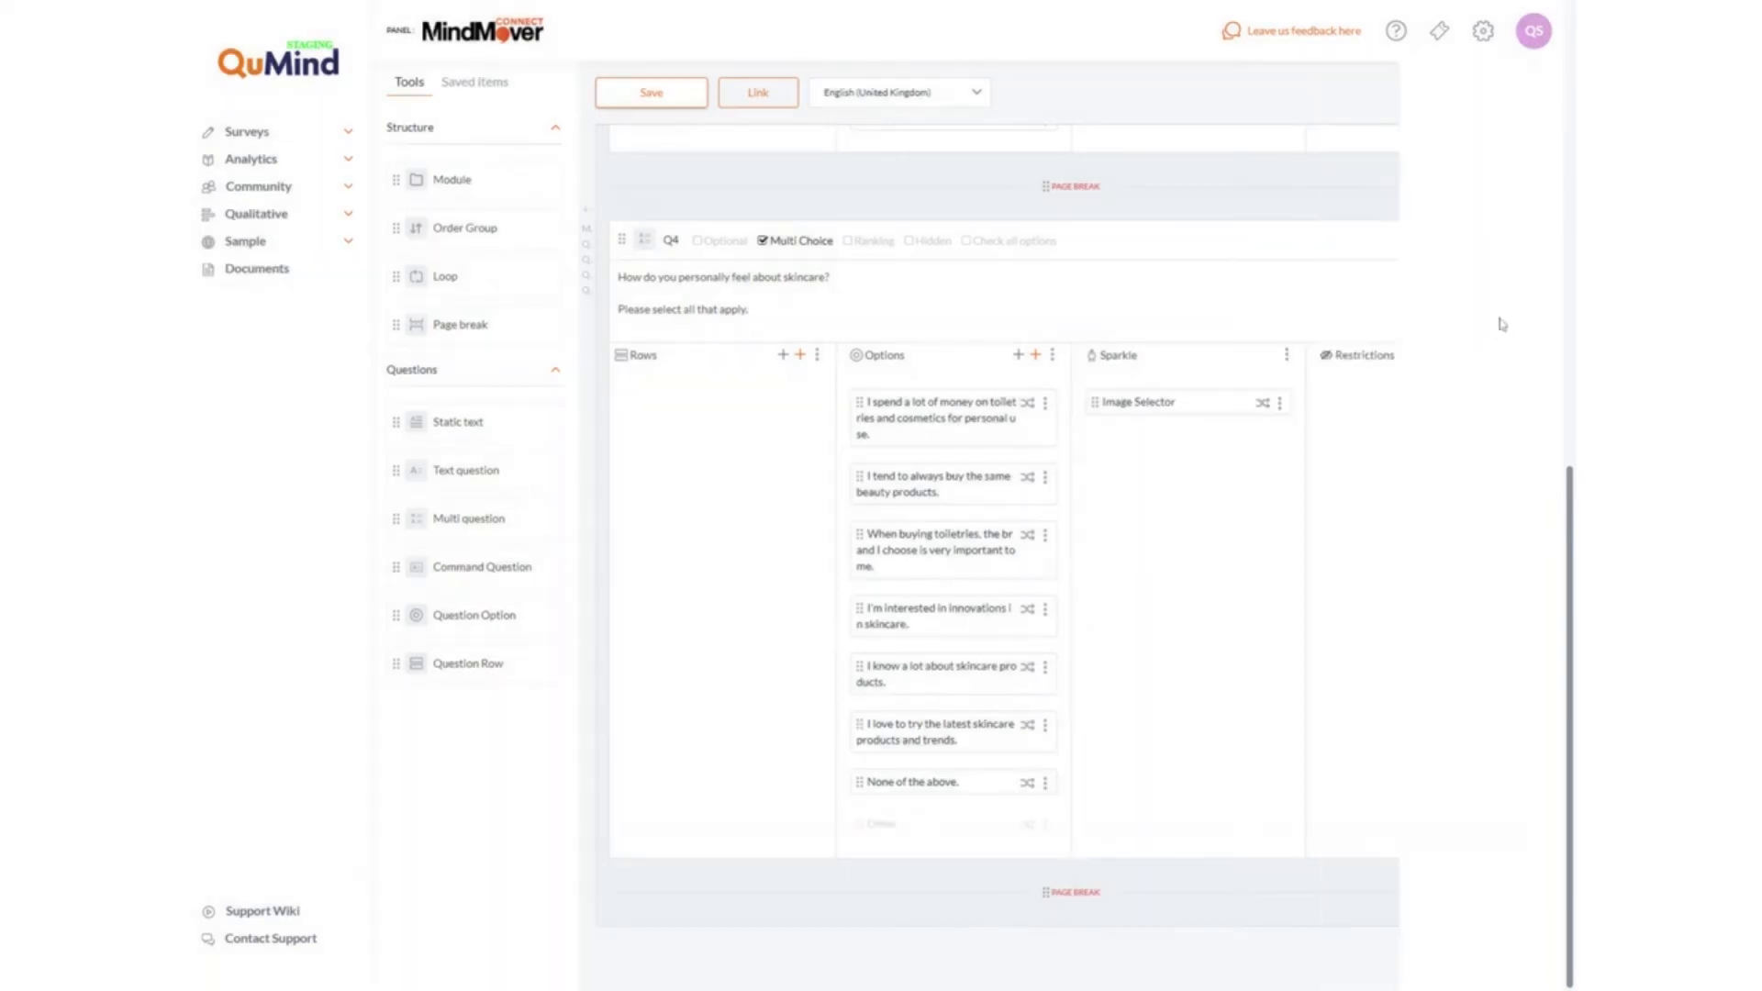
click(1498, 326)
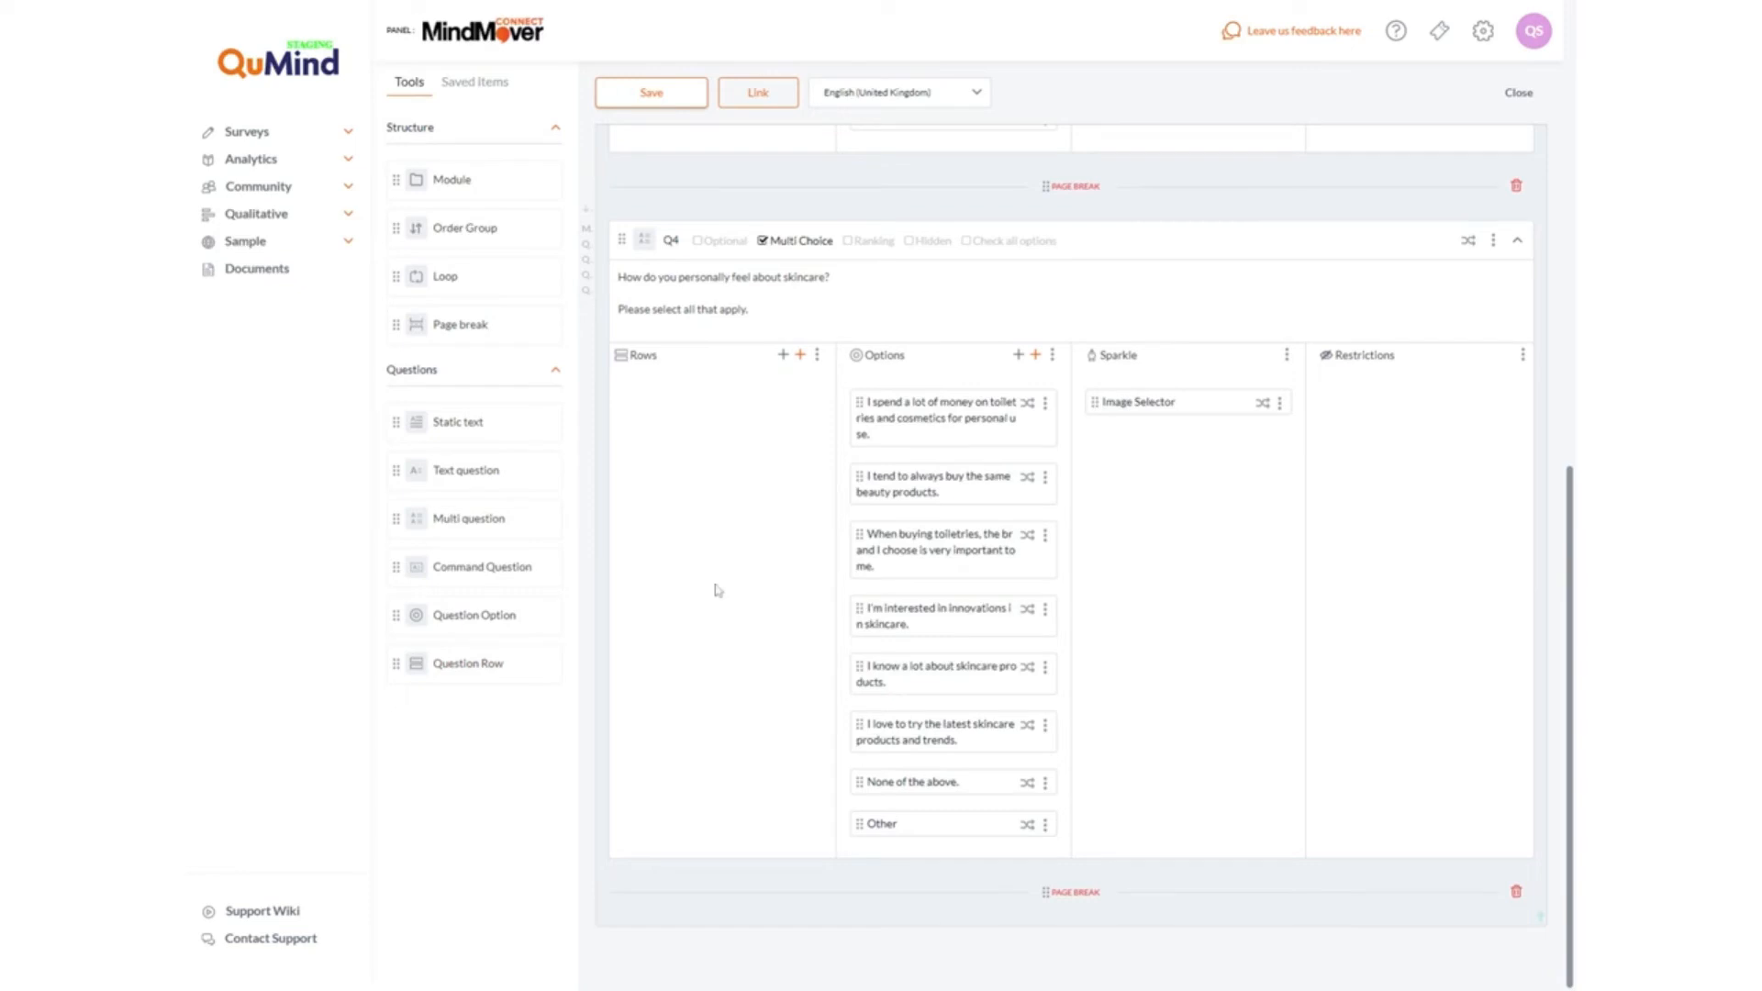
- Add rows A, B, C, D, E and F to Q4 in bulk and save the survey
drag(470, 663, 431, 669)
click(801, 355)
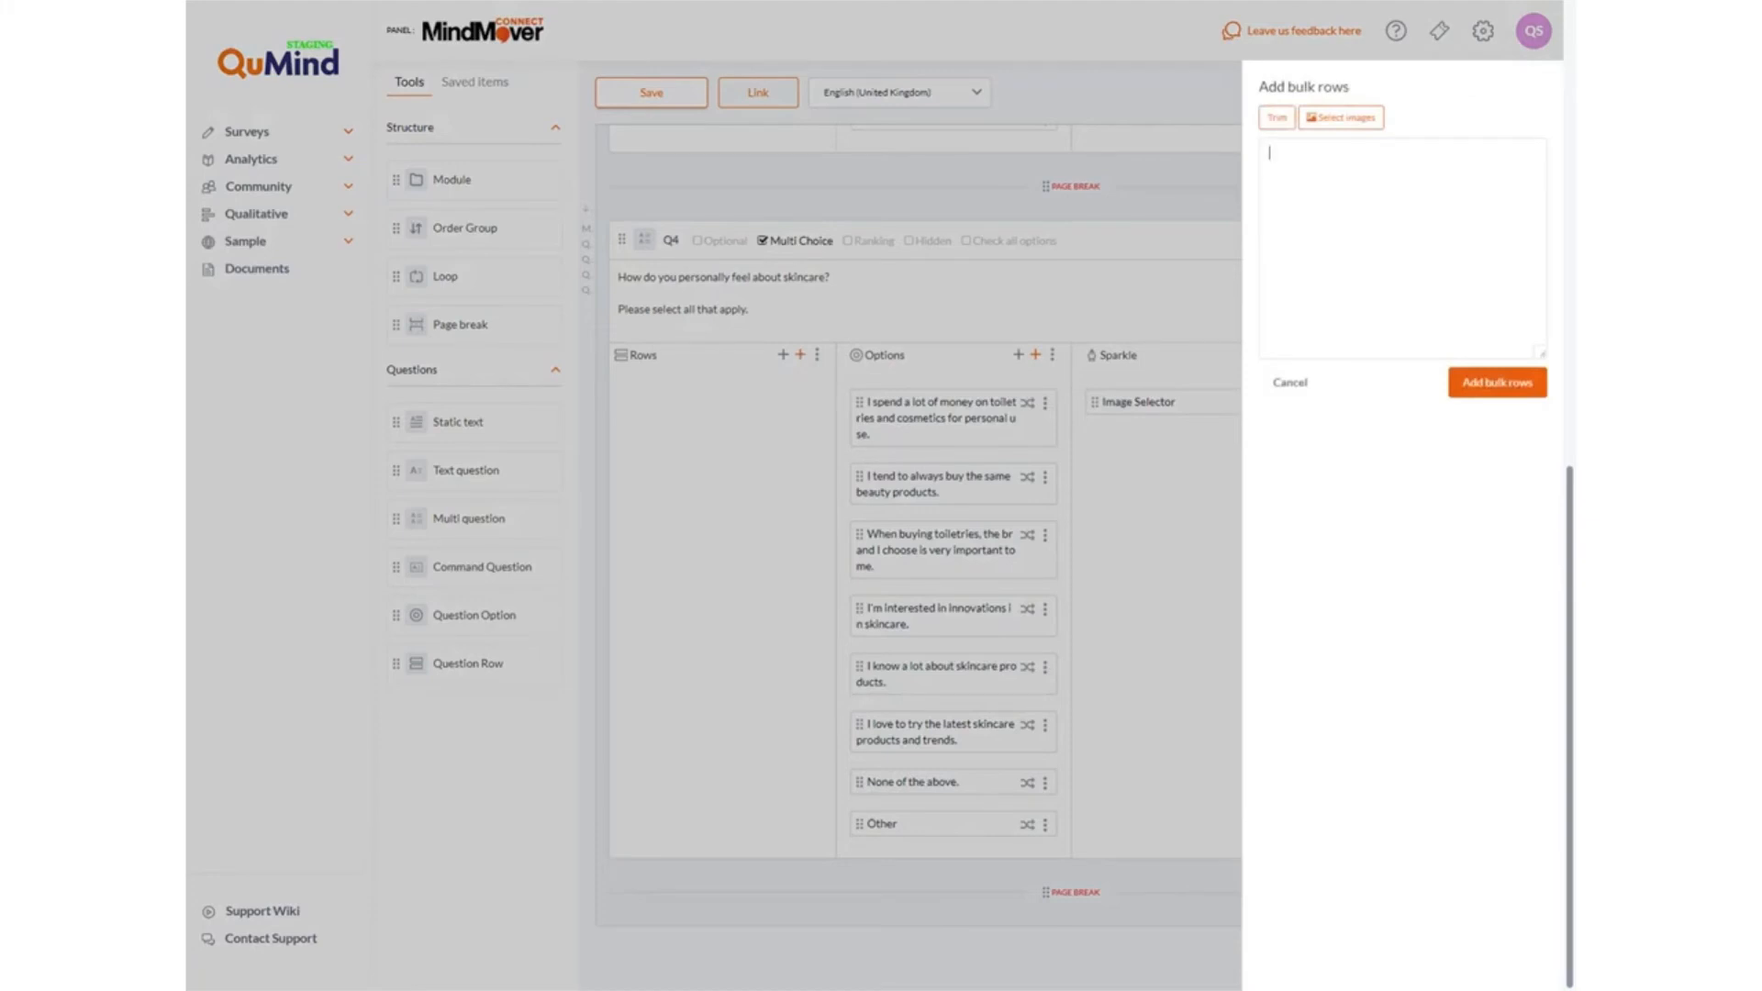
text(A)
key(Return)
text(B )
text(C )
text(D )
text(E )
text(F)
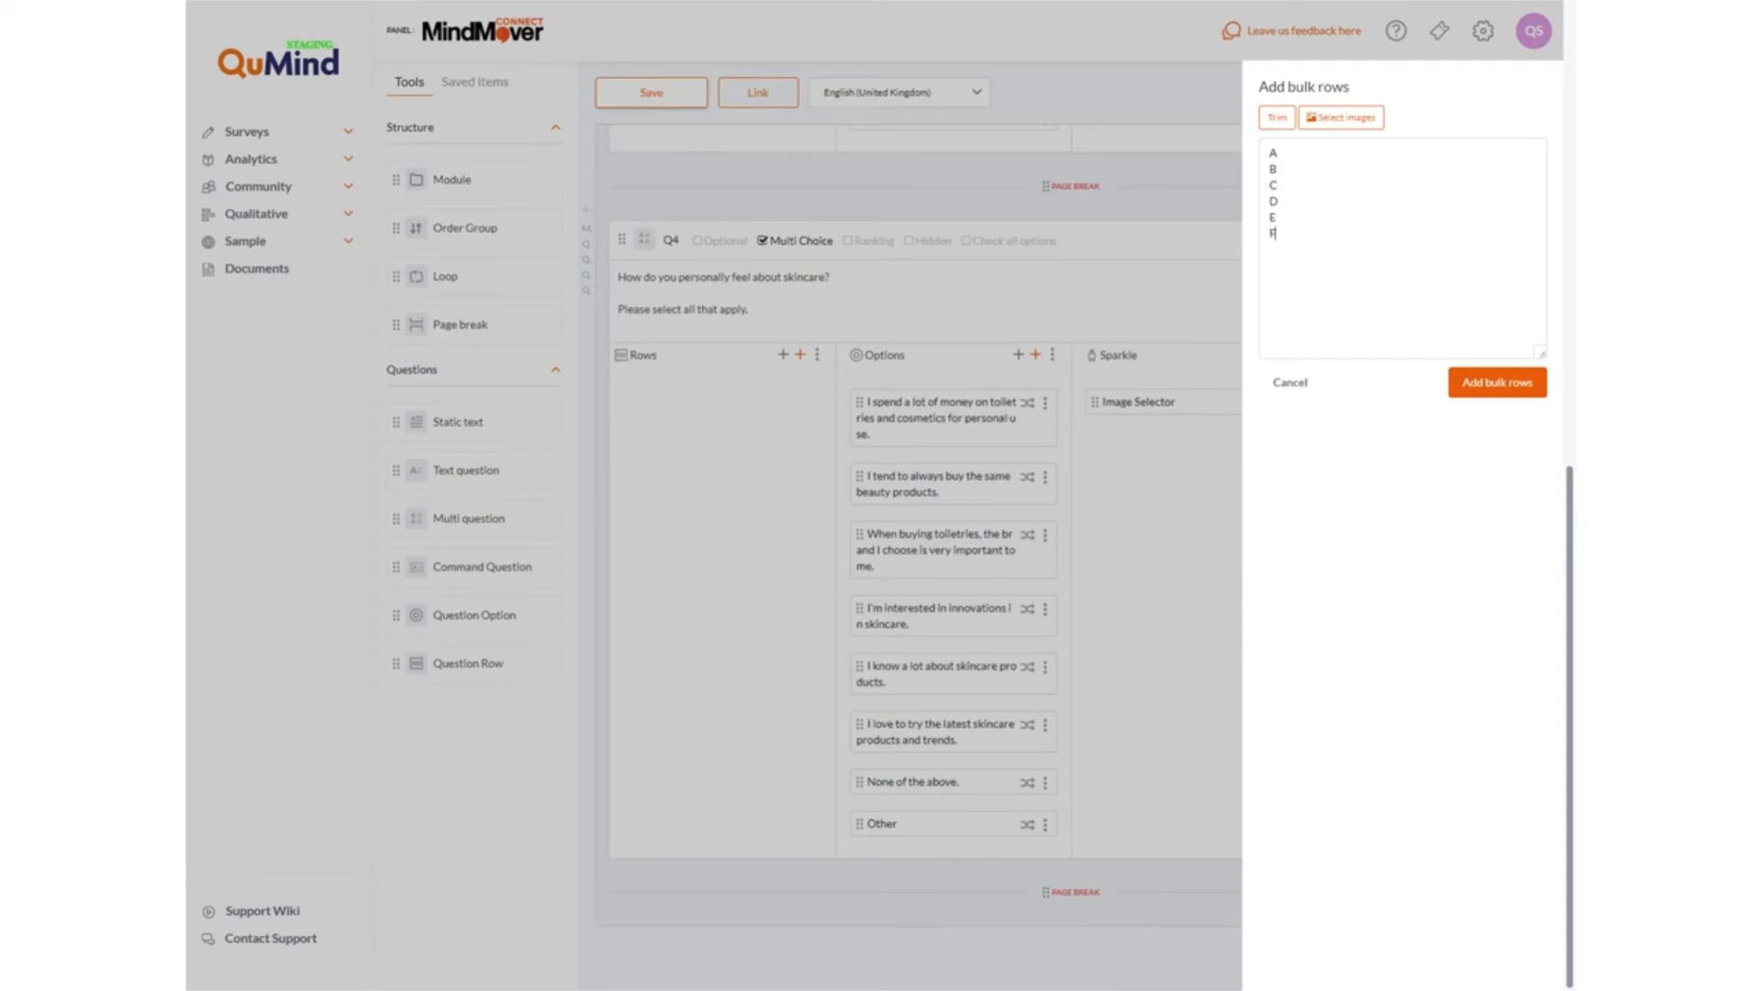
click(1483, 390)
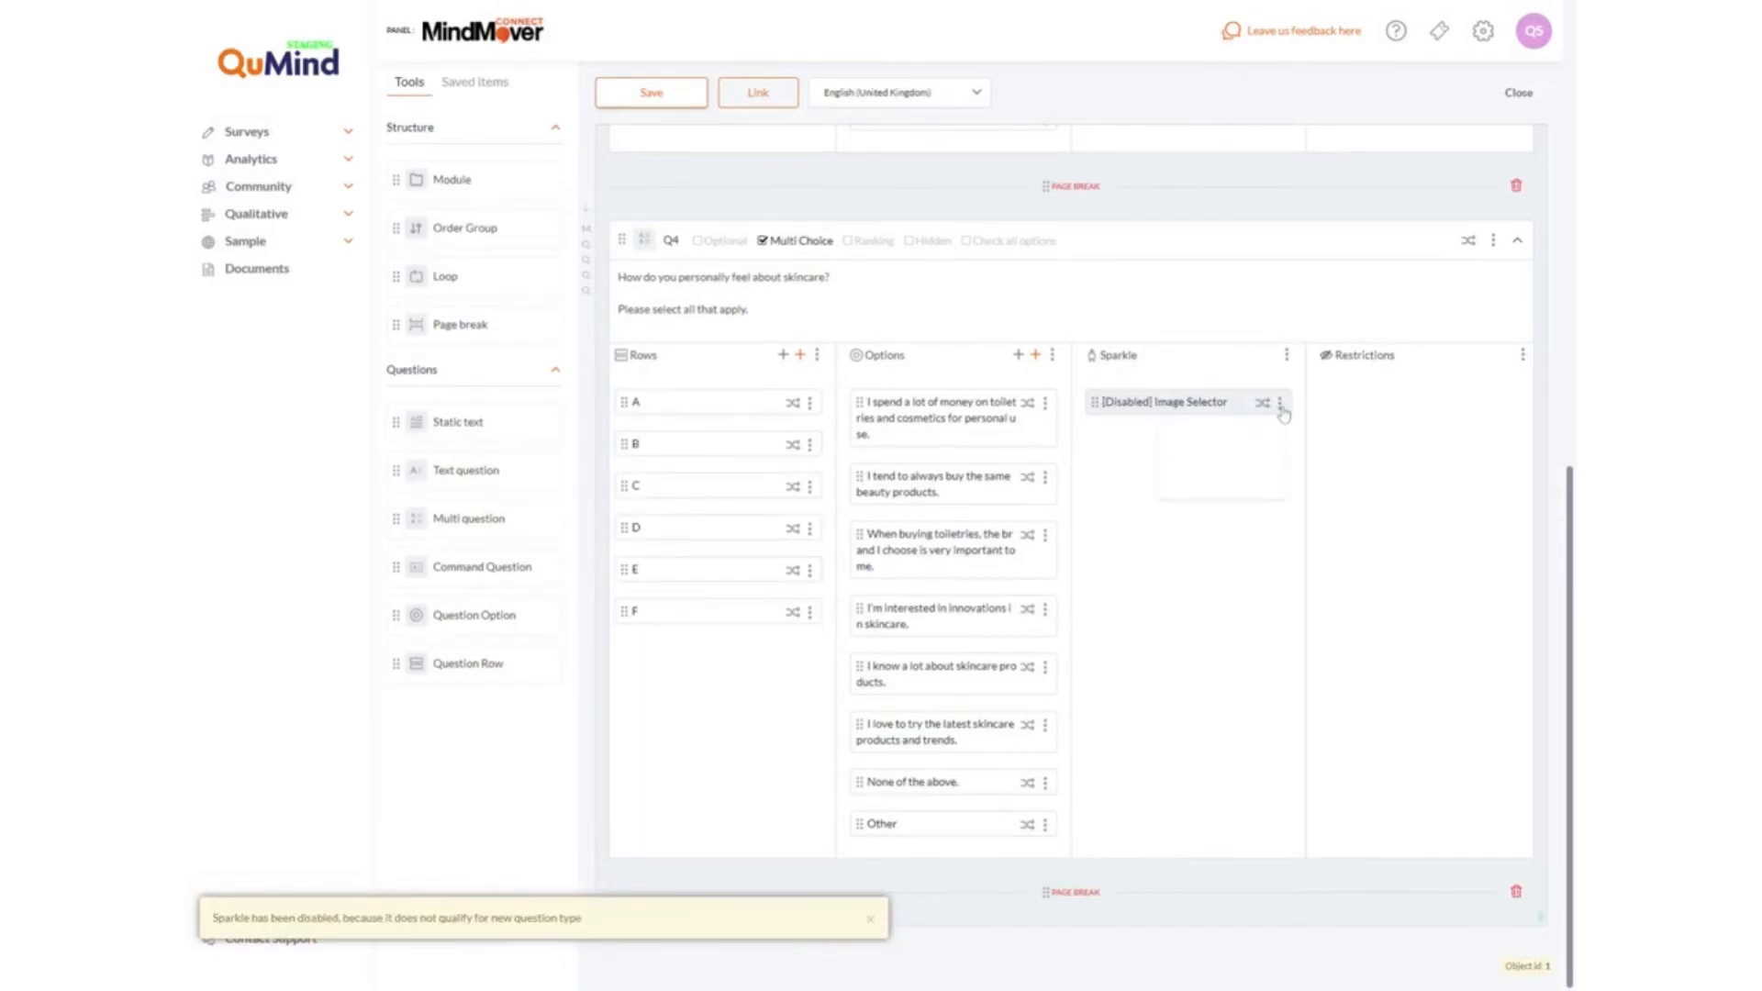
click(1374, 566)
click(683, 106)
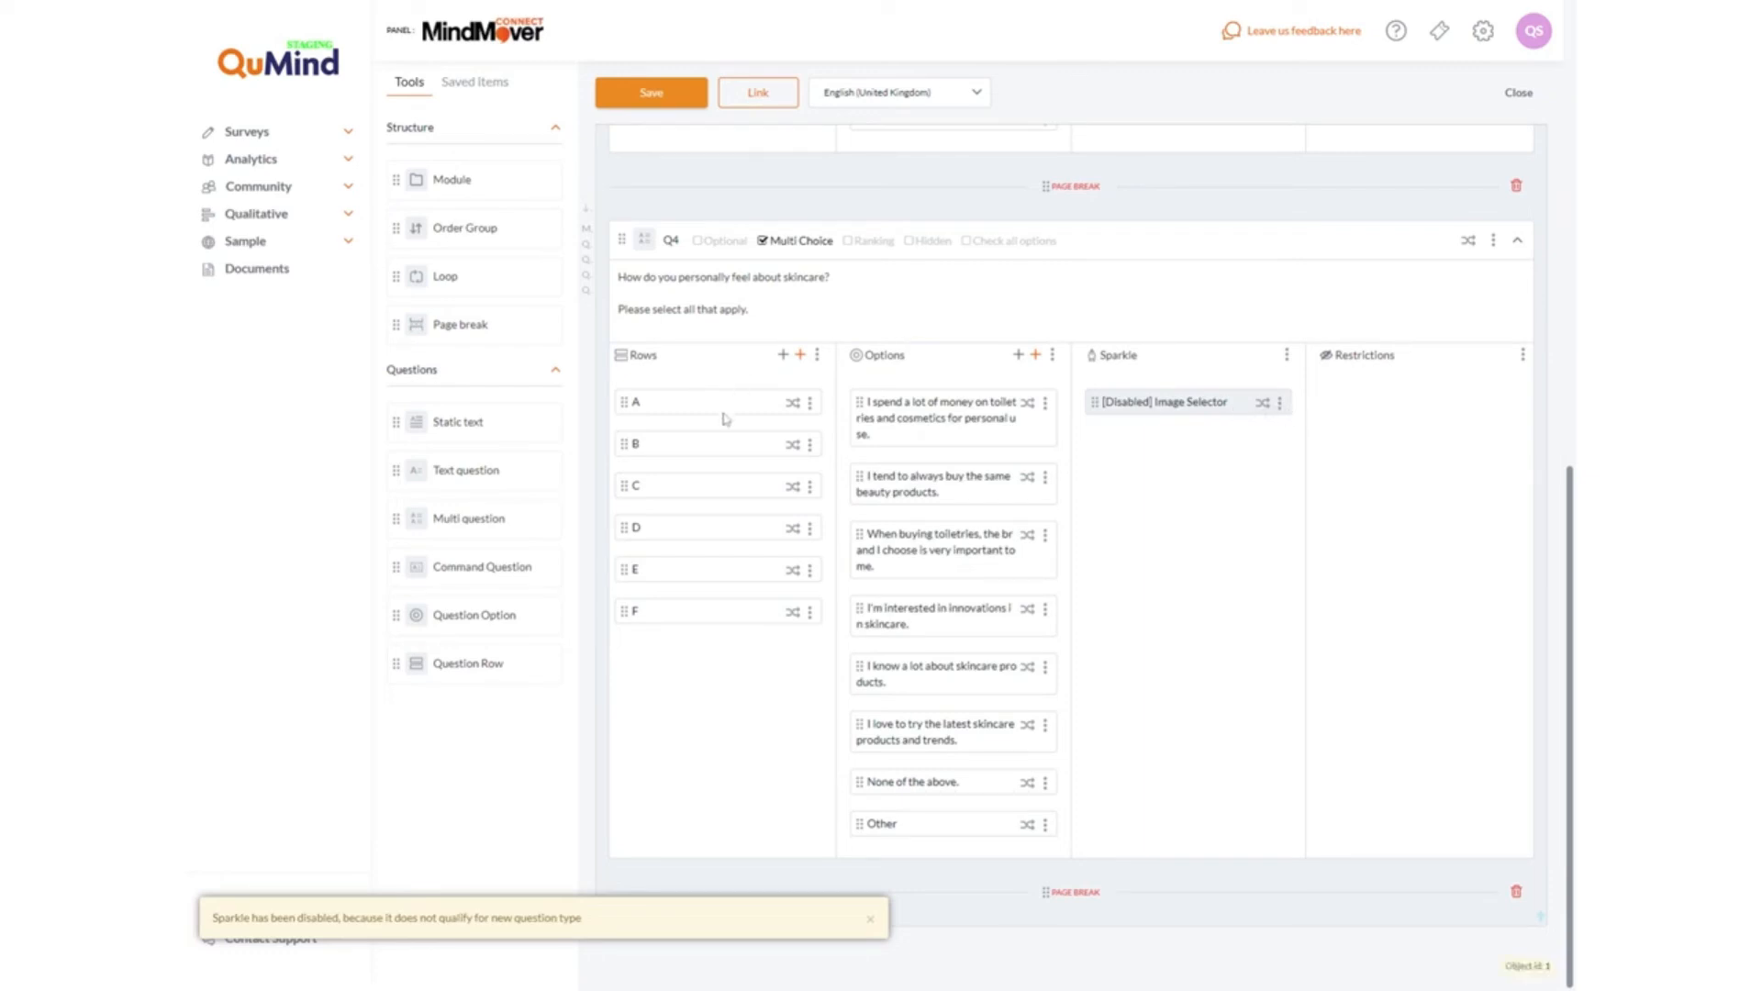
- Delete the disabled Image Selector sparkle from Q4 and save the survey
click(1279, 408)
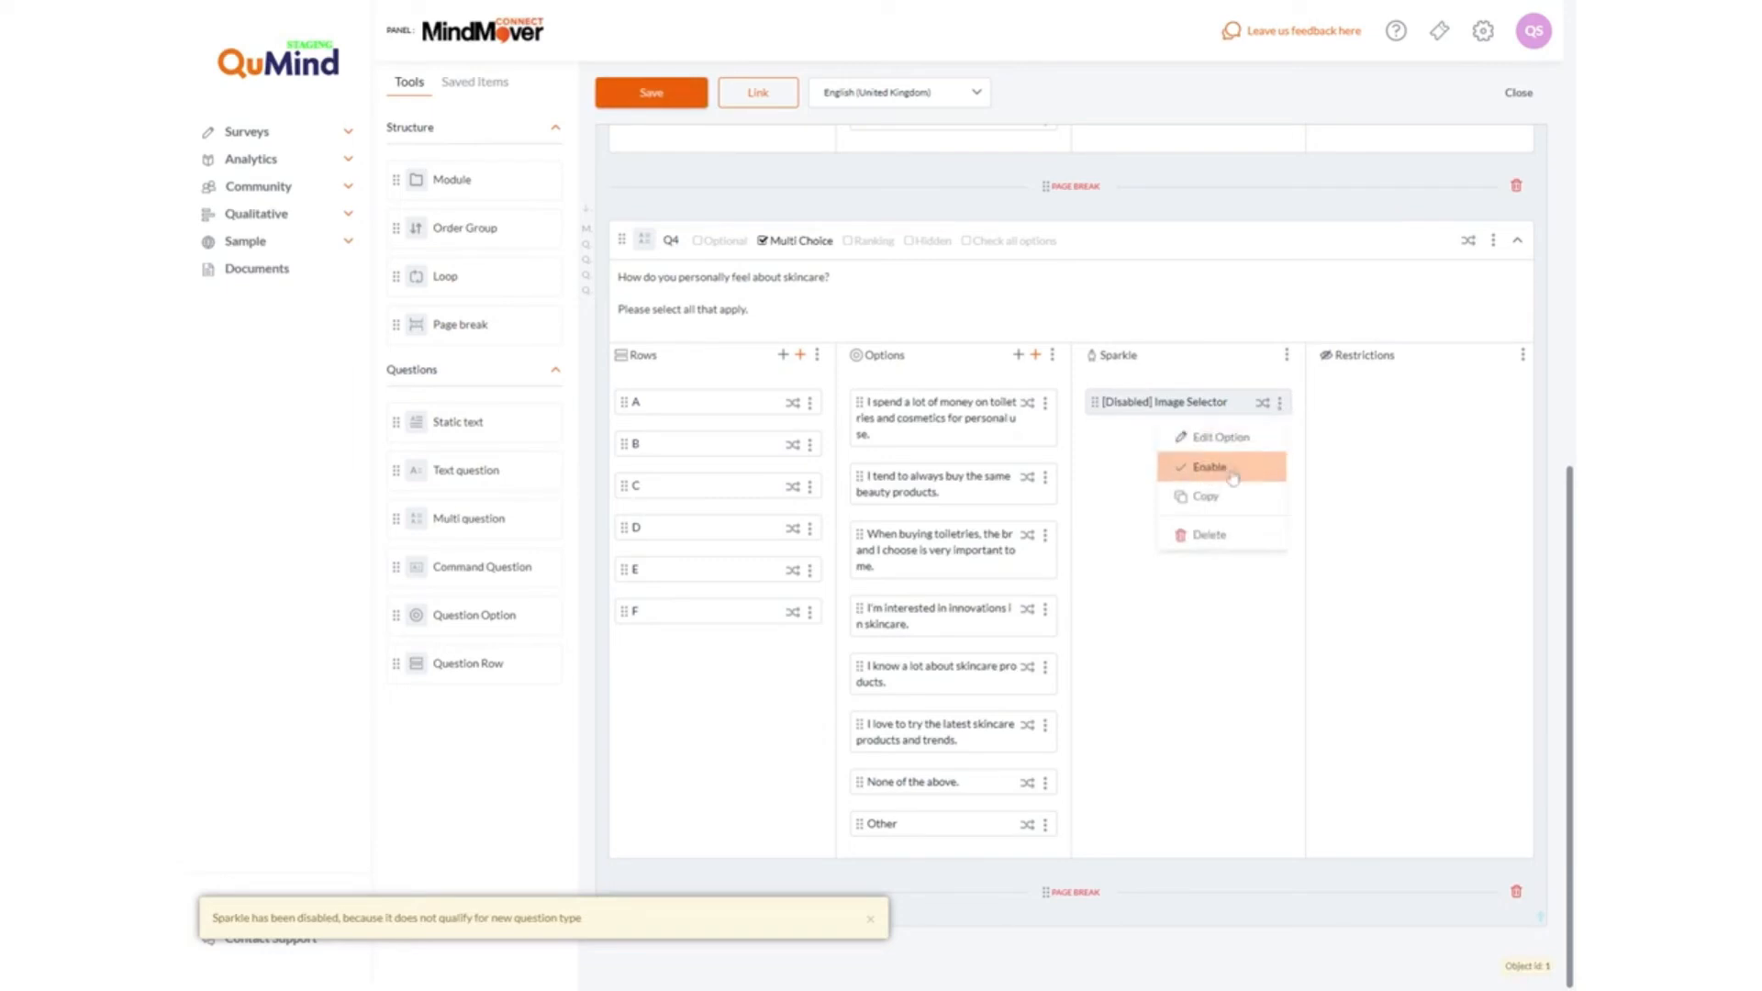
click(1210, 536)
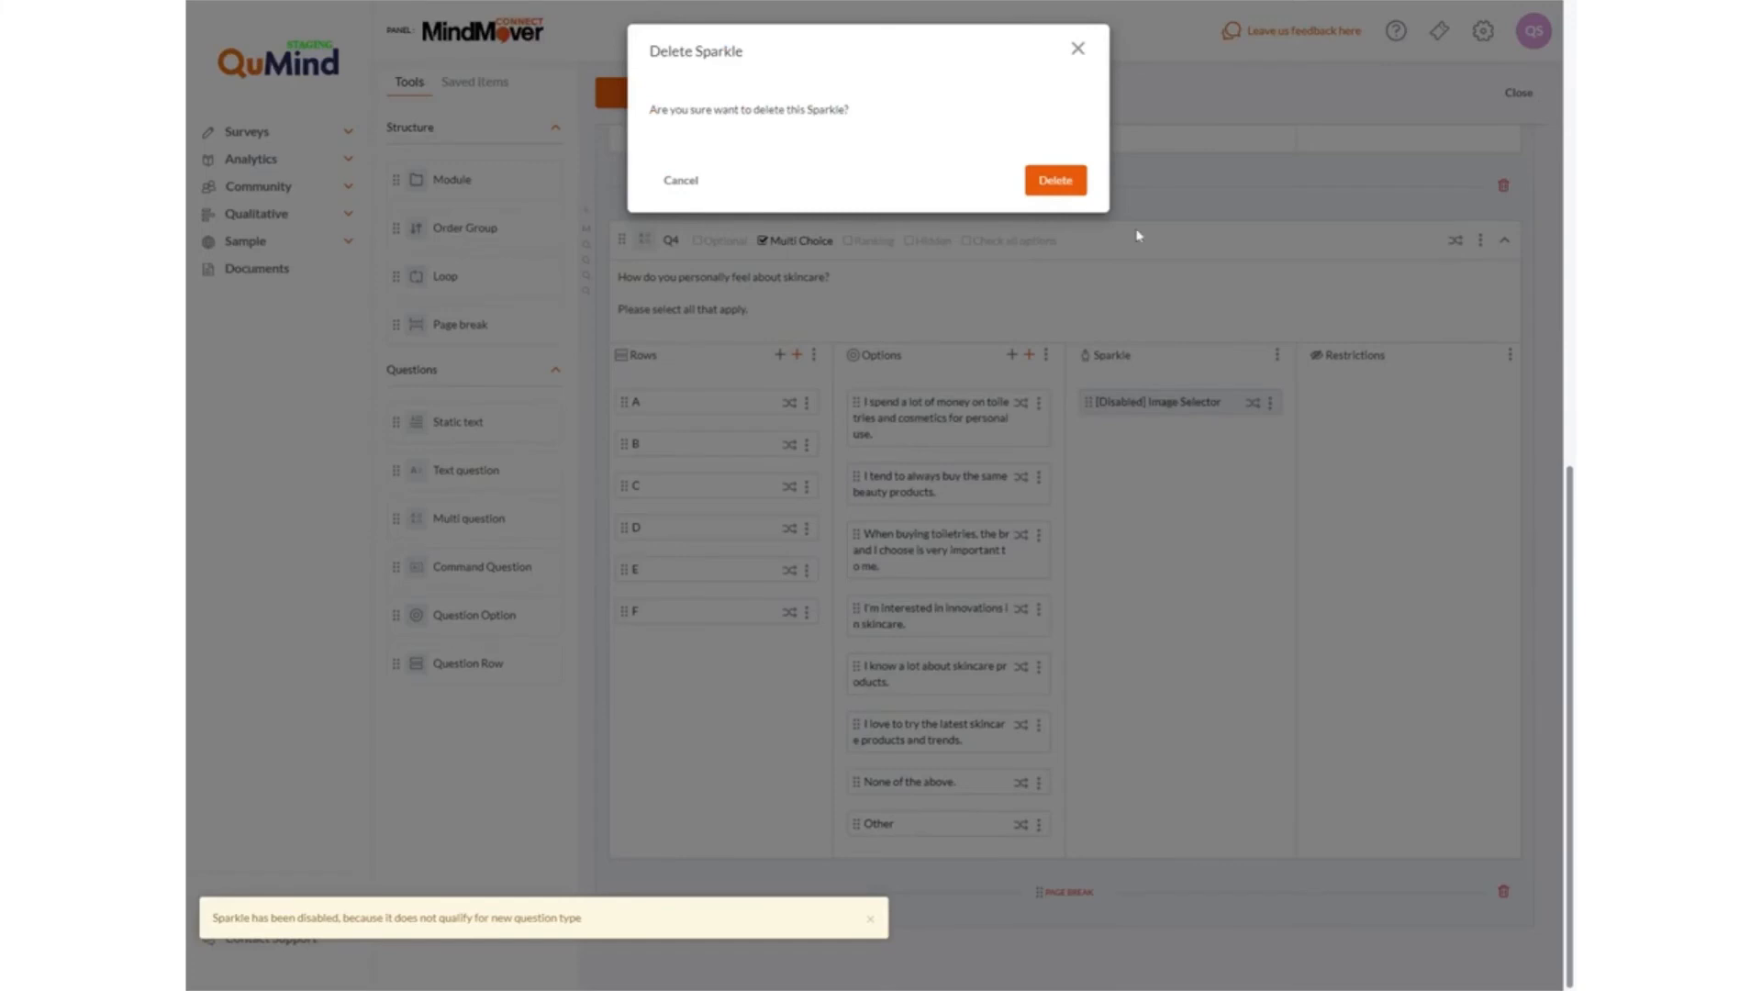
click(1054, 180)
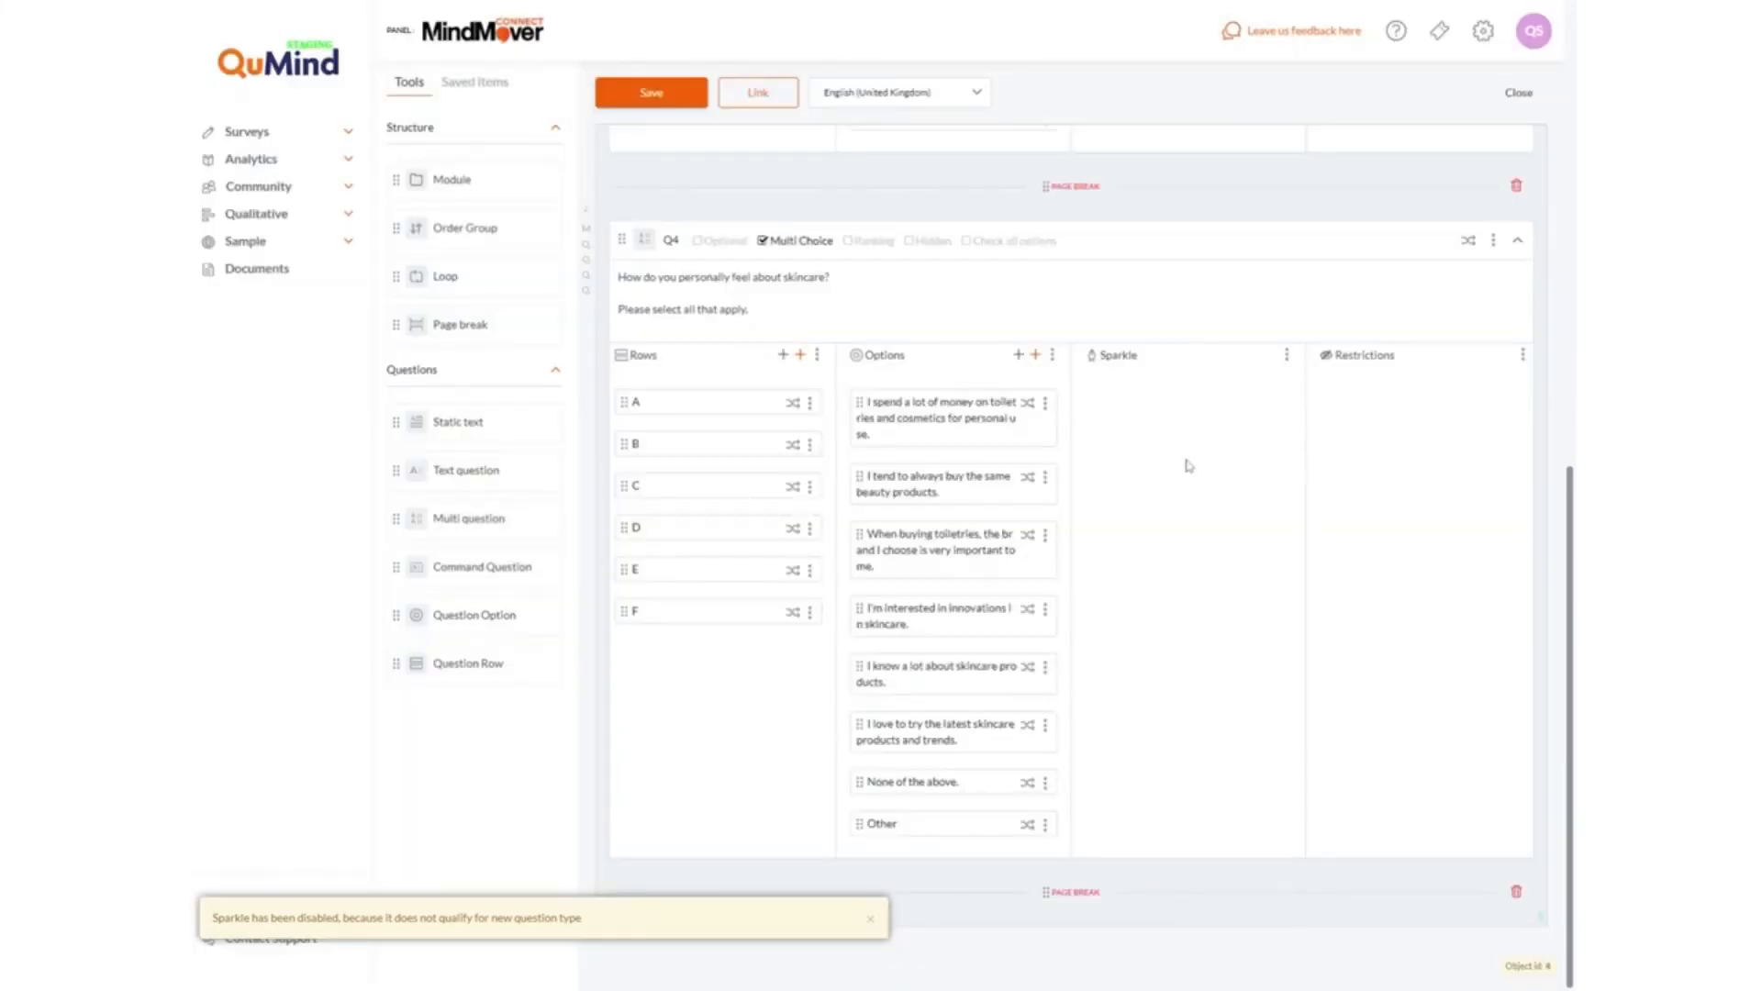
click(671, 101)
- Add a new module below the page break that follows Q4 and dismiss the sparkle notification
drag(451, 179, 1263, 911)
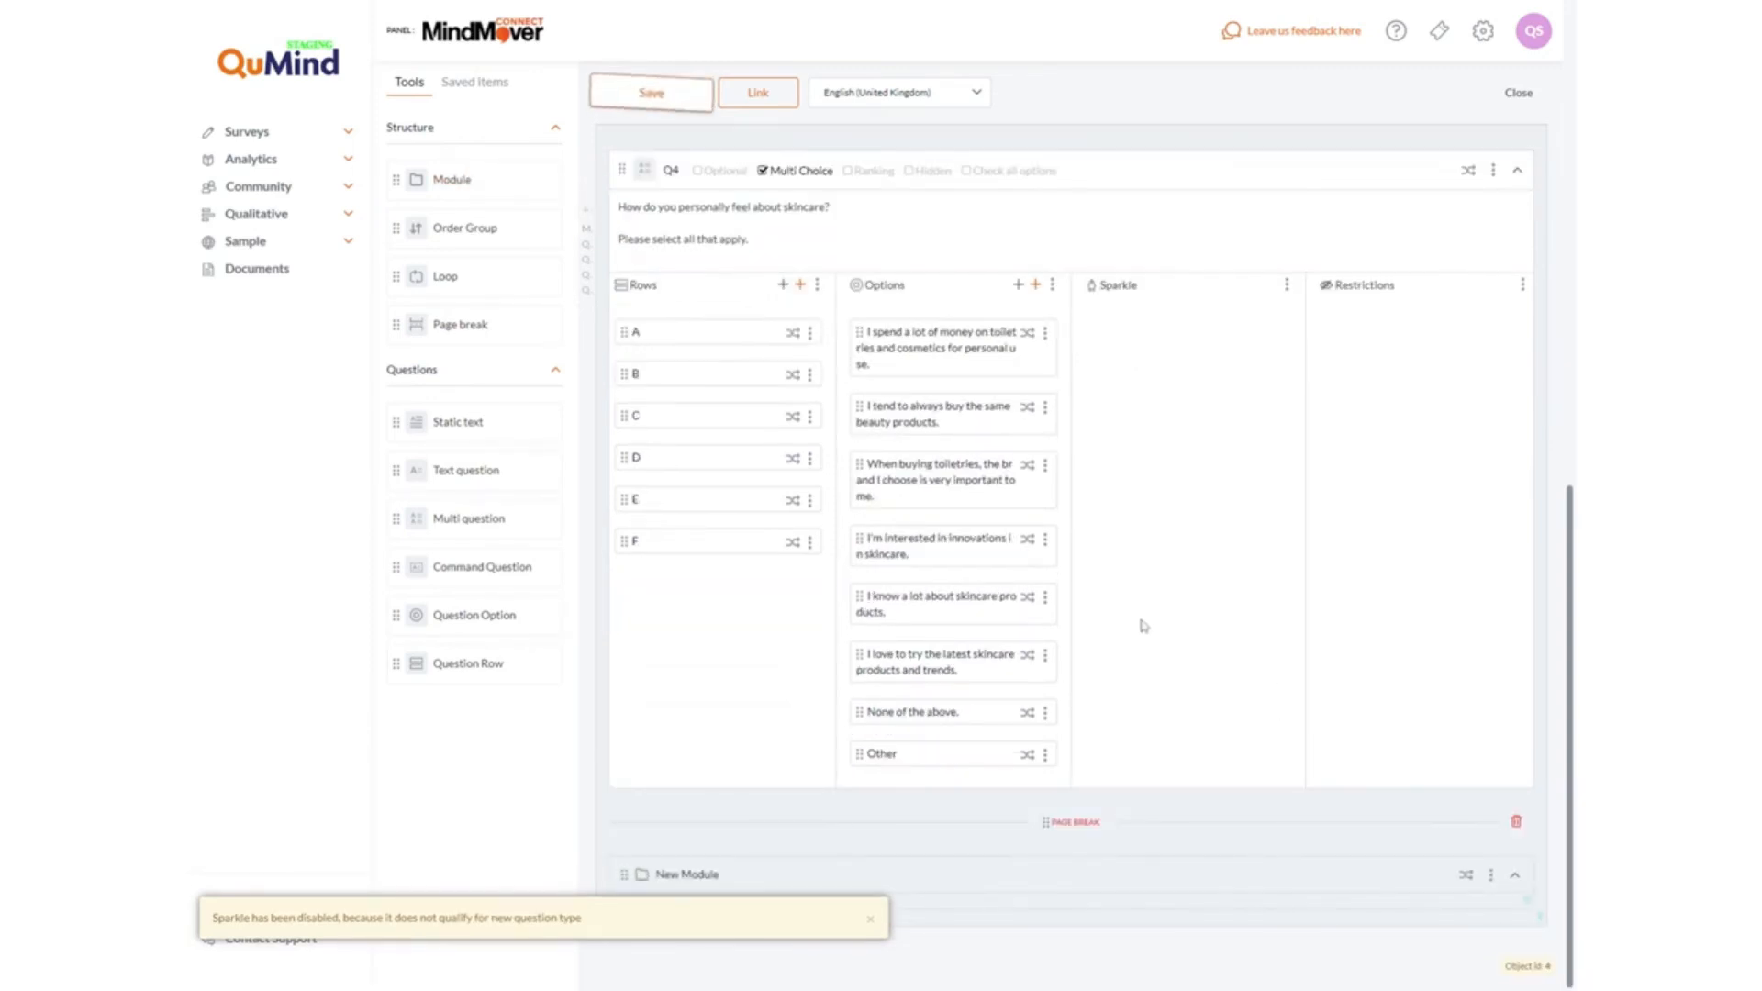
click(871, 928)
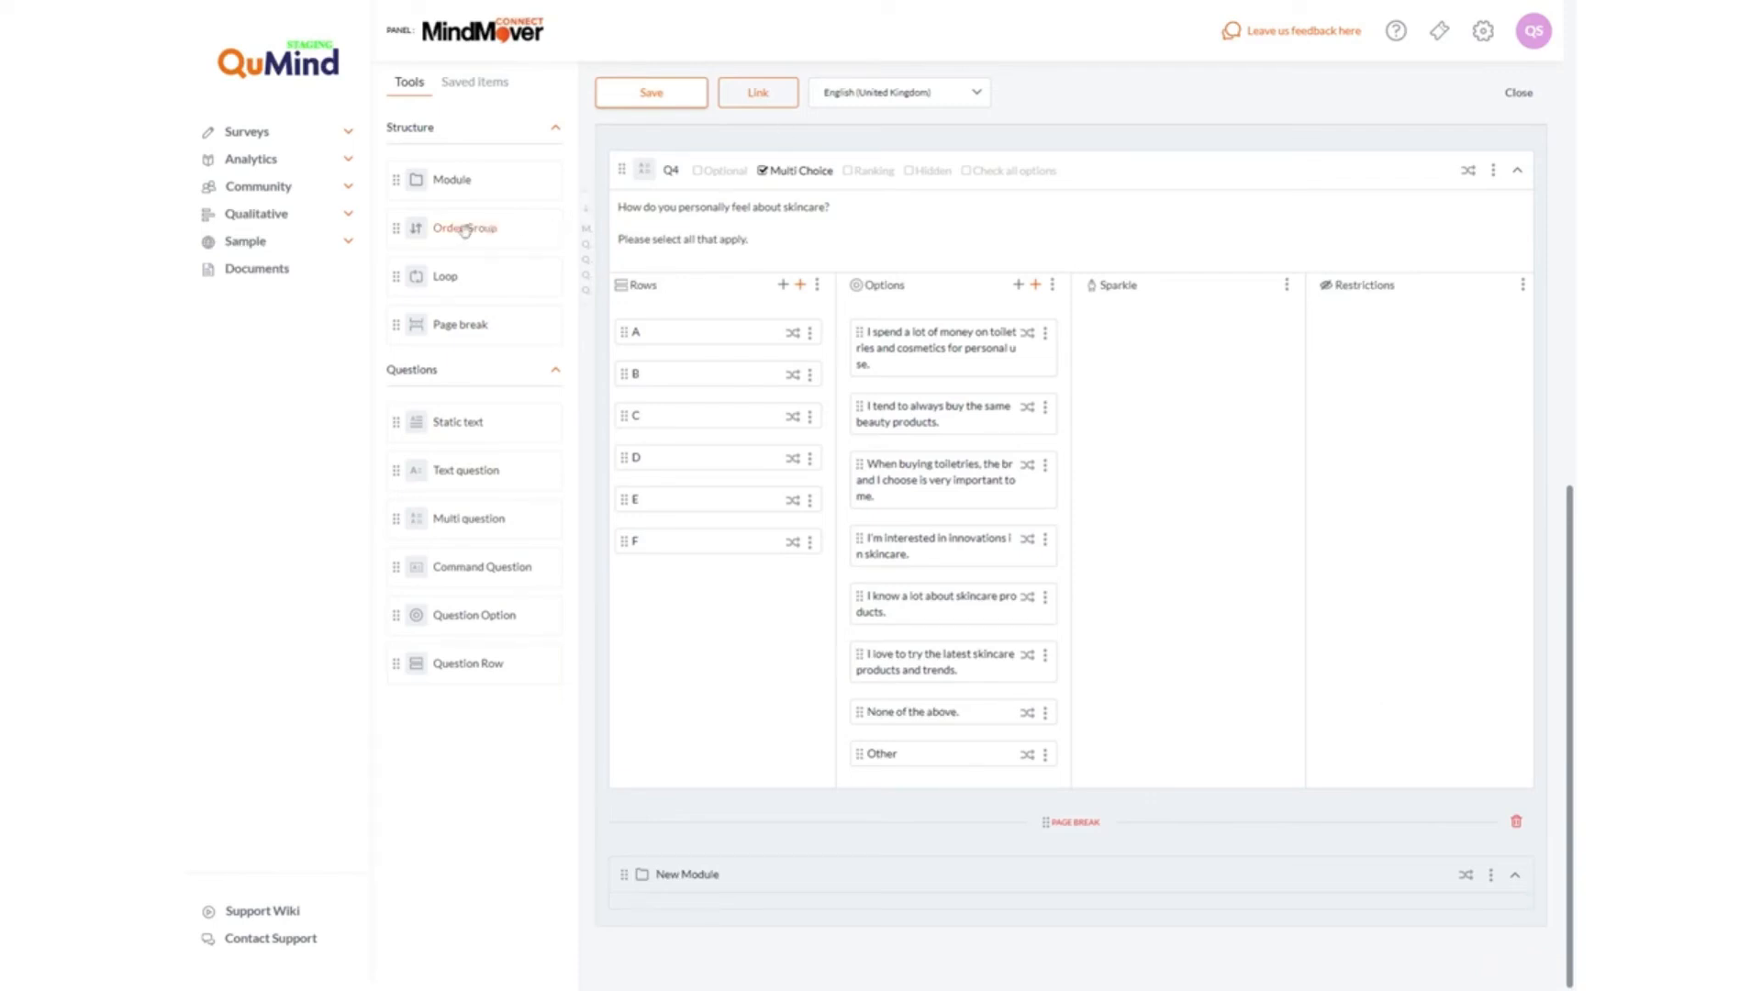
- Add an order group above Q4's answer options and move the first three skincare statements into it
drag(441, 229, 924, 306)
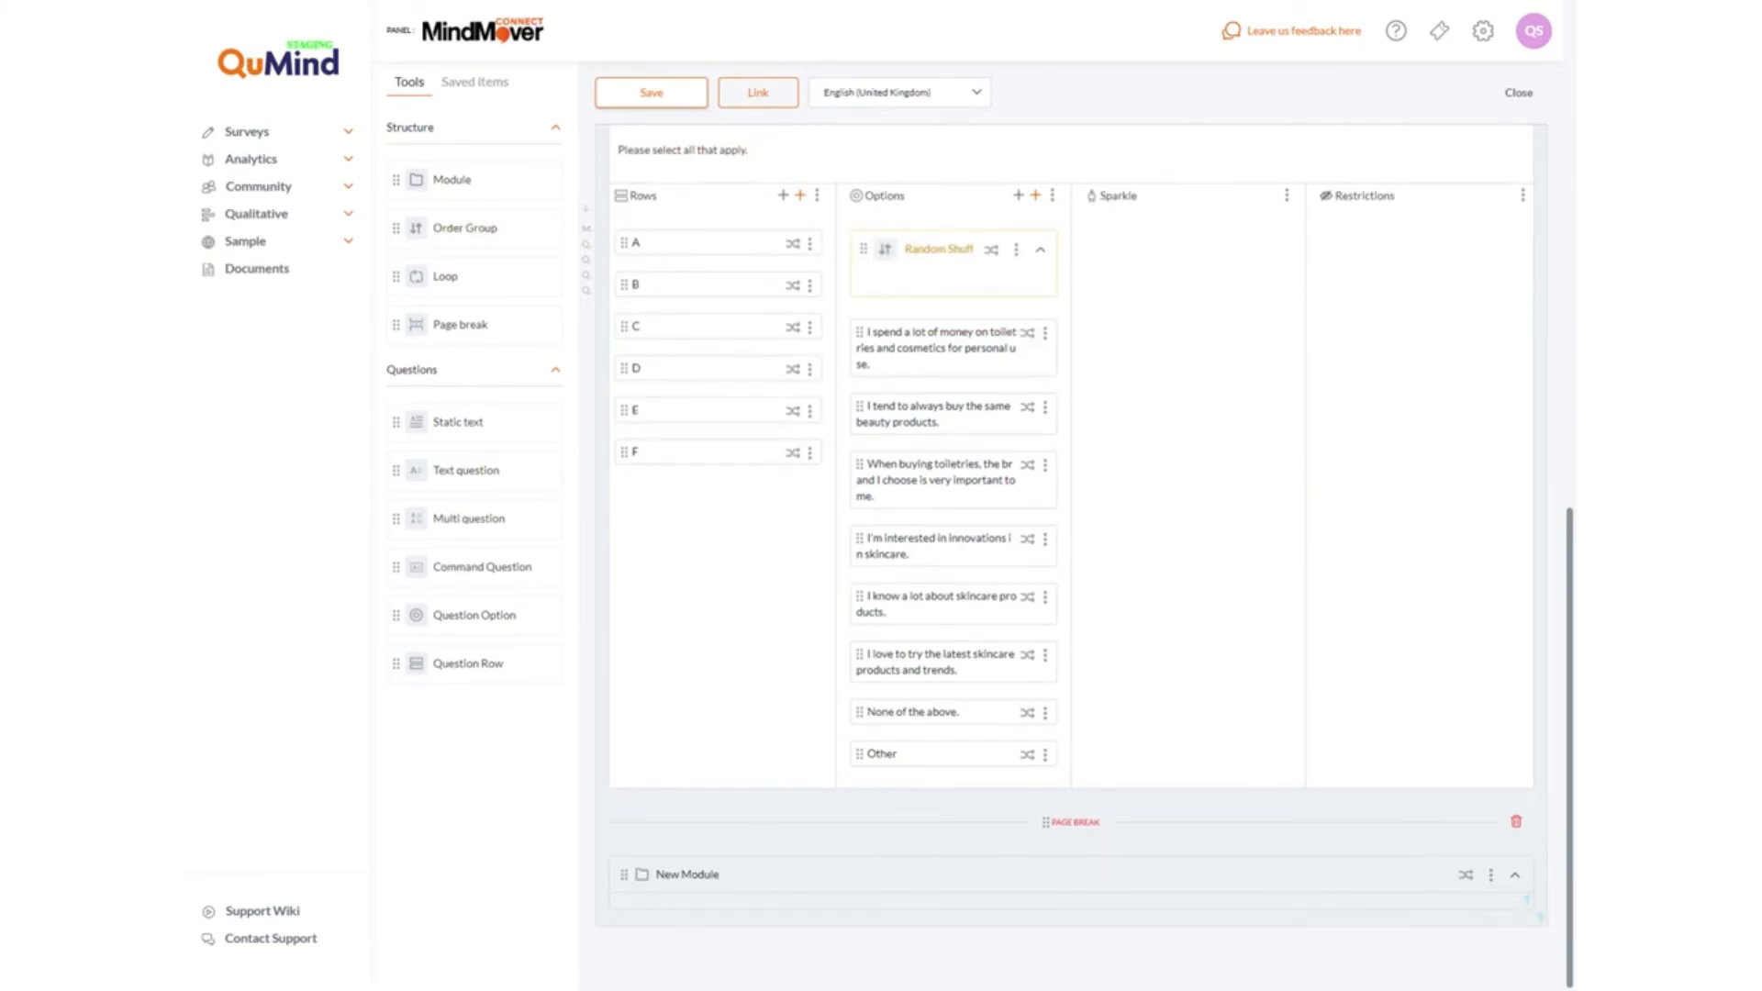
drag(859, 332, 881, 278)
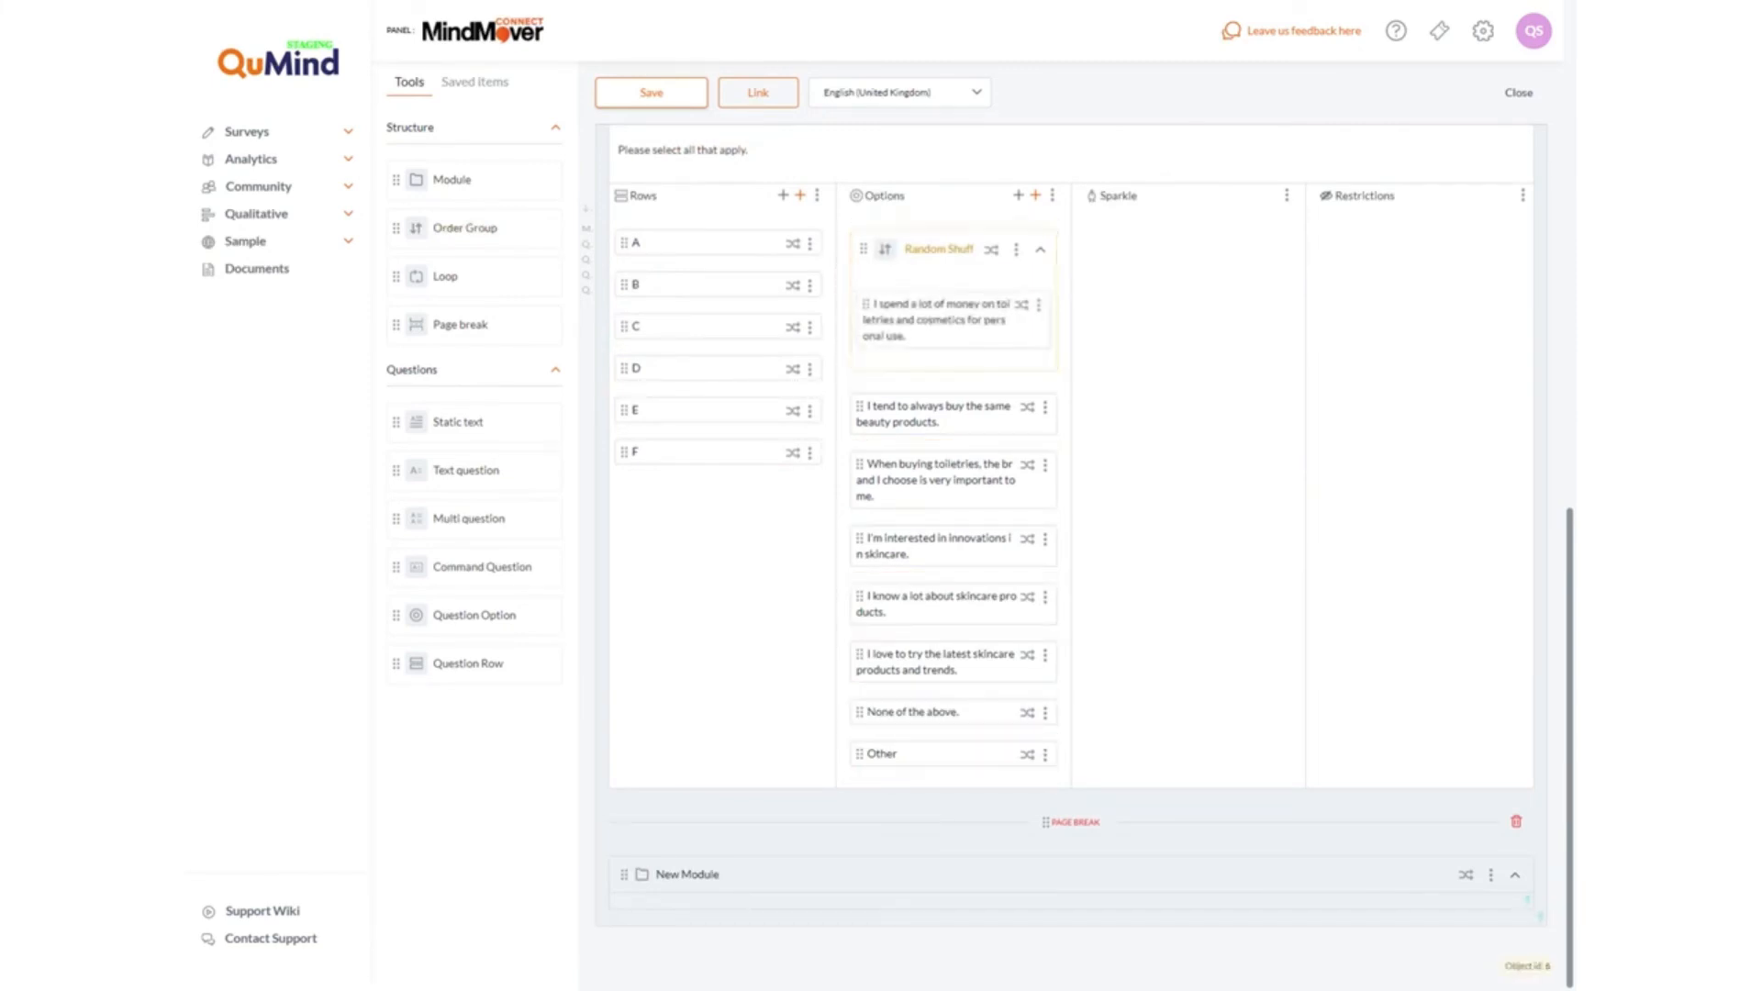
drag(860, 405, 873, 358)
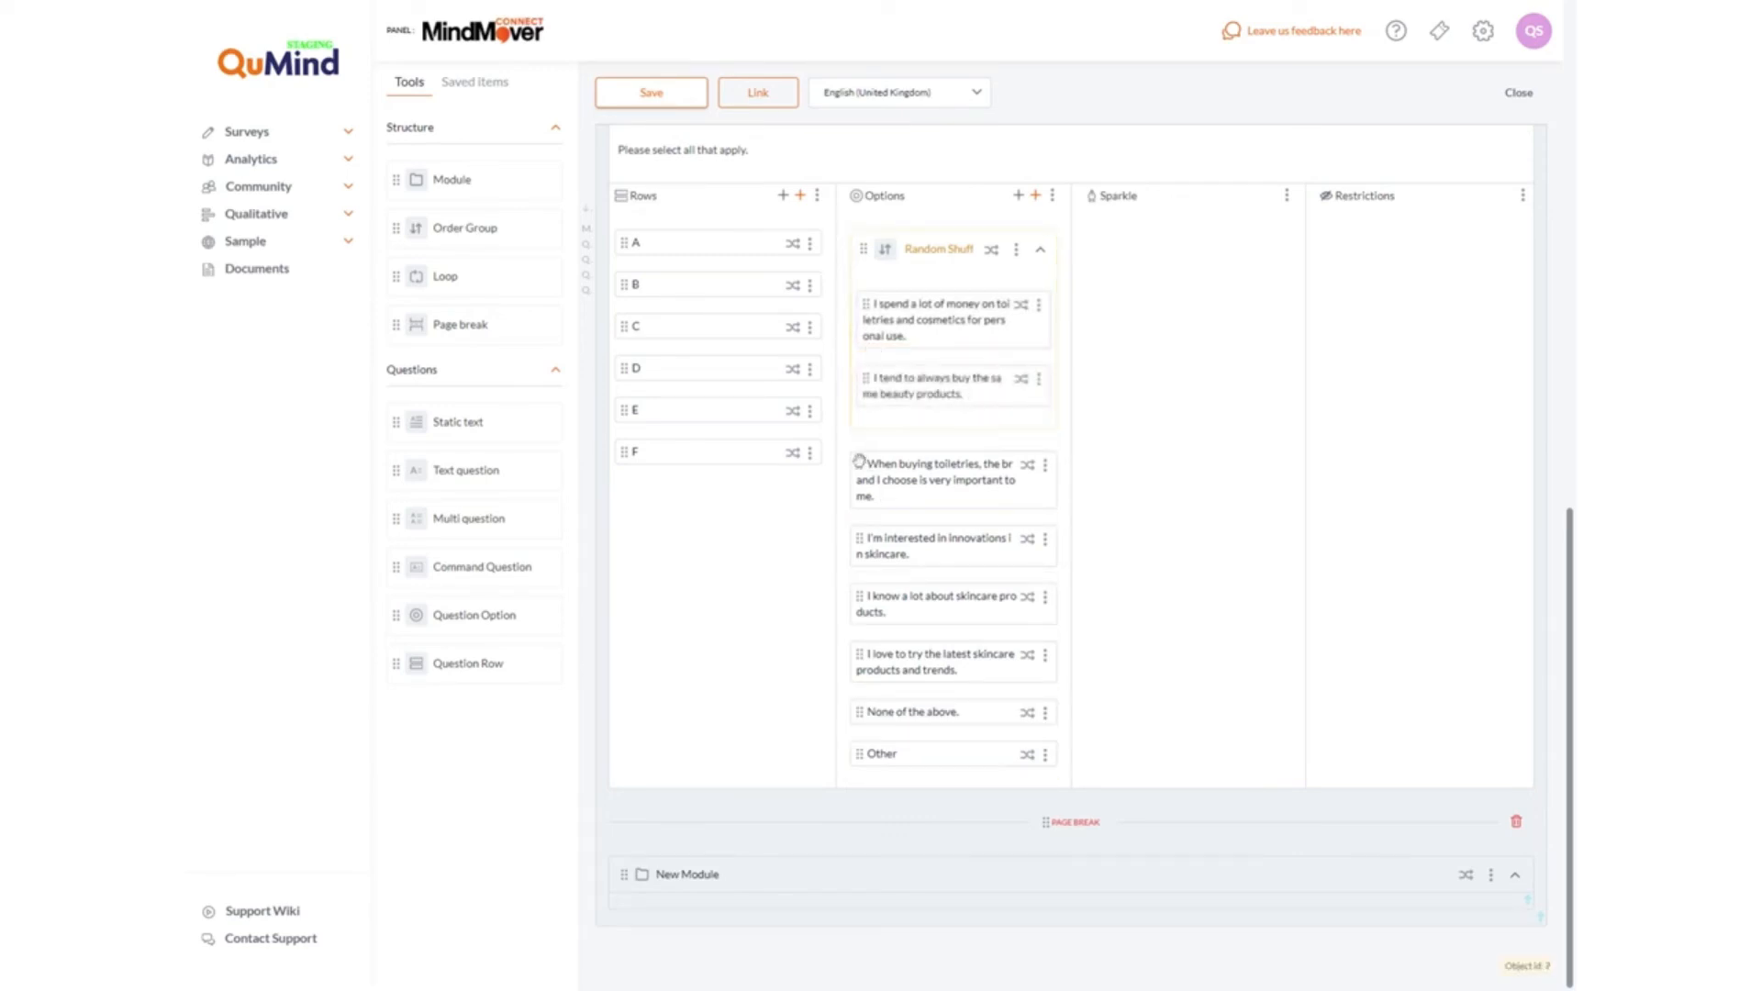
drag(860, 462, 867, 410)
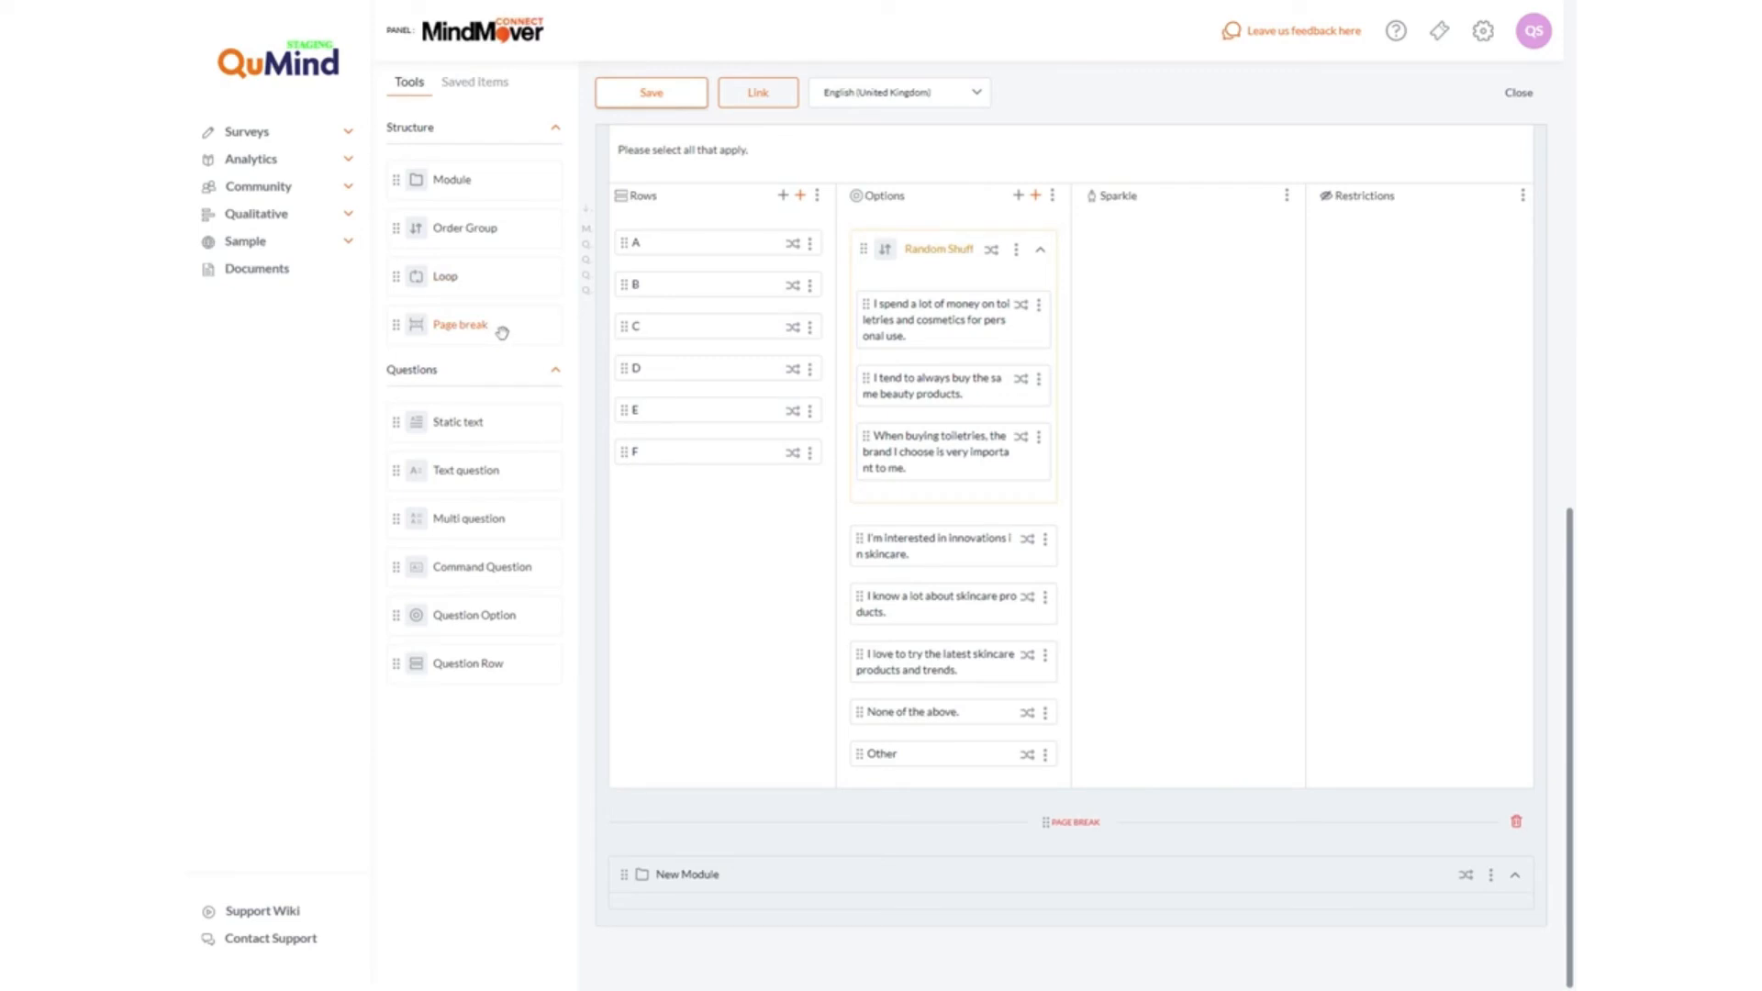
- Add an extra page break below Q4 and delete it again
drag(476, 323, 1014, 795)
drag(455, 327, 1127, 793)
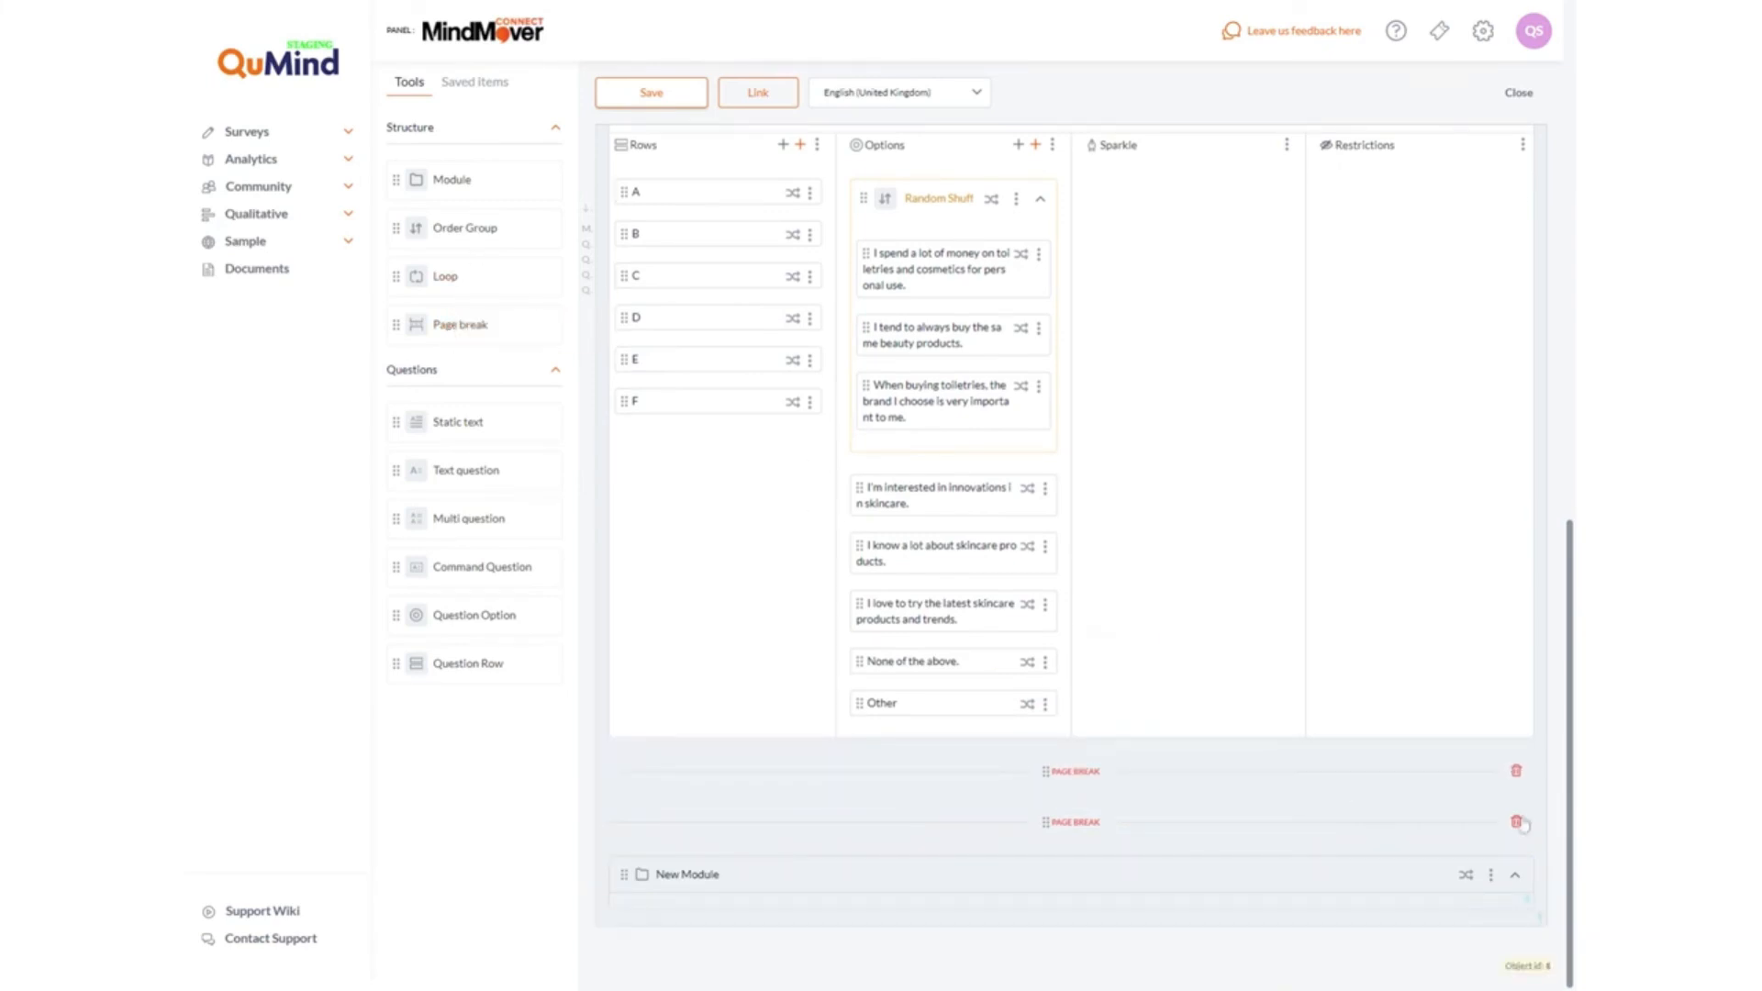
click(1517, 823)
click(1055, 180)
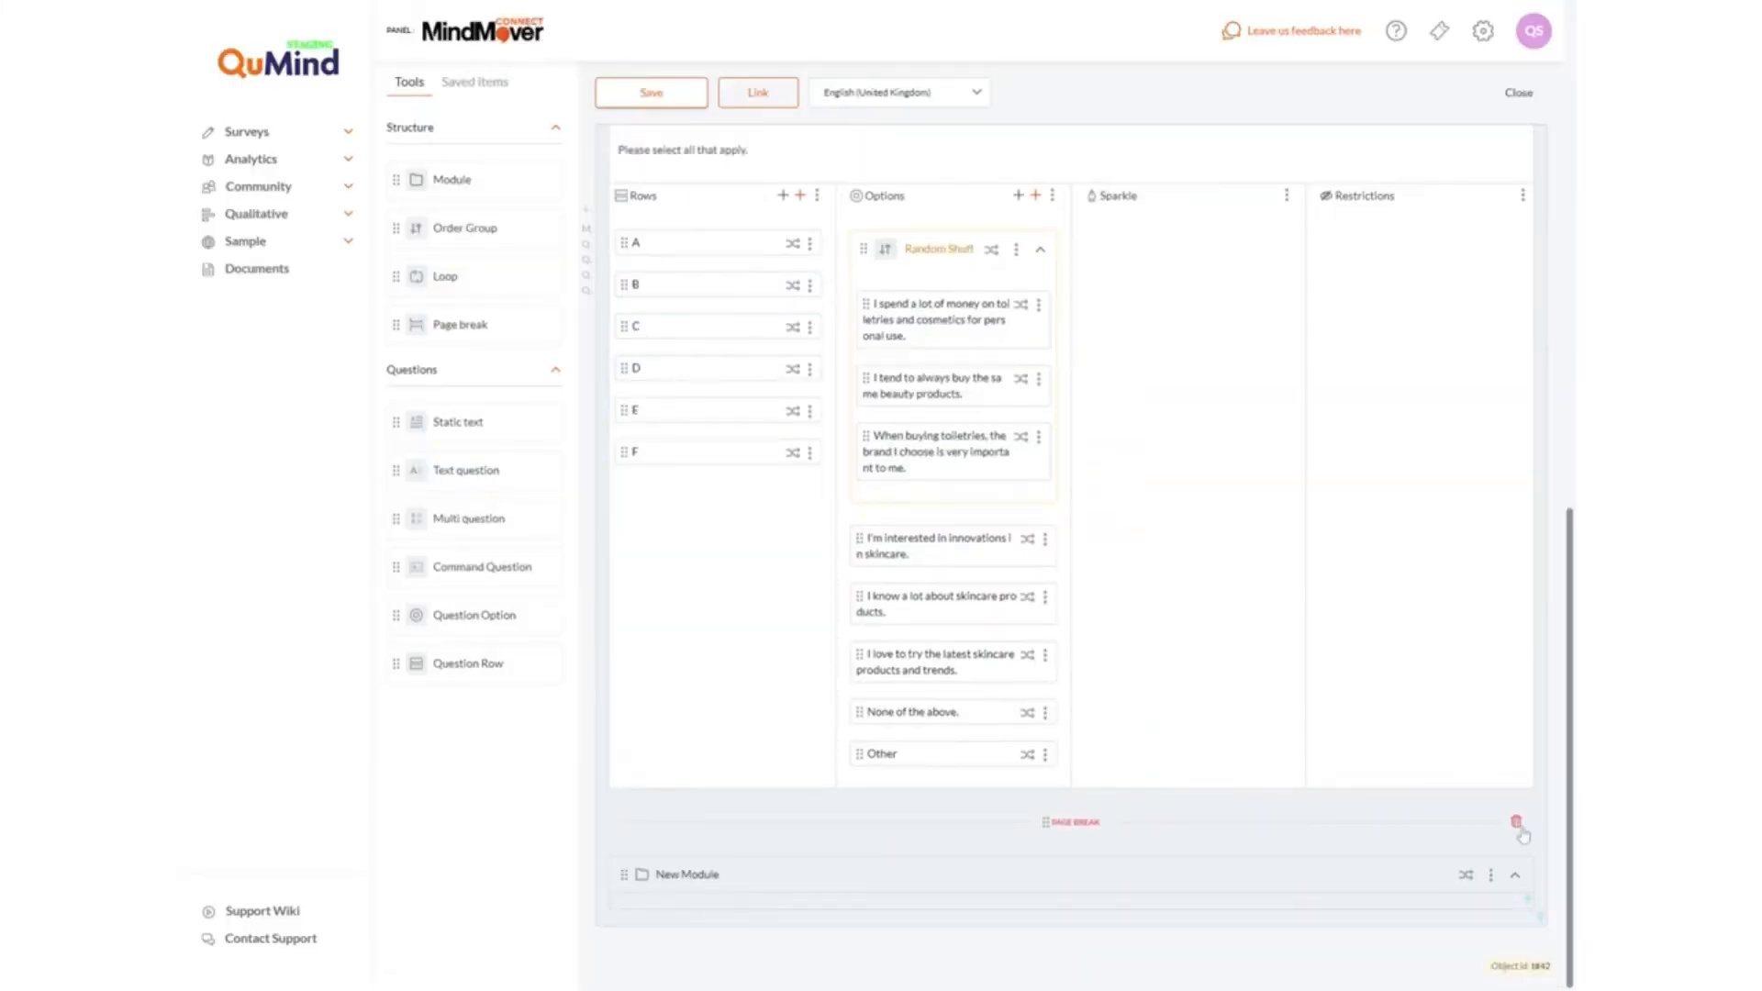
- Delete the page break between Q4 and New Module and save the survey
click(1517, 822)
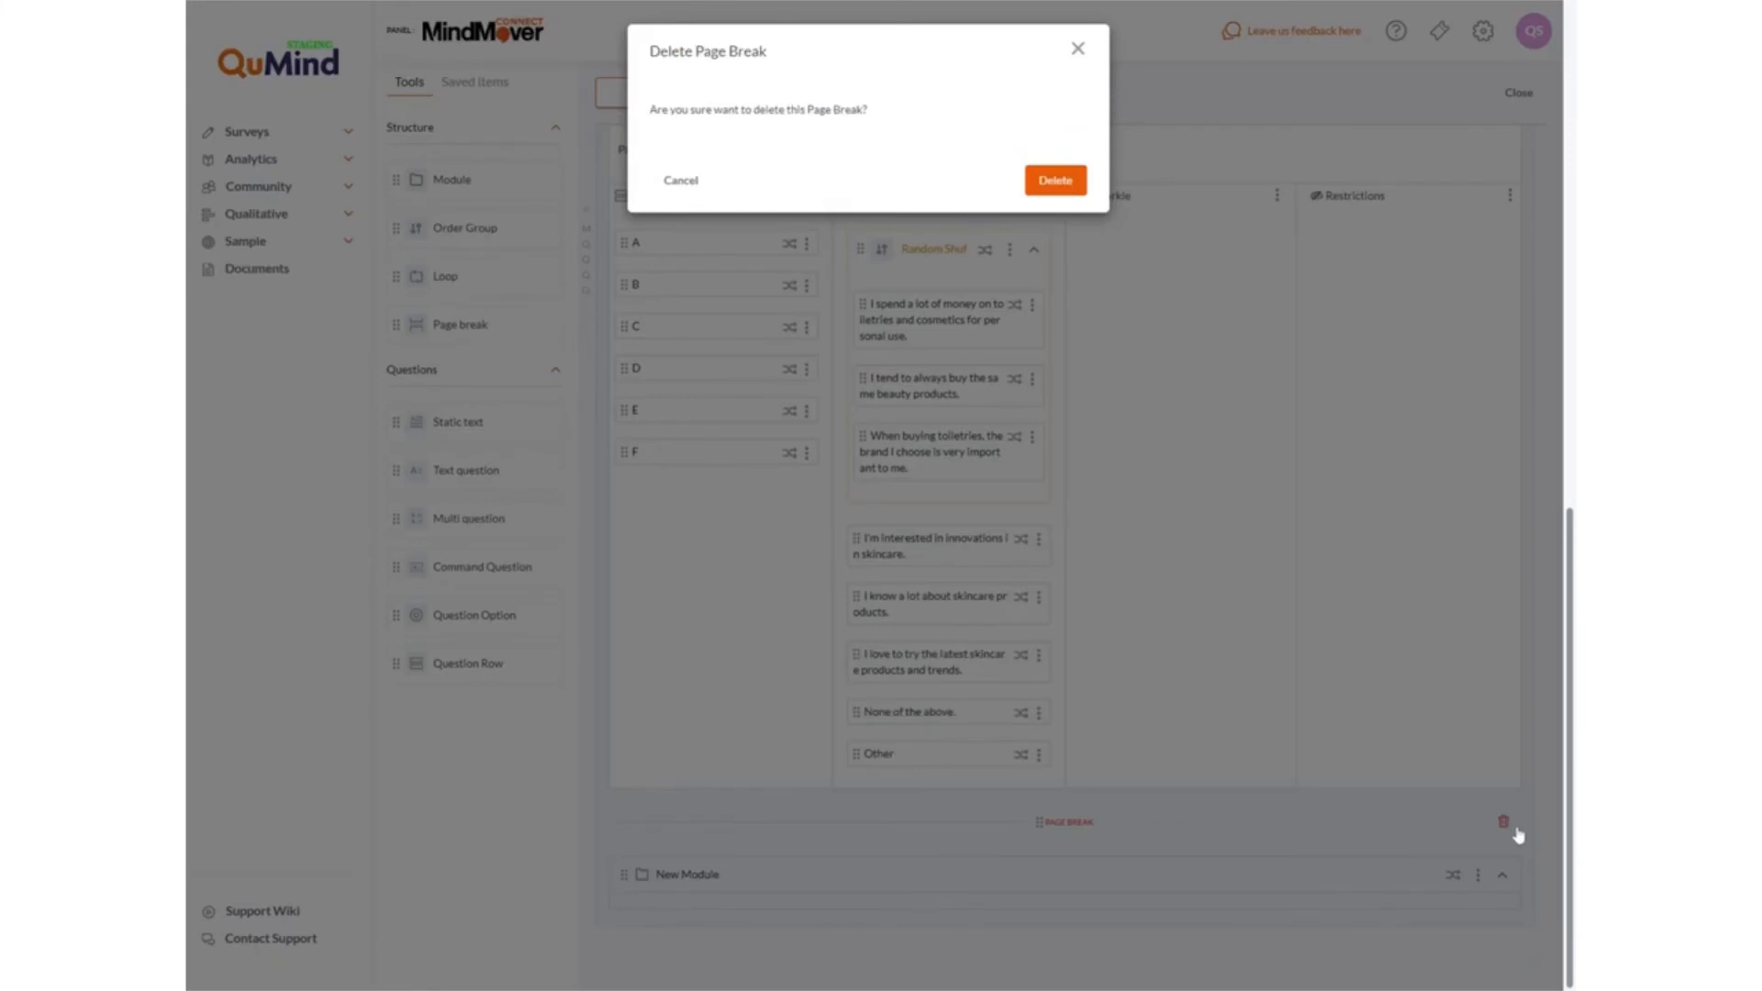
click(1055, 180)
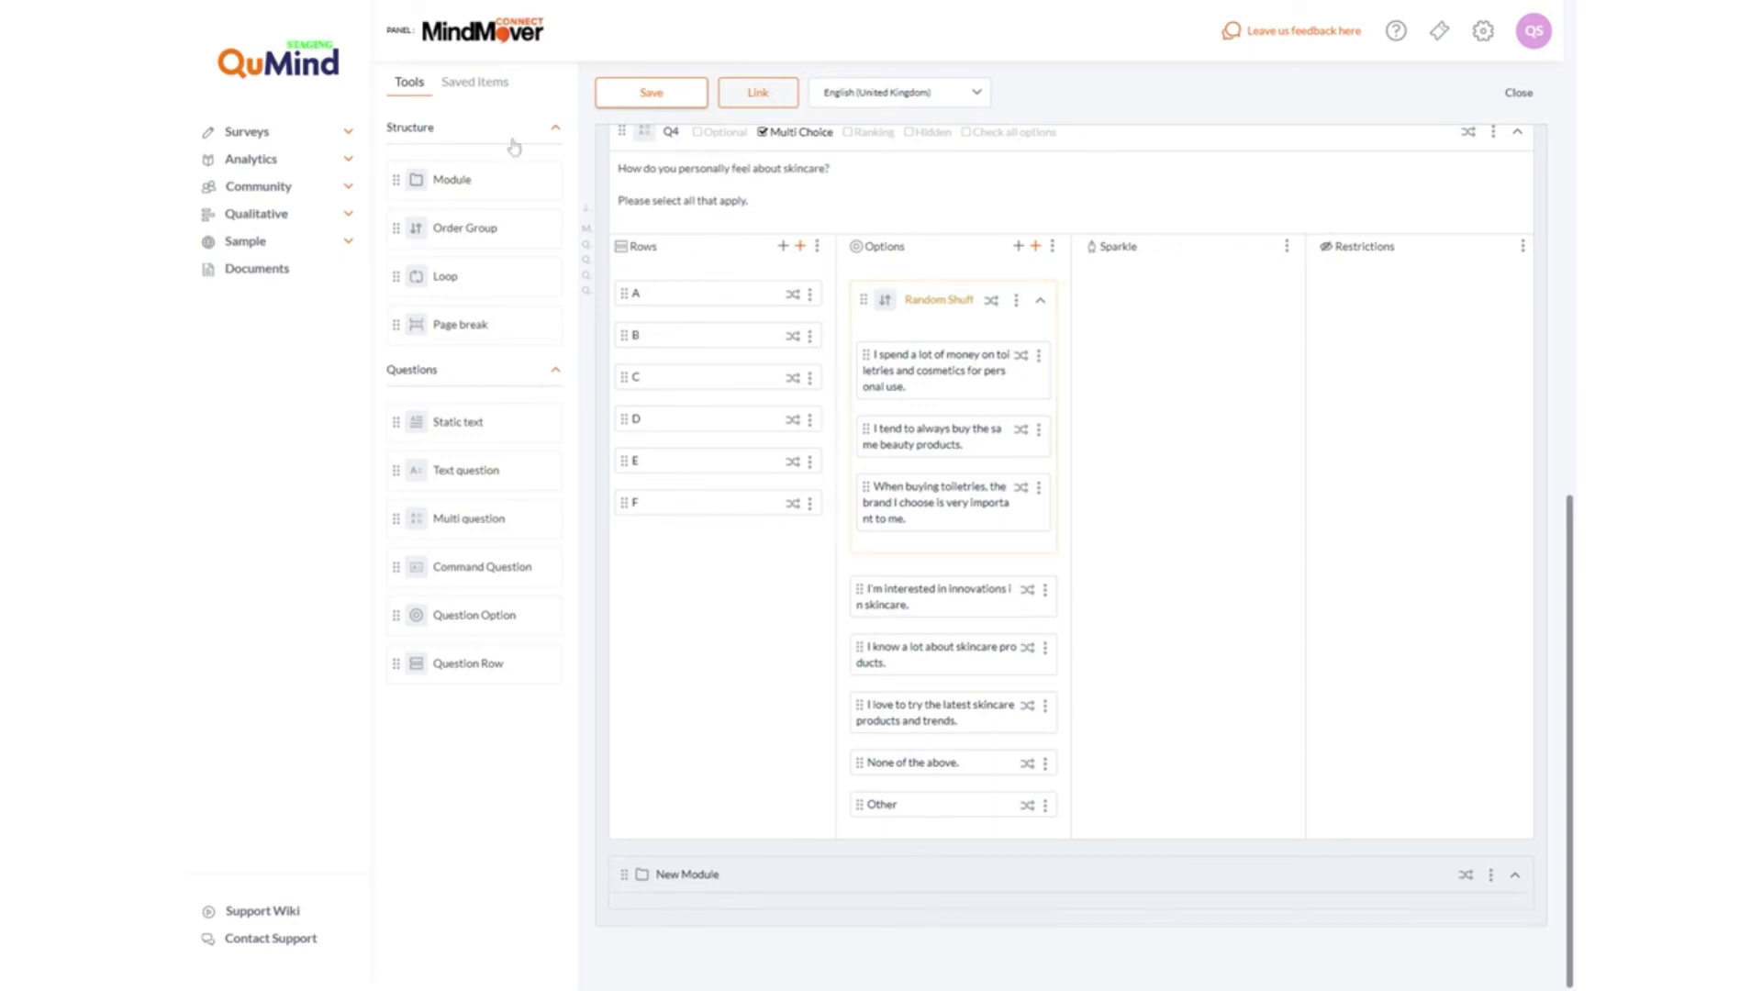
click(662, 93)
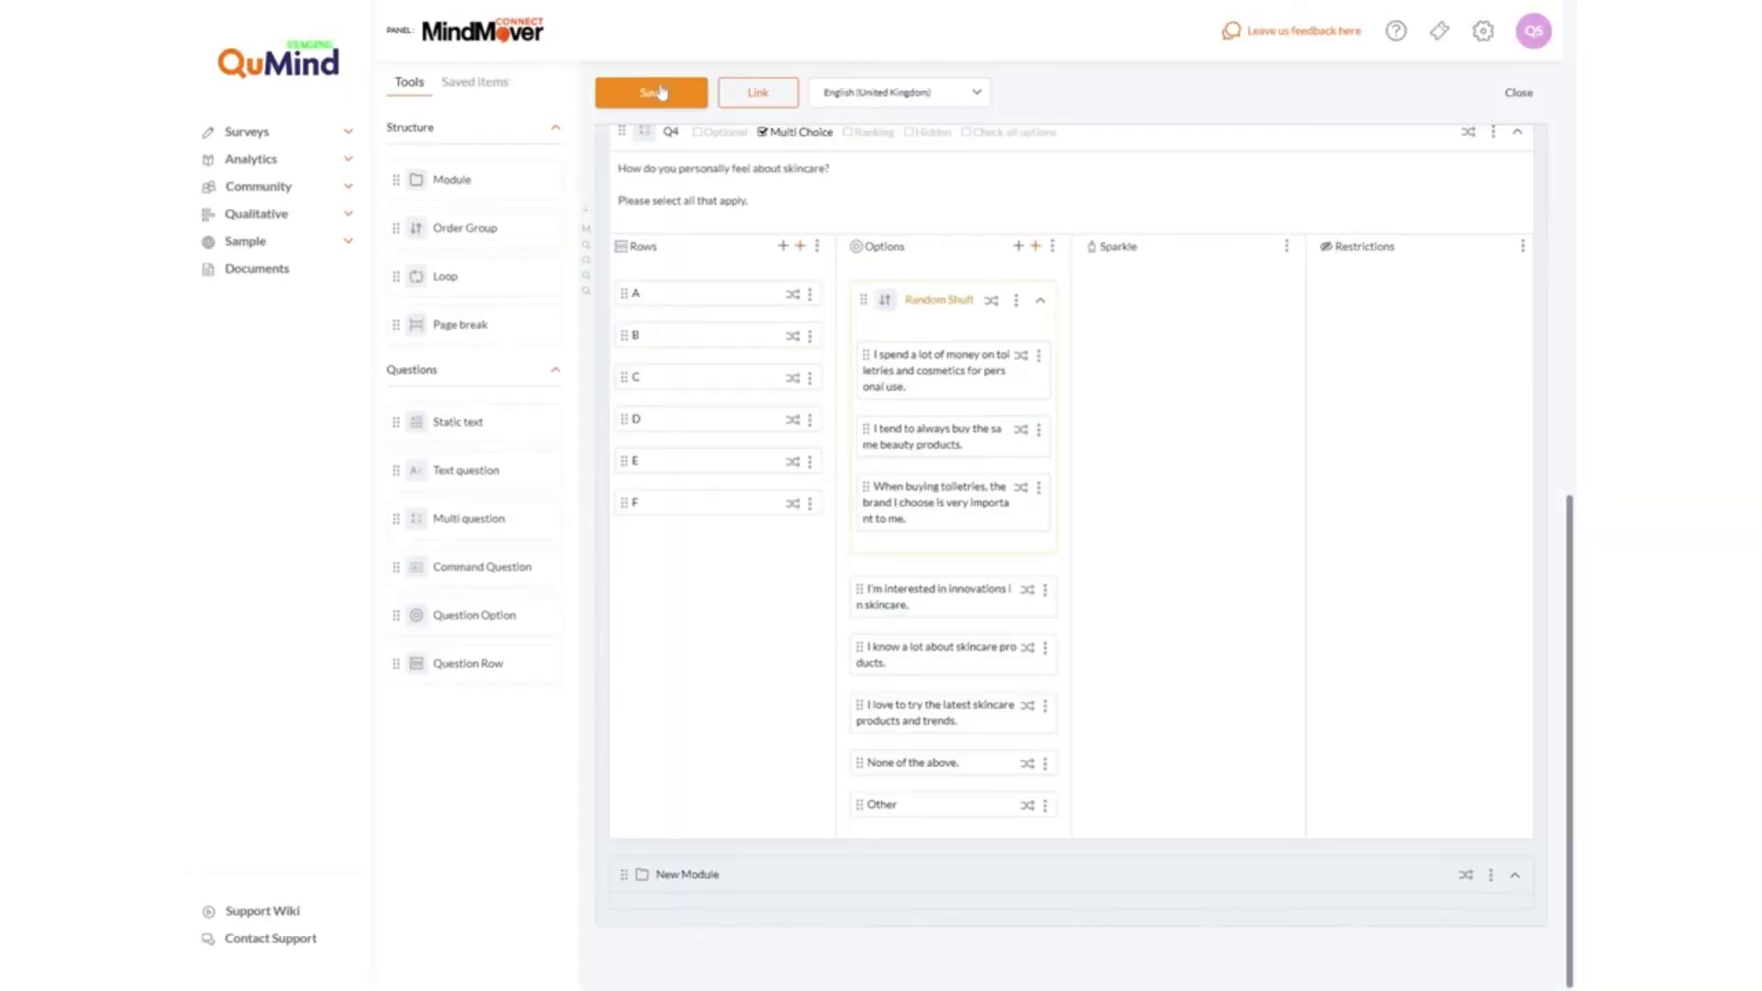
- Save Q1 to the library under the name "TEMPLATE - WELCOME MESSAGE" and save the survey
click(469, 85)
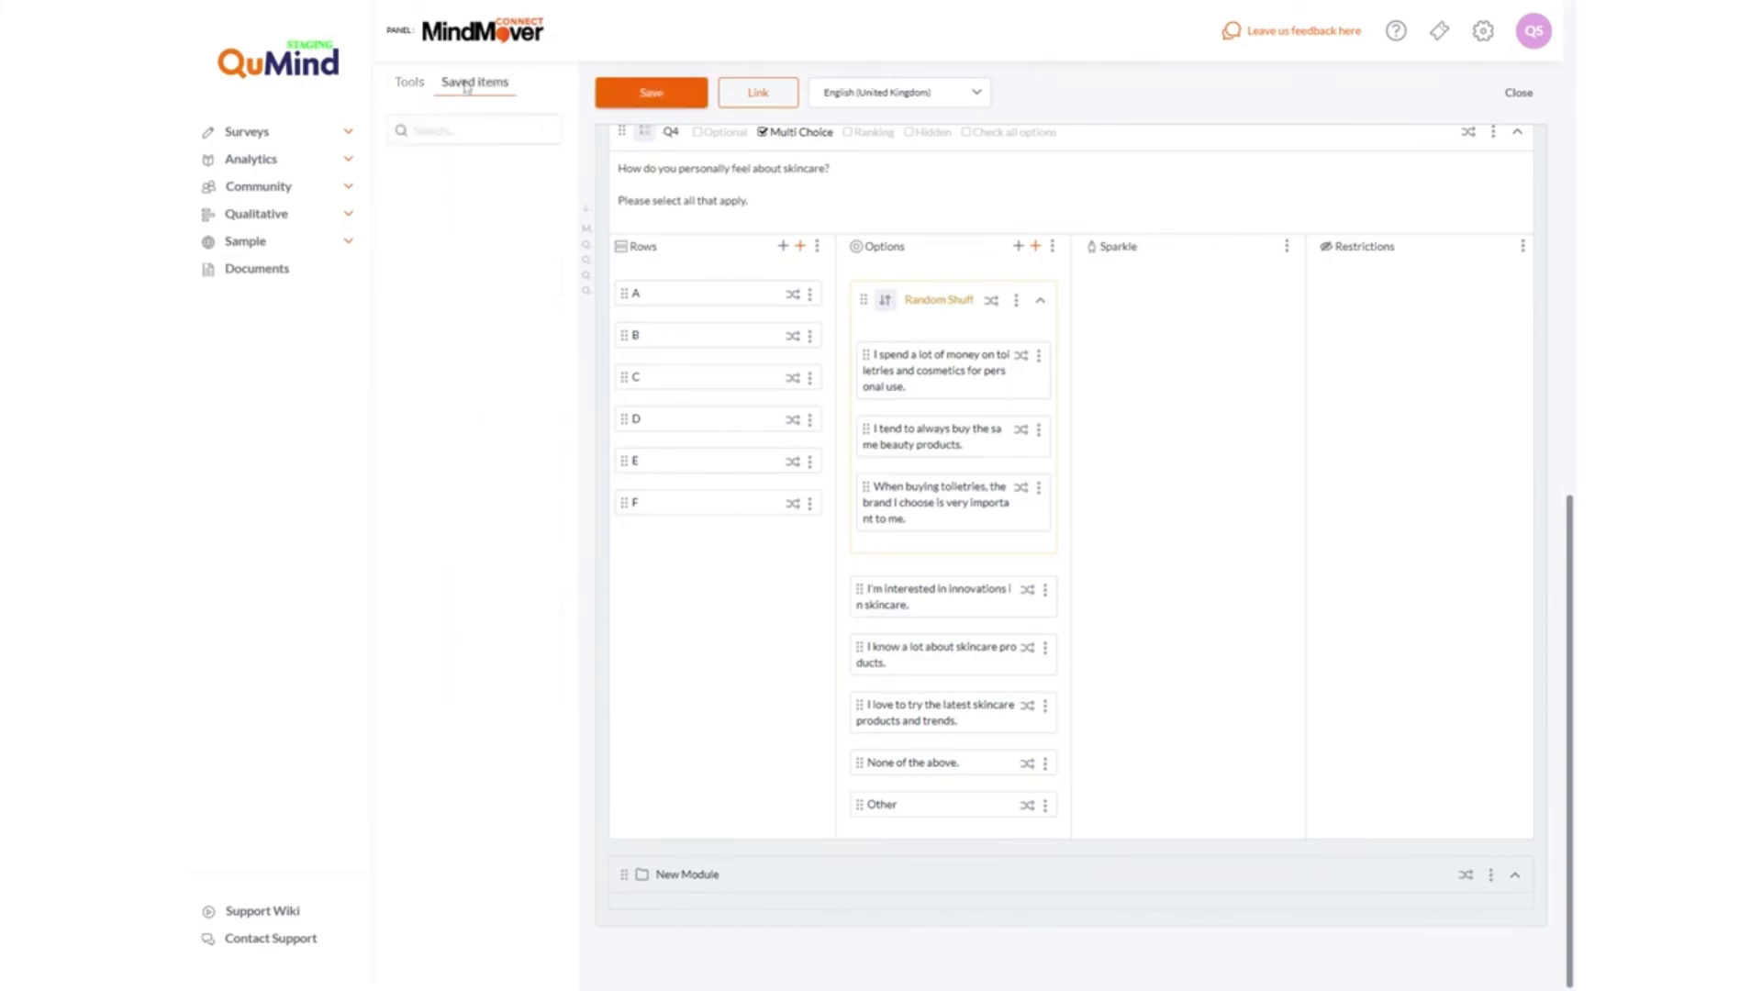
scroll(712, 381, up, 10)
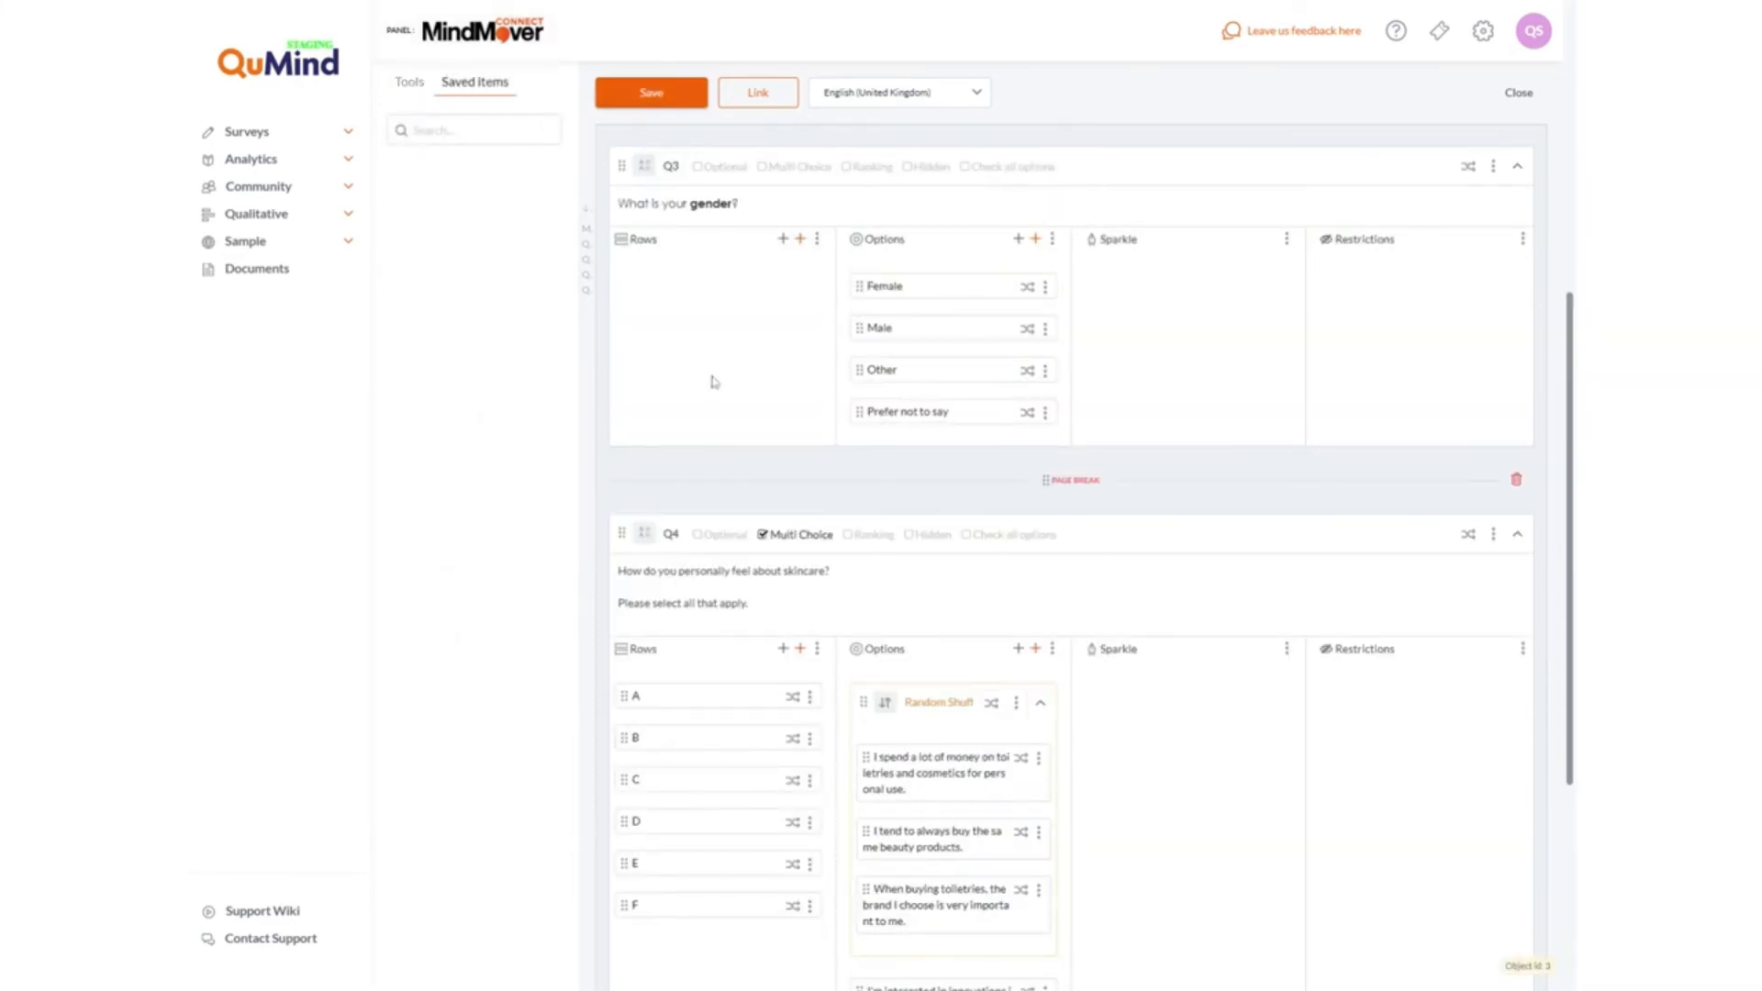
scroll(765, 405, up, 1)
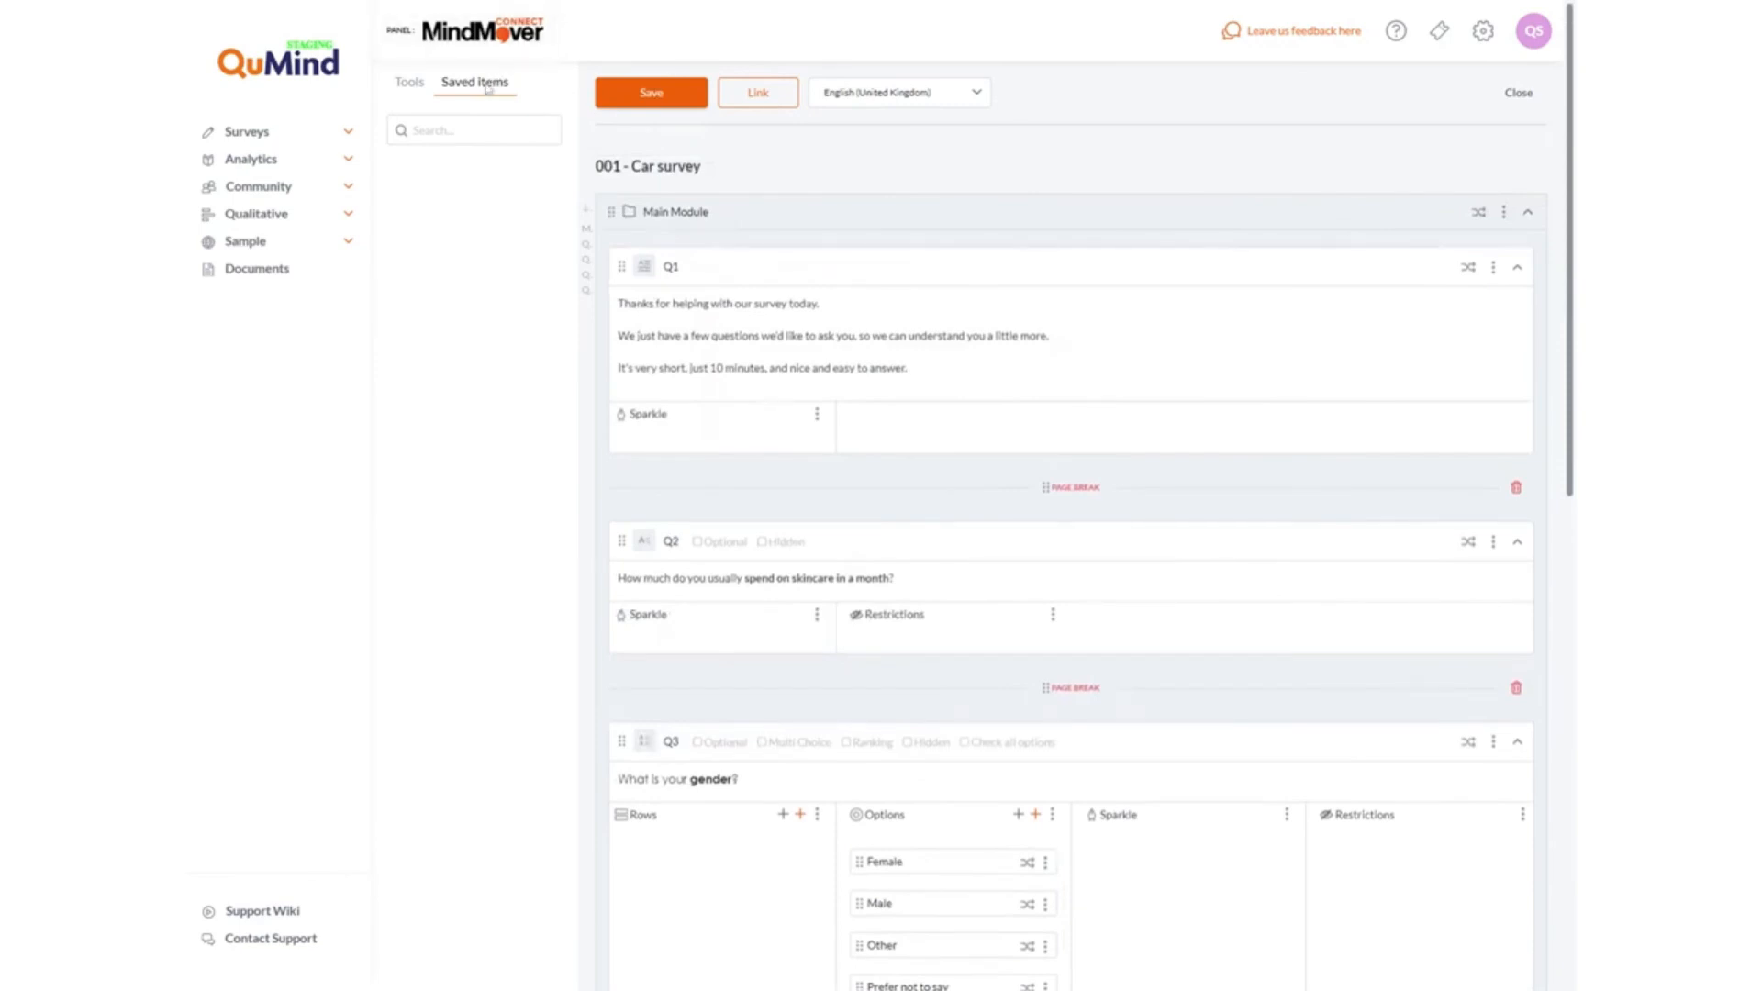
click(651, 96)
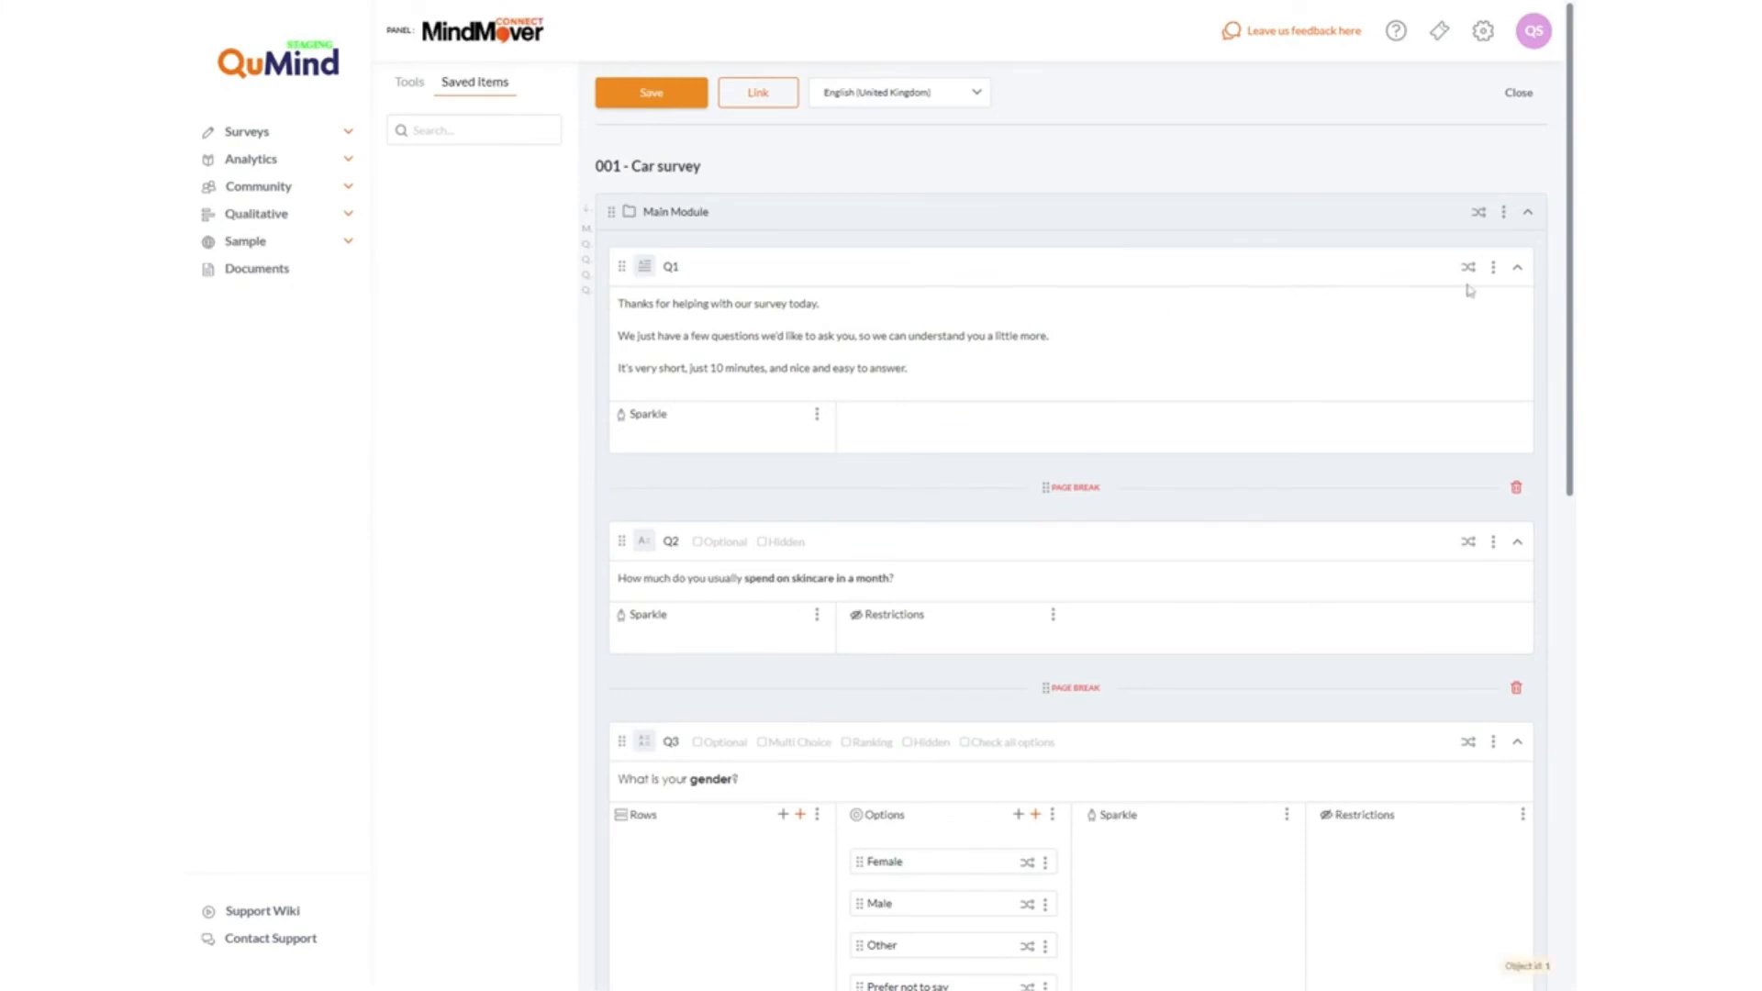
click(1493, 273)
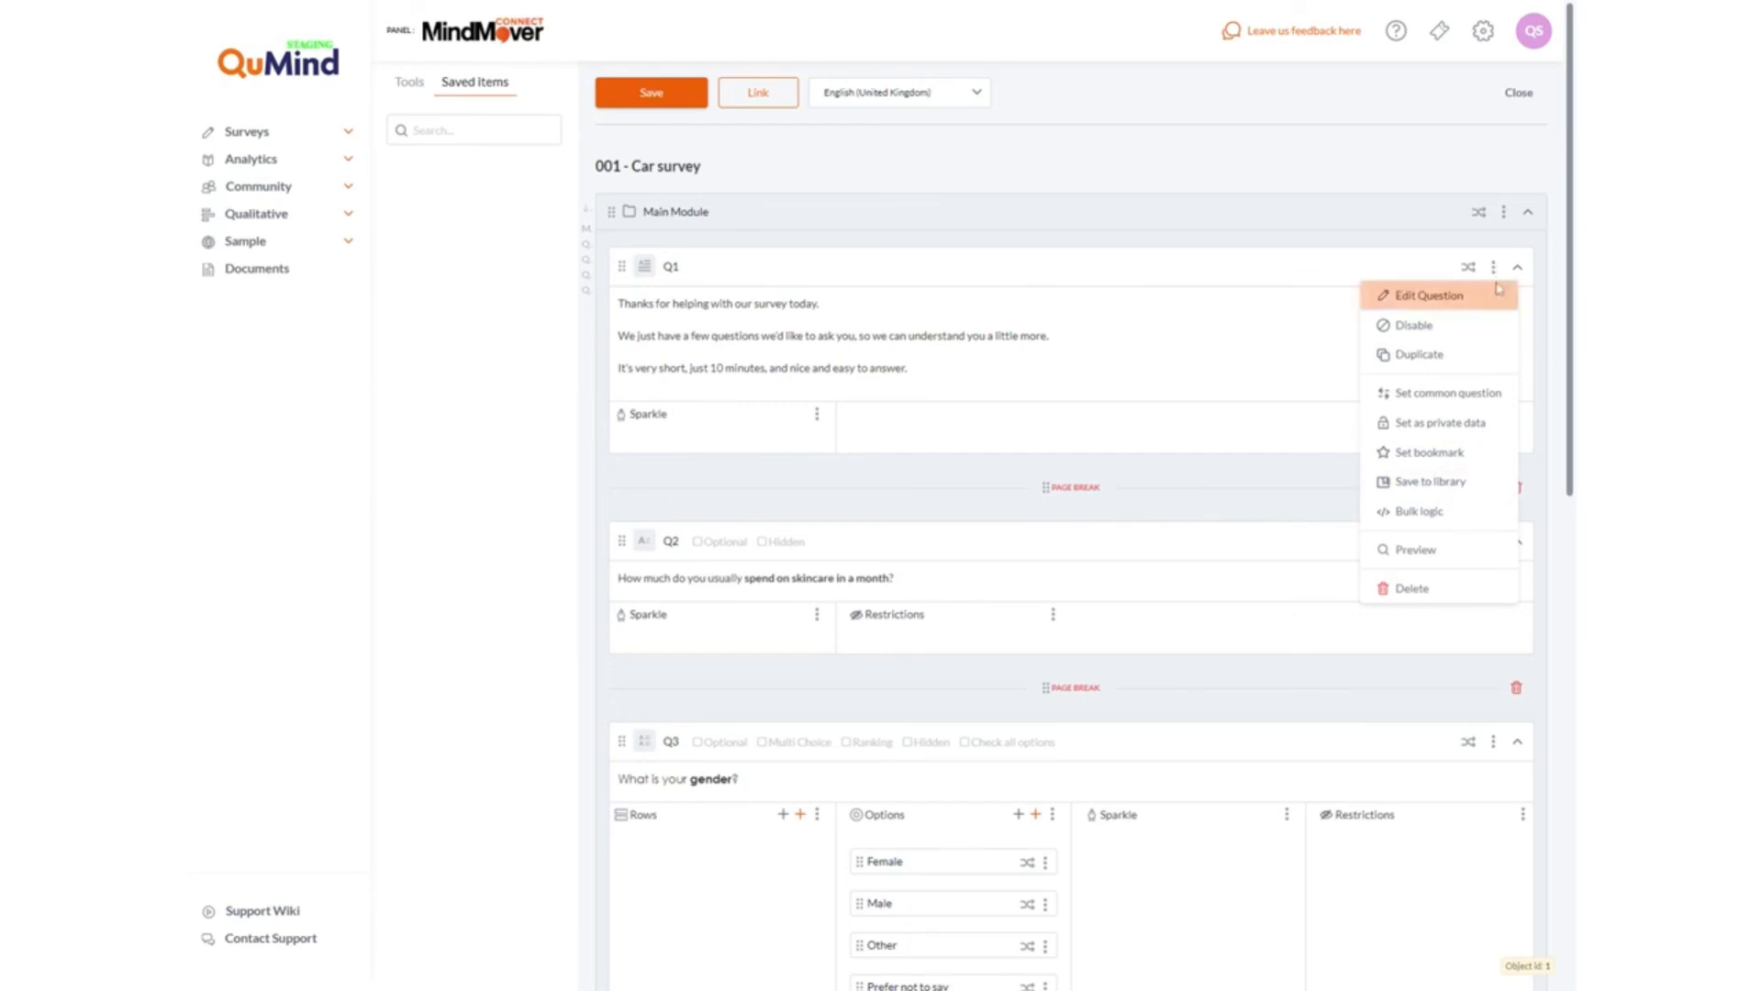
click(1436, 495)
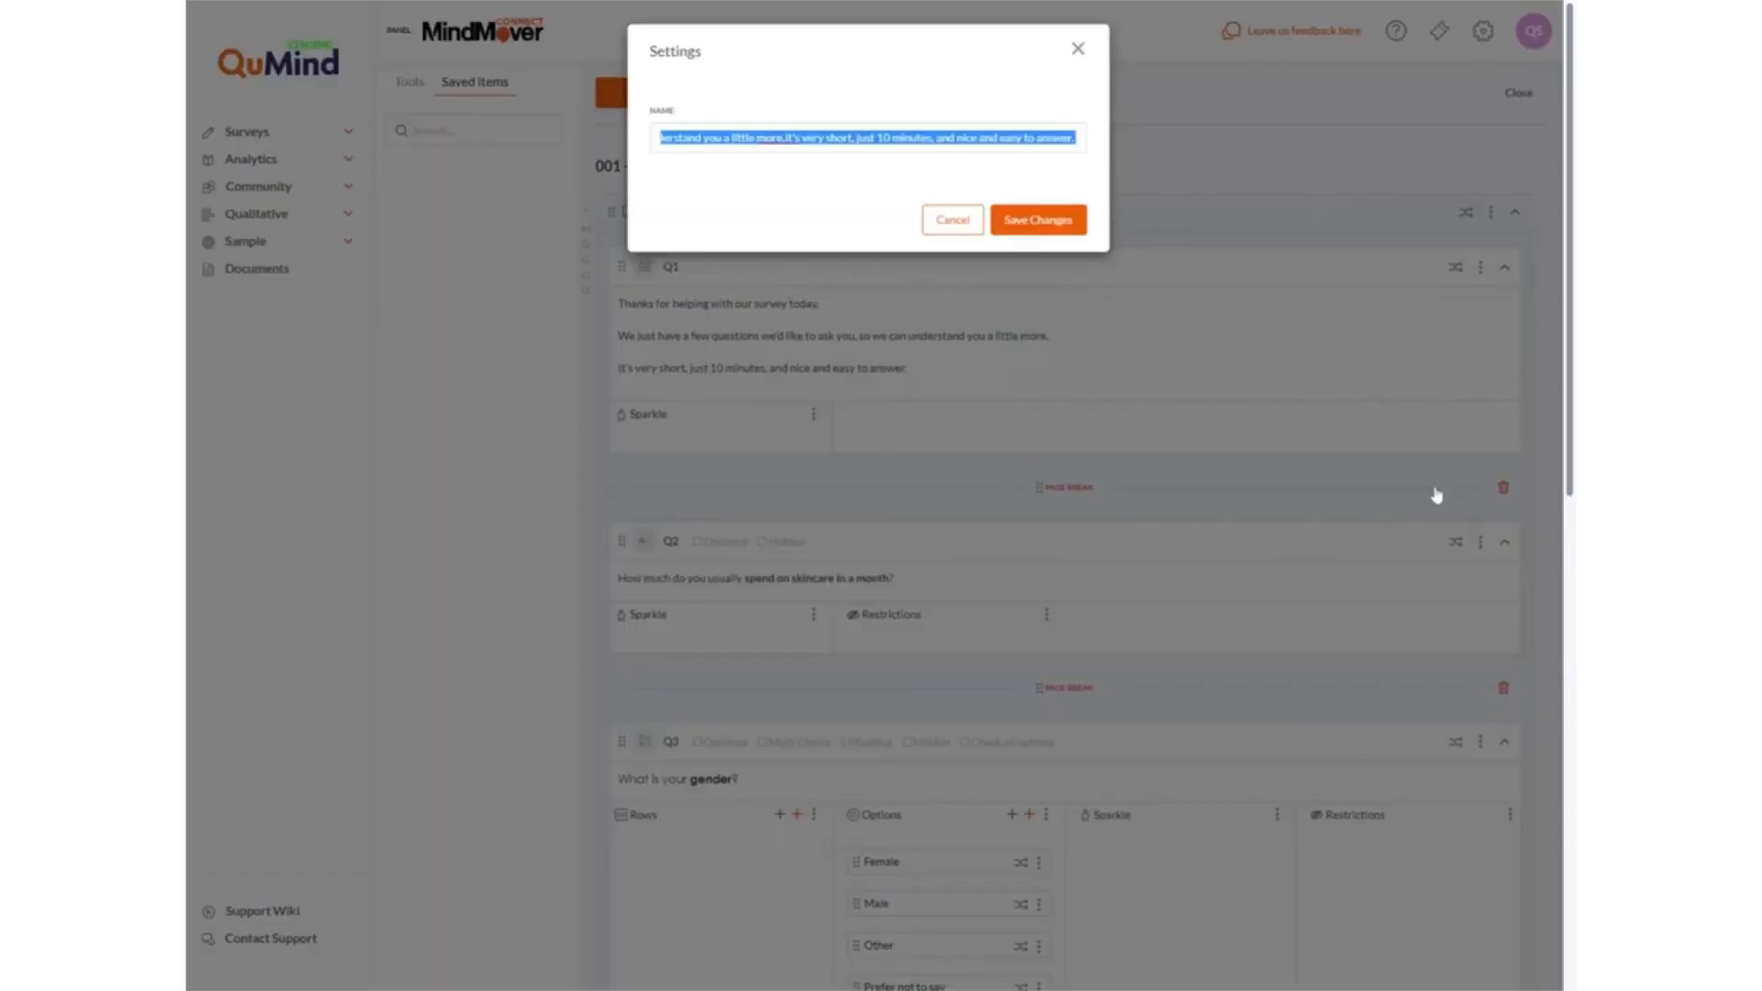
key(BackSpace)
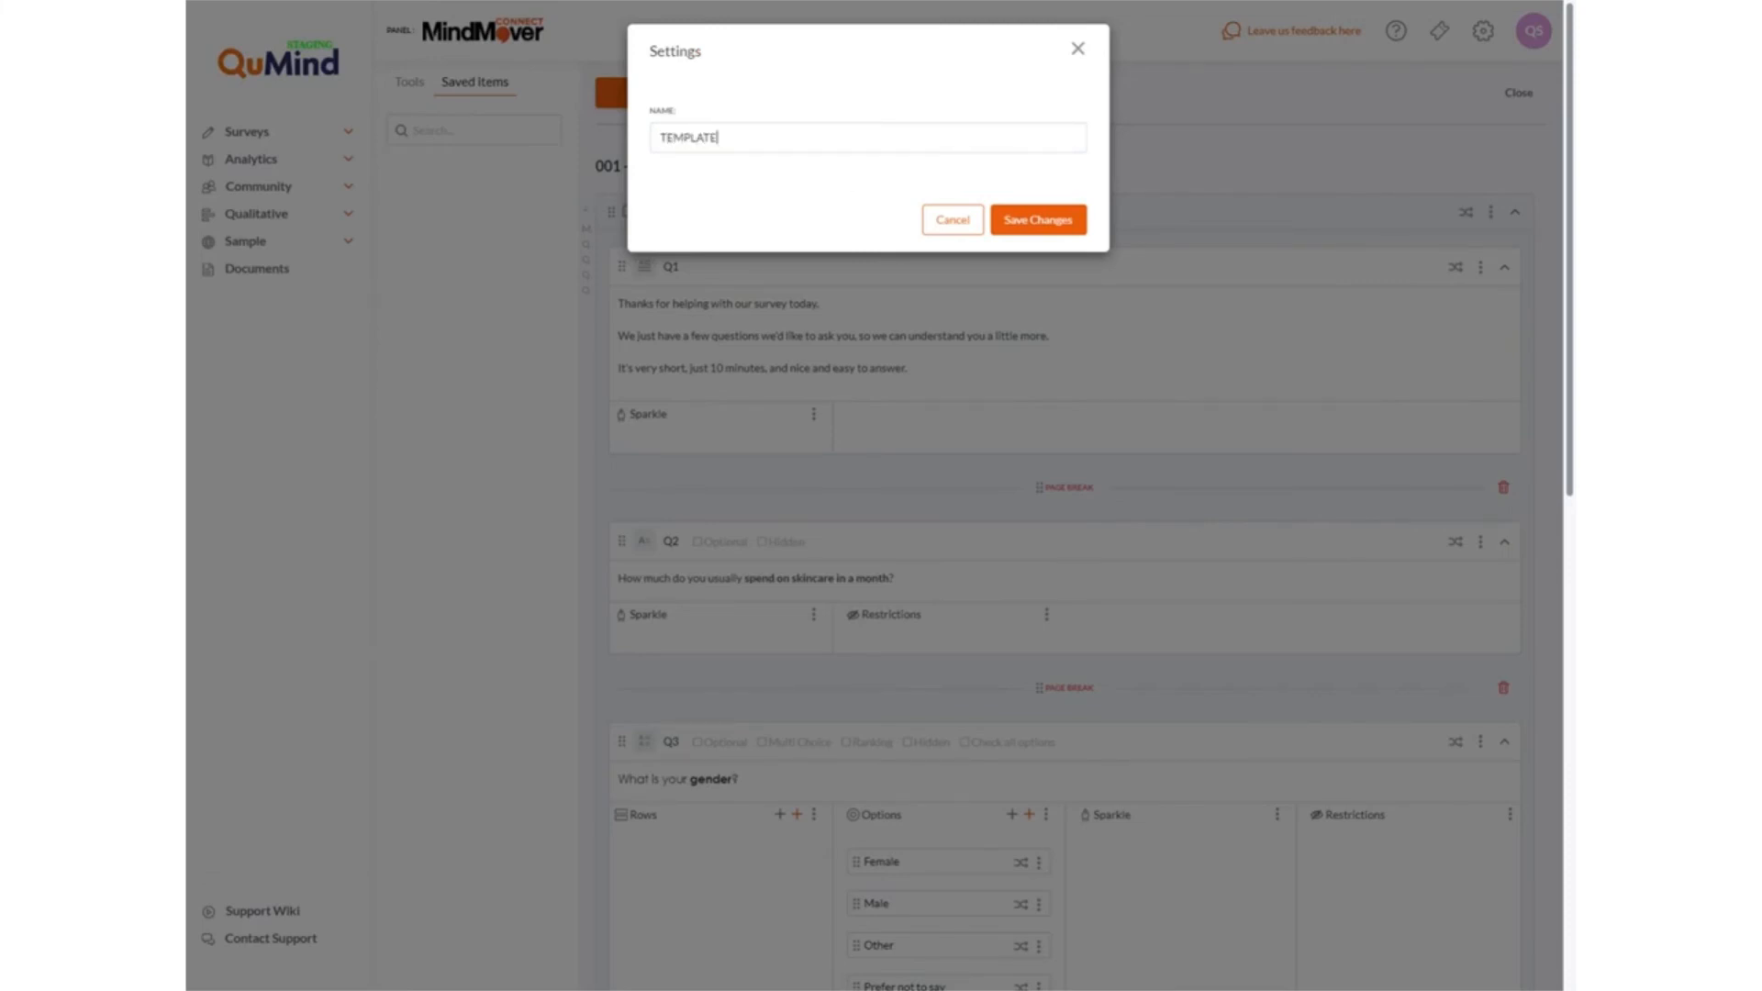
text(TEMPLATE - WELCOME MESSAGE)
click(1070, 220)
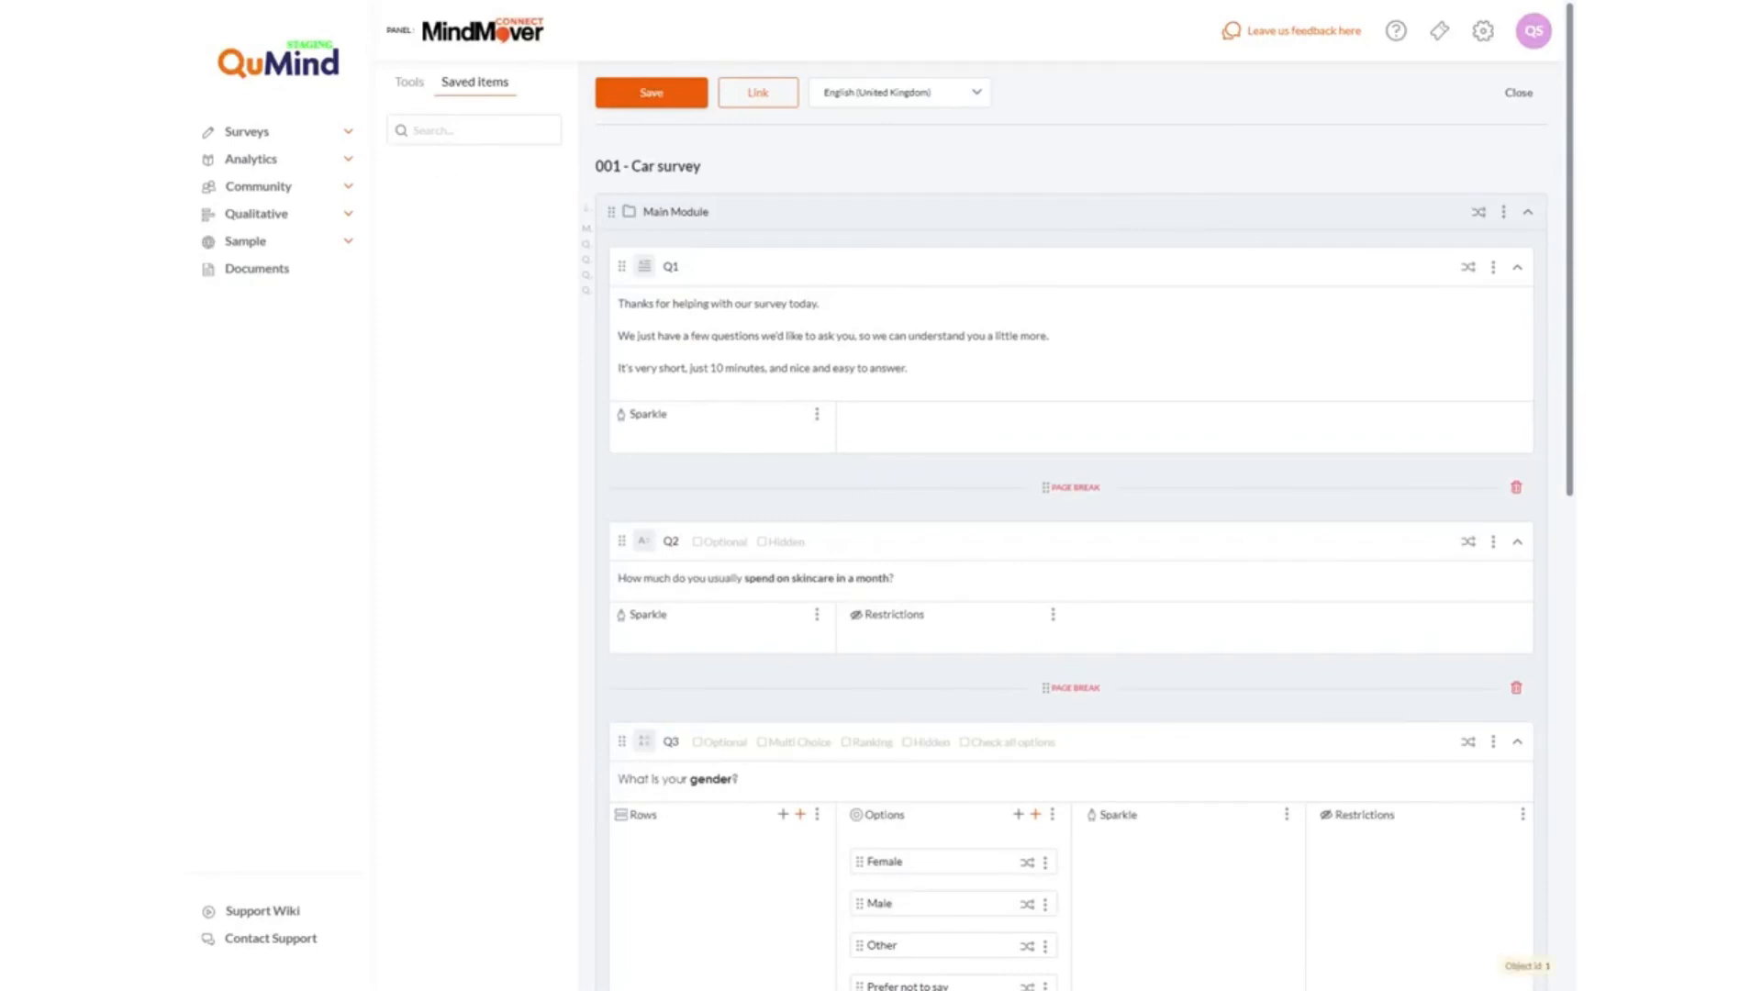
click(639, 99)
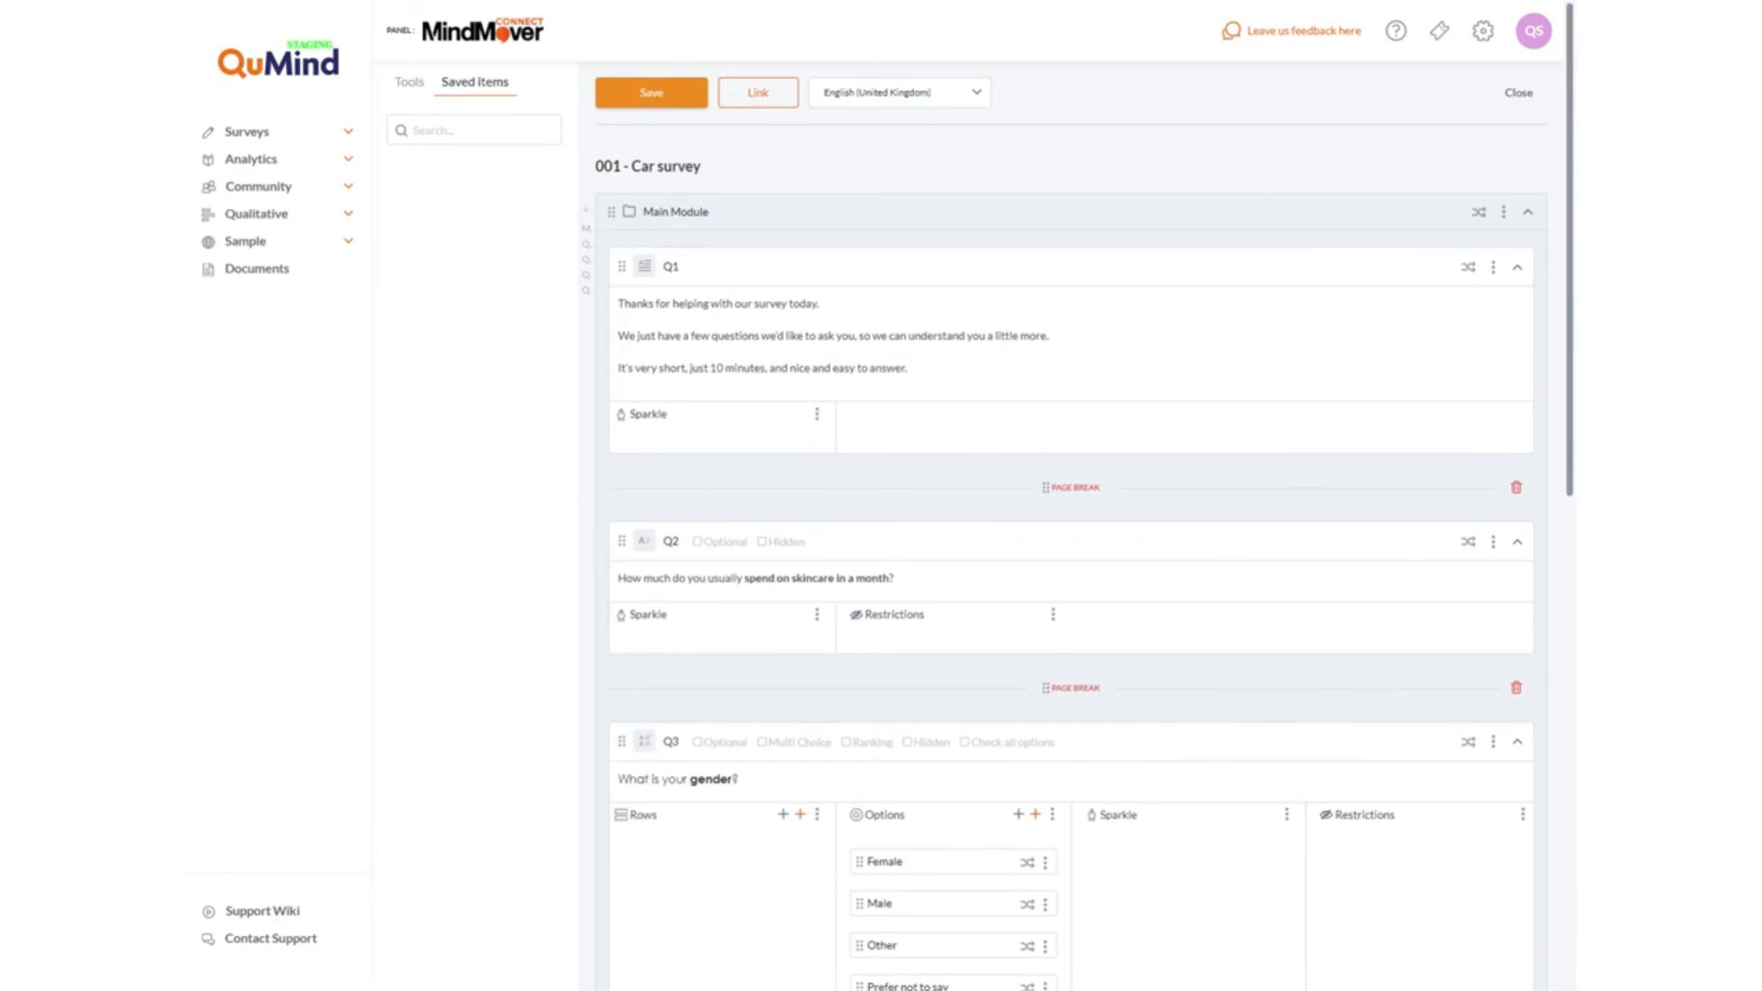
- Open the Car survey project in the designer and show the saved library items
click(349, 136)
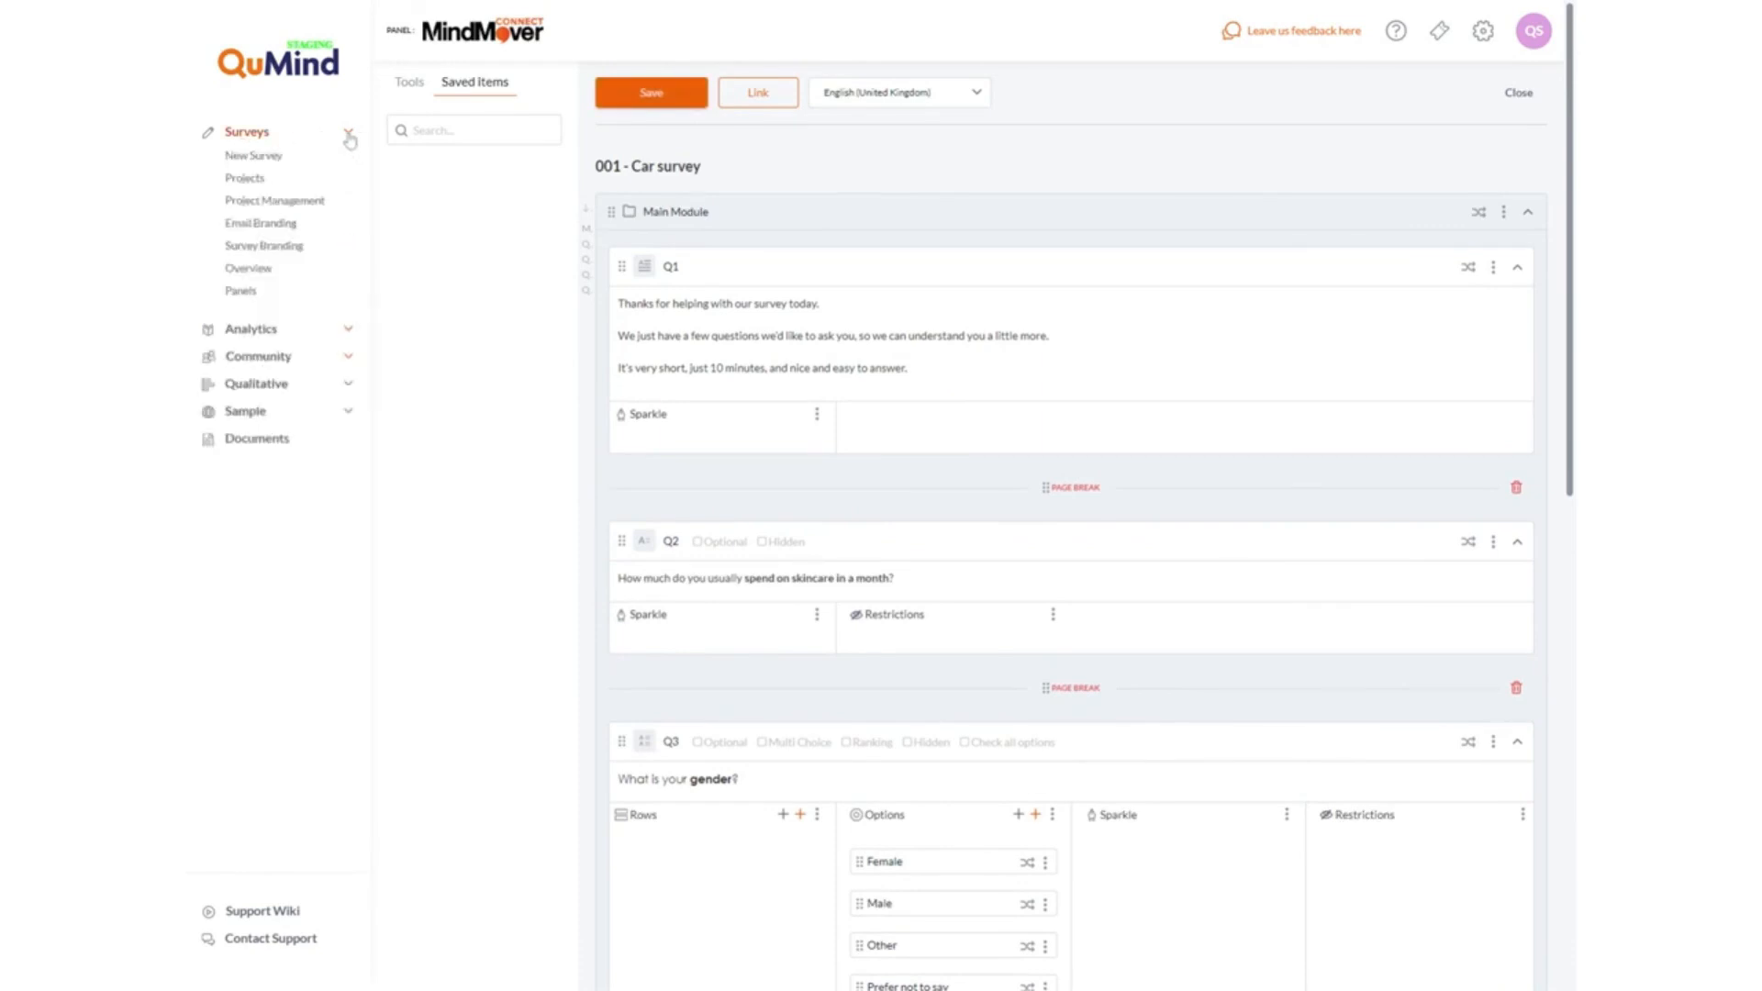
click(246, 179)
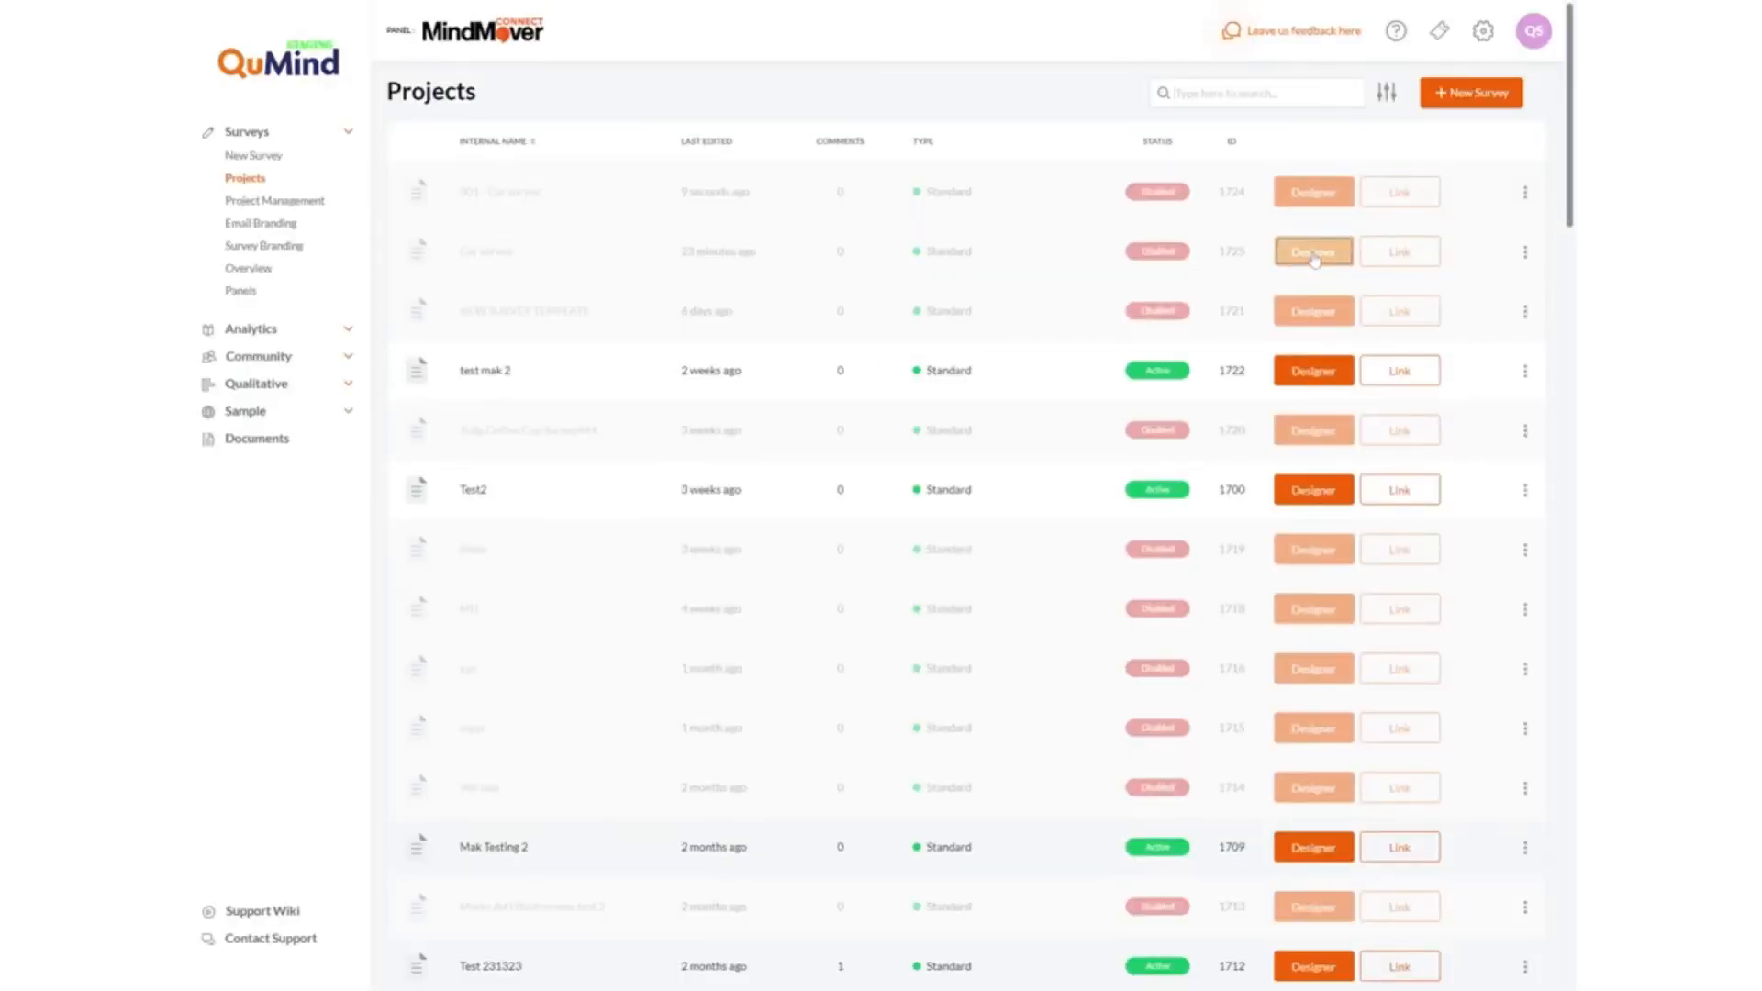
click(1314, 253)
click(477, 90)
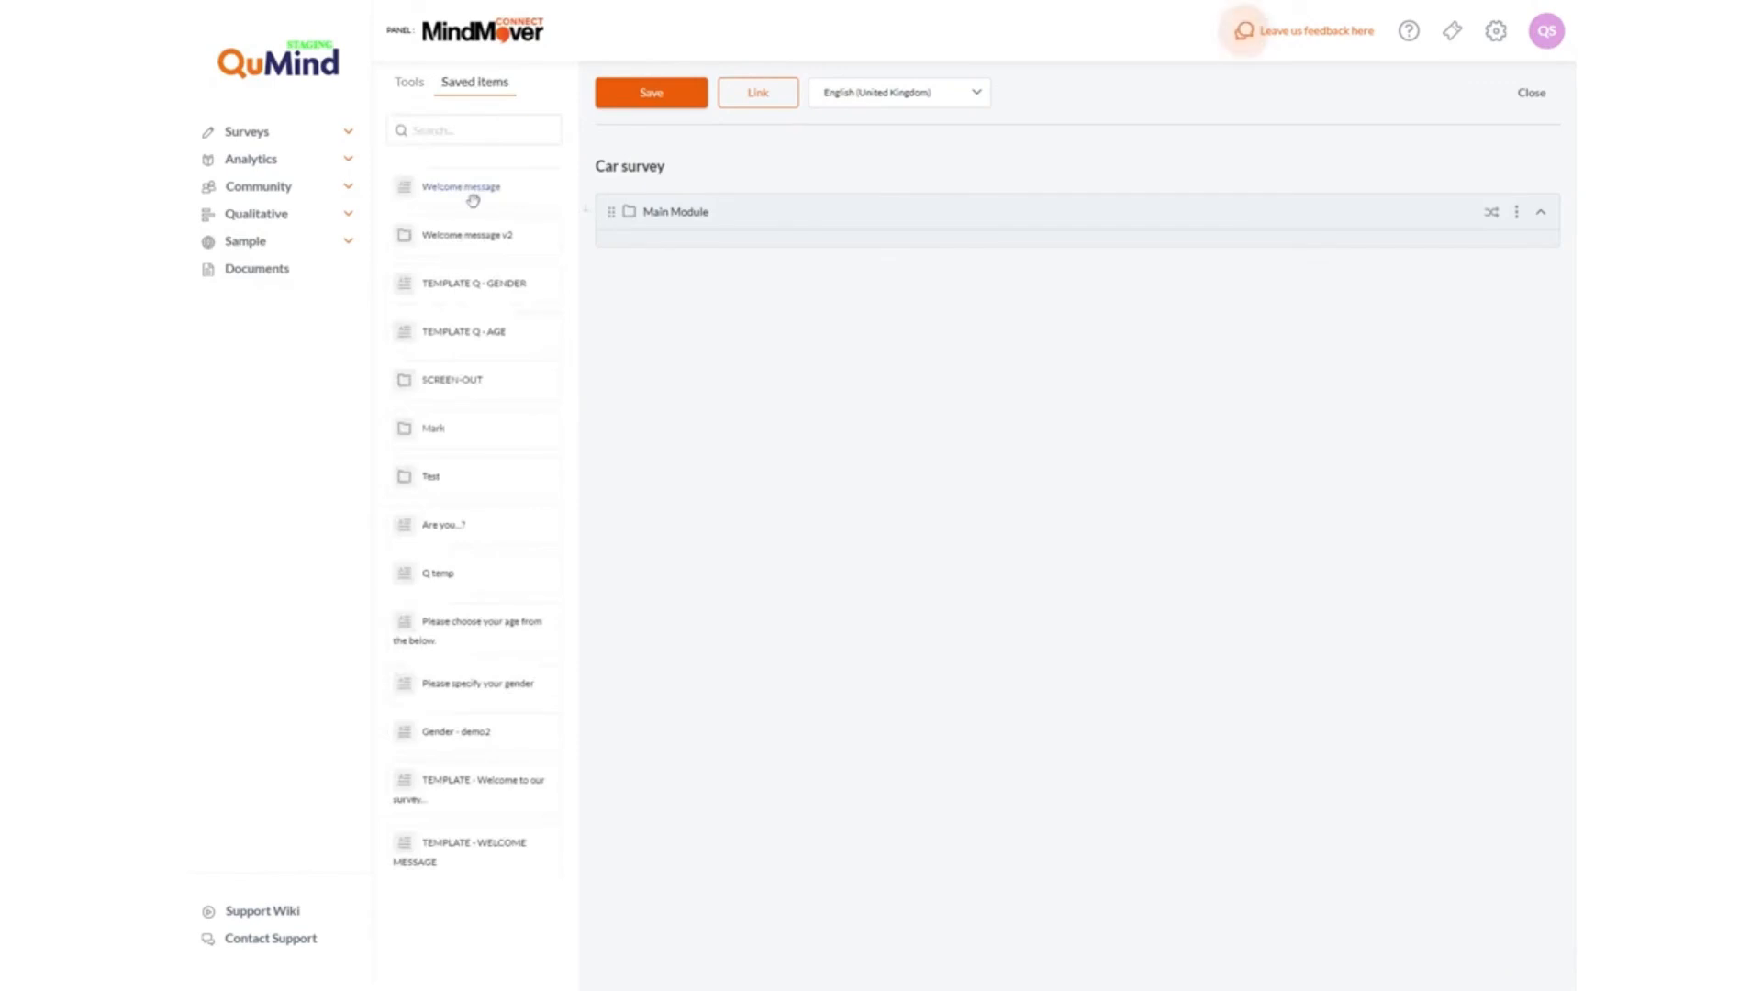
- Insert the saved questions "Are you...?" and "Please choose your age from the below" into Main Module, and delete the age question's blank option
drag(444, 524, 1009, 235)
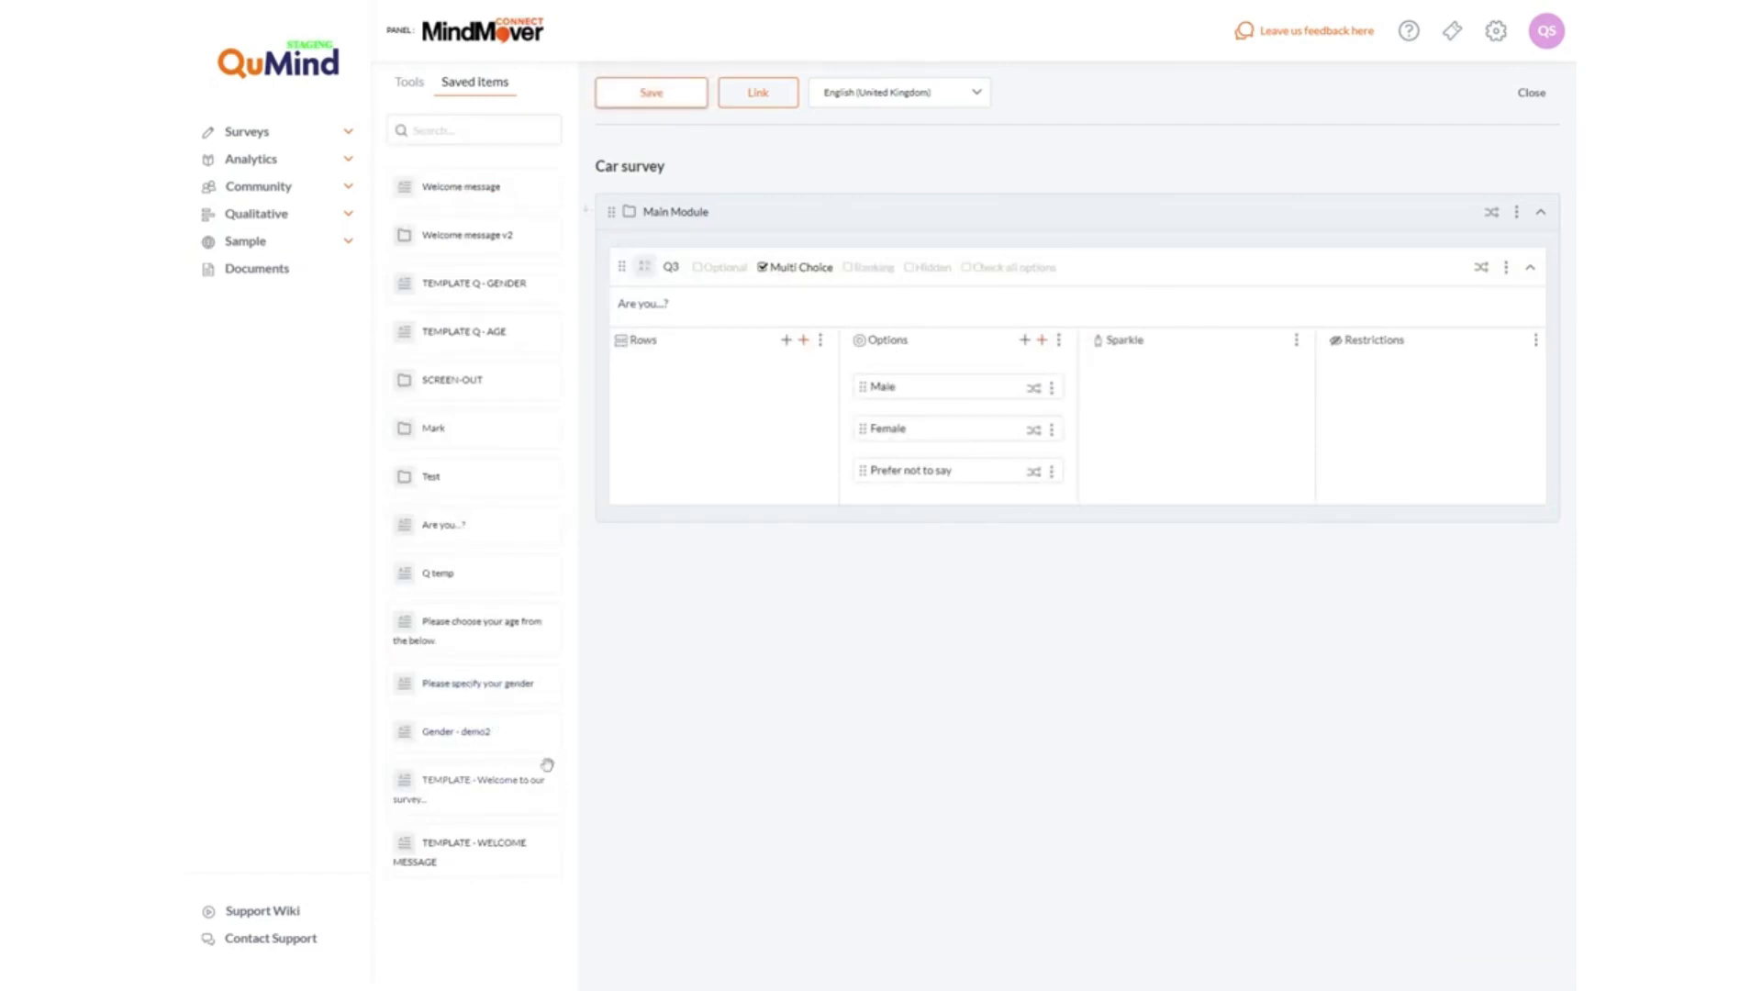
drag(435, 630, 1005, 509)
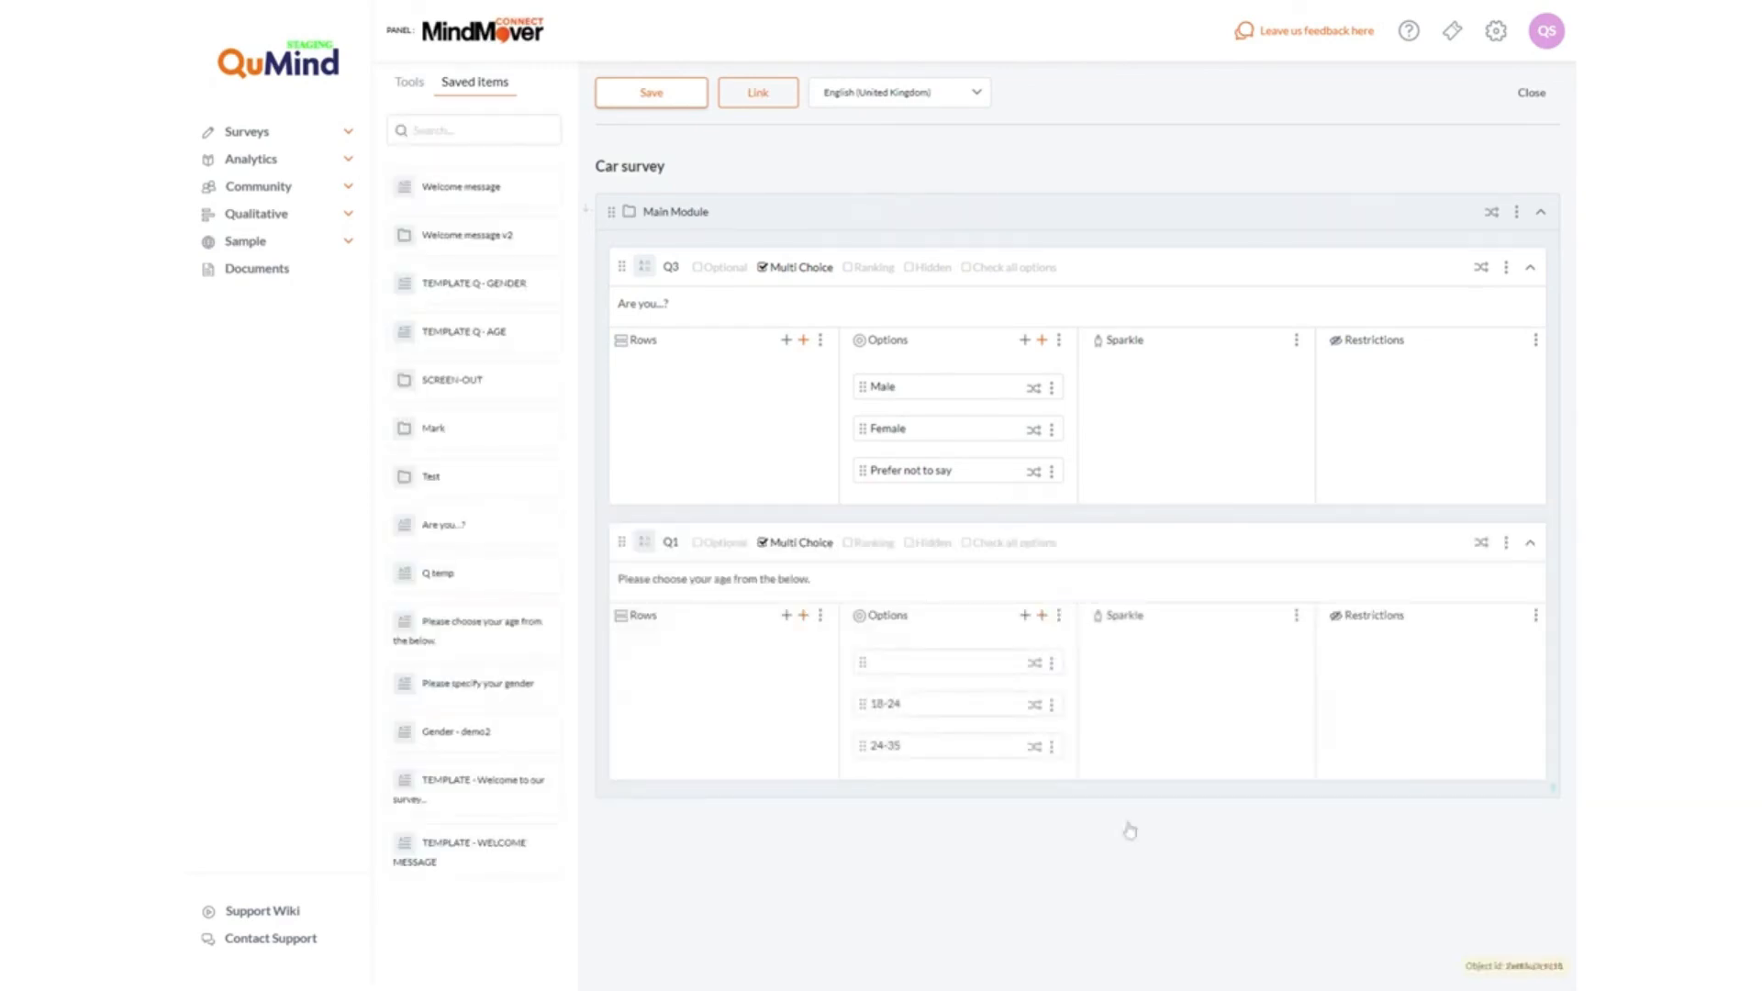
click(1052, 663)
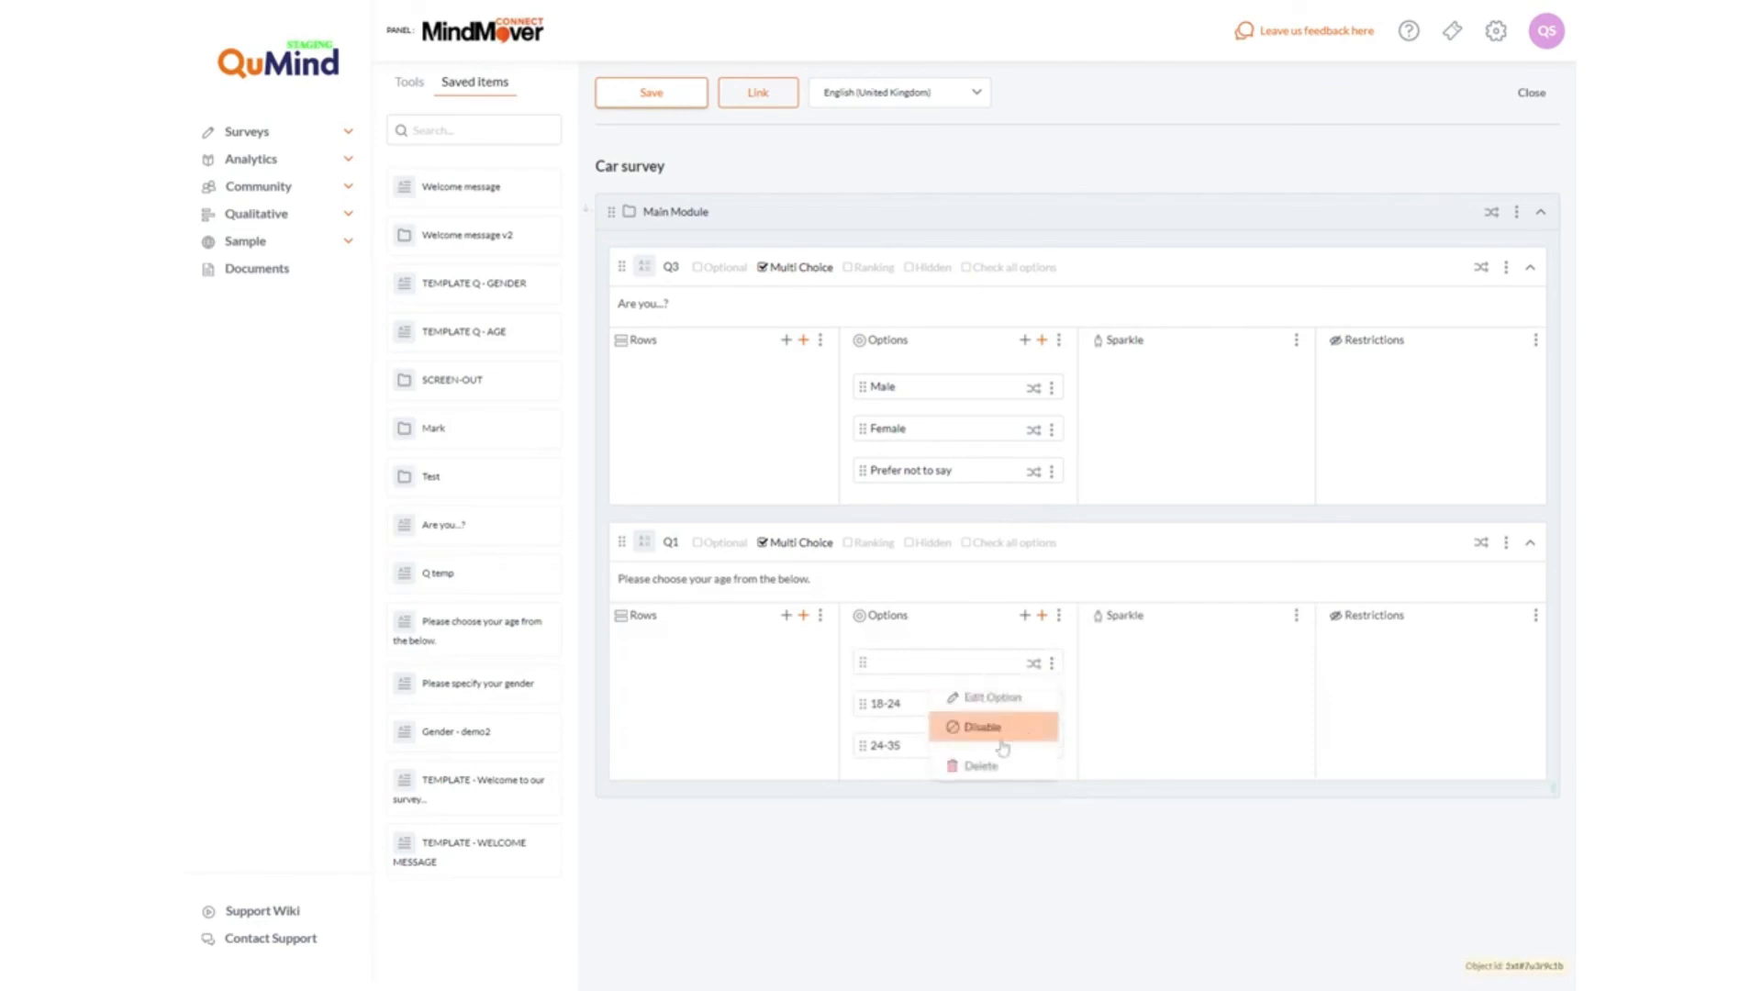
click(980, 767)
click(1056, 184)
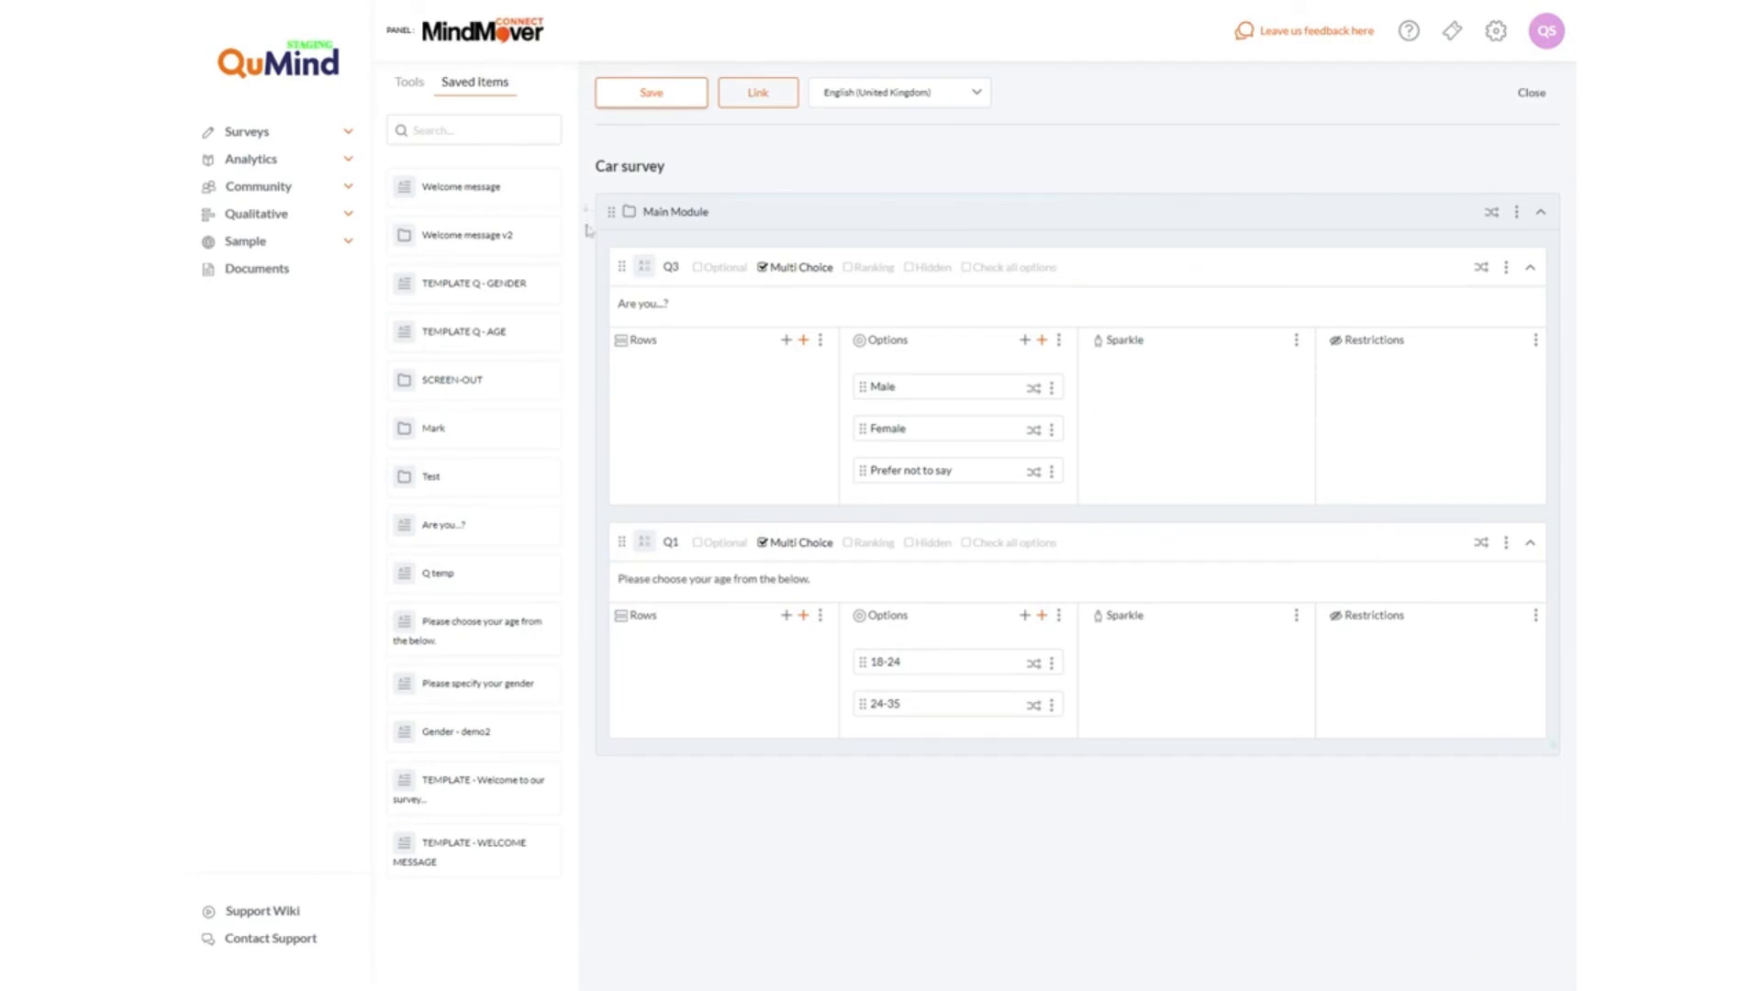
- Return to the 001 - Car survey in the designer and show the saved items alongside New Module at the survey's end
click(312, 134)
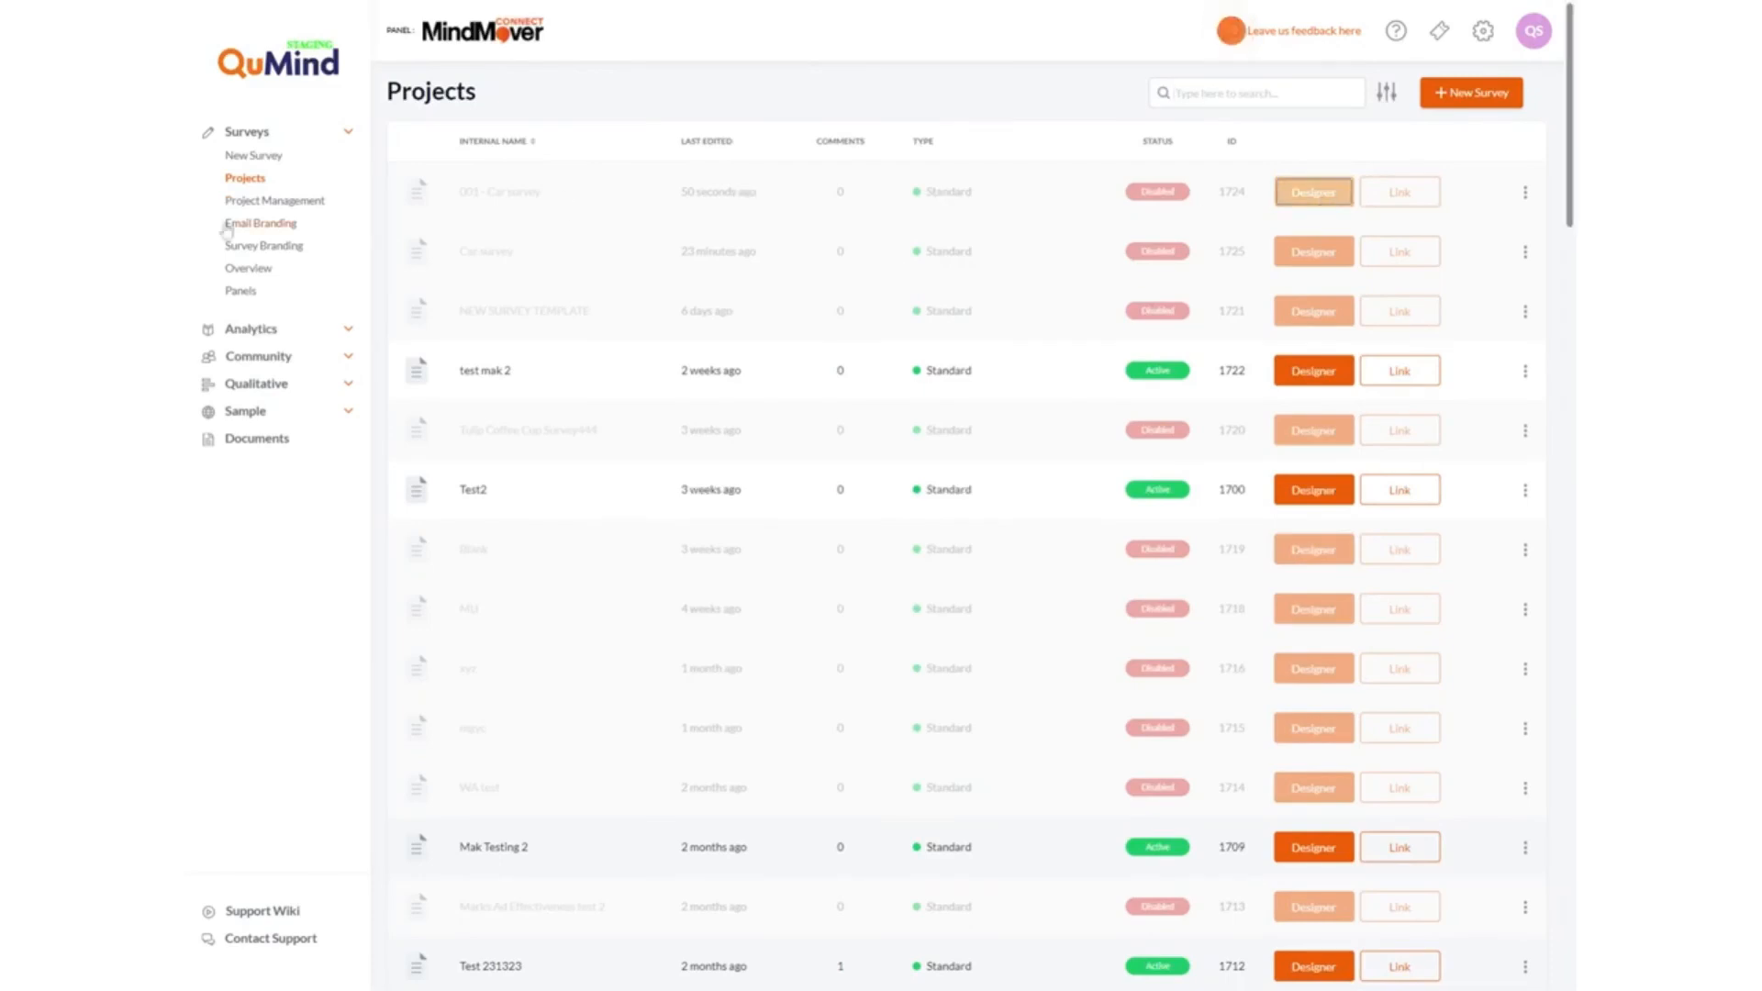
click(243, 181)
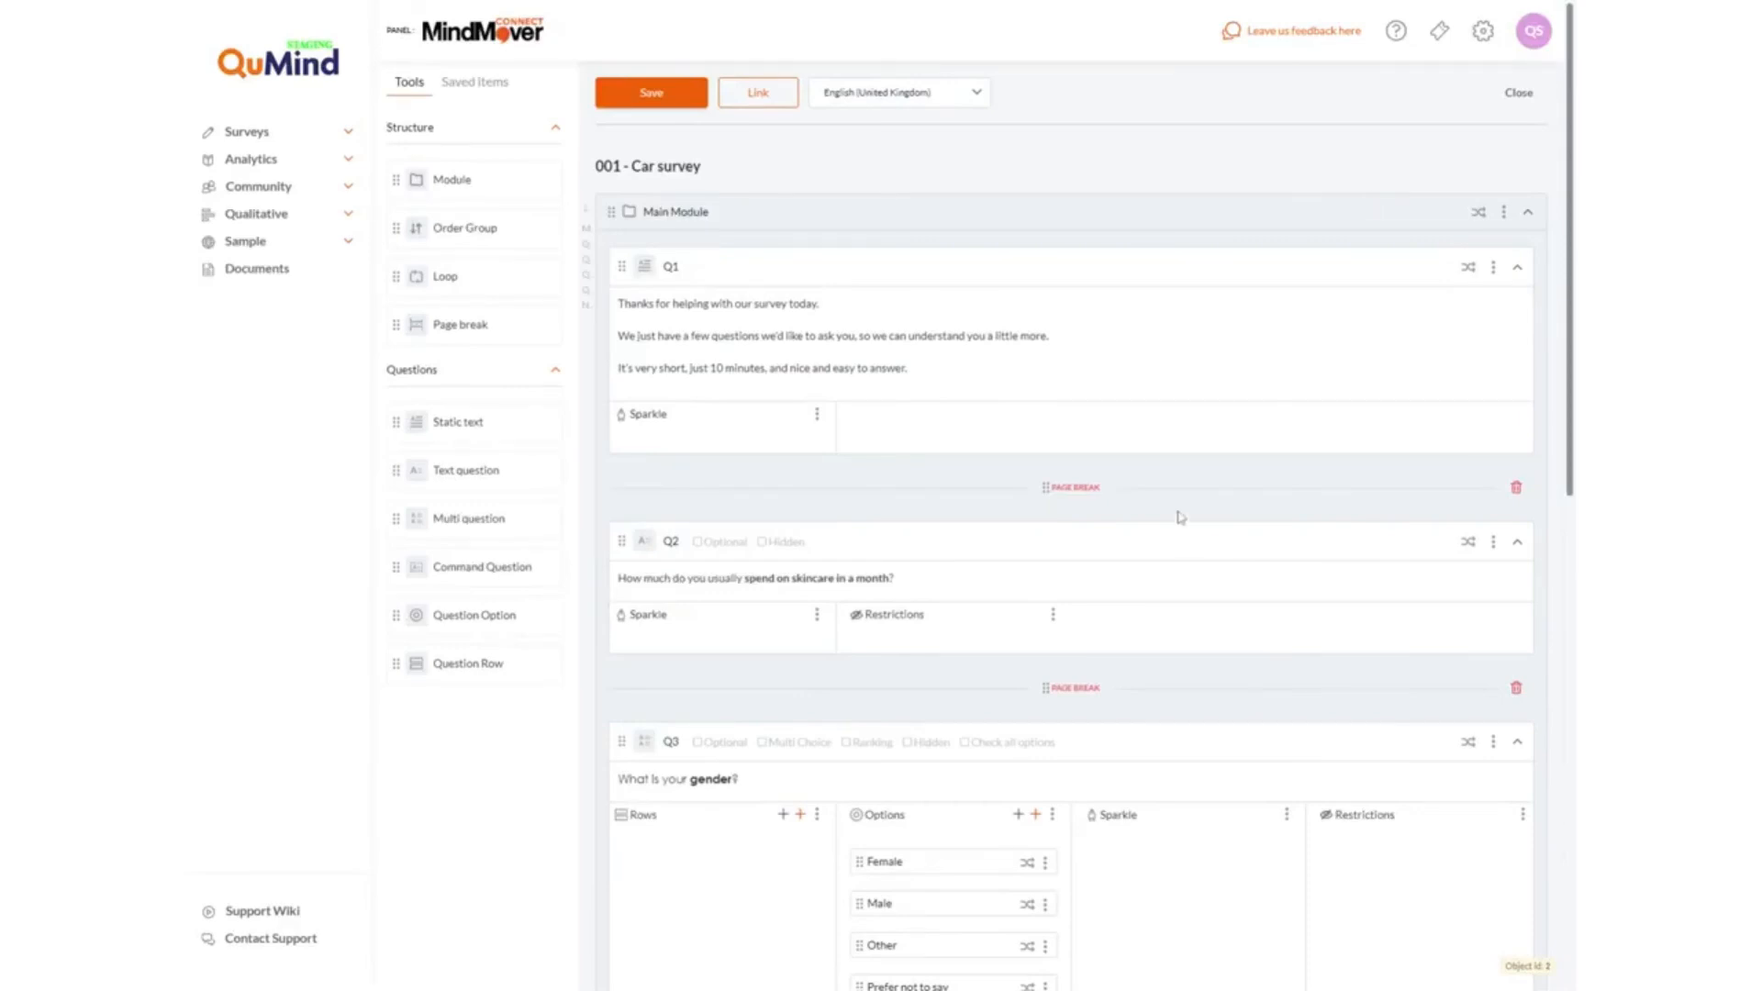
scroll(1180, 518, down, 10)
scroll(1171, 476, up, 6)
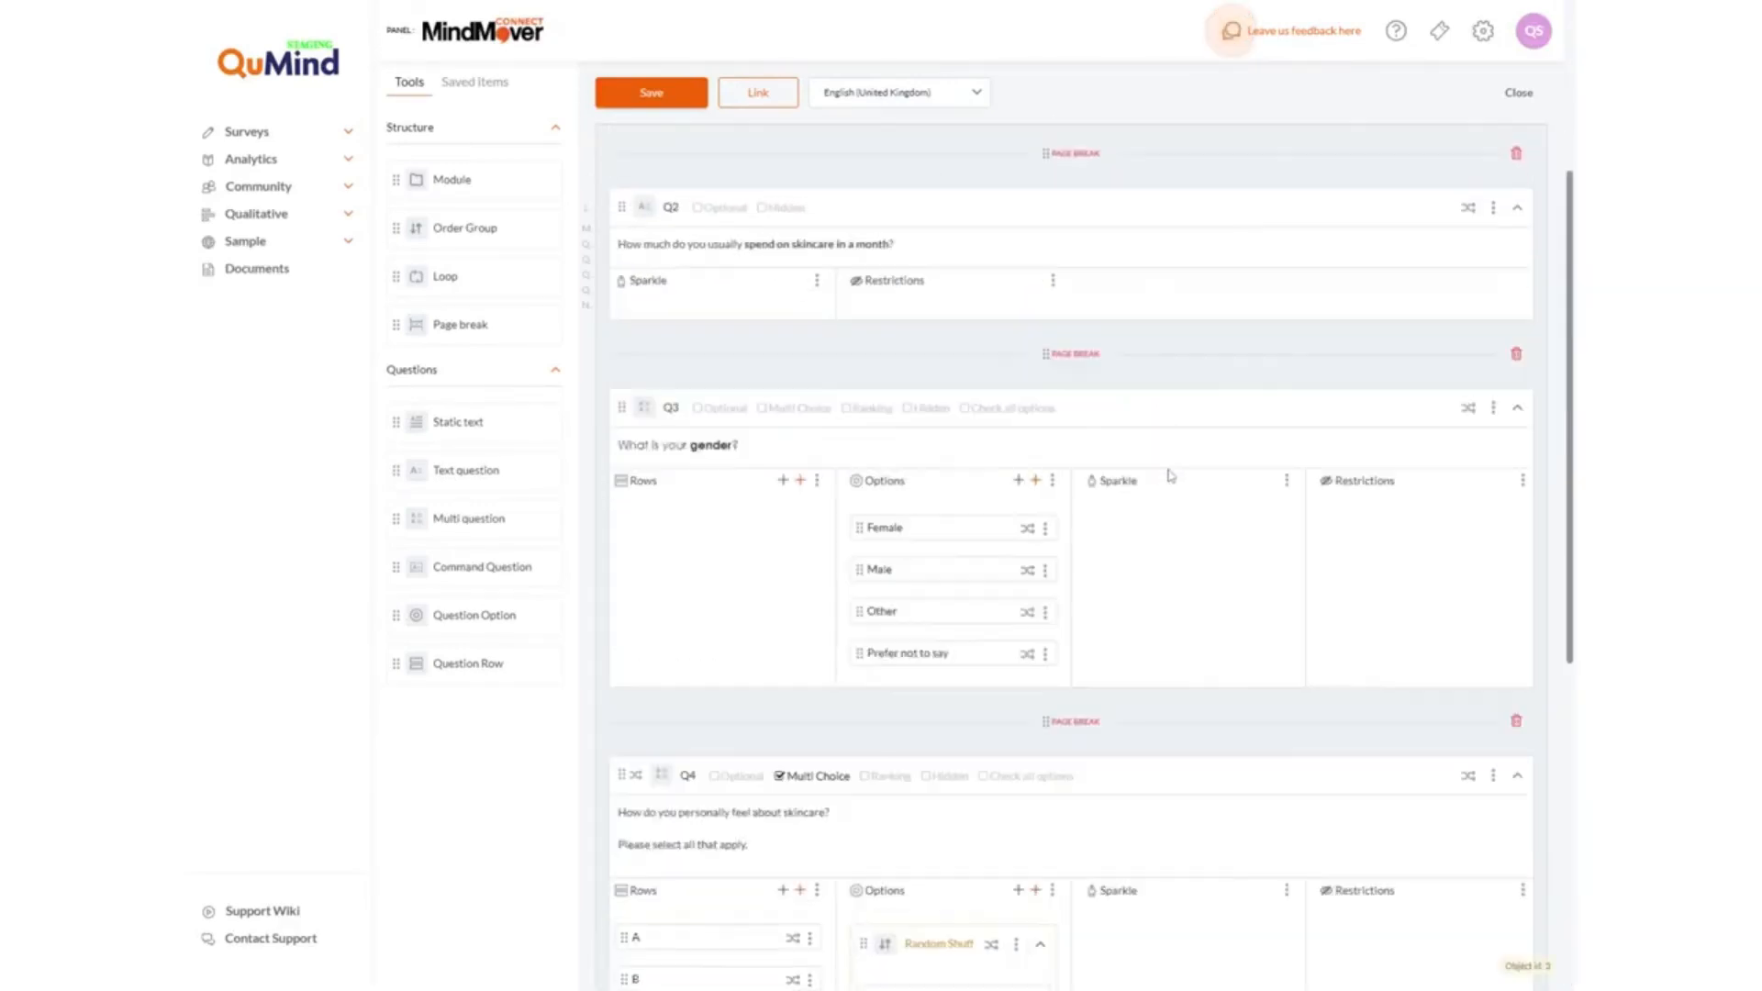
scroll(1171, 477, up, 3)
click(459, 82)
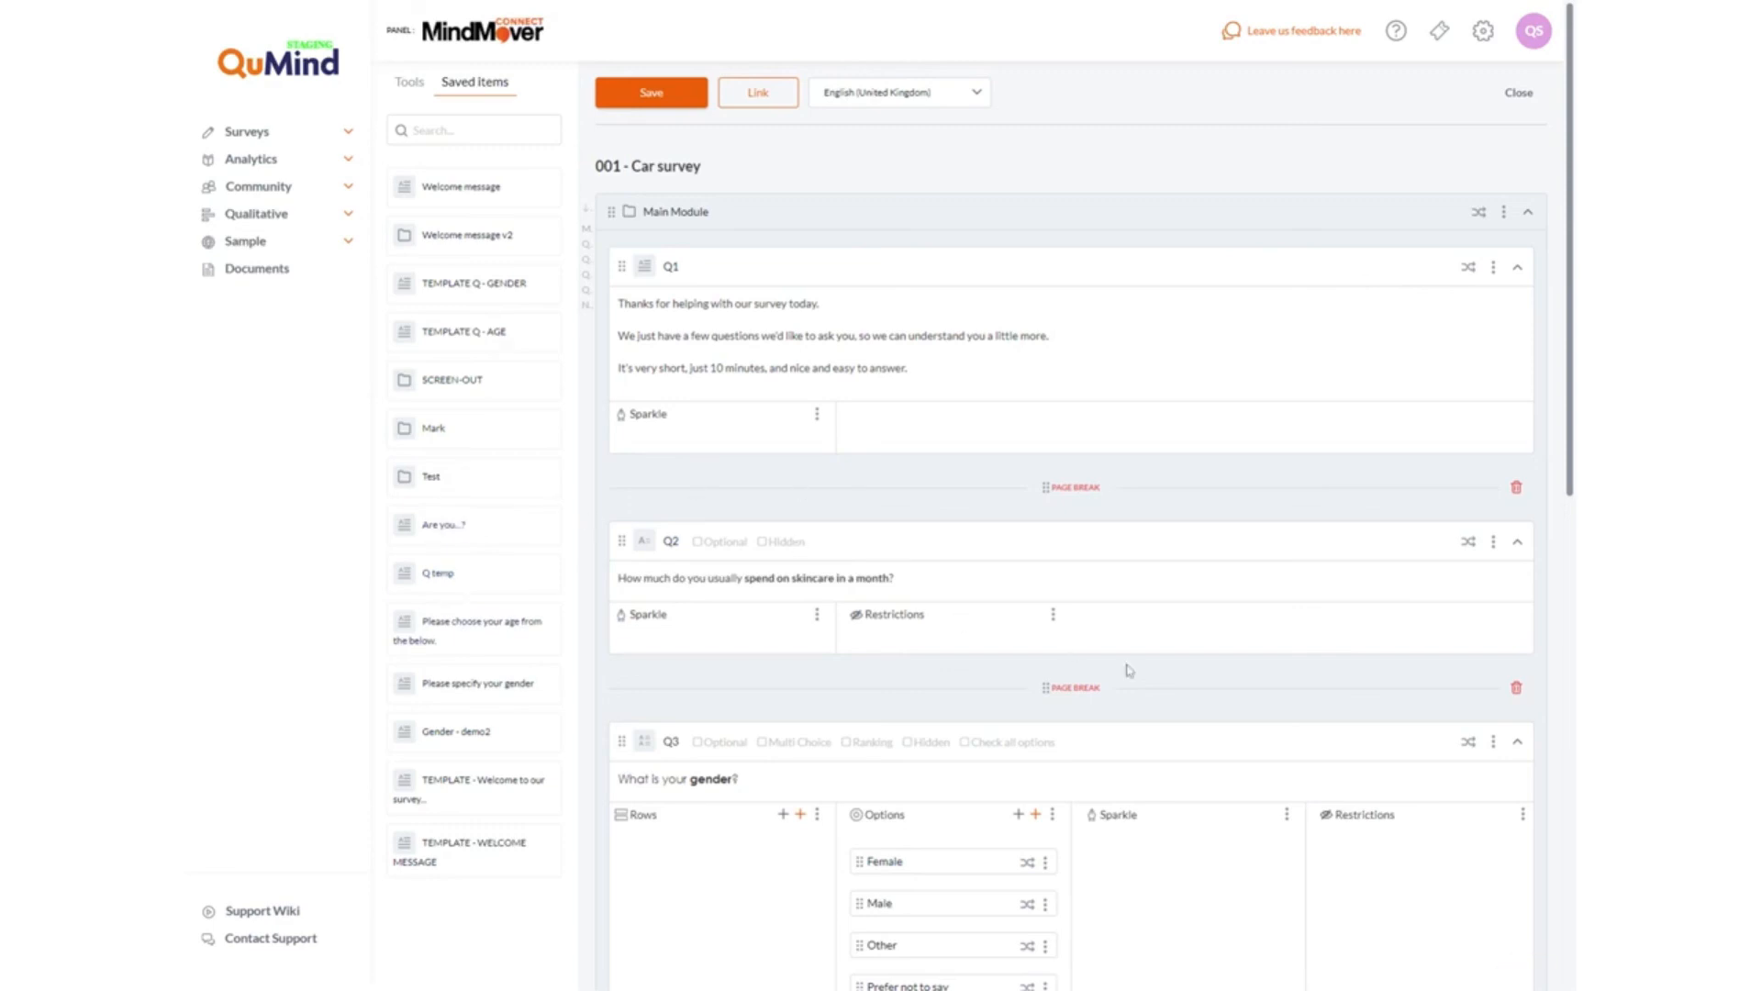
scroll(1129, 672, down, 10)
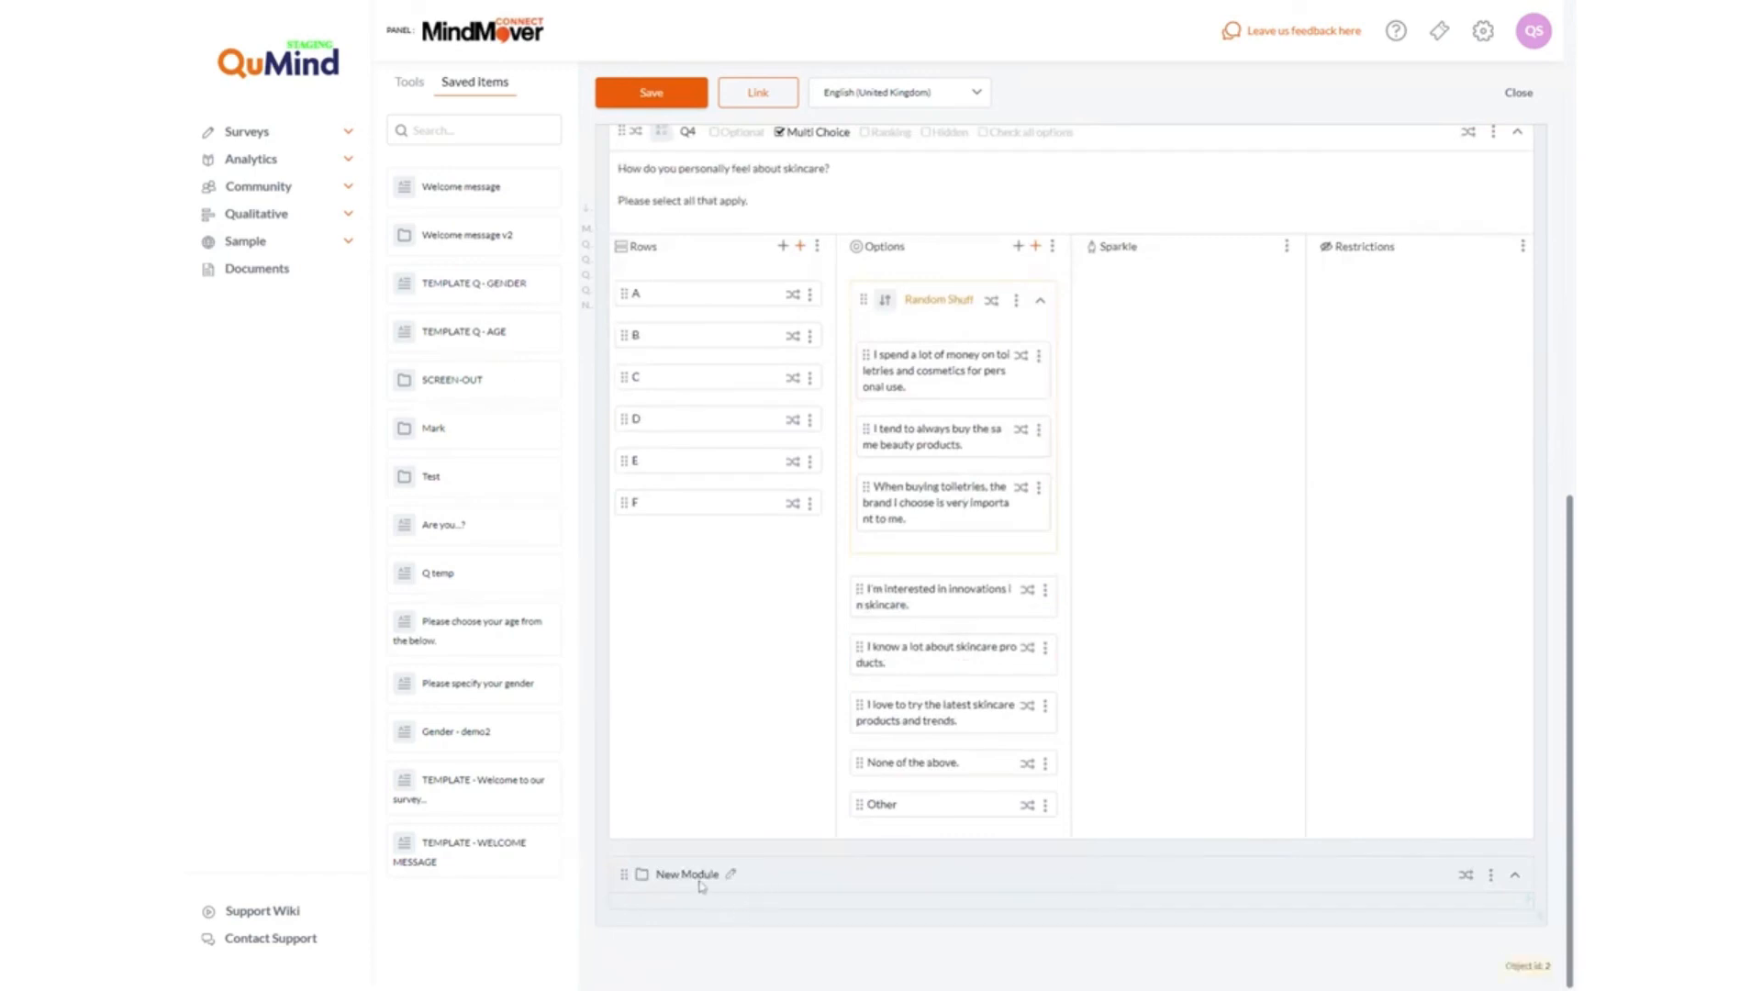
- Try to save New Module to the library, and save the 001 - Car survey
click(1493, 879)
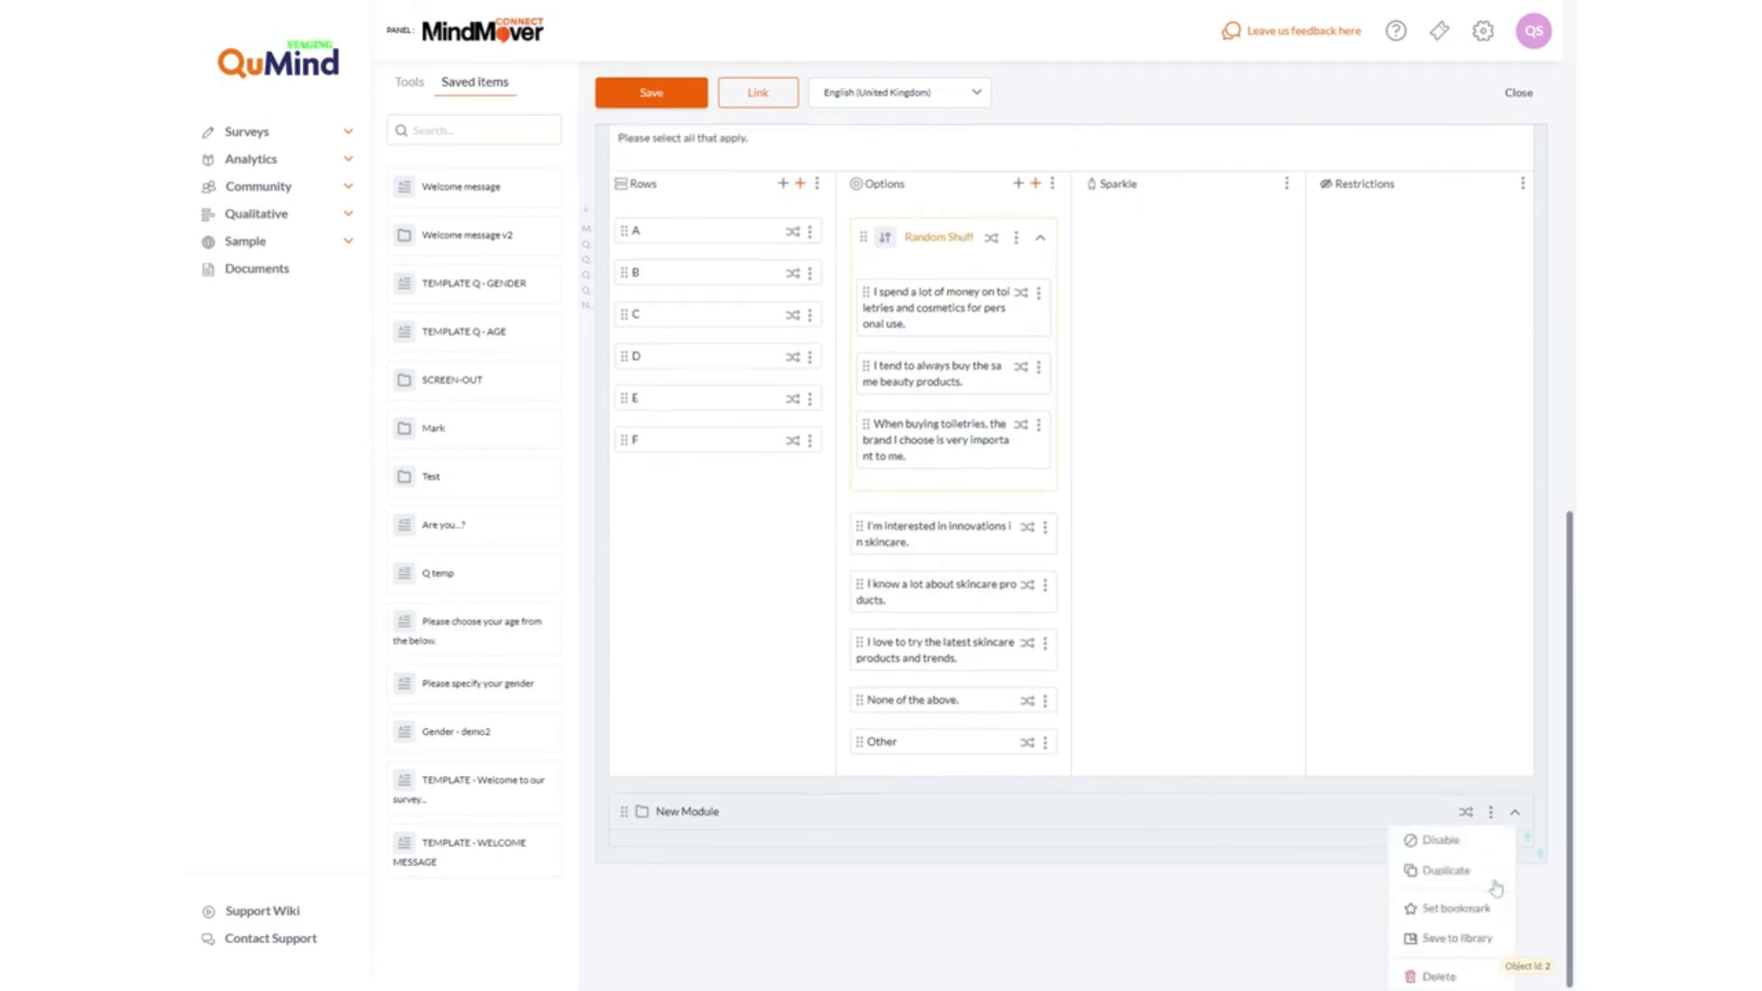
click(1456, 939)
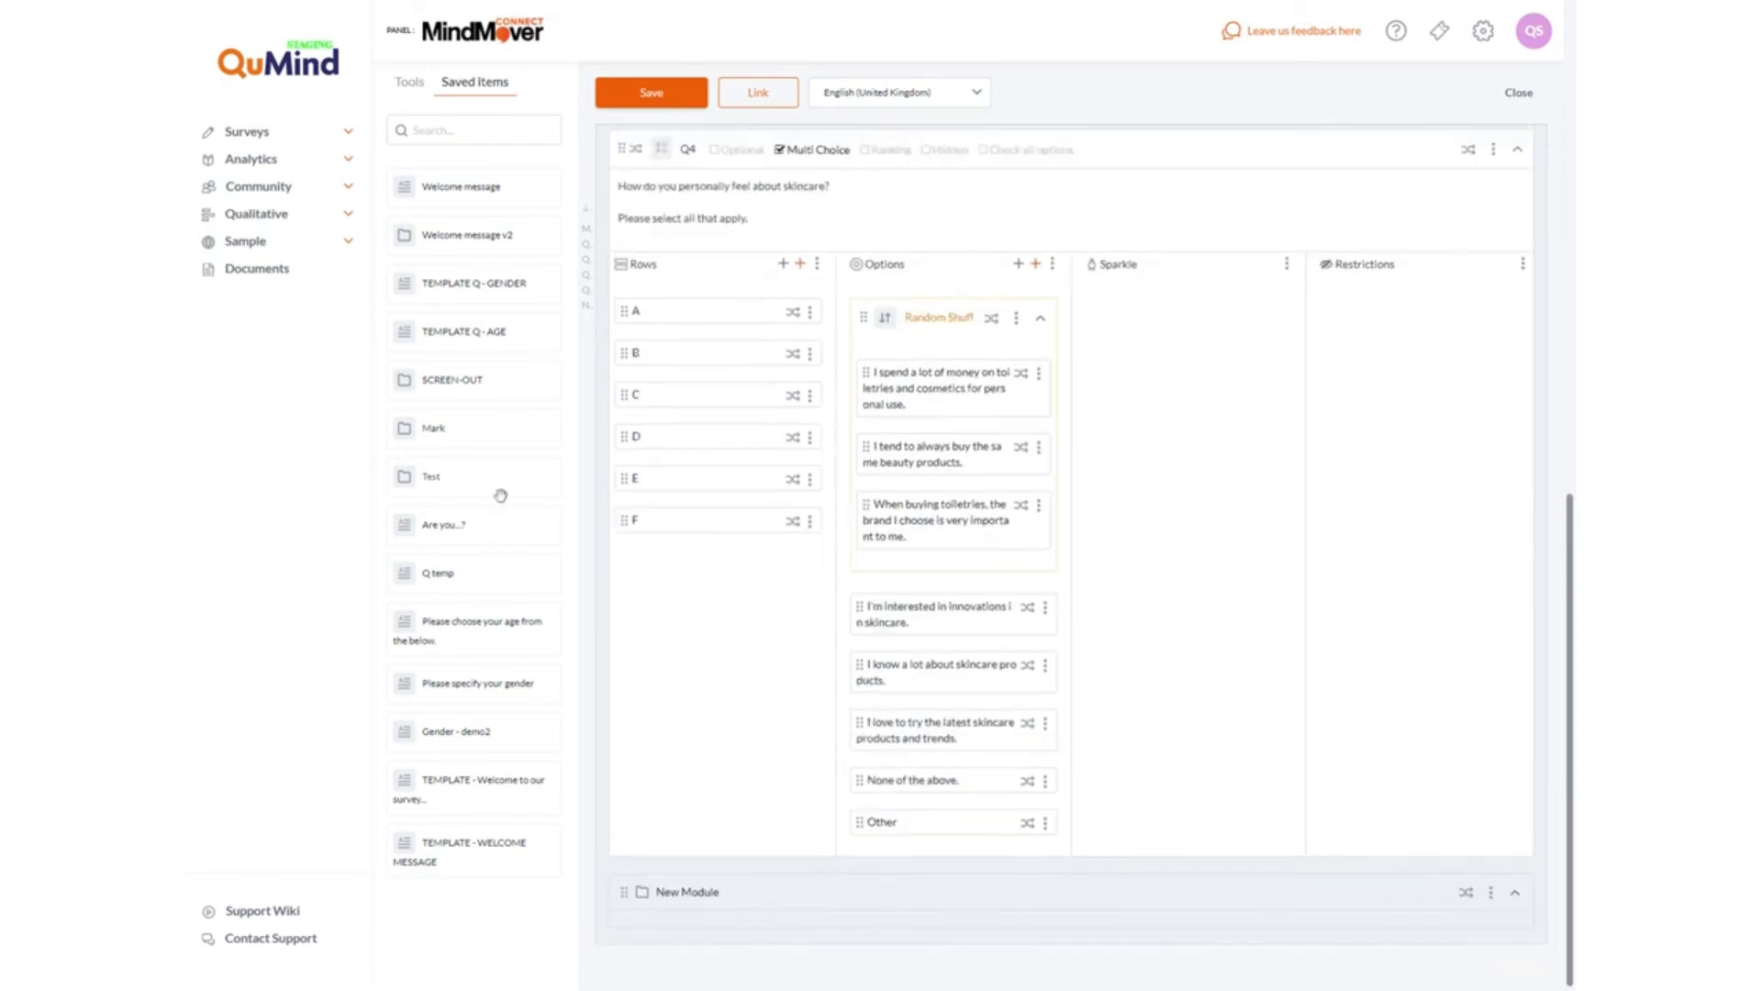
click(646, 92)
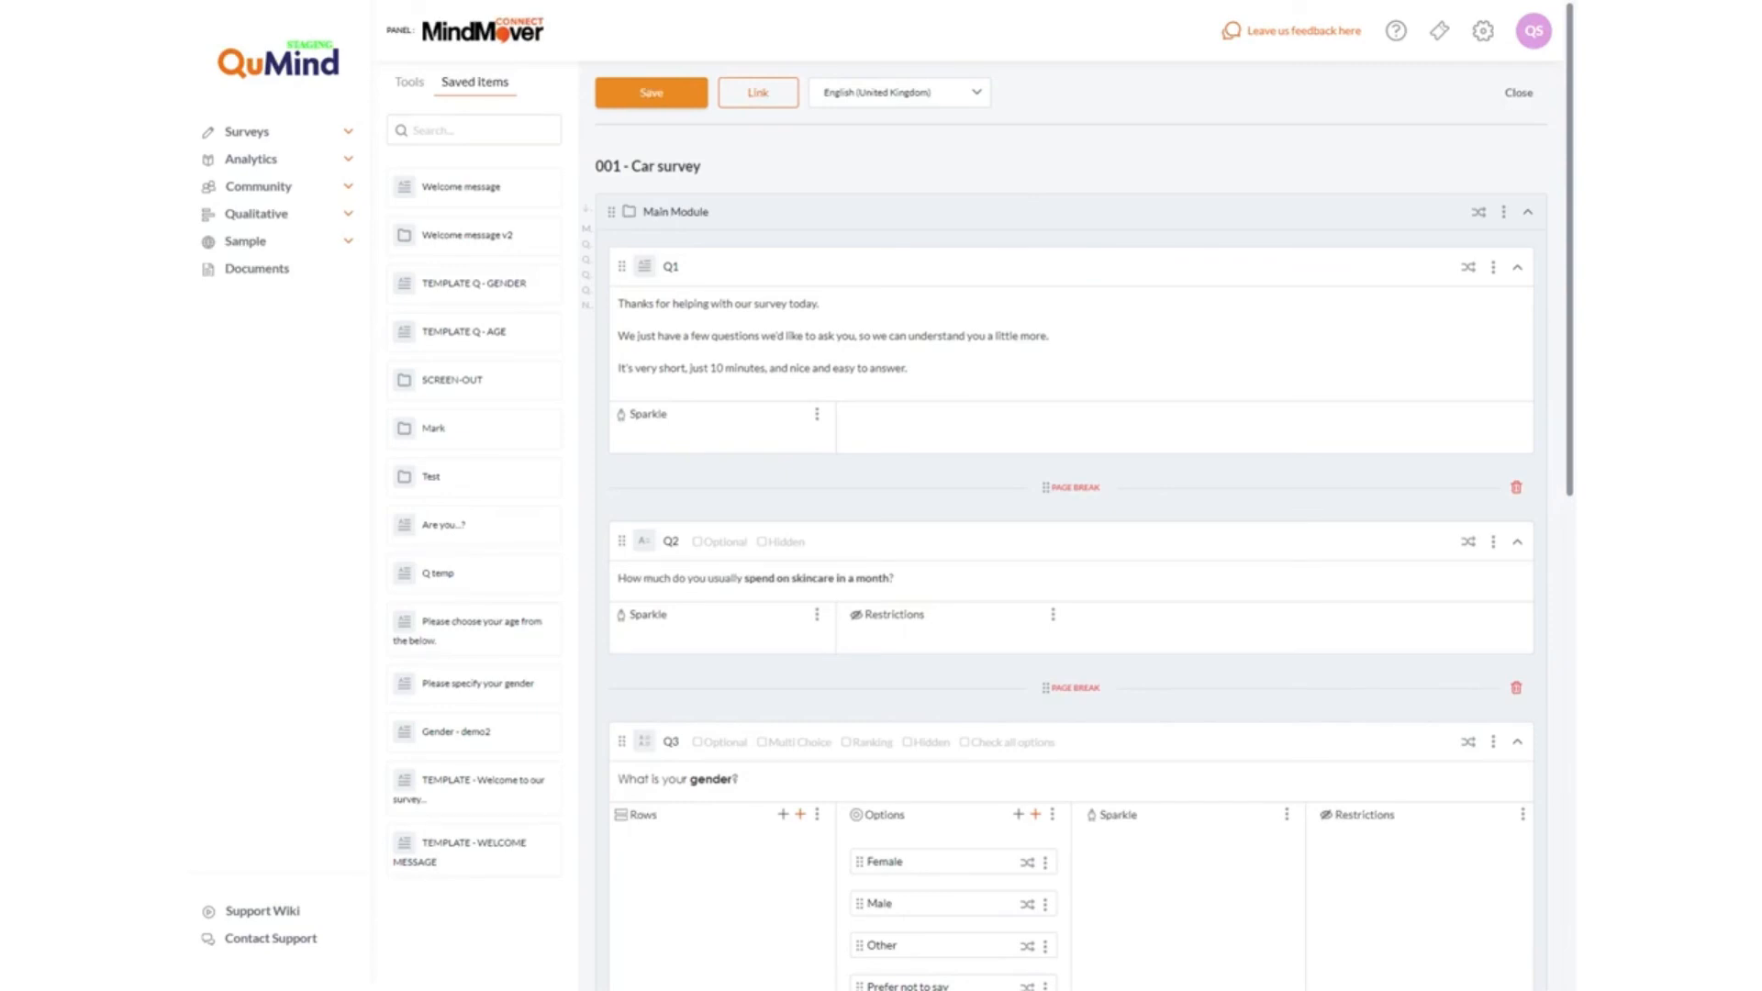
- Go to the Projects list and activate the 001 - Car survey project
click(353, 131)
click(353, 130)
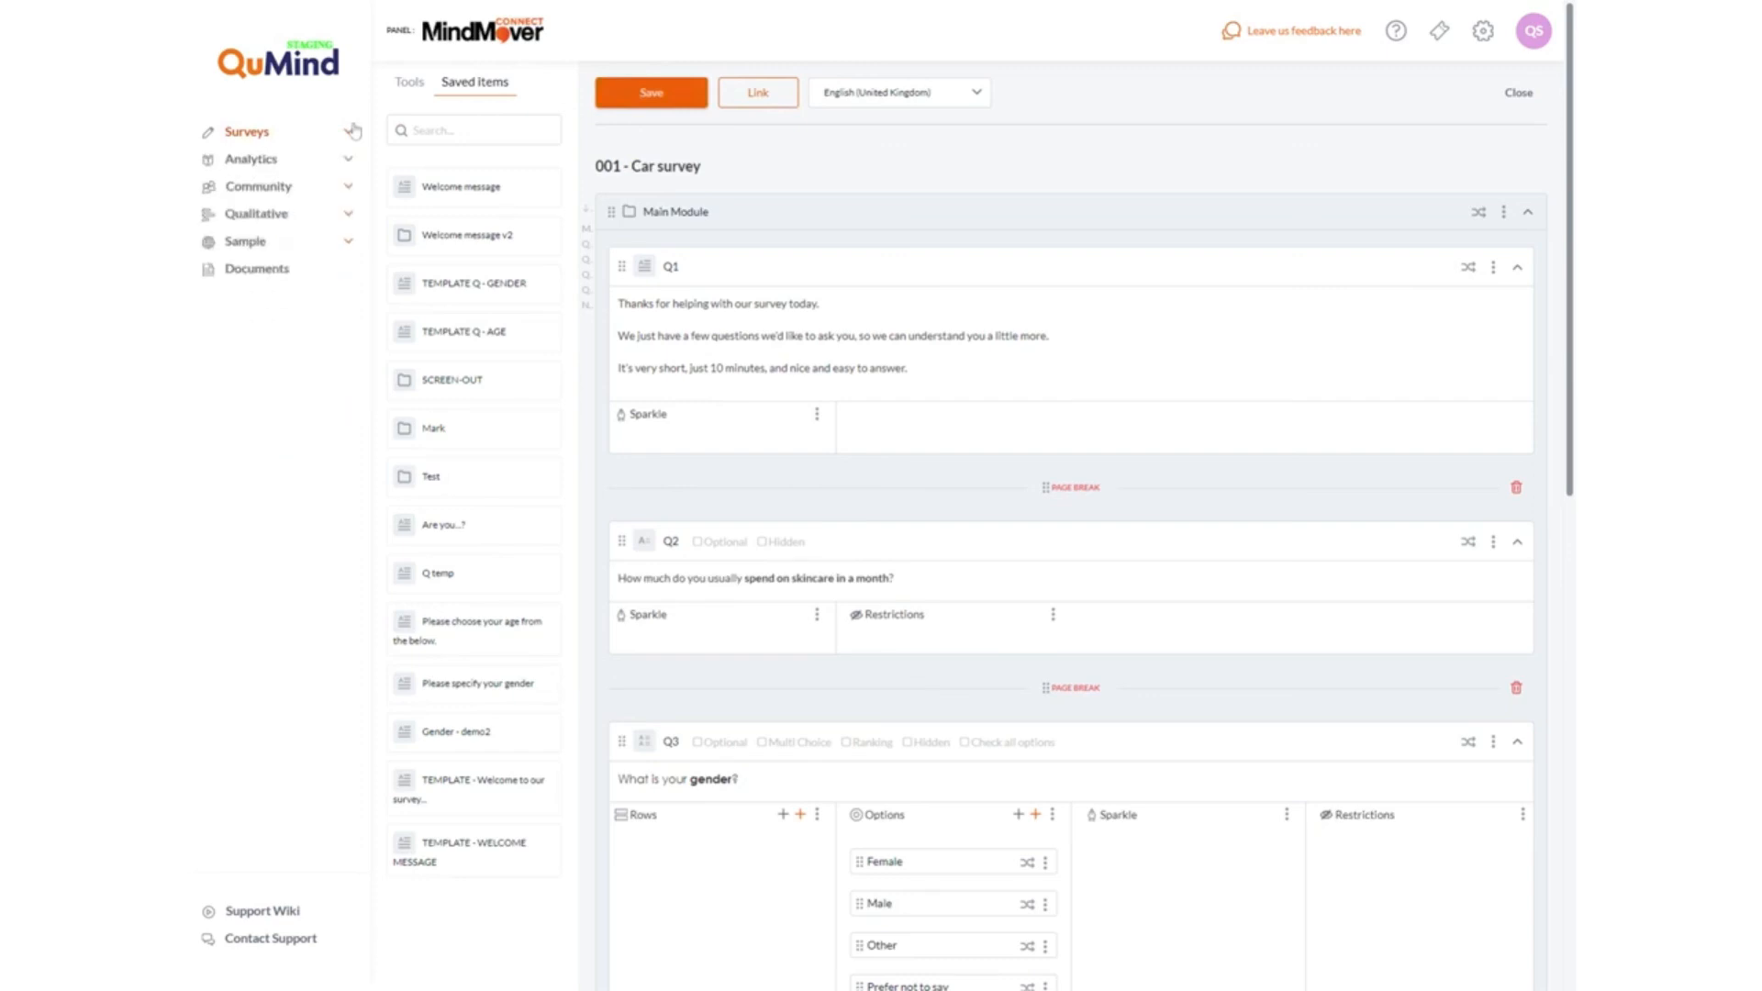
click(338, 133)
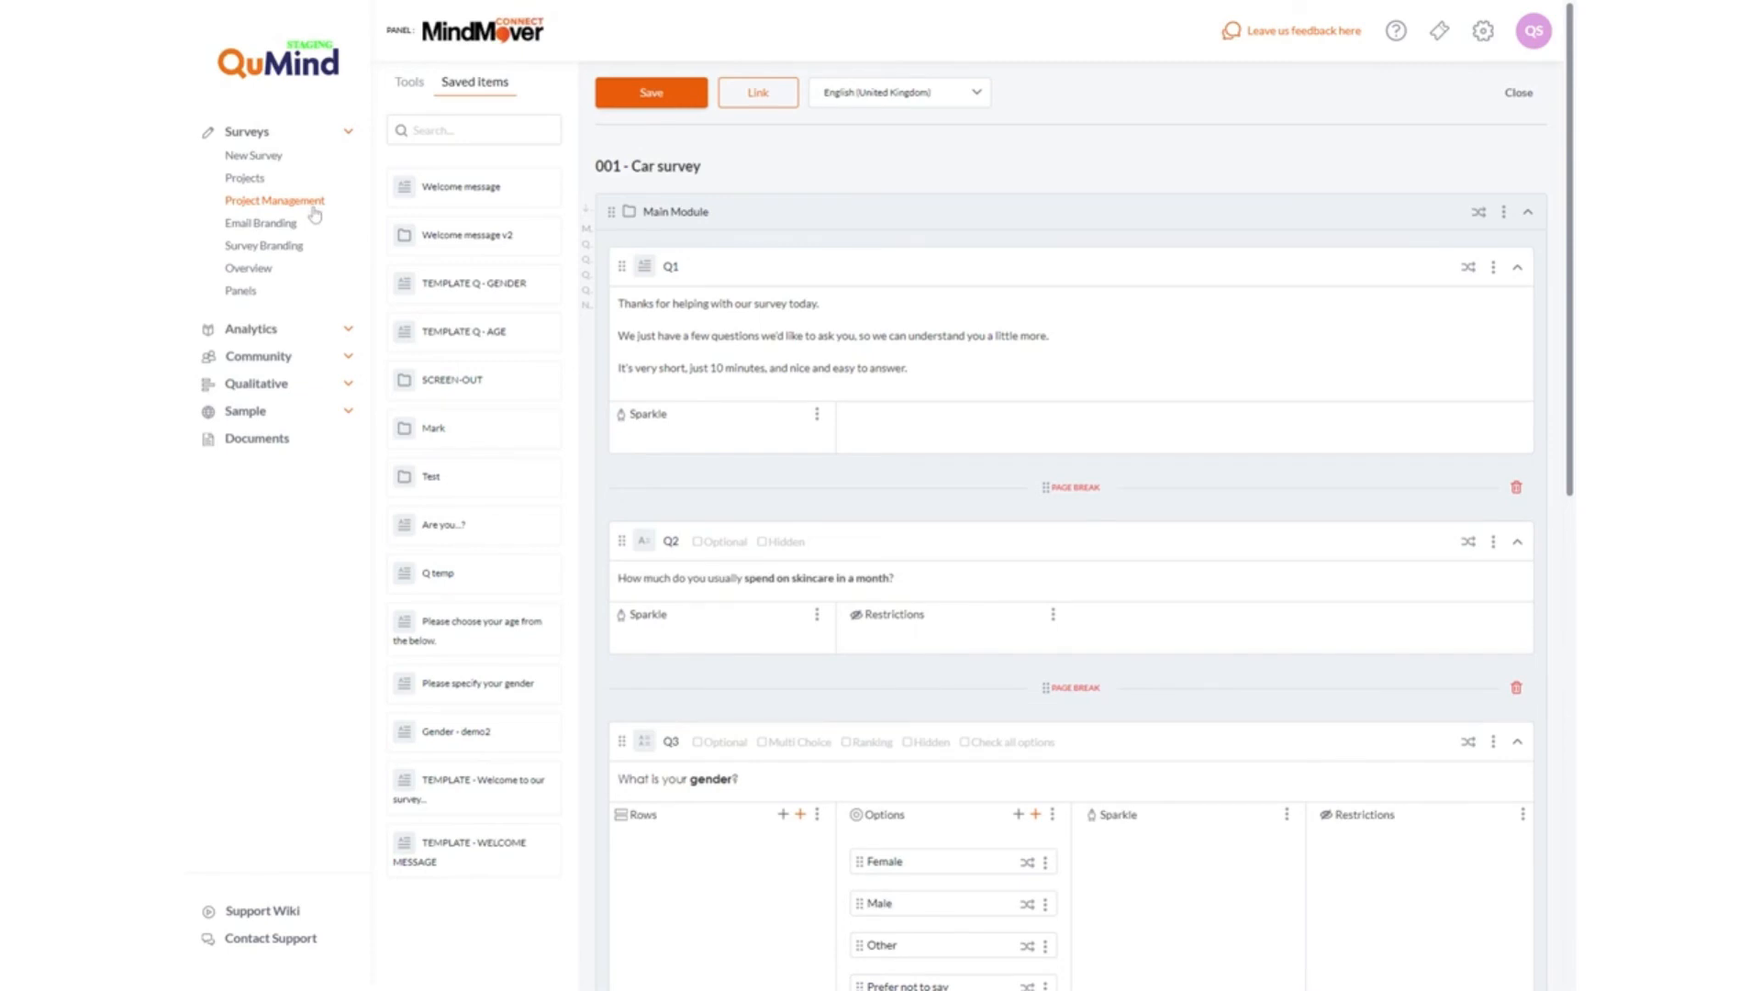
click(275, 200)
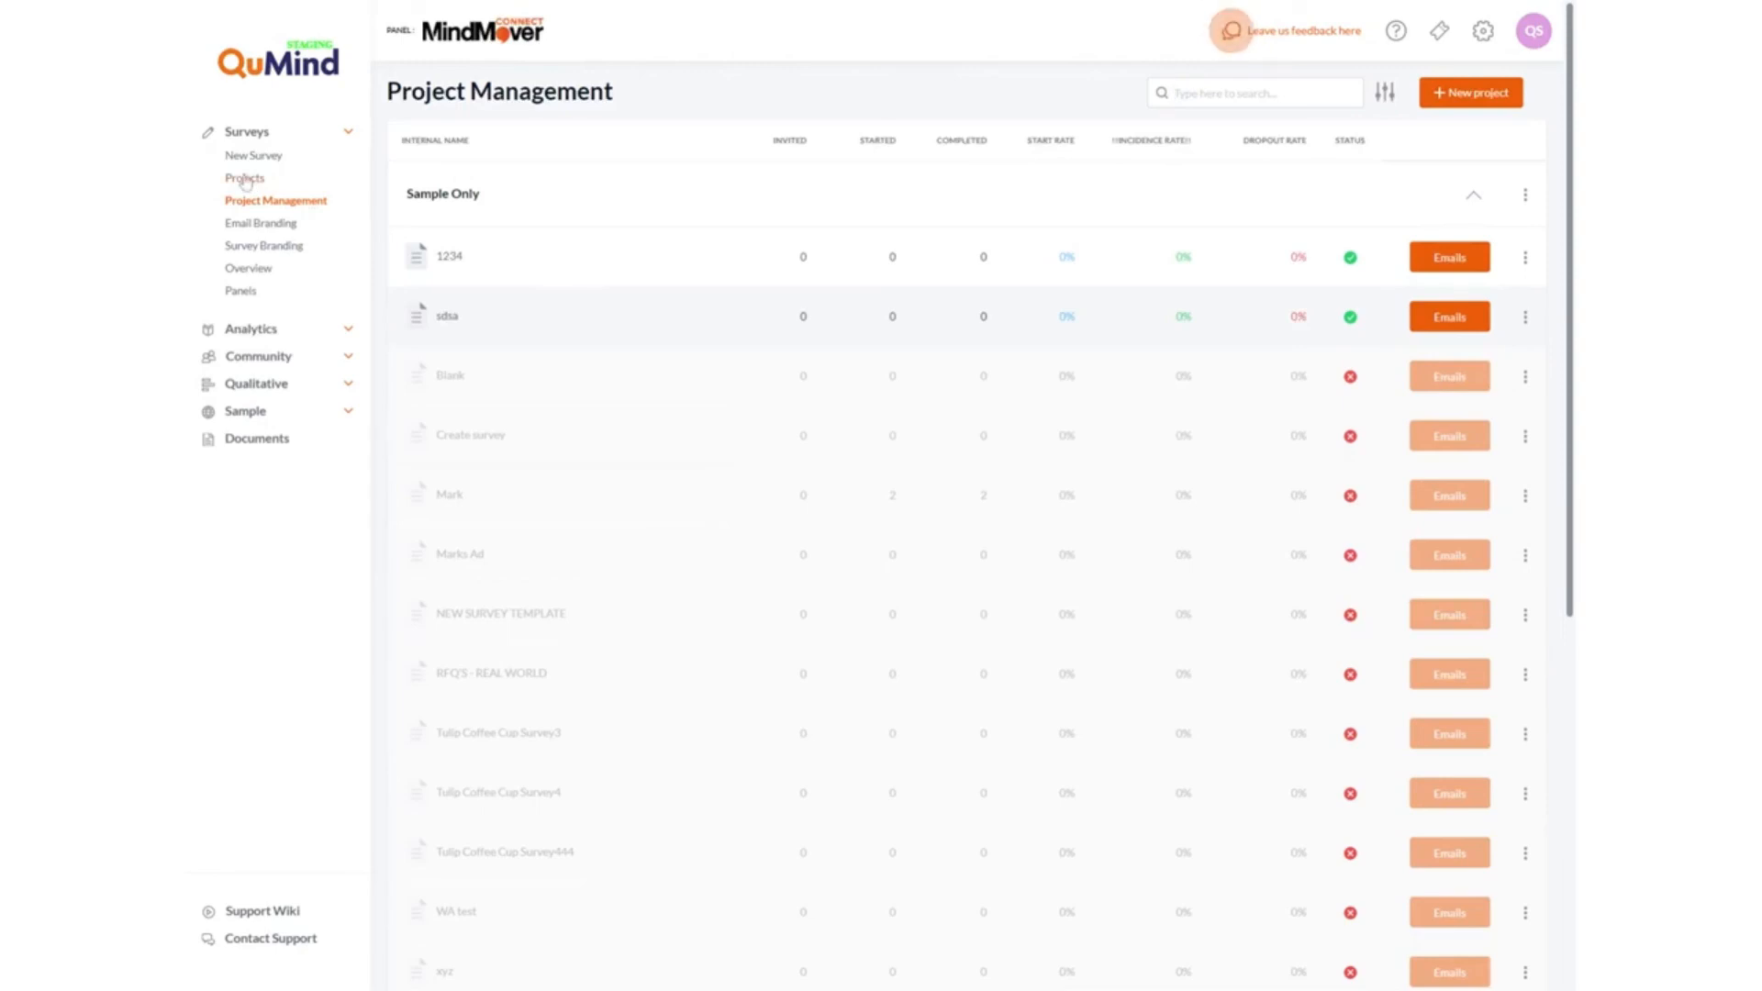
click(245, 179)
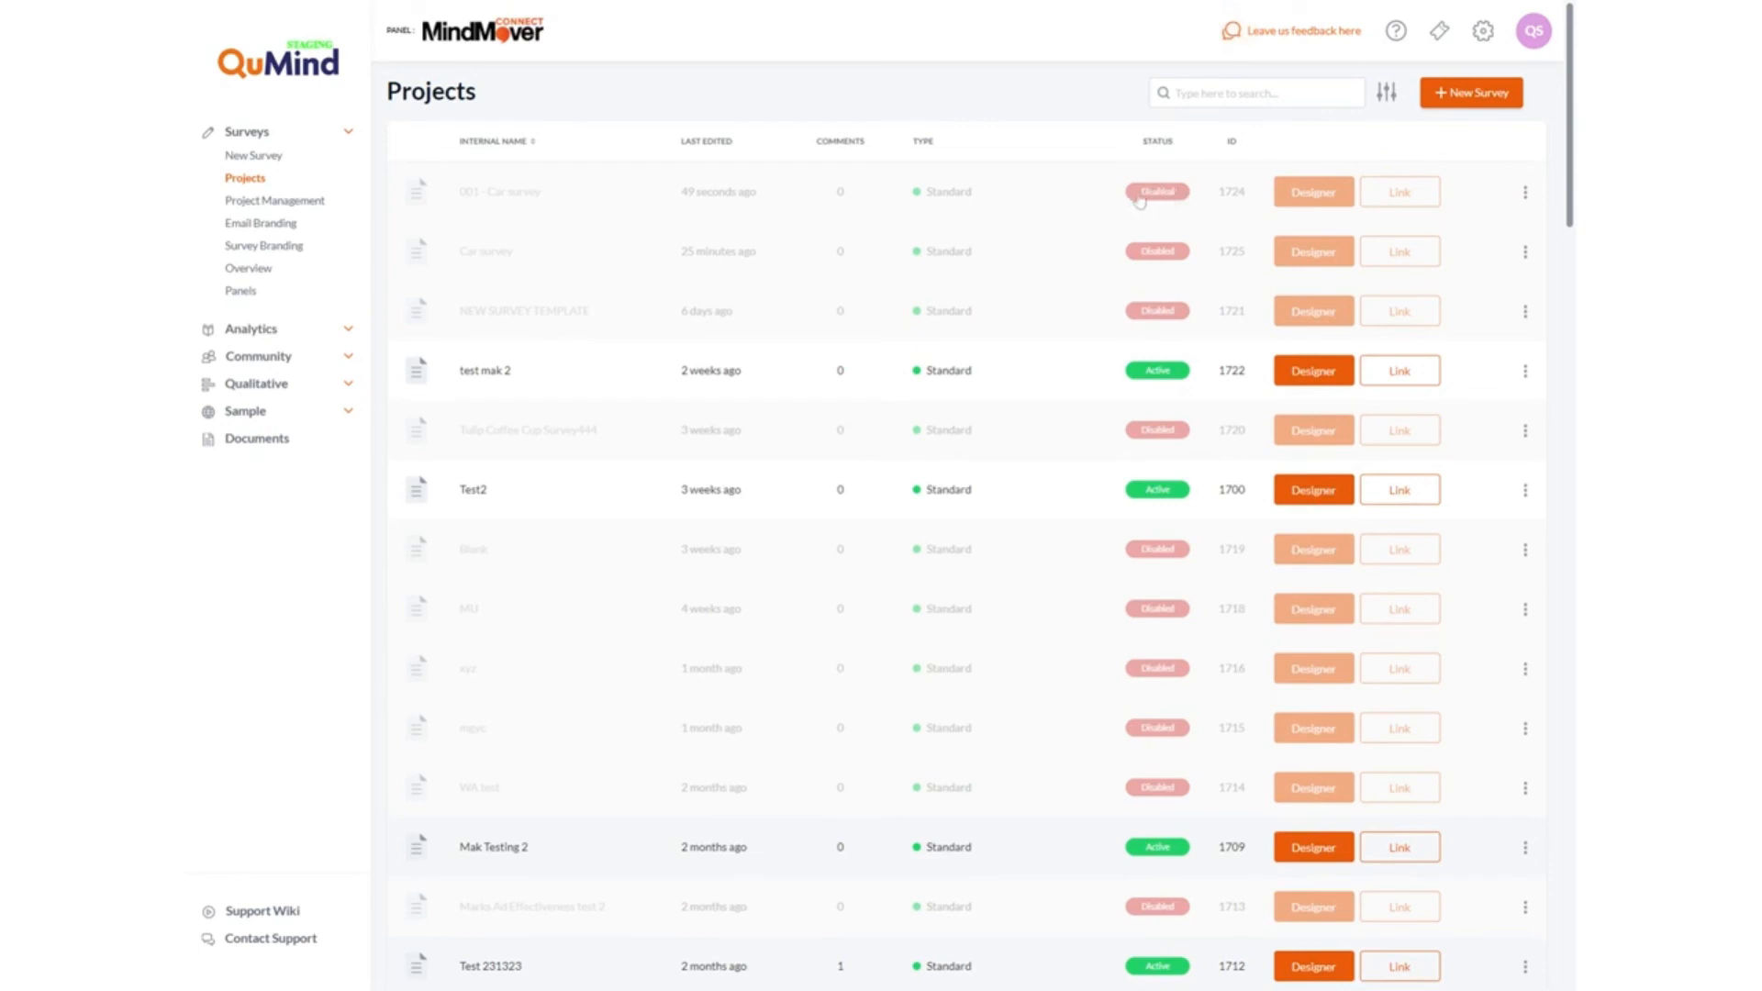
click(1526, 198)
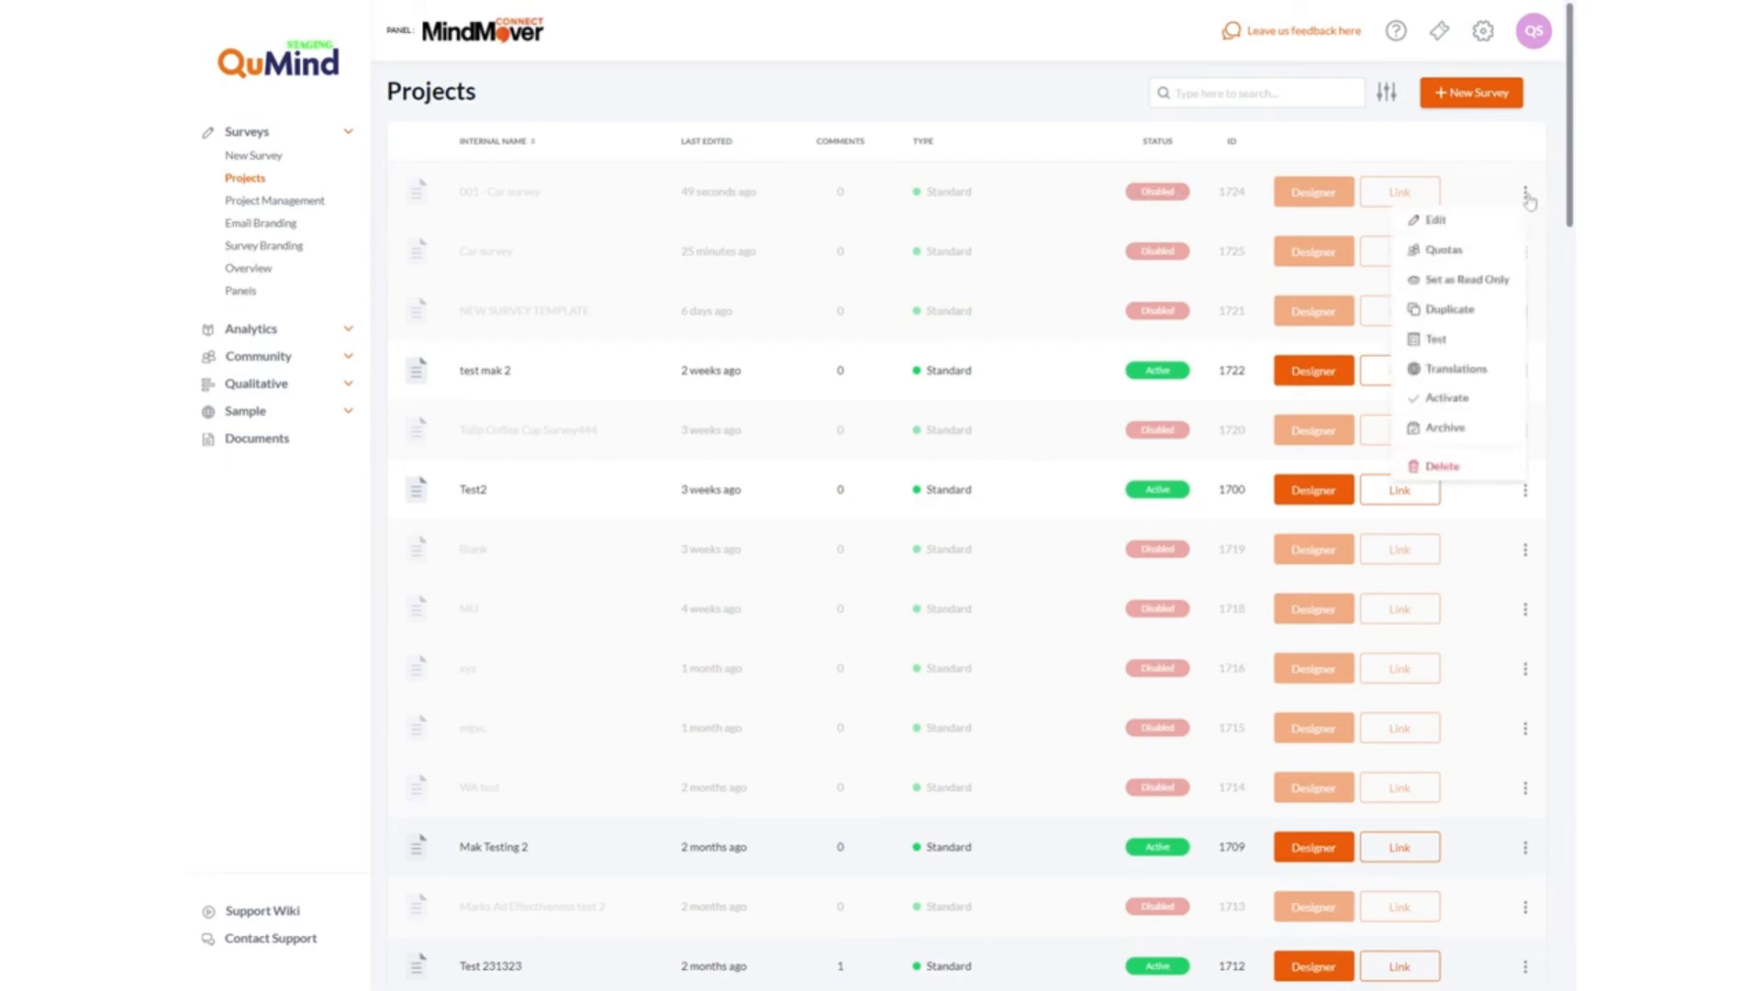
click(1459, 402)
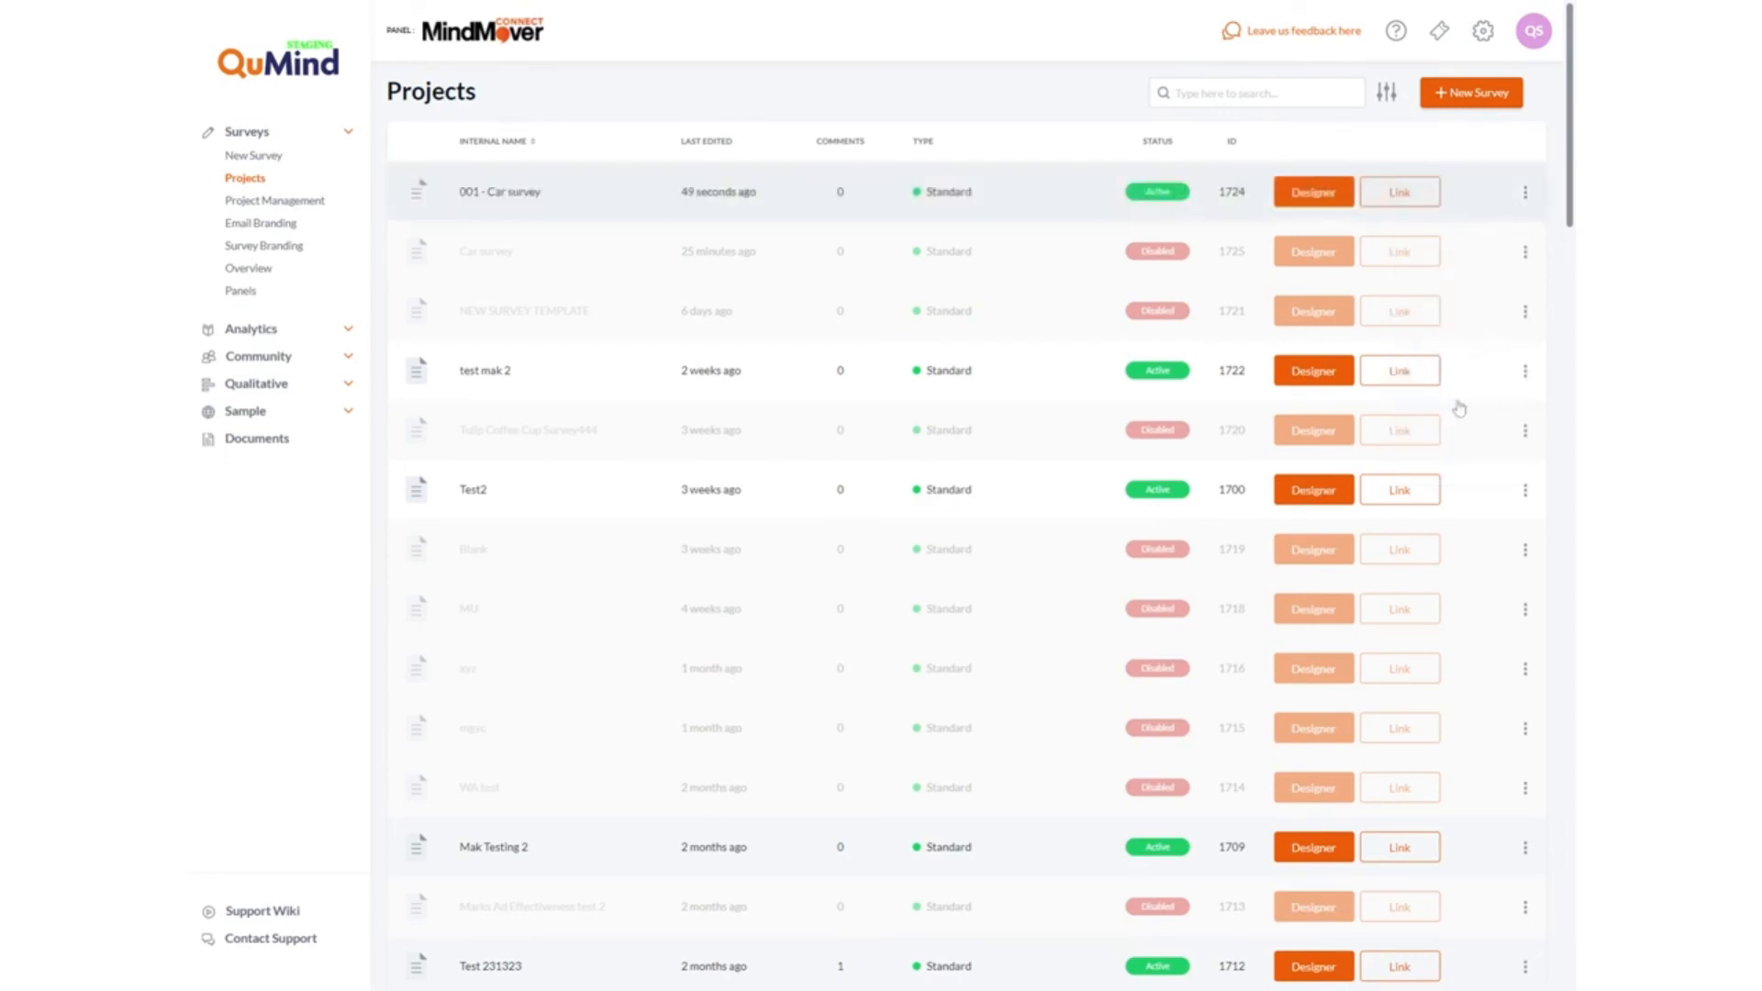